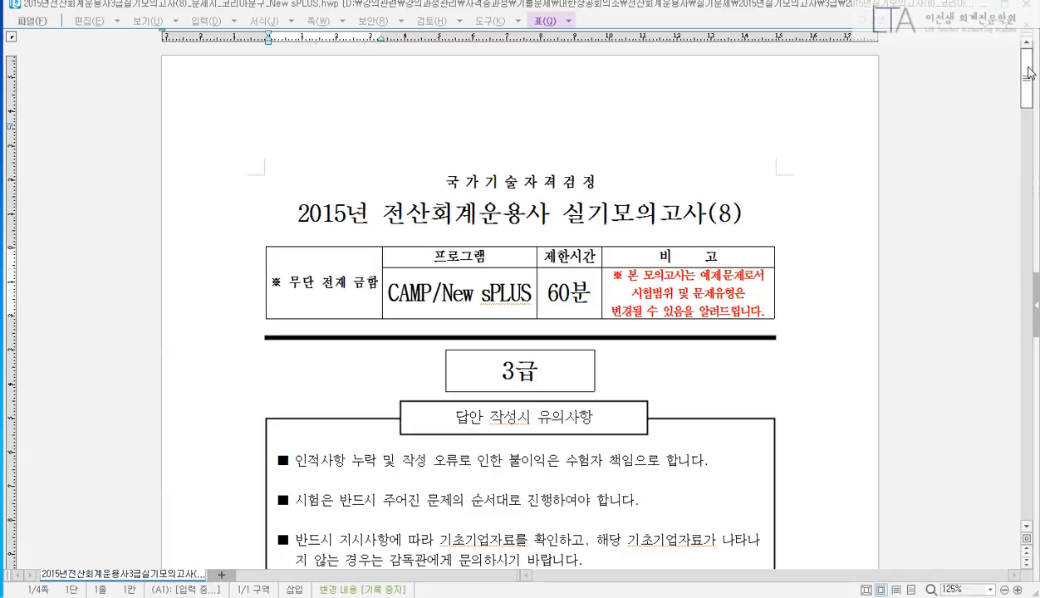
Step: Find task (1) in the exam document, then switch to New sPLUS and open 거래처등록 under 물류관리
left_click_drag(1029, 73, 1018, 218)
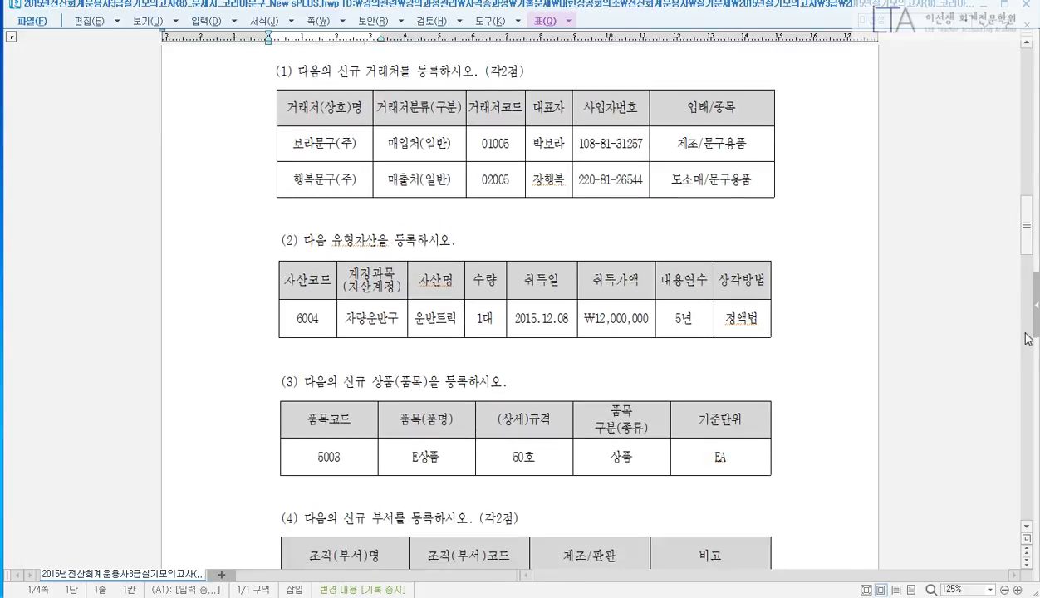
left_click(1024, 527)
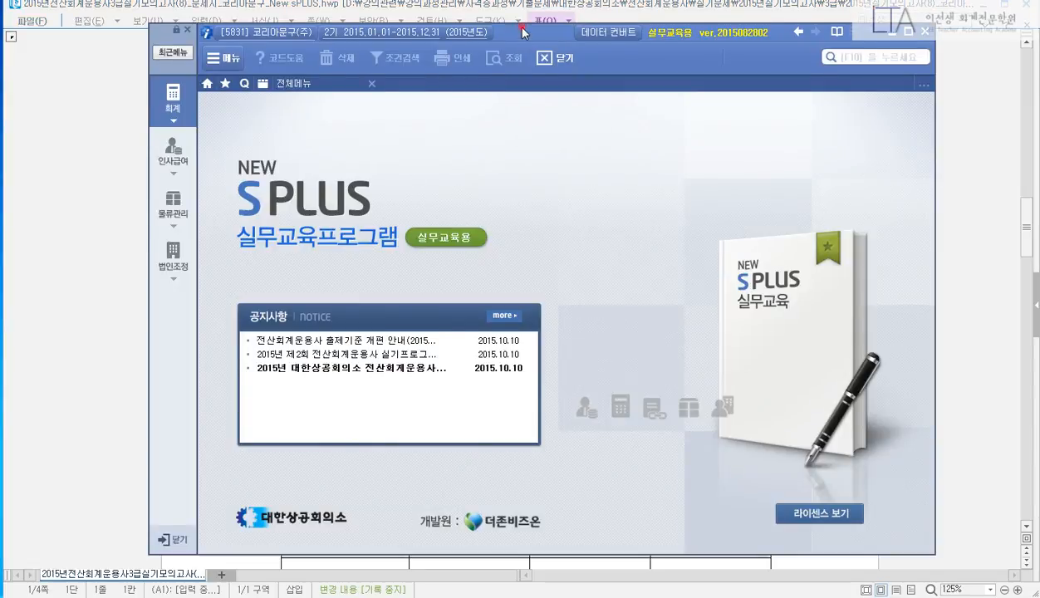
left_click_drag(515, 32, 481, 83)
left_click(132, 262)
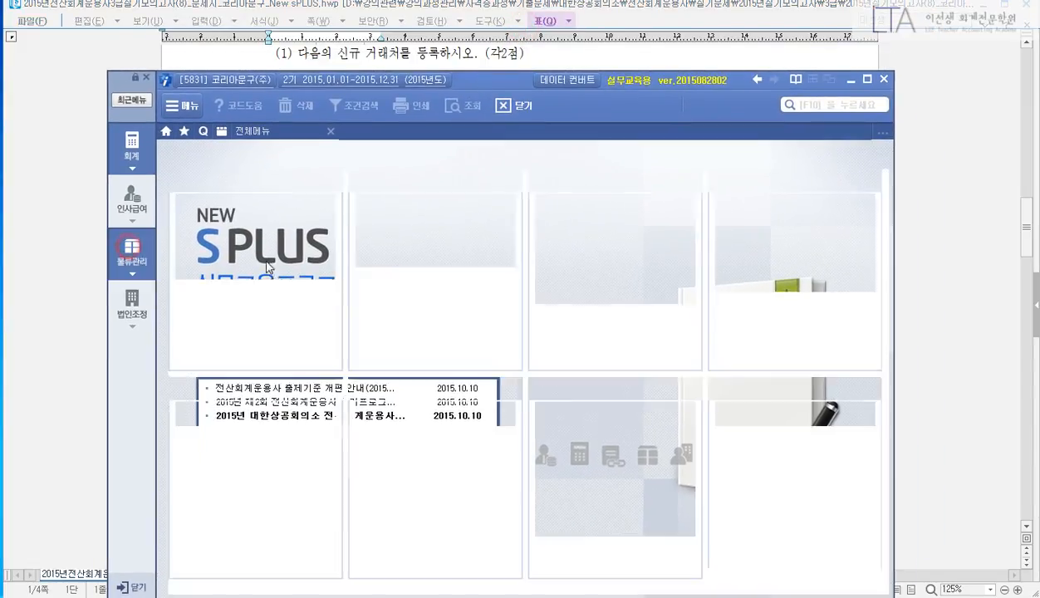
left_click(234, 235)
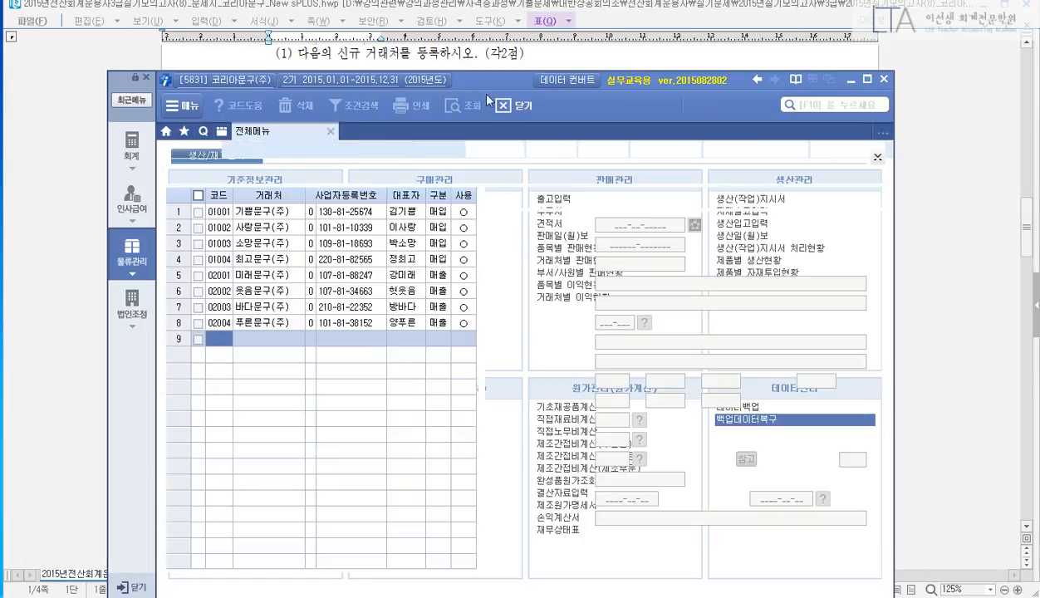
left_click_drag(500, 83, 511, 154)
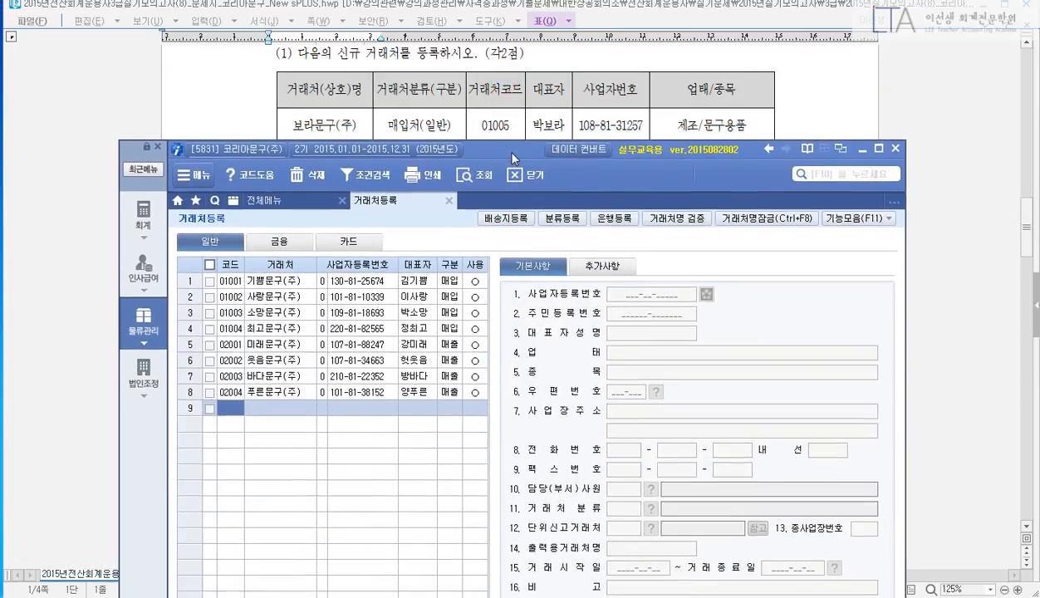
Step: Add a new general trading partner with code 01005 and name 보라문구(주), identified by business registration number
type("01005")
key("Return")
type("ㅂ라문구(주)")
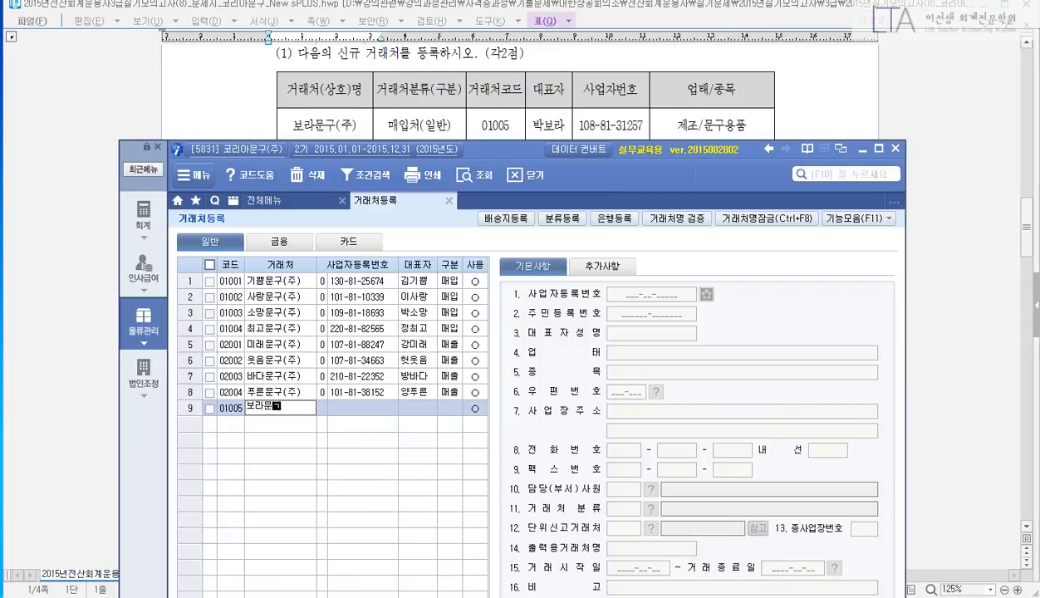
key("Return")
key("Return")
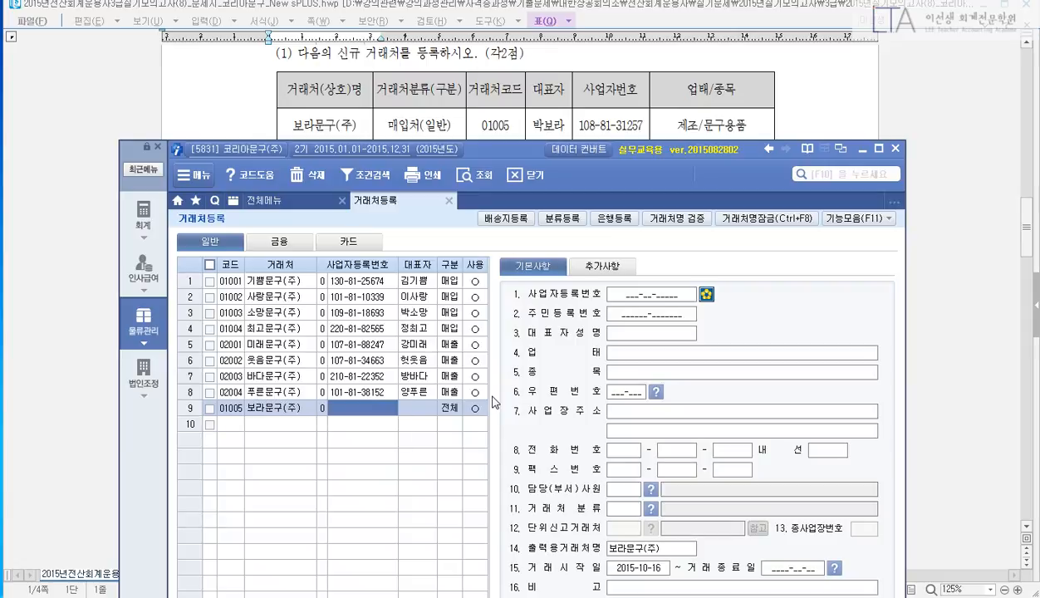
Step: For 보라문구(주), enter the business registration number and representative's name from the exam sheet, and set the 구분 to 매입
type("10")
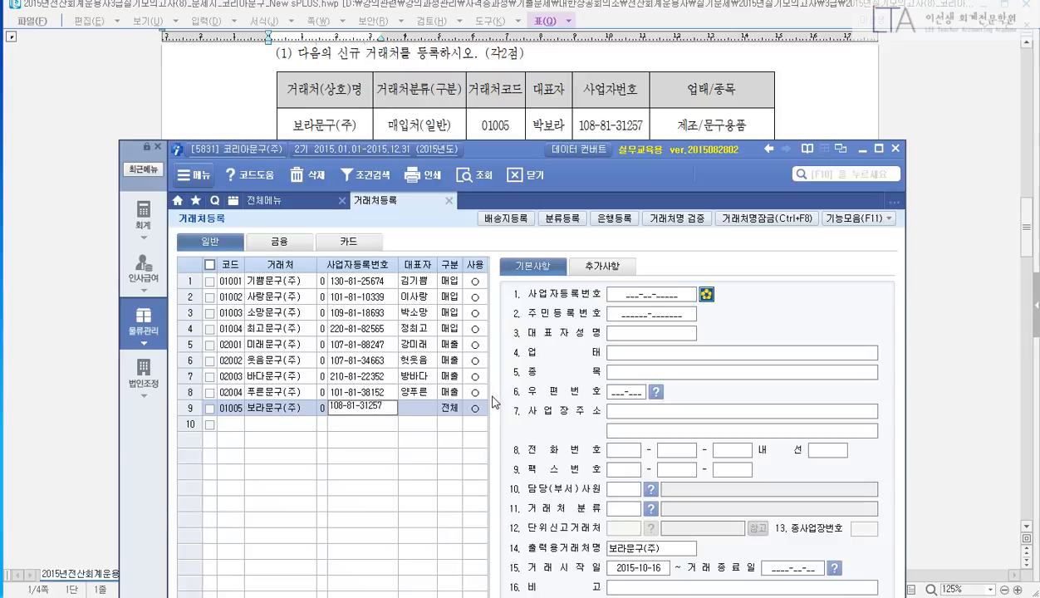
type("8-81-31257")
key("Return")
type("박보라")
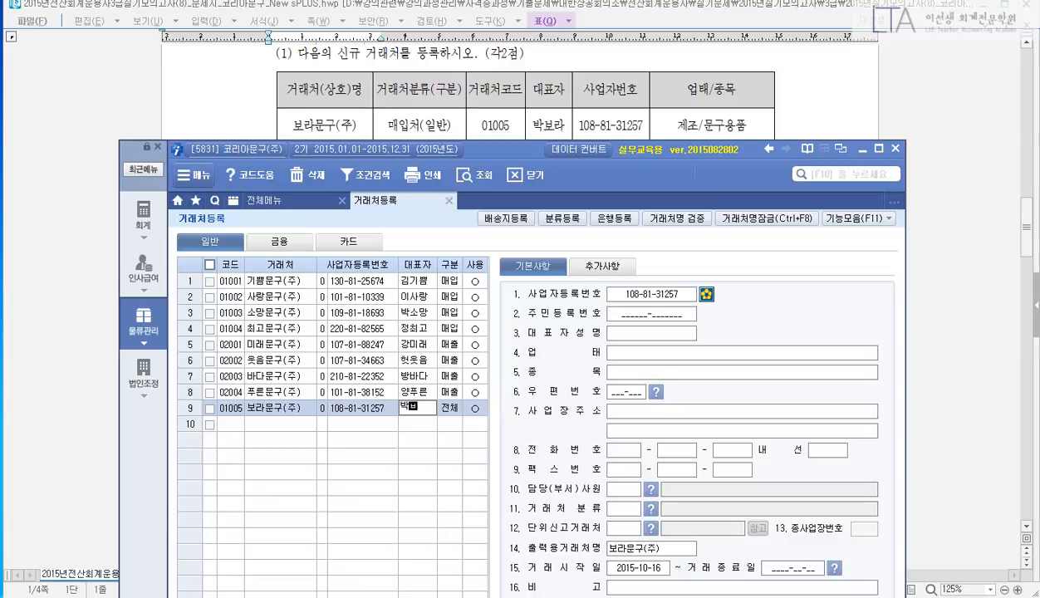
key("Return")
key("1")
key("Return")
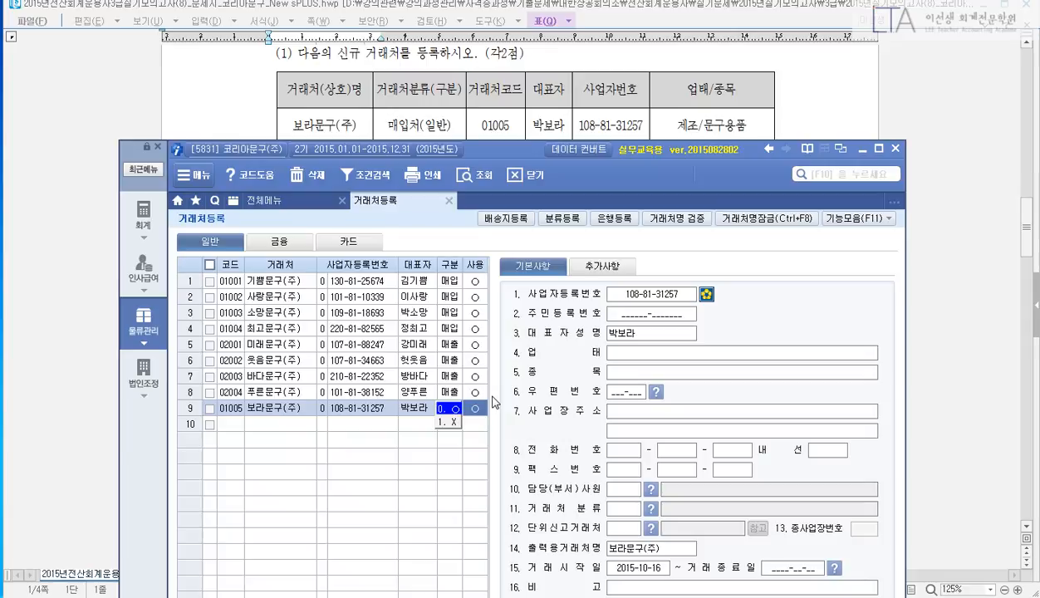
key("Return")
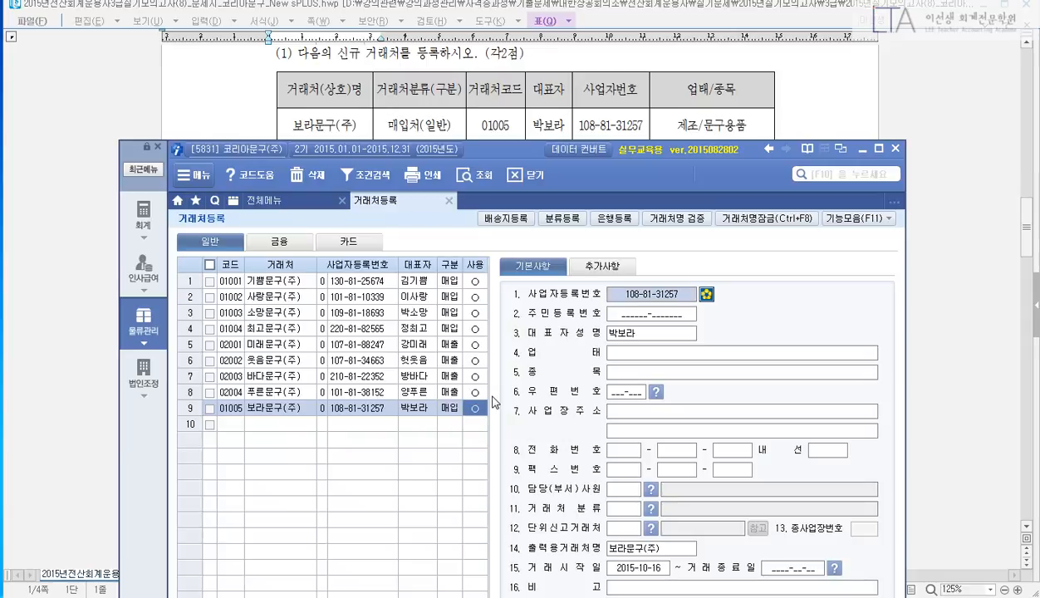
Step: Set the 업태 of 보라문구(주) to 제조 and its 종목 to 문구용품, finishing the entry
key("Return")
key("Return")
type("제조")
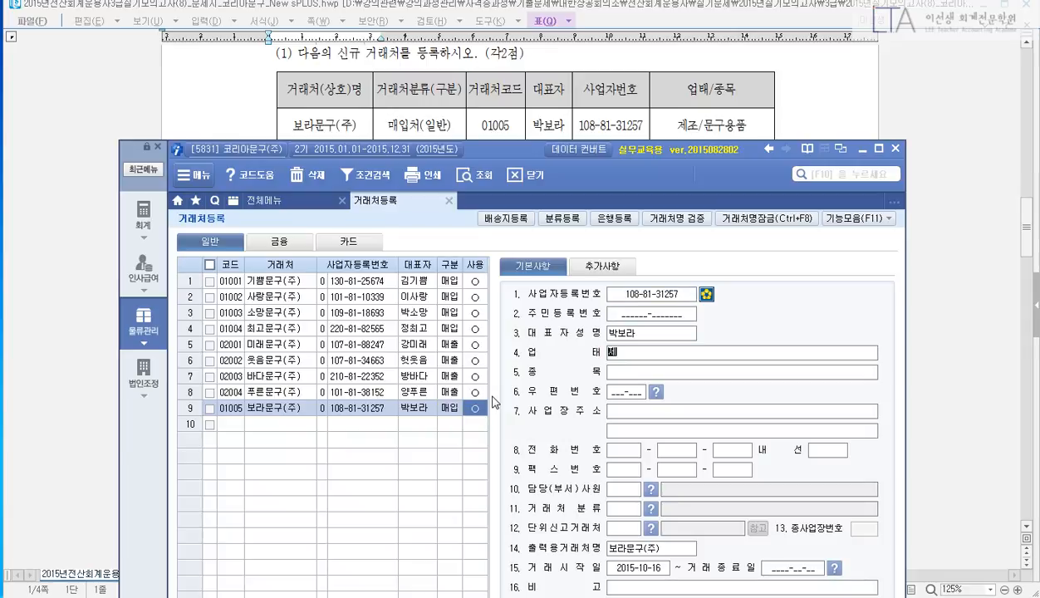
key("Return")
type("ㅁ")
type("문구용품")
key("Return")
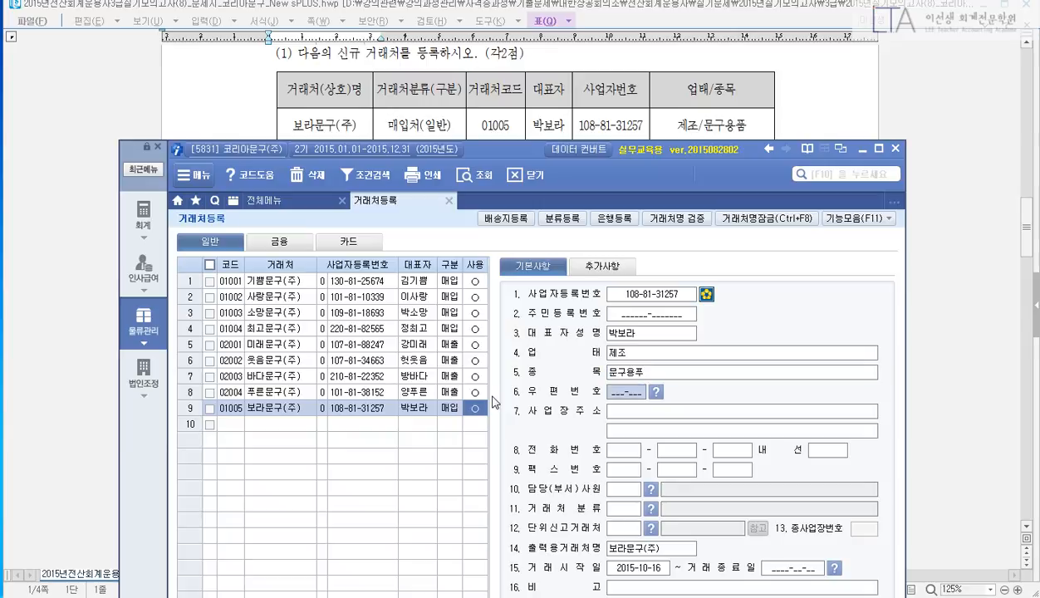
left_click(673, 370)
key("BackSpace")
type("ㅍ")
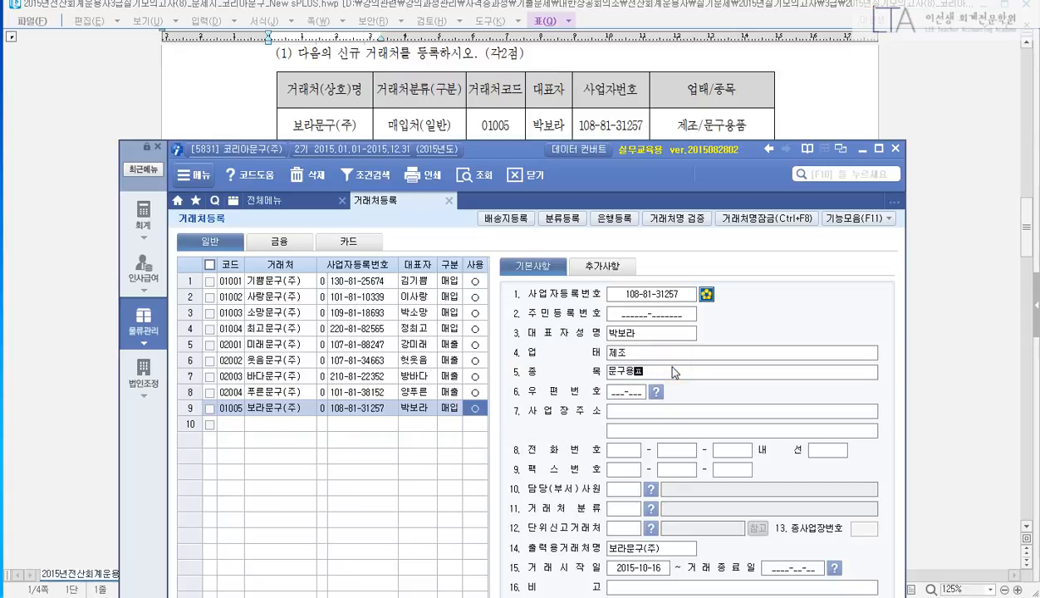
key("Return")
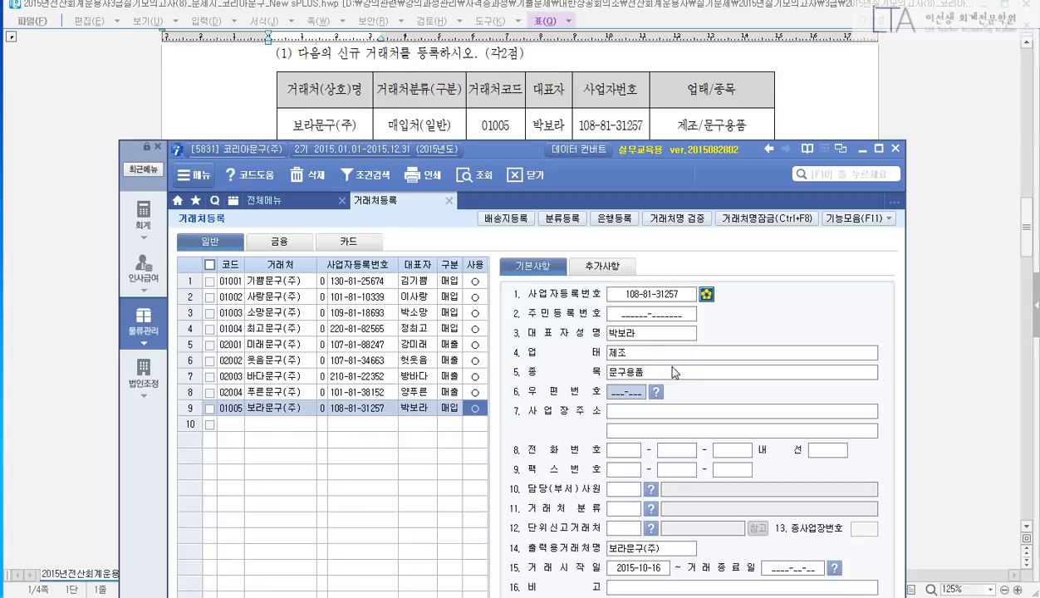
key("Escape")
key("Down")
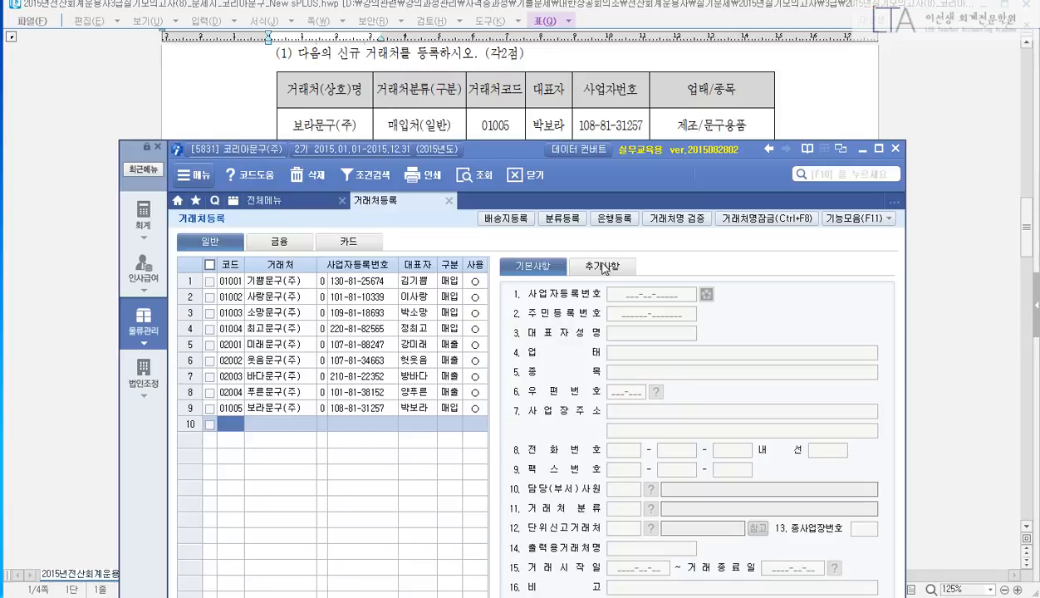
Step: Add a second new trading partner with code 02005 and name 행복문구(주) in the next empty row
left_click_drag(512, 142, 517, 178)
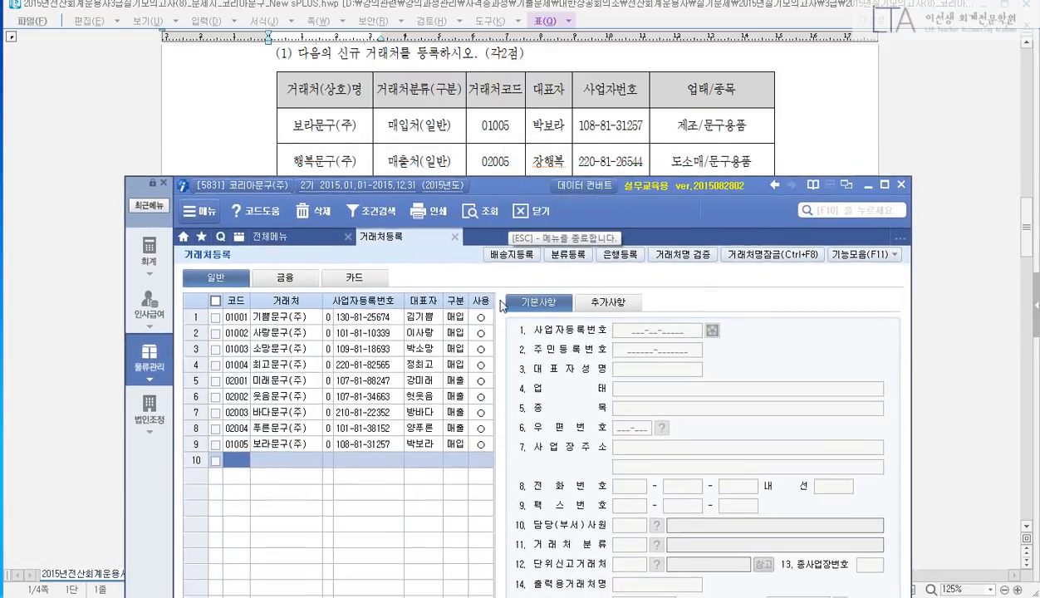
type("1")
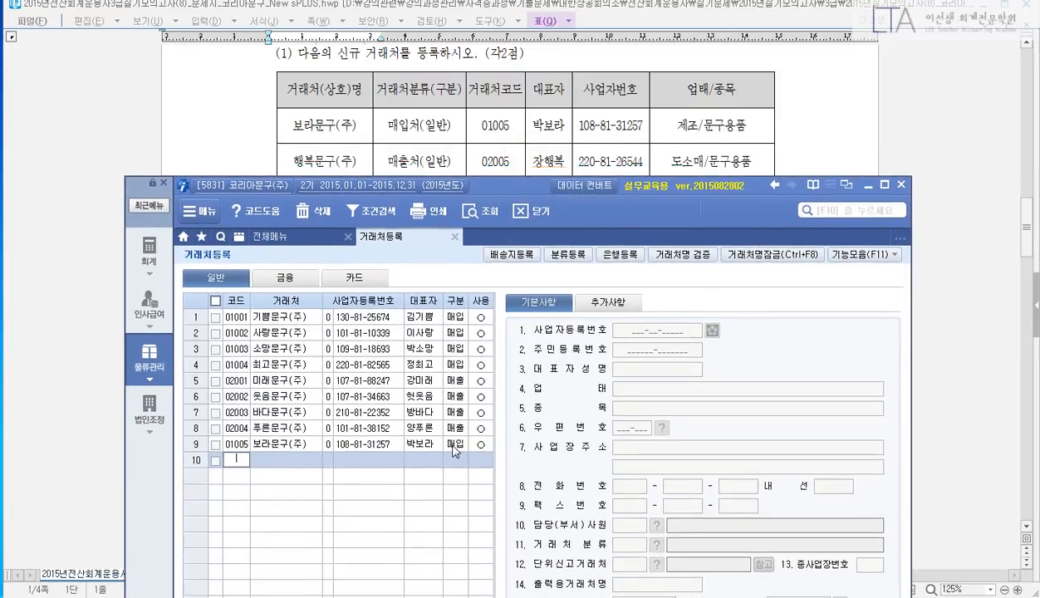
type("02005")
key("Return")
type("행복")
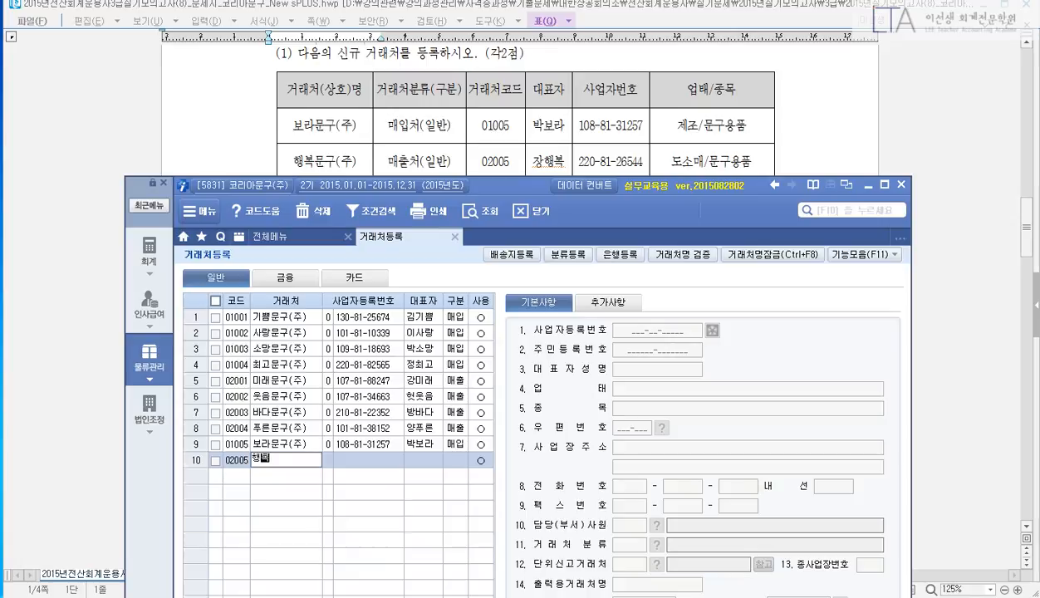
type("문구(주)")
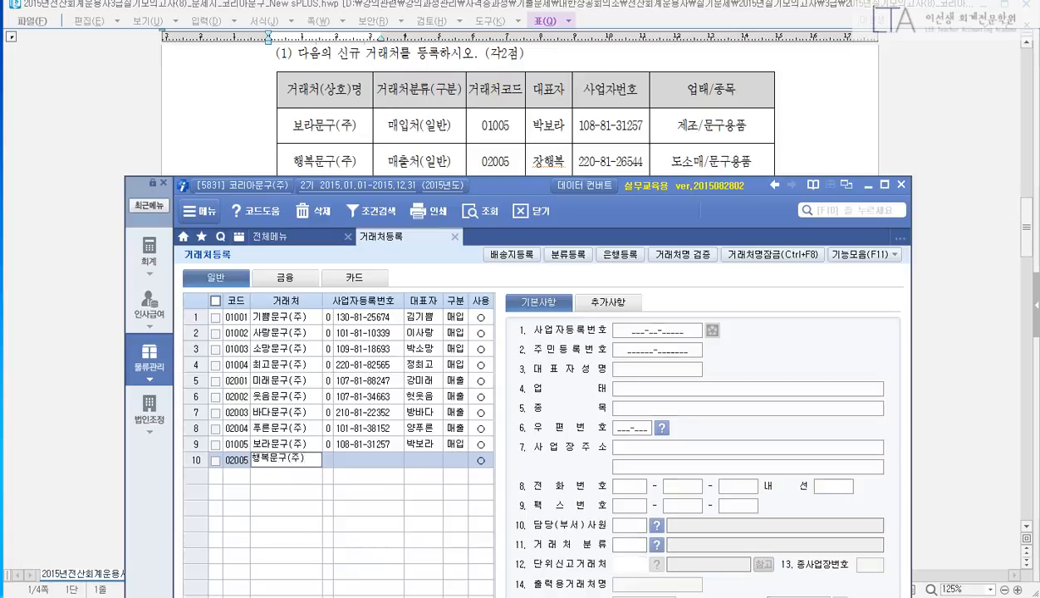
key("Return")
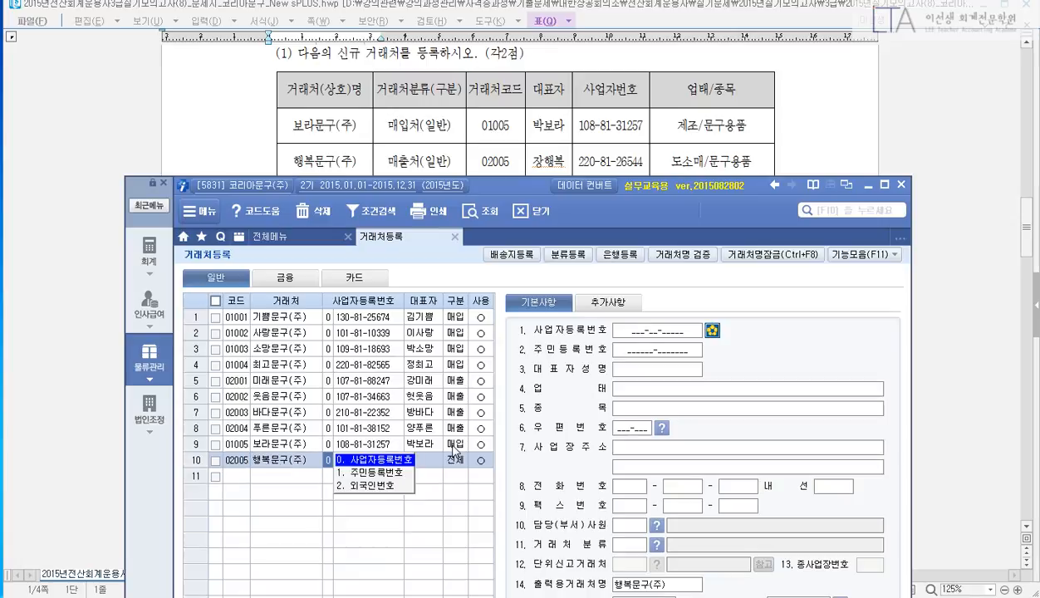
Step: For 행복문구(주), enter the business registration number and representative's name from the exam sheet, and set the 구분 to 매출
key("Return")
type("220-81-")
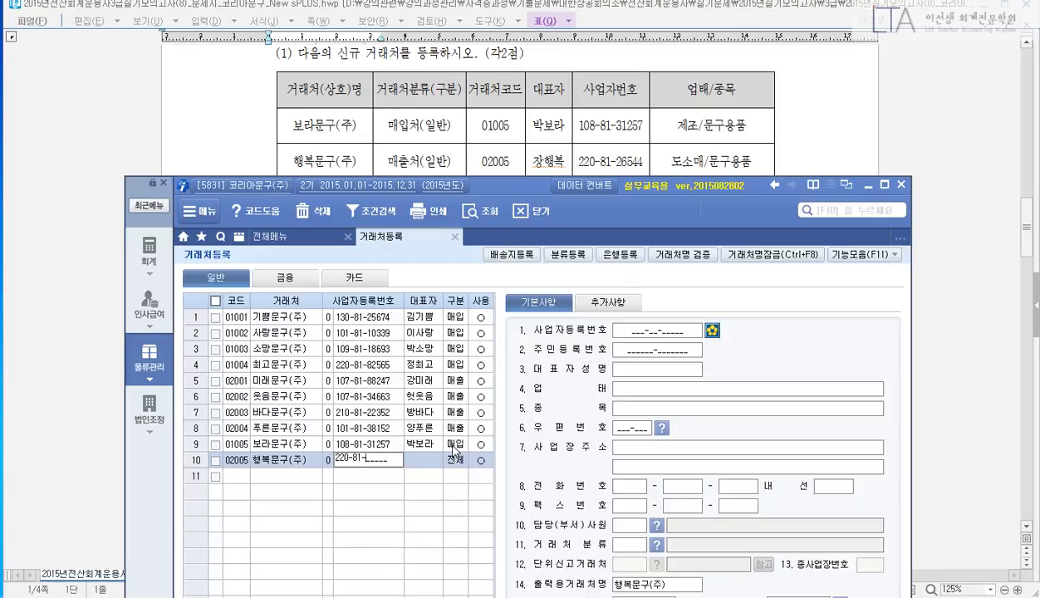
type("26544")
key("Return")
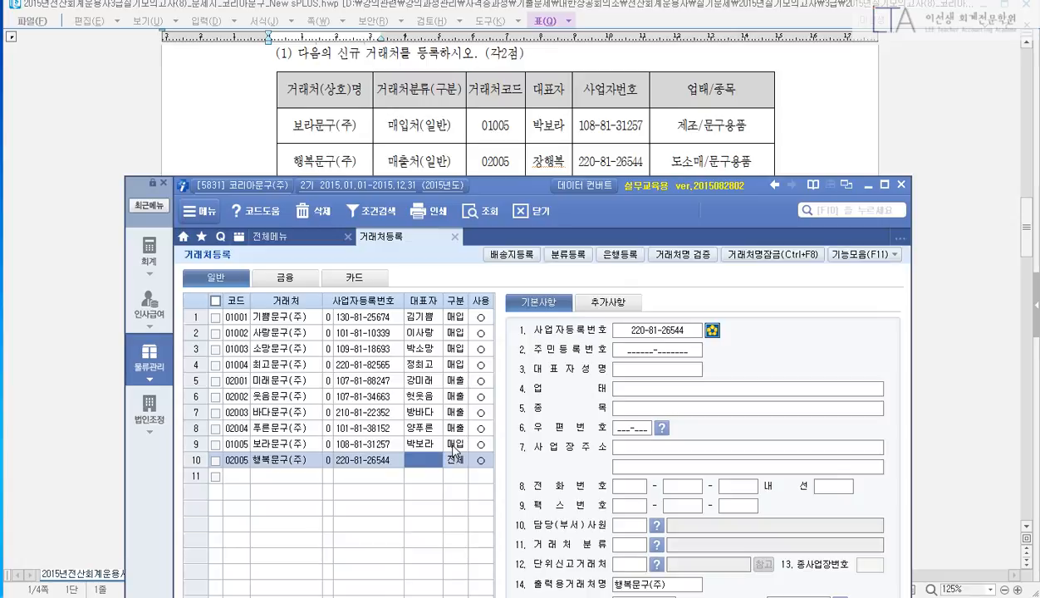
type("장행복")
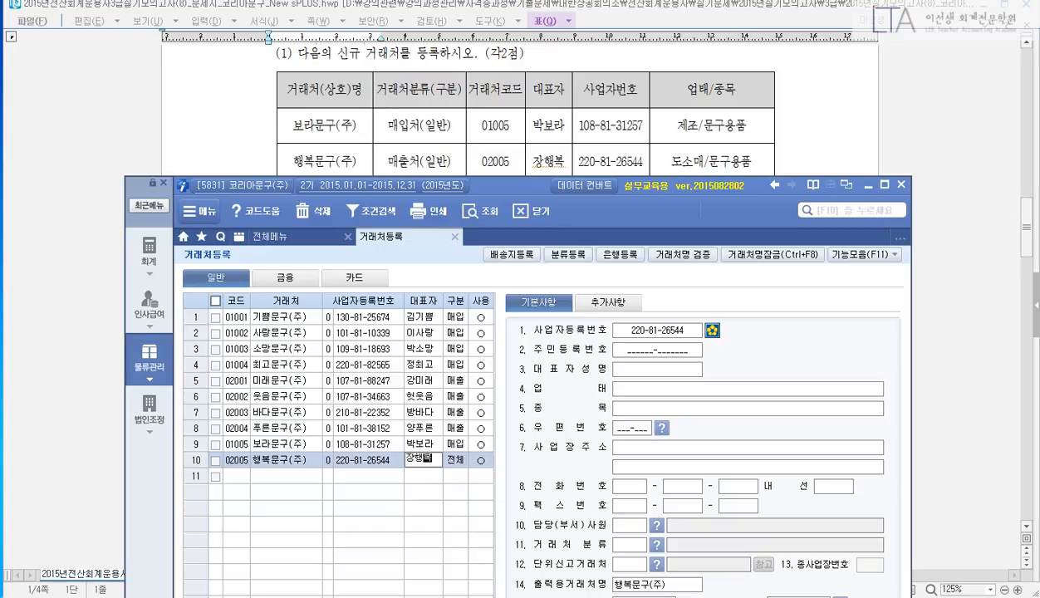
key("Return")
type("1")
key("Return")
key("Return")
key("Return")
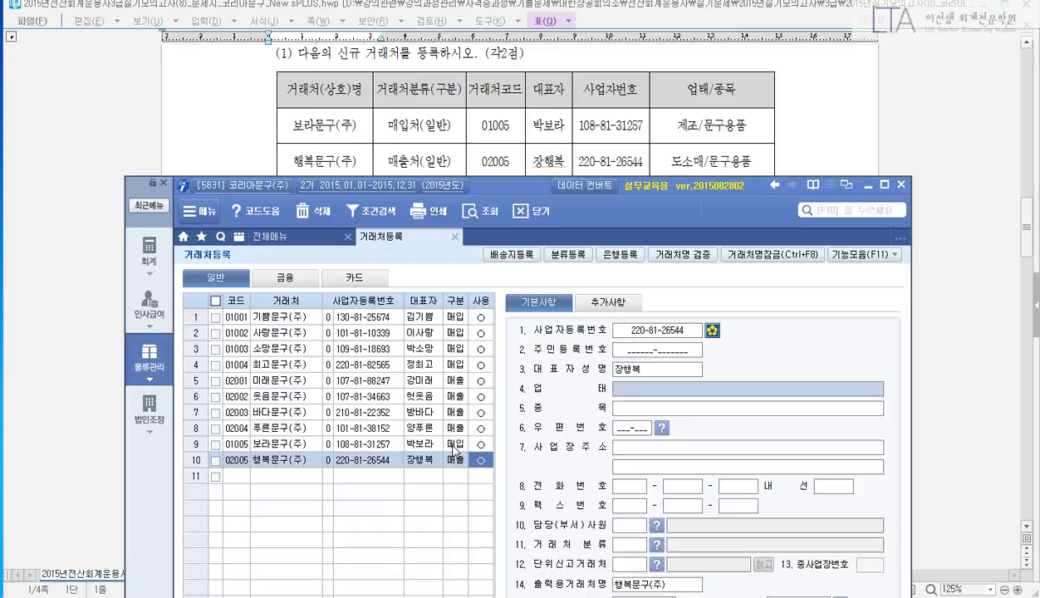
Step: Set the 업태 of 행복문구(주) to 도소매 and its 종목 to 문구용품, then close 거래처등록
type("도소")
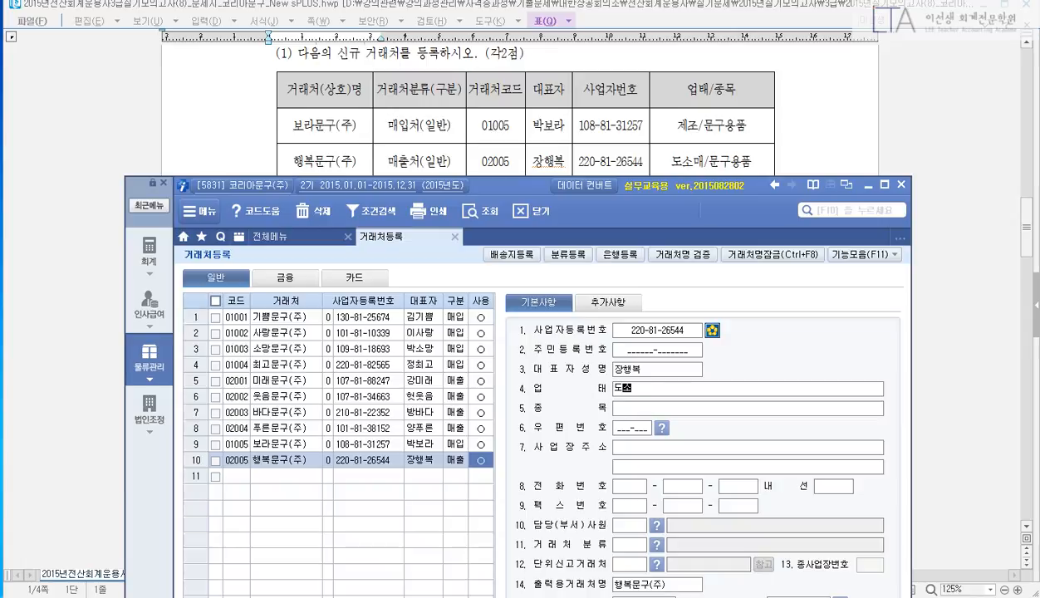
type("매")
key("Return")
type("문구용품")
key("Return")
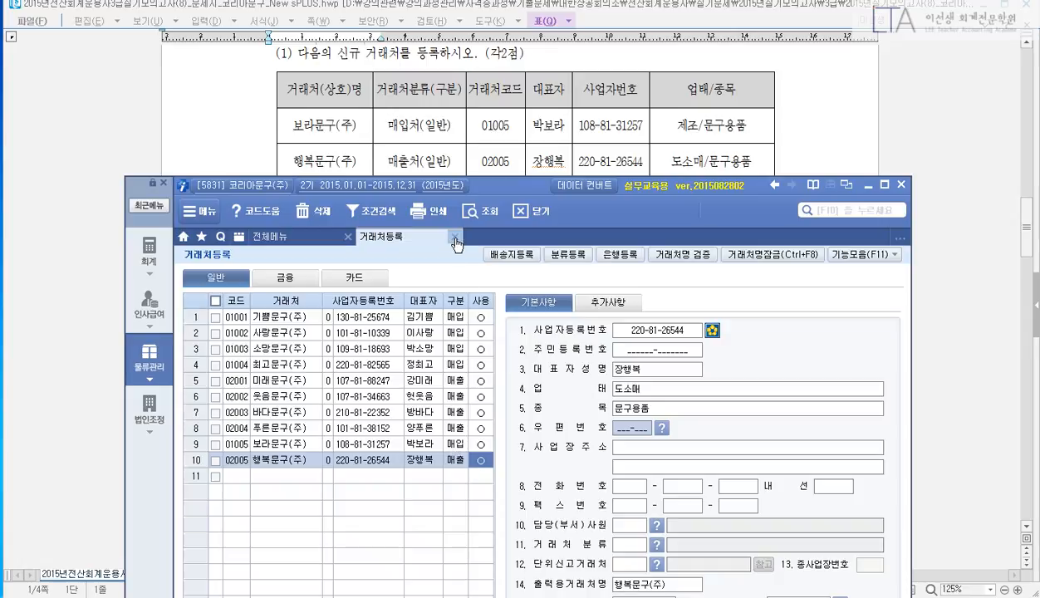
left_click(455, 237)
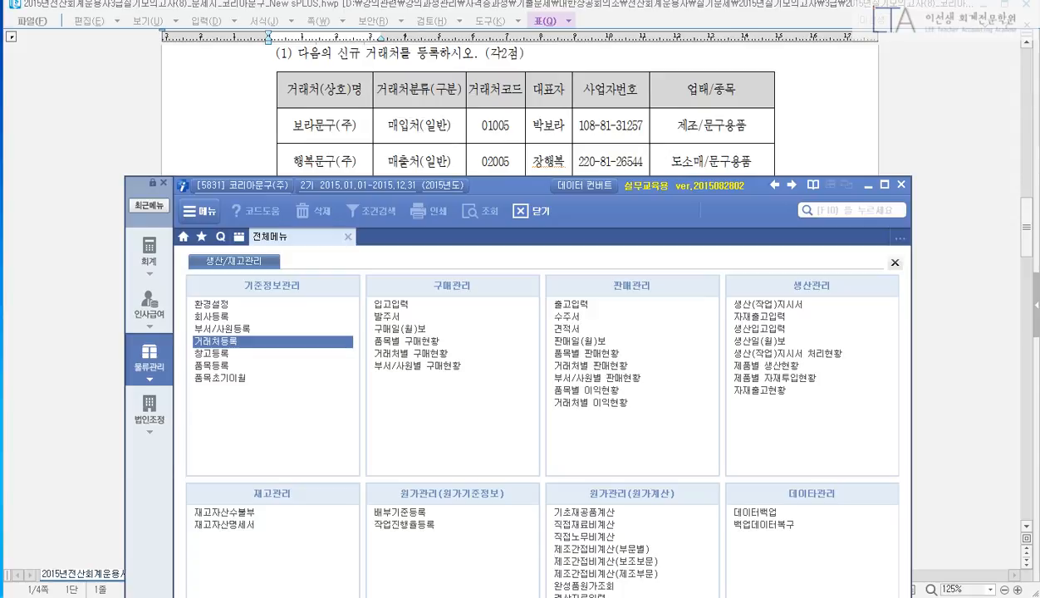
Step: Bring the exam's tangible asset task (2) into view and open 고정자산등록 in New sPLUS by searching for 고정자산
left_click(1026, 529)
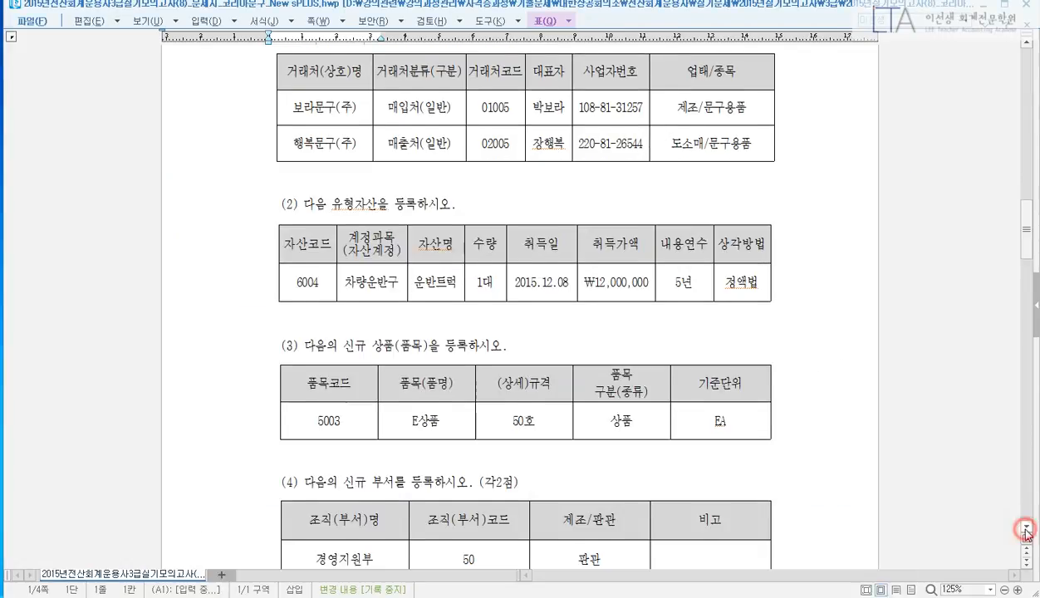
left_click(1027, 529)
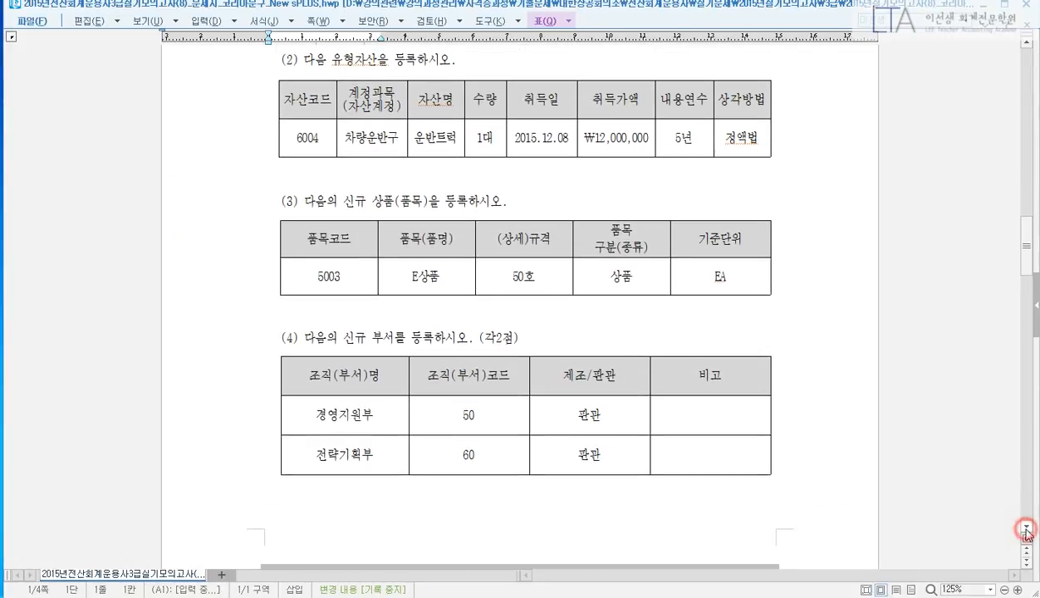
left_click(1026, 532)
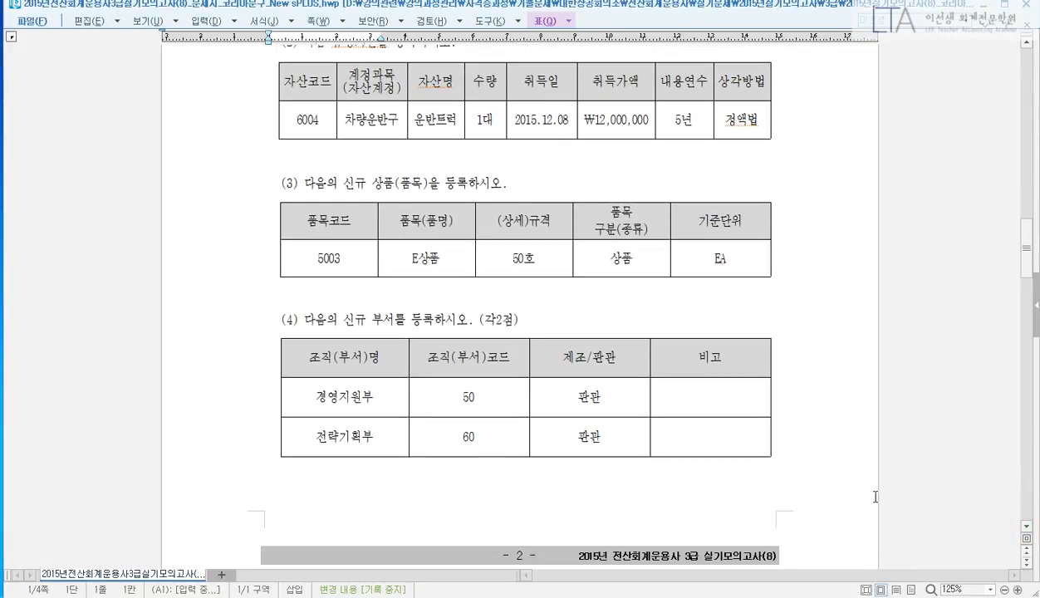
left_click(342, 597)
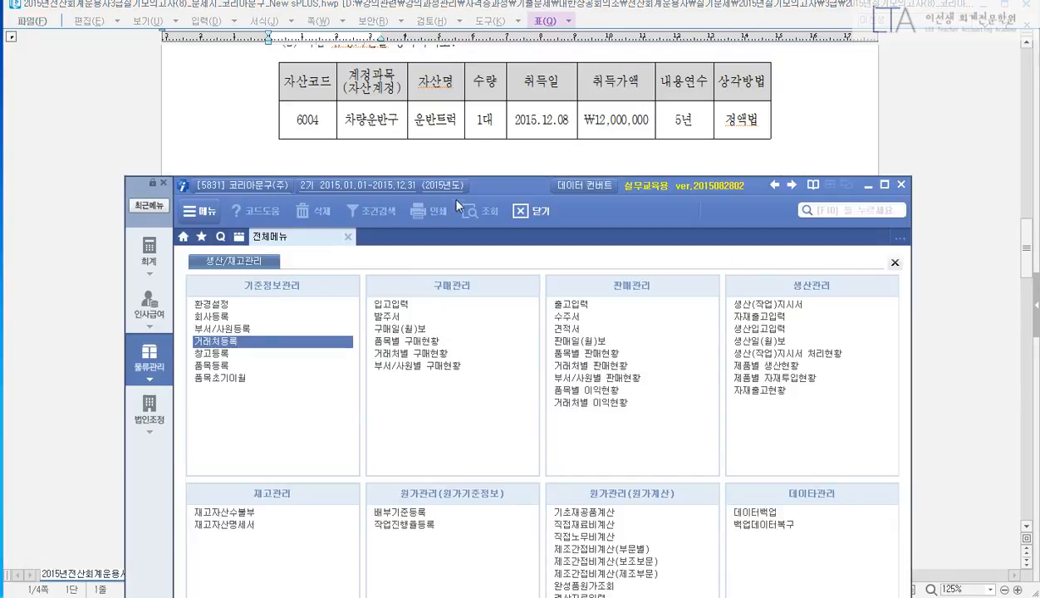
left_click_drag(492, 189, 487, 160)
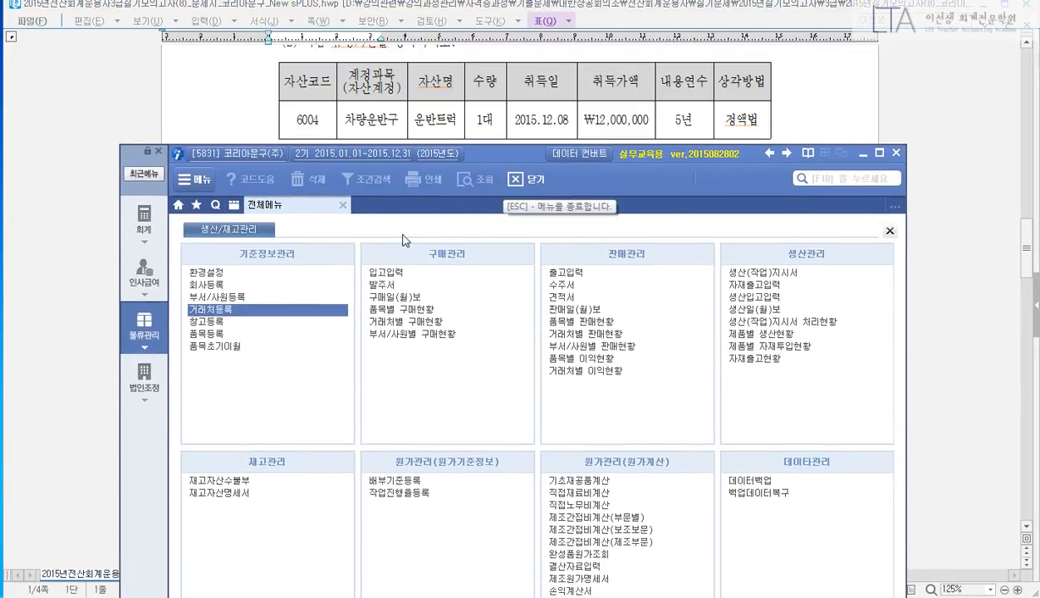
left_click(853, 175)
type("고정자산")
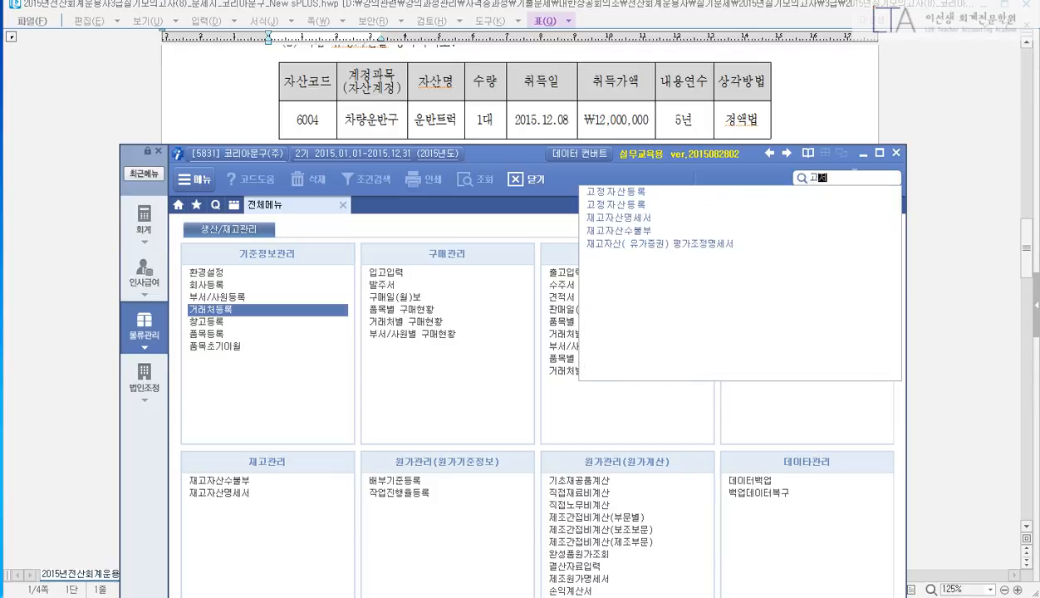
key("Down")
key("Return")
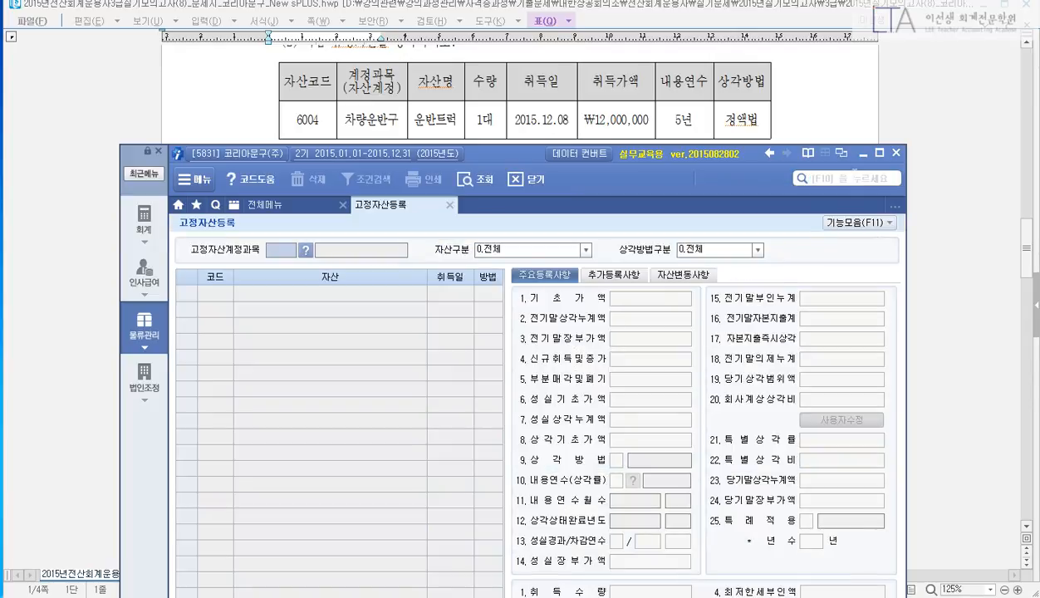
Step: Select the fixed asset account 208 (차량운반구) and add an asset with code 006004 and name 운반트럭 in the next empty row
type("208")
key("Return")
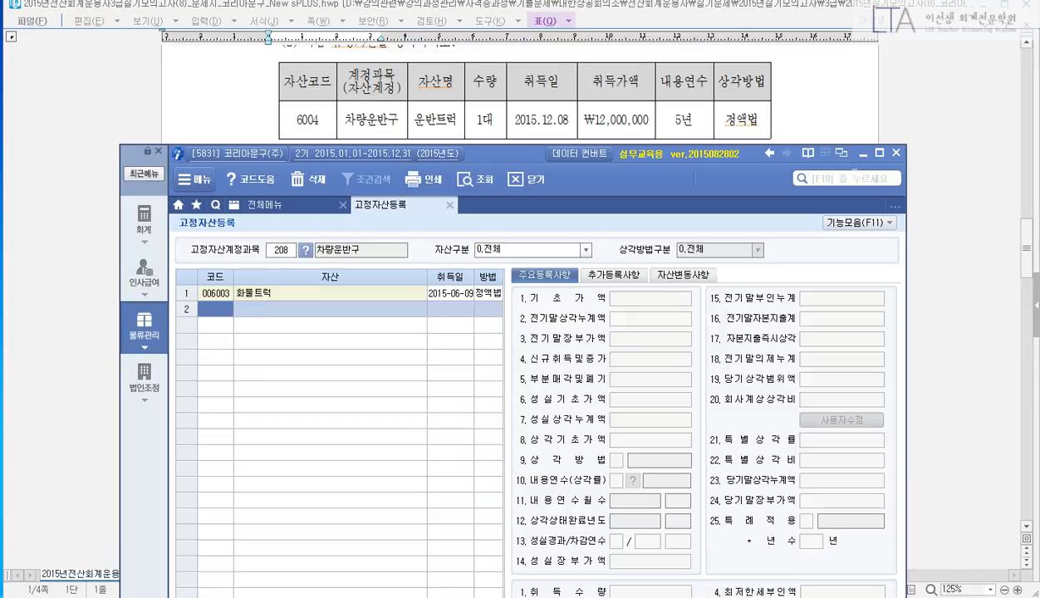
type("06")
type("004")
key("Return")
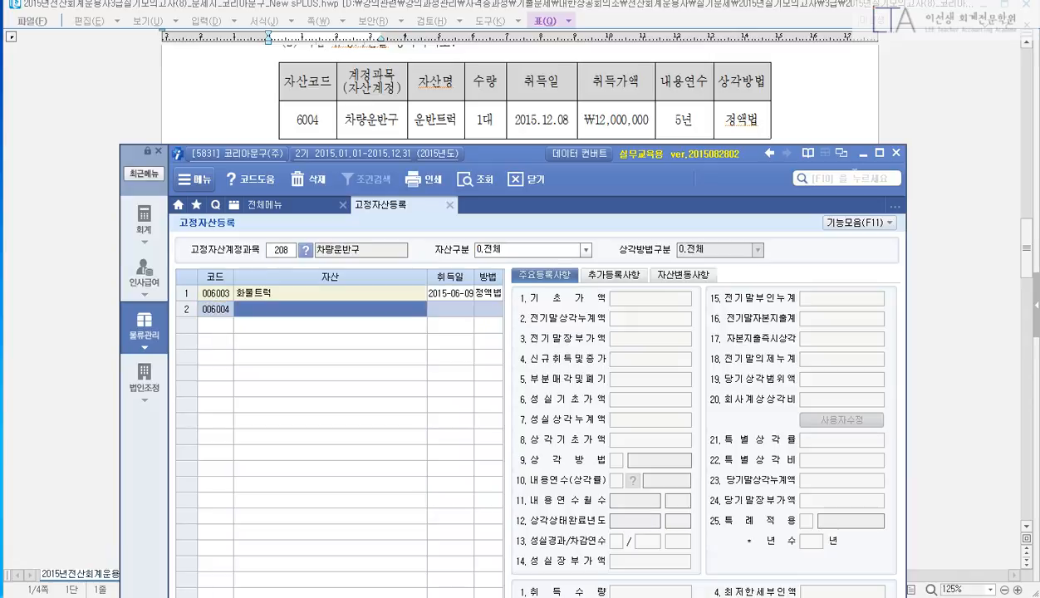
type("이반트럭")
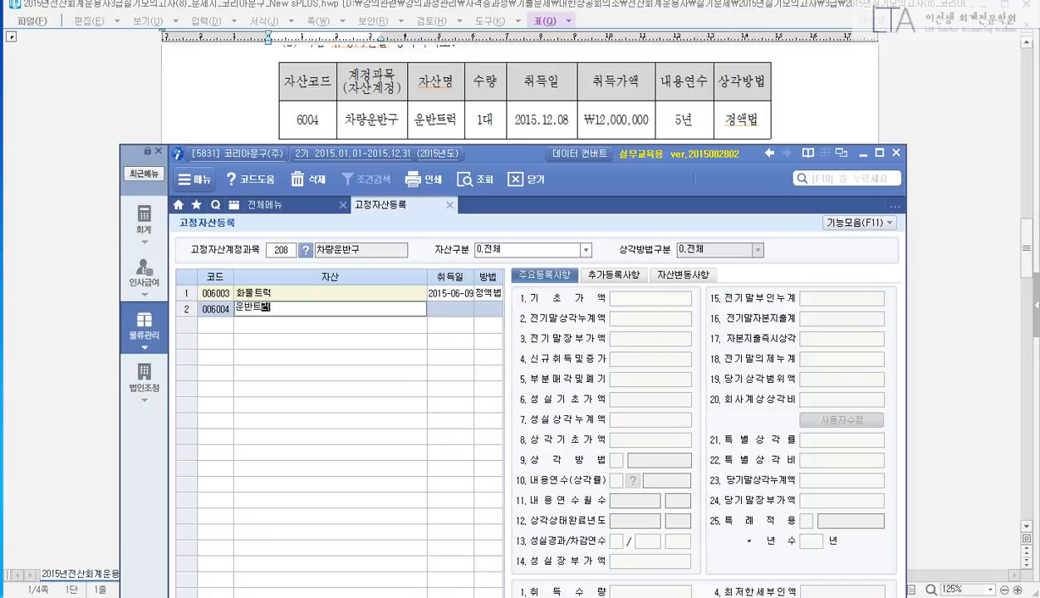
key("Return")
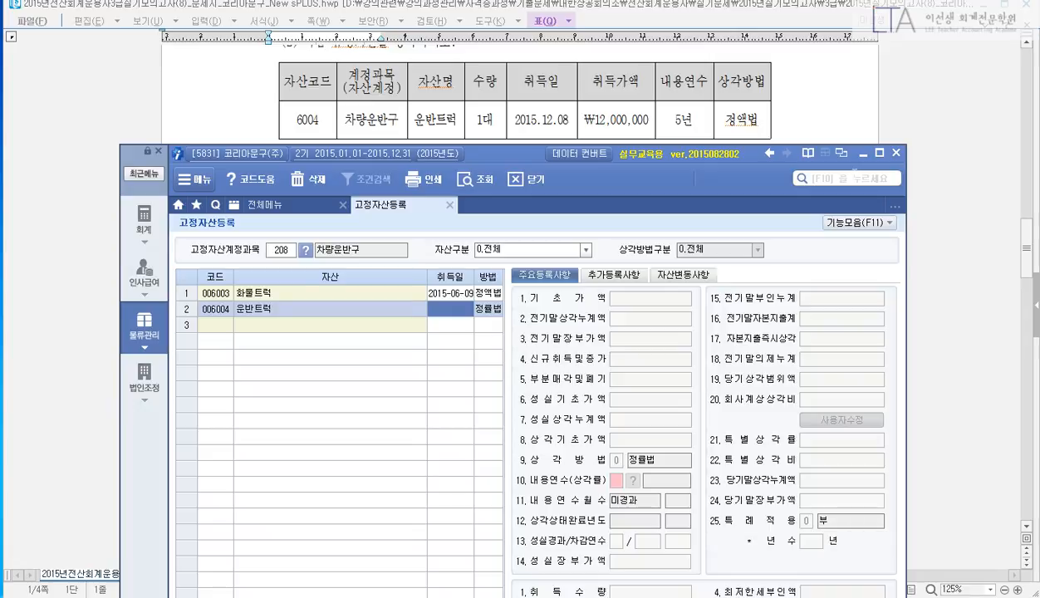
Step: Set the 취득일 of 운반트럭 to 2015-12-08 and its 신규취득및증가 amount to 12,000,000
type("20")
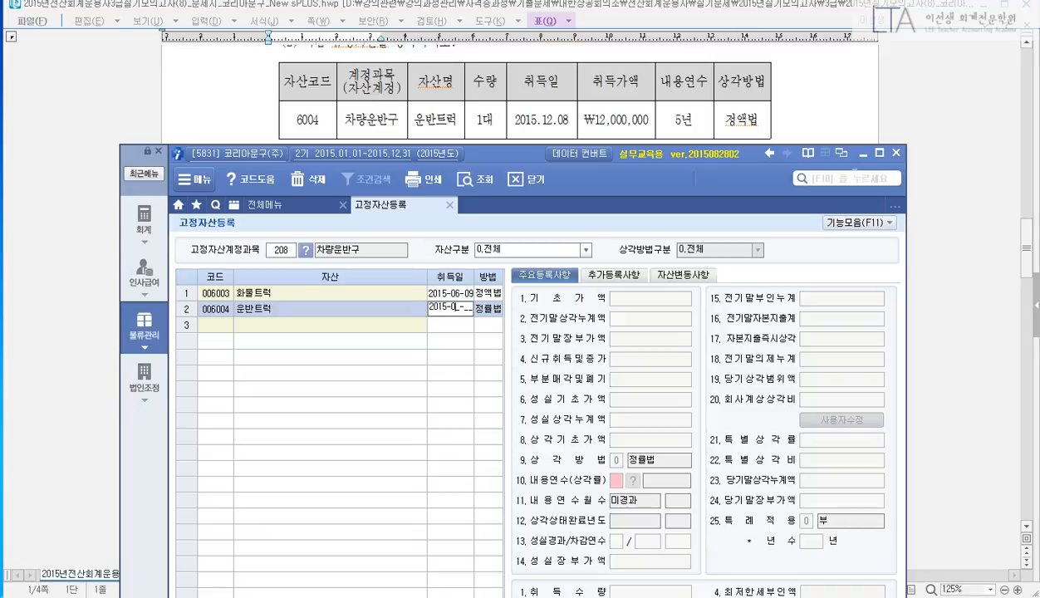
type("15-12-08")
key("Return")
key("Return")
key("Return")
key("Return")
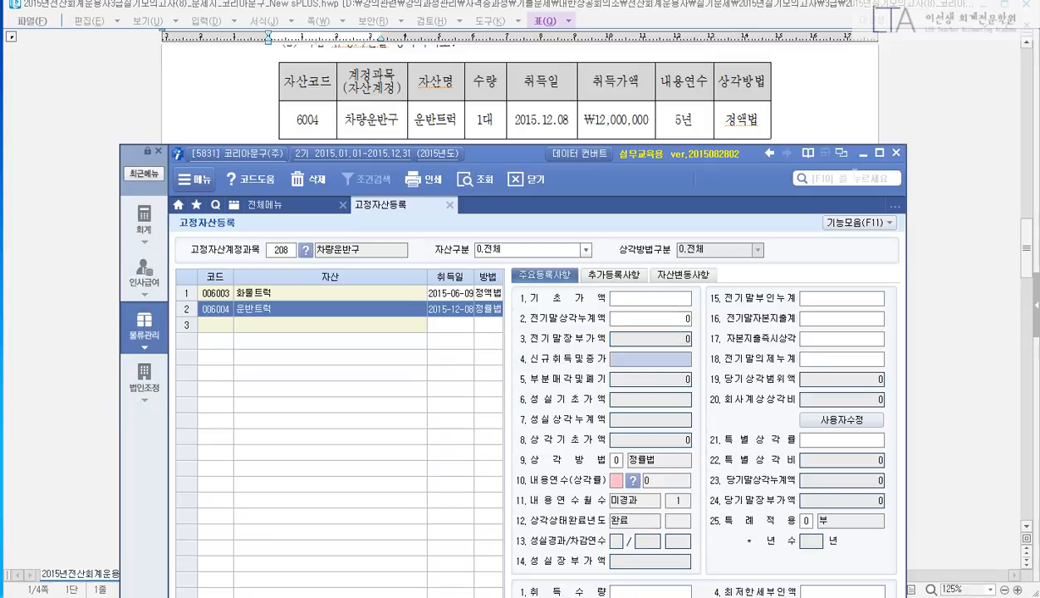
type("12000000")
key("Return")
key("Return")
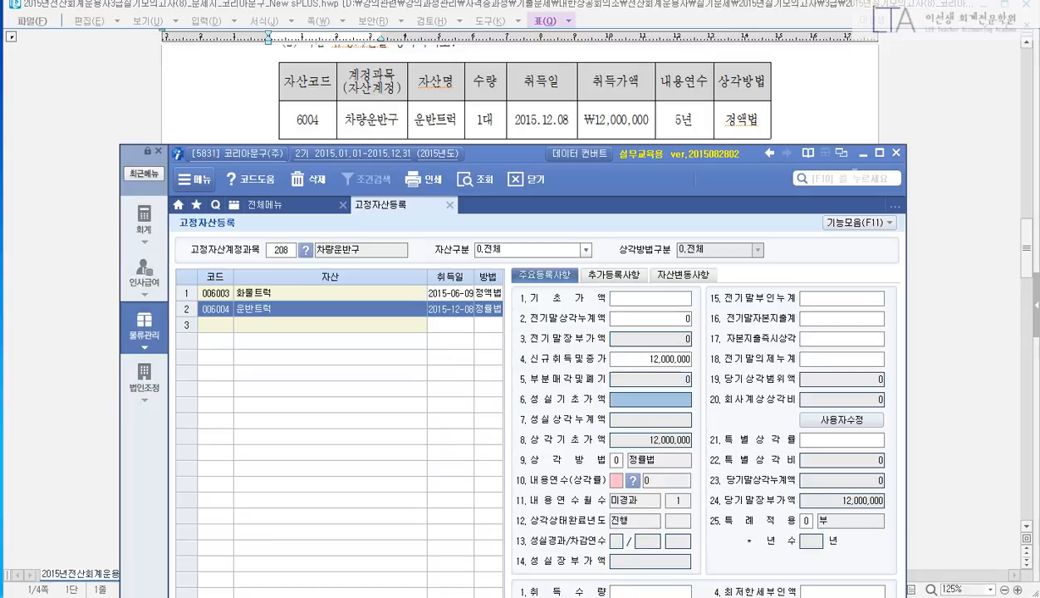
Step: Set the 상각방법 of 운반트럭 to 1 (정액법) and its 내용연수 to 5 years
key("Return")
key("Return")
key("Return")
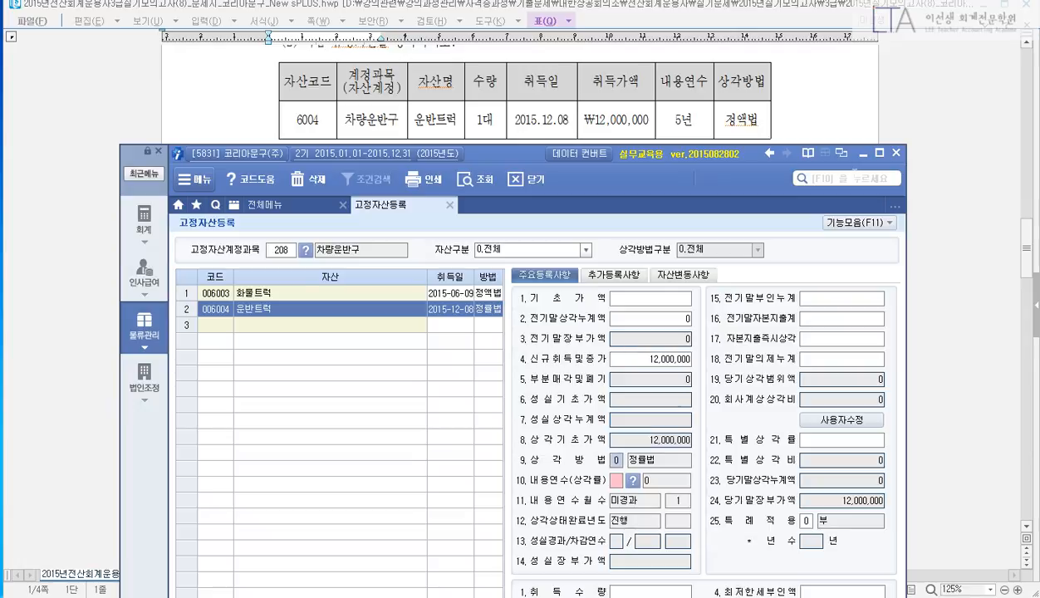
type("1")
key("Return")
type("5")
key("Return")
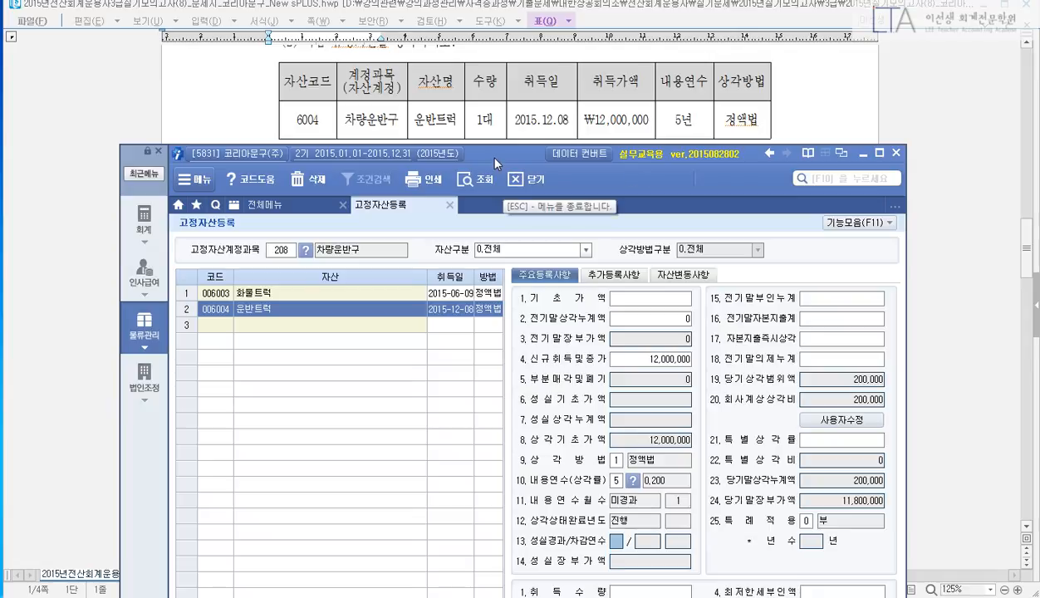
Step: Set the 취득수량 of 운반트럭 to 1, then close 고정자산등록
left_click_drag(496, 160, 520, 55)
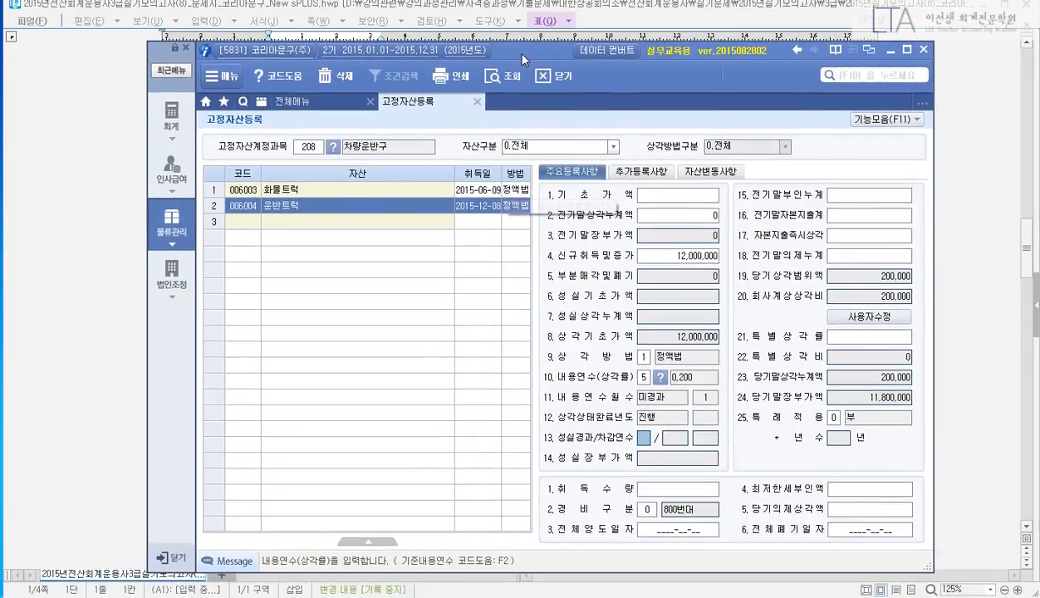
left_click(699, 495)
type("1")
key("Return")
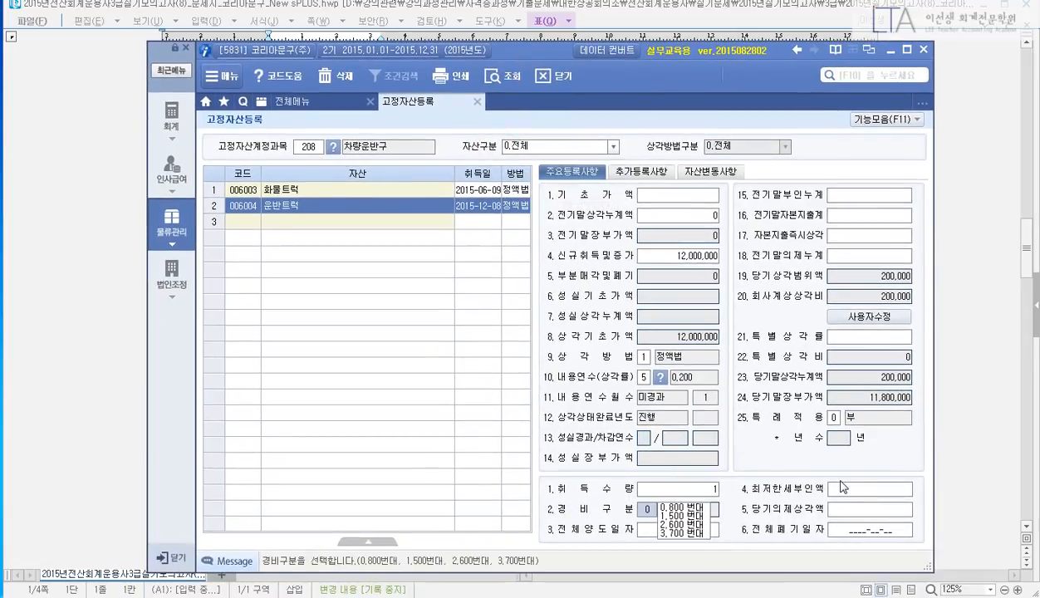
left_click(843, 488)
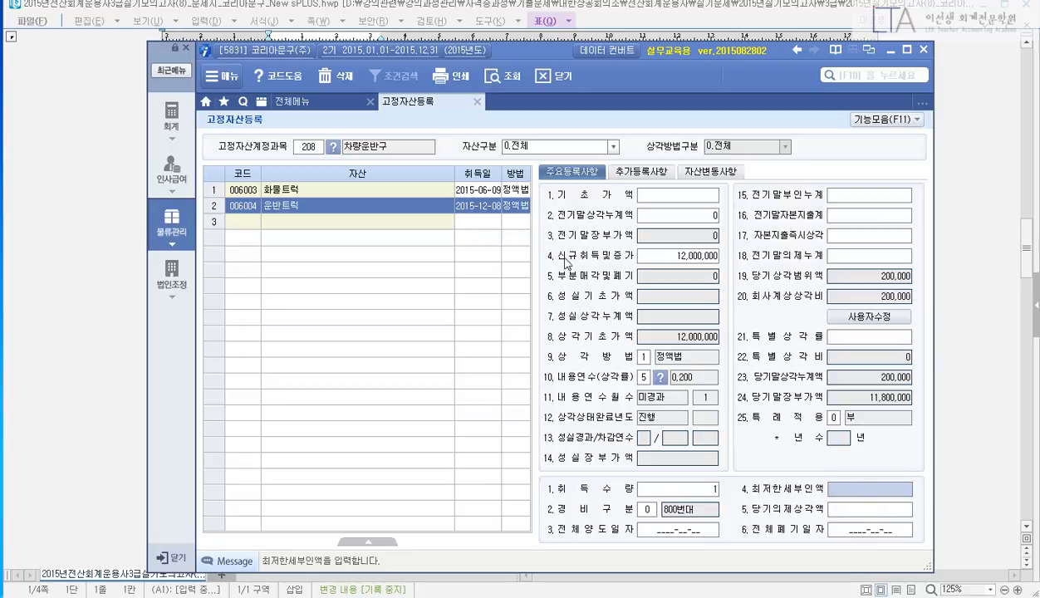
left_click(477, 101)
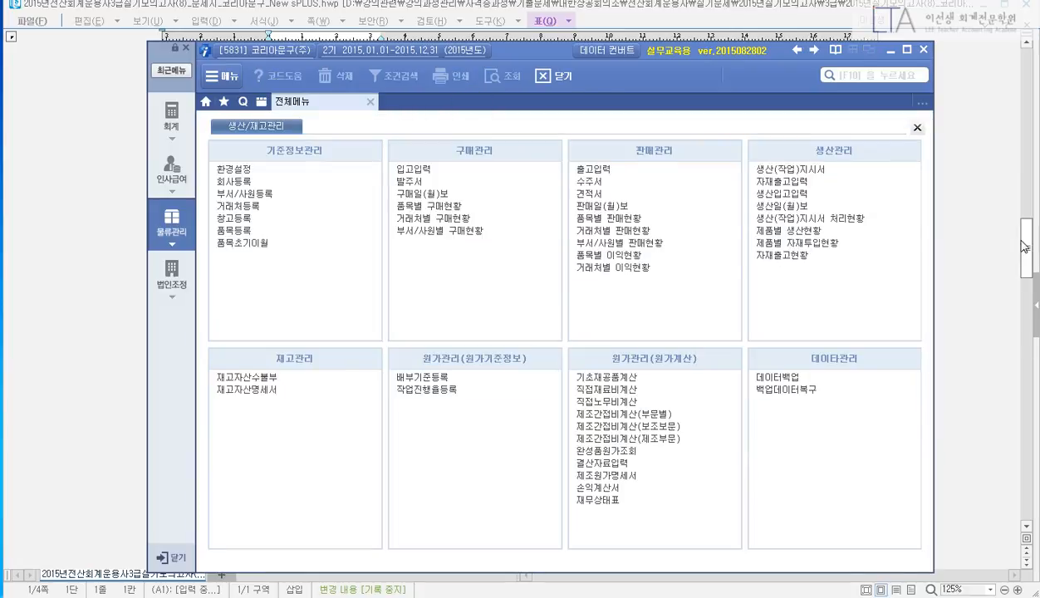
Step: Bring the exam's new item task (3) into view and open 품목등록 in New sPLUS with the task still readable
left_click_drag(1025, 247, 1024, 260)
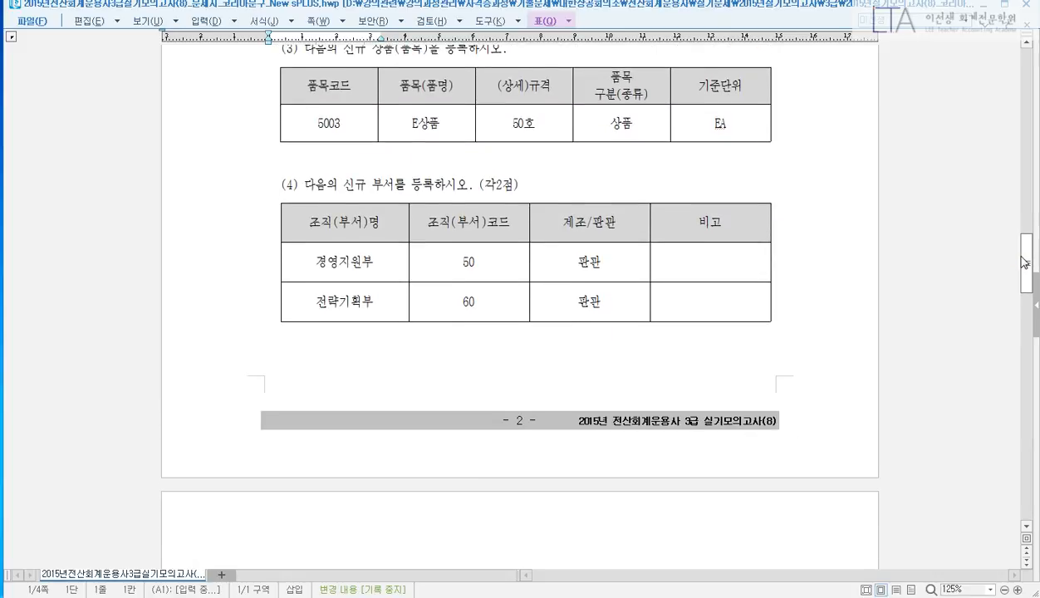
left_click(1025, 44)
key("alt+Tab")
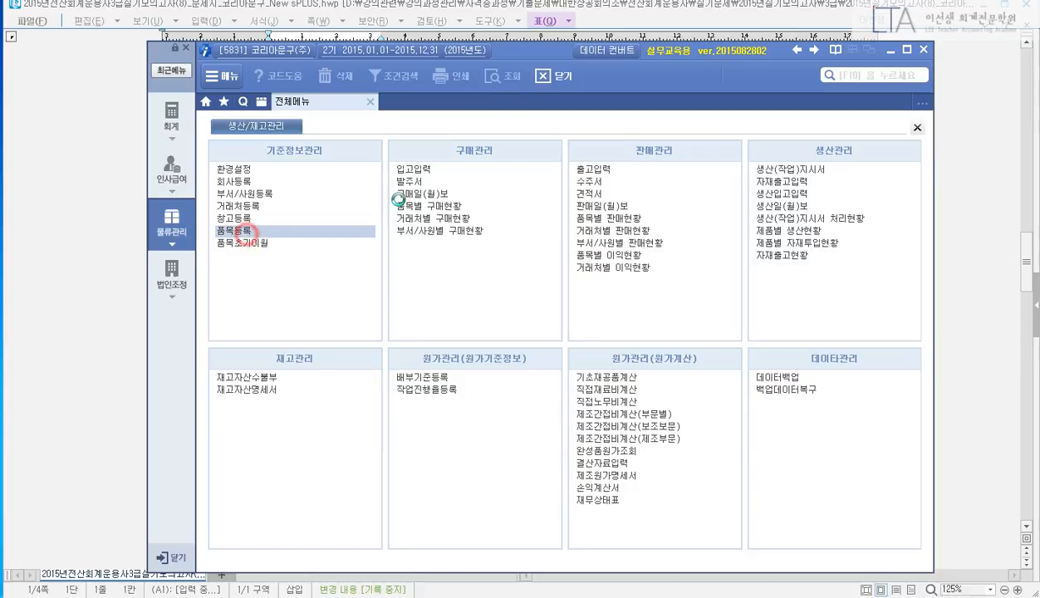
left_click(237, 230)
left_click_drag(508, 48, 500, 155)
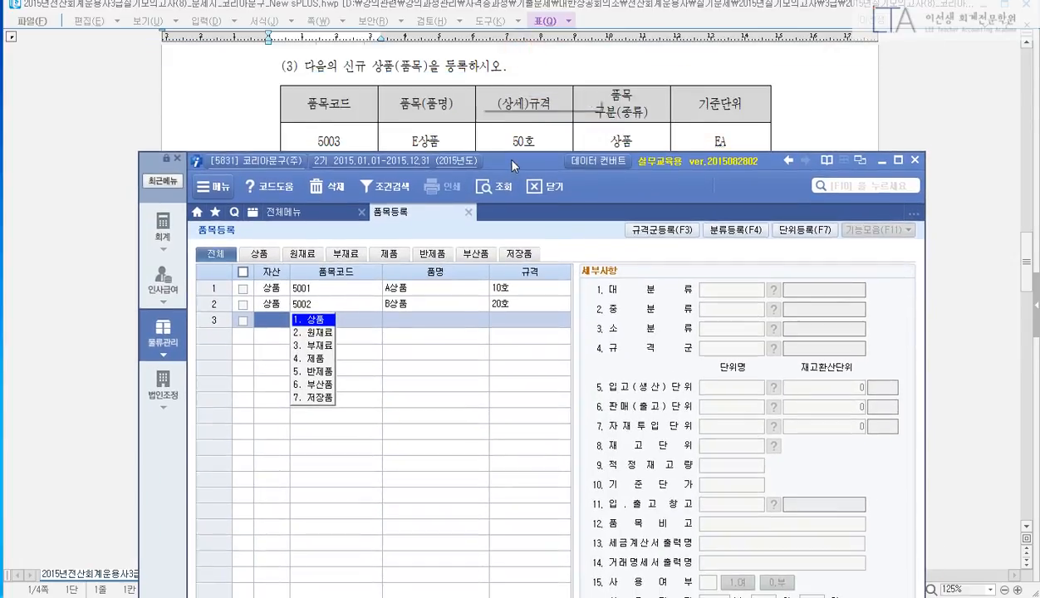
Step: Add a new 상품 item with code 5003, name E상품 and 규격 50호 in the next empty row
key("Return")
type("5003")
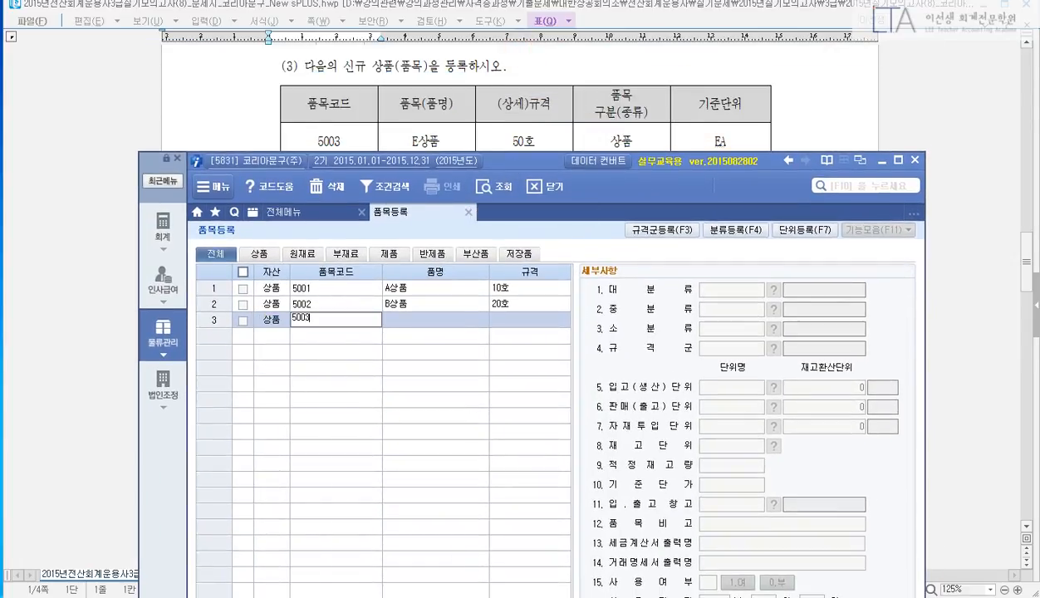
key("Return")
type("E상품")
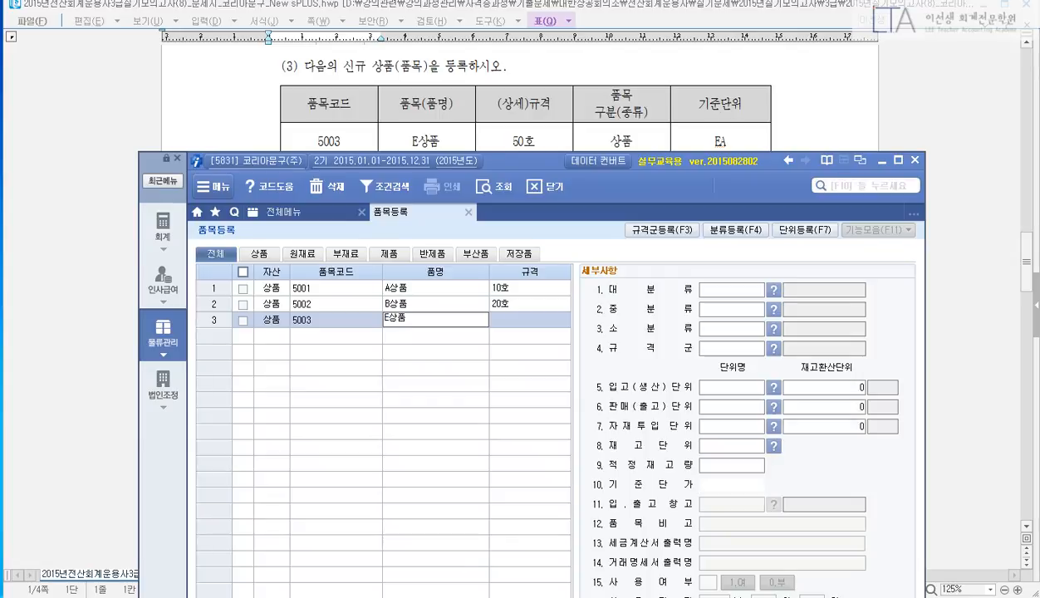
key("Return")
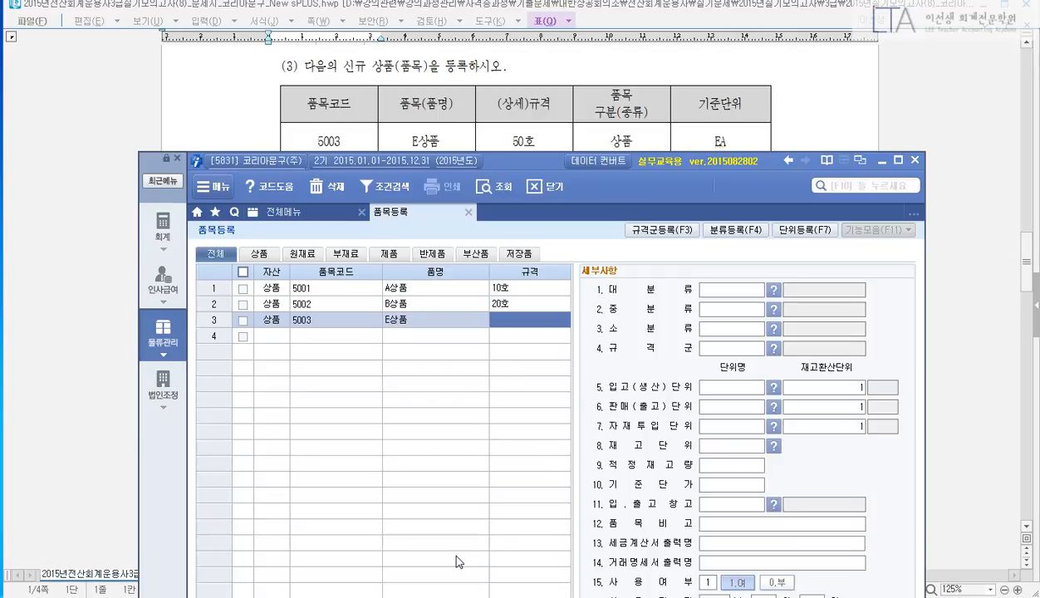
type("50호")
key("Return")
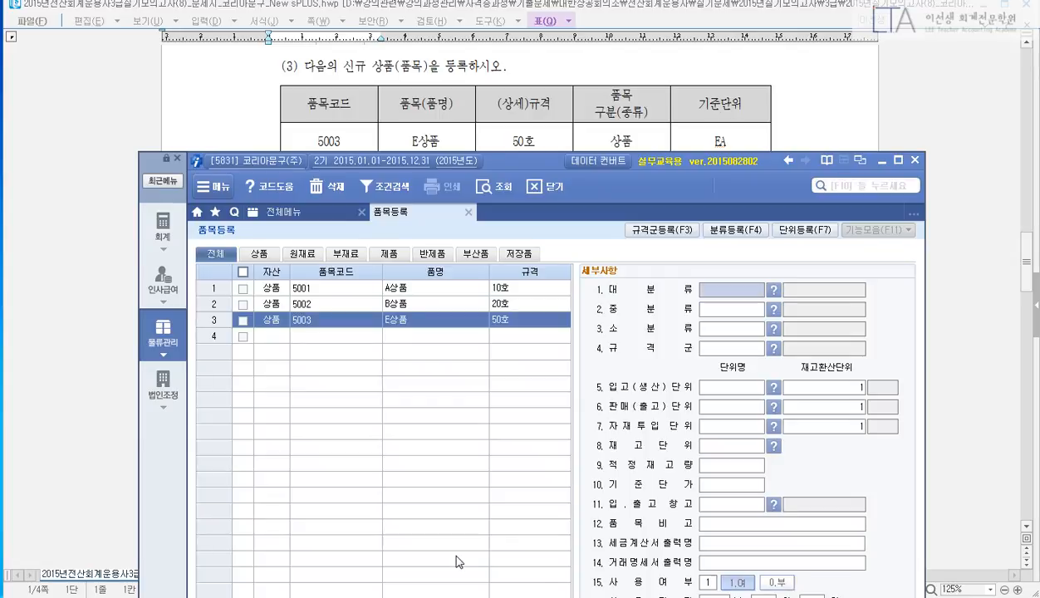
Step: Register a new unit with code 01 and name EA in 단위등록, then close the dialog
left_click(712, 386)
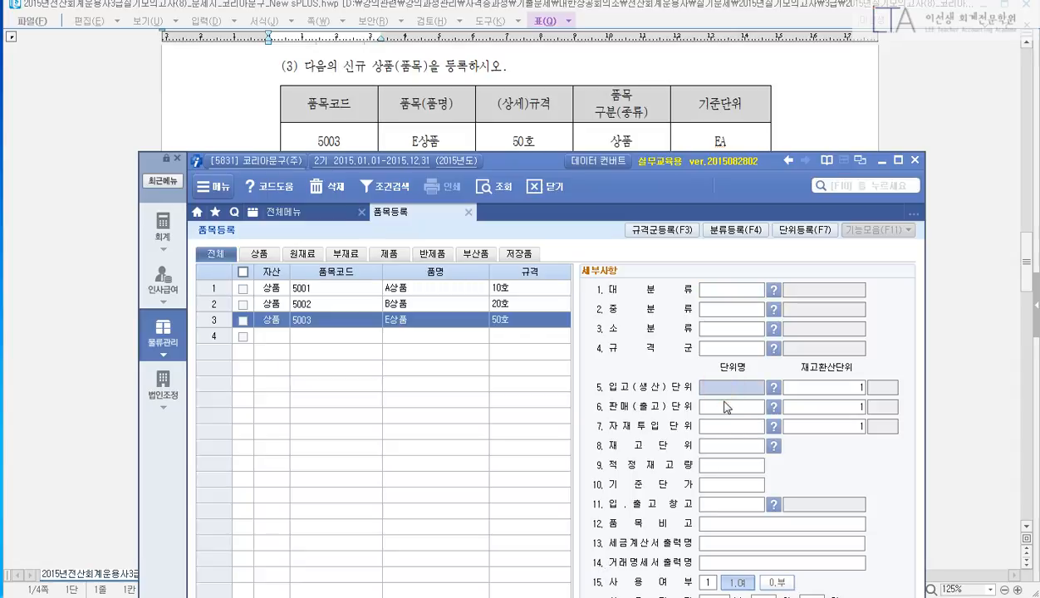
key("F2")
key("Escape")
left_click(800, 229)
type("01 ")
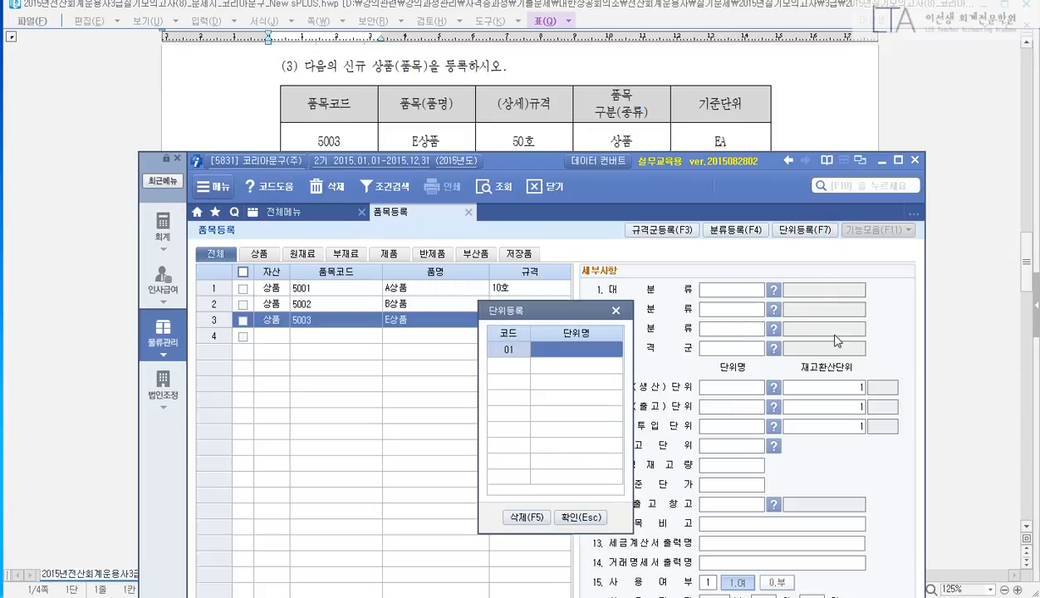
type("EA")
key("Return")
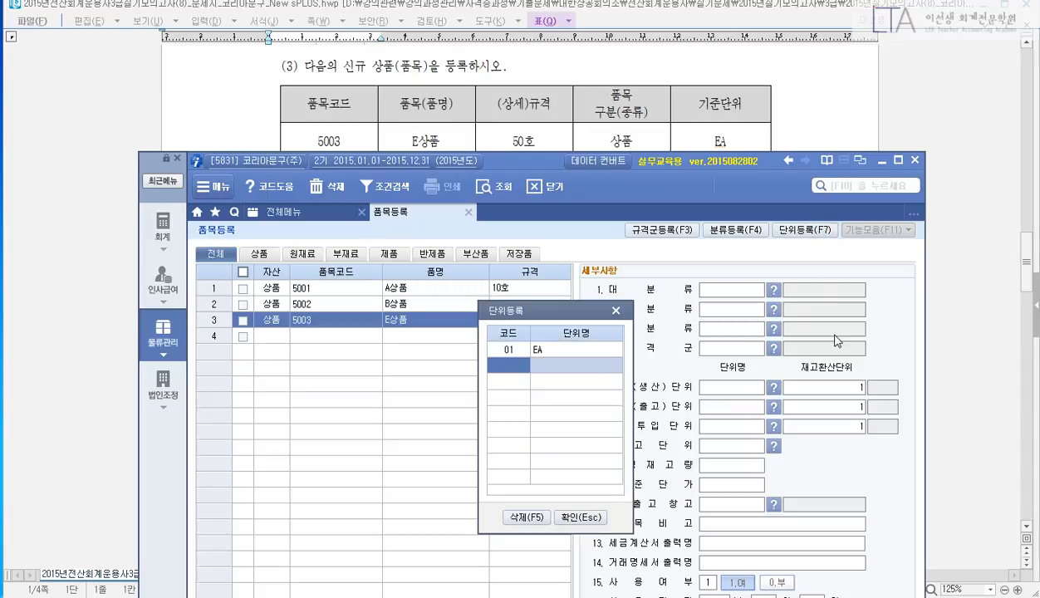
key("Escape")
Step: Set the 입고, 판매, 자재투입 and 재고 units of E상품 to EA, then close 품목등록
type("EA")
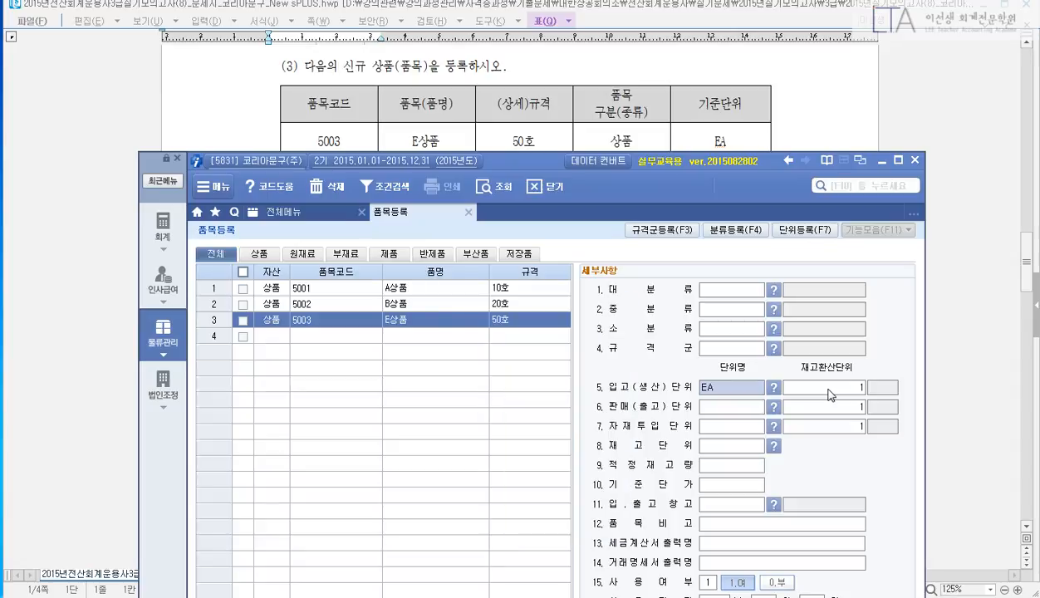
key("Return")
key("F2")
key("Return")
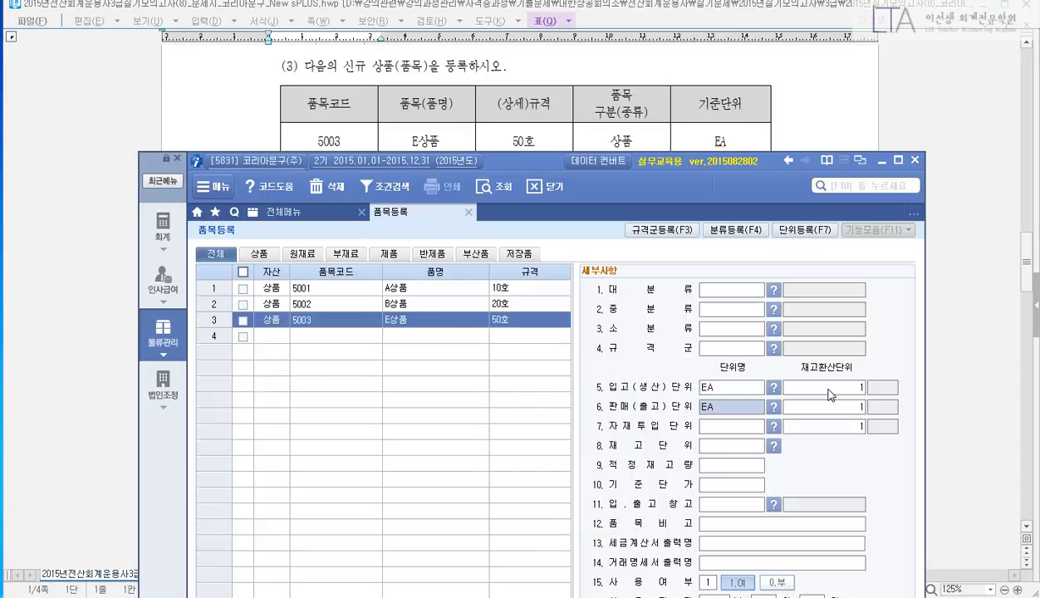
key("Return")
type("EA")
key("Return")
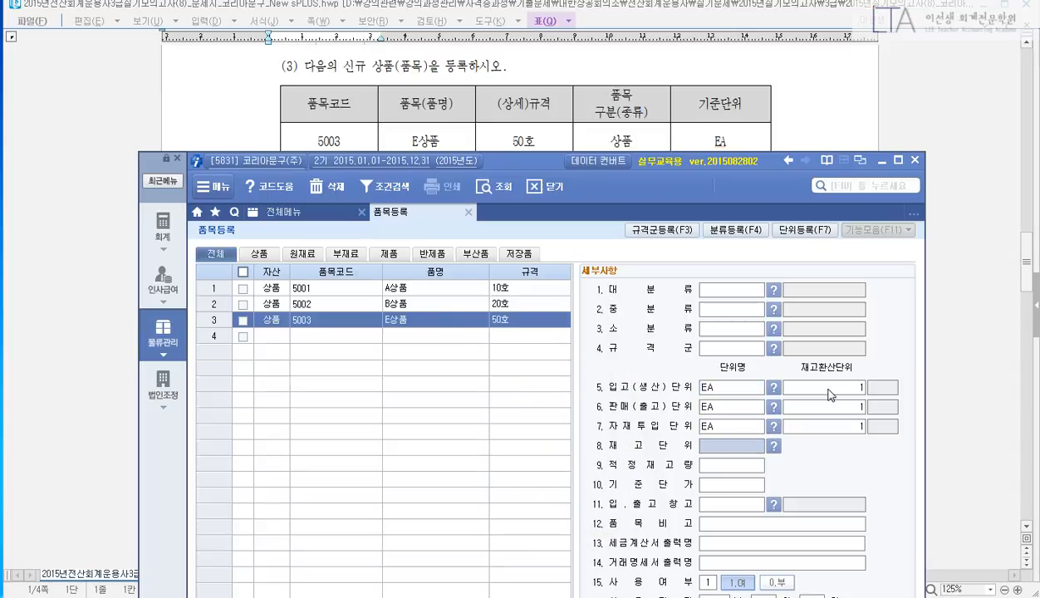
key("F2")
key("Return")
left_click(468, 213)
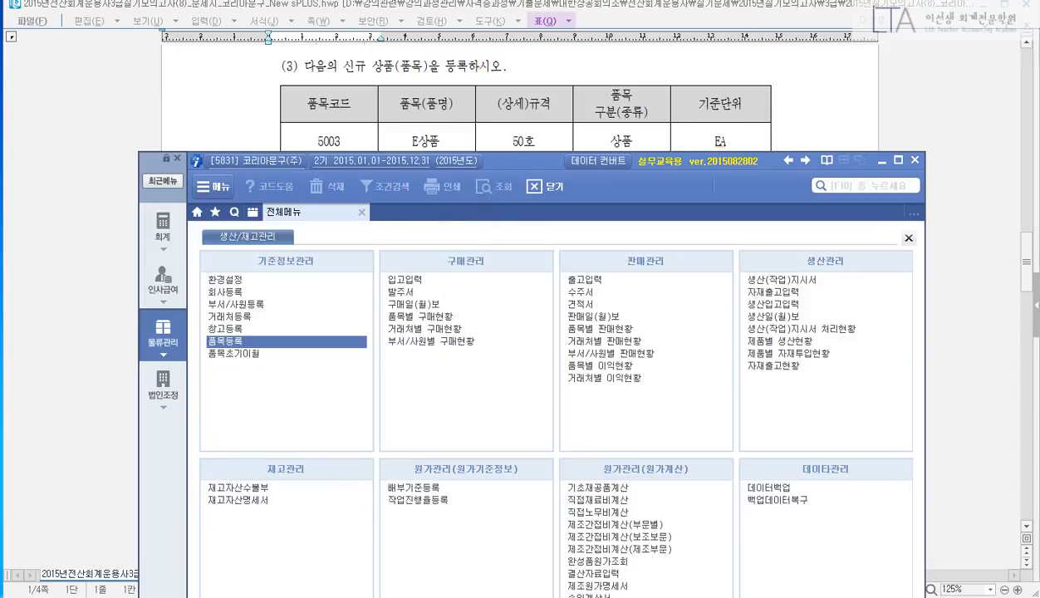
Step: Bring the exam's new department task (4) into view and open 부서/사원등록 in New sPLUS
left_click_drag(1027, 262, 1029, 277)
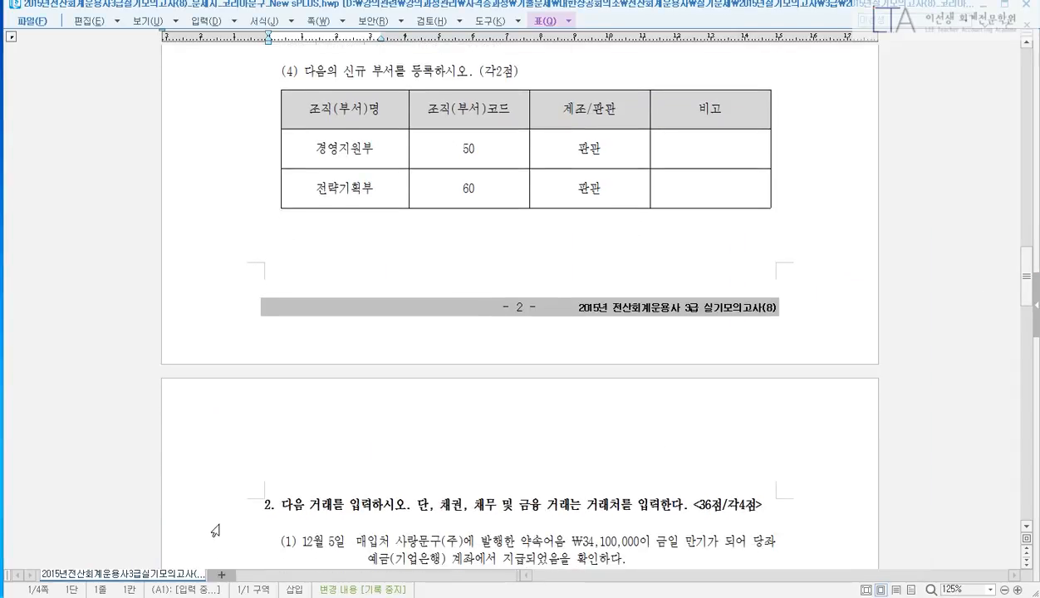
left_click(257, 596)
mouse_move(507, 163)
left_mouse_down()
mouse_move(508, 231)
mouse_move(514, 180)
left_mouse_up()
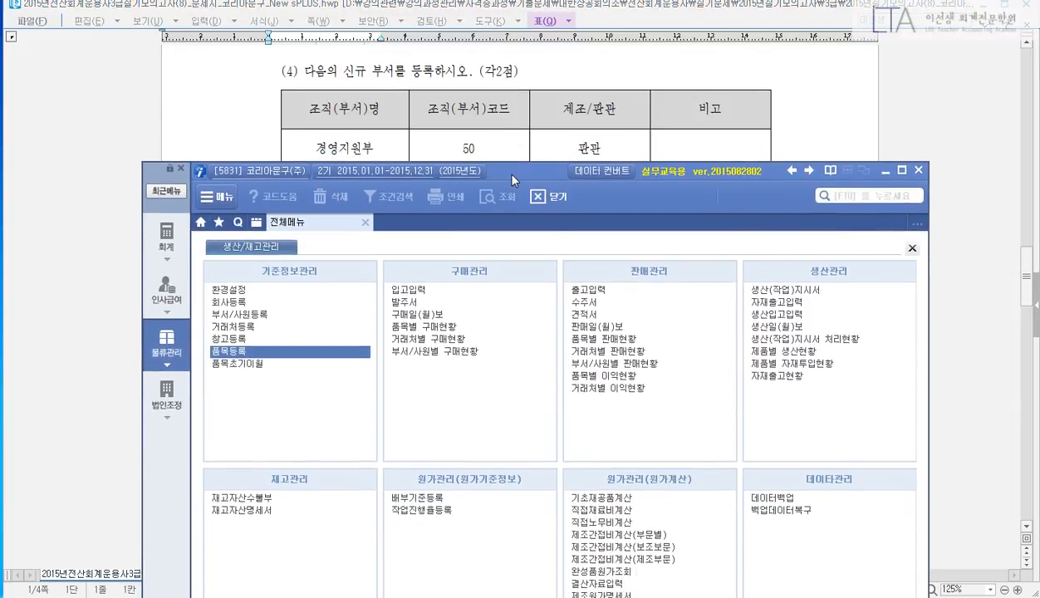
left_click(253, 314)
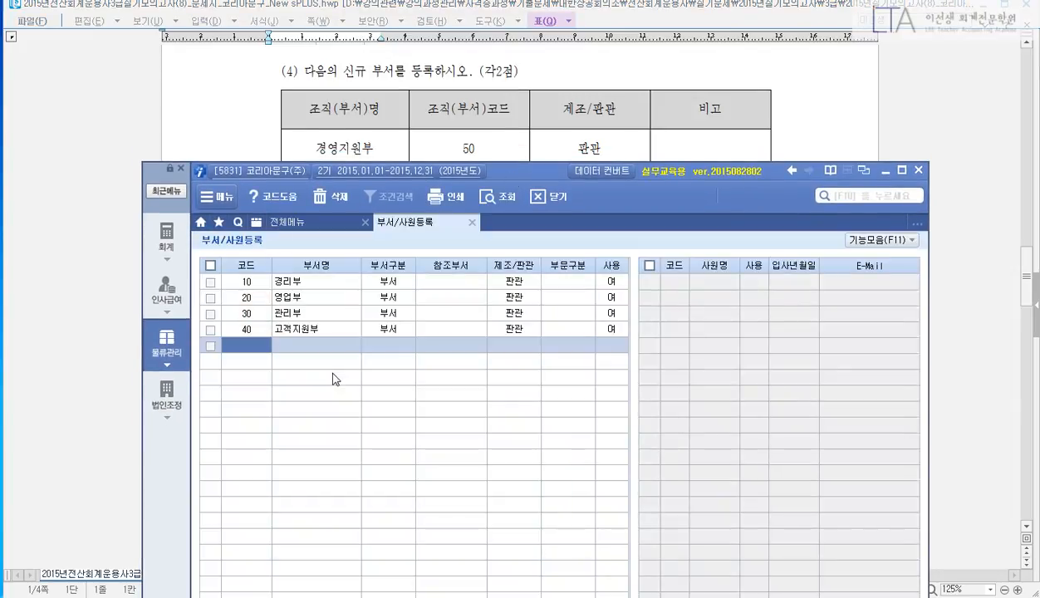
Step: Add a department with code 50 and name 경영지원부, setting 부서구분 to 부서 and 제조/판관 to 판관
type("50")
key("Return")
type("경영")
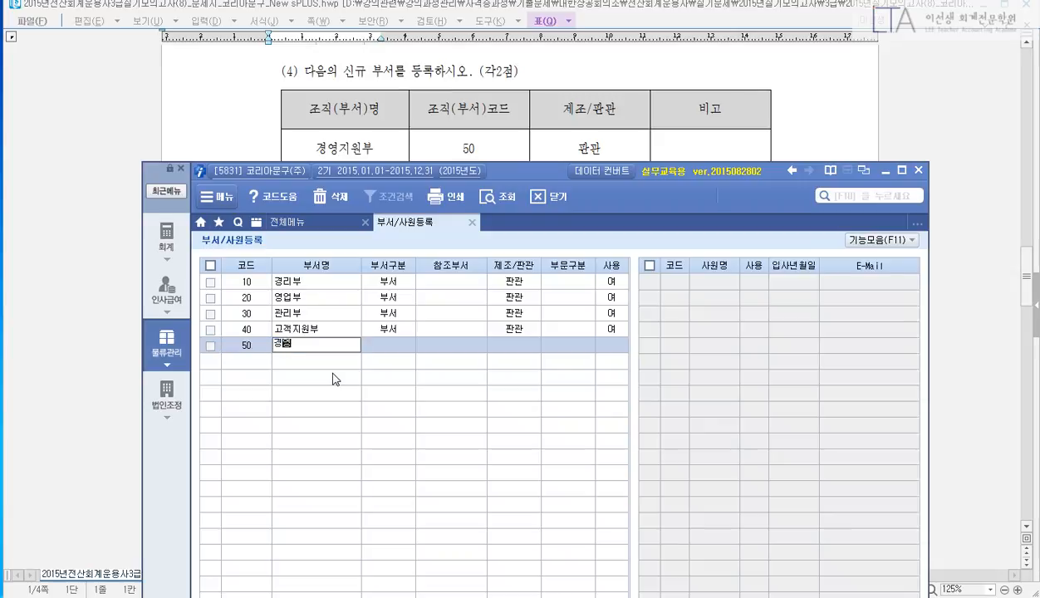
type("지원부")
key("Return")
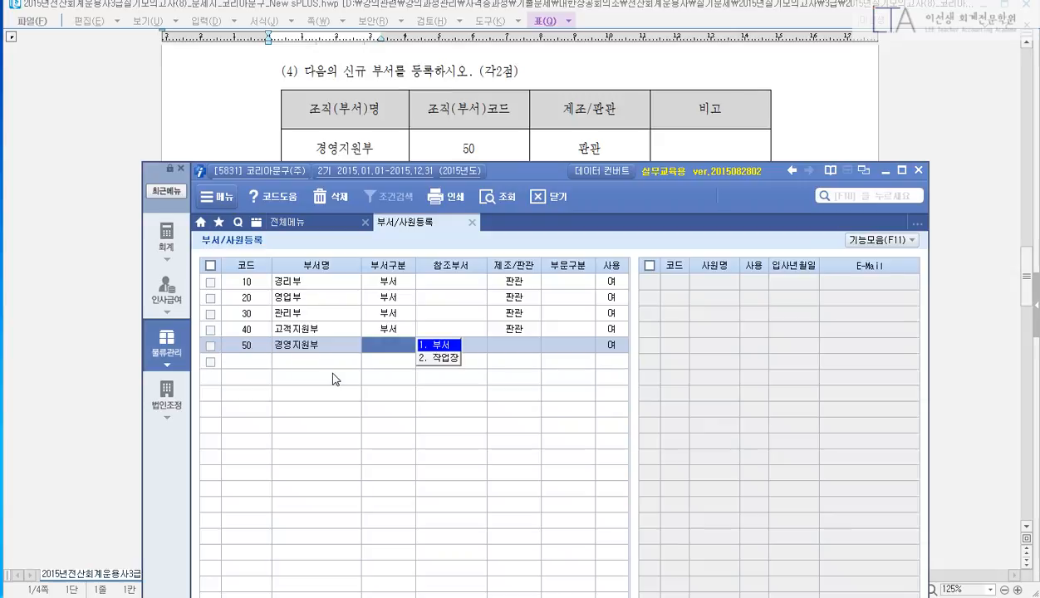
key("Return")
type("2")
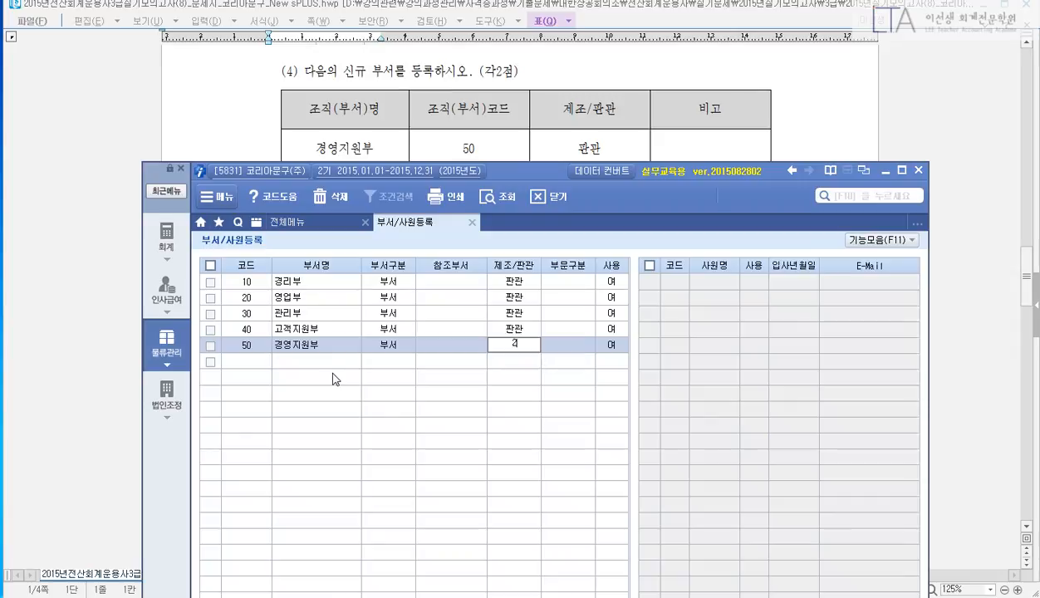
key("Return")
key("Return")
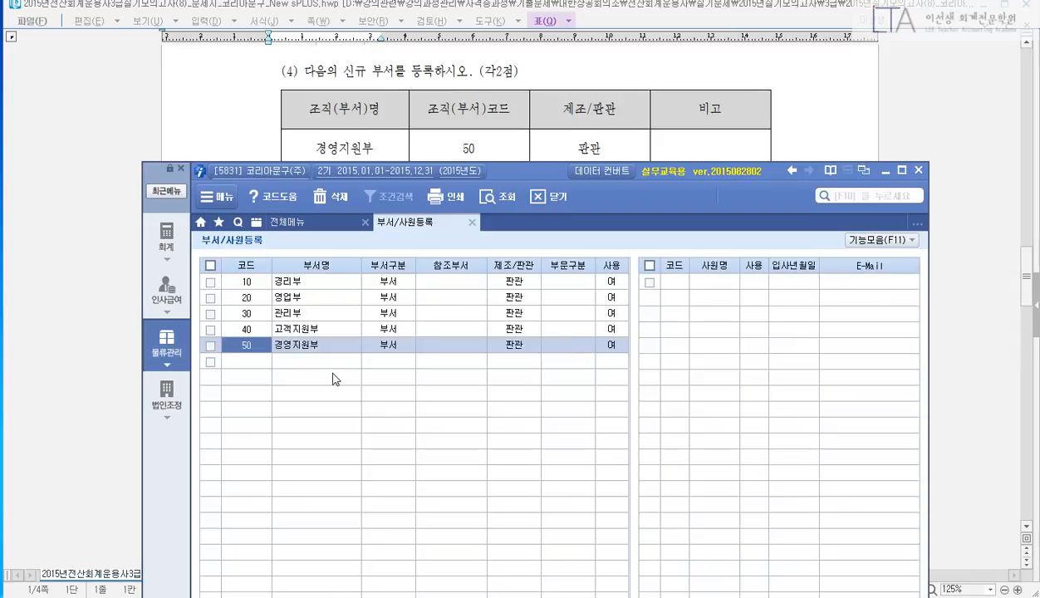
left_click(261, 359)
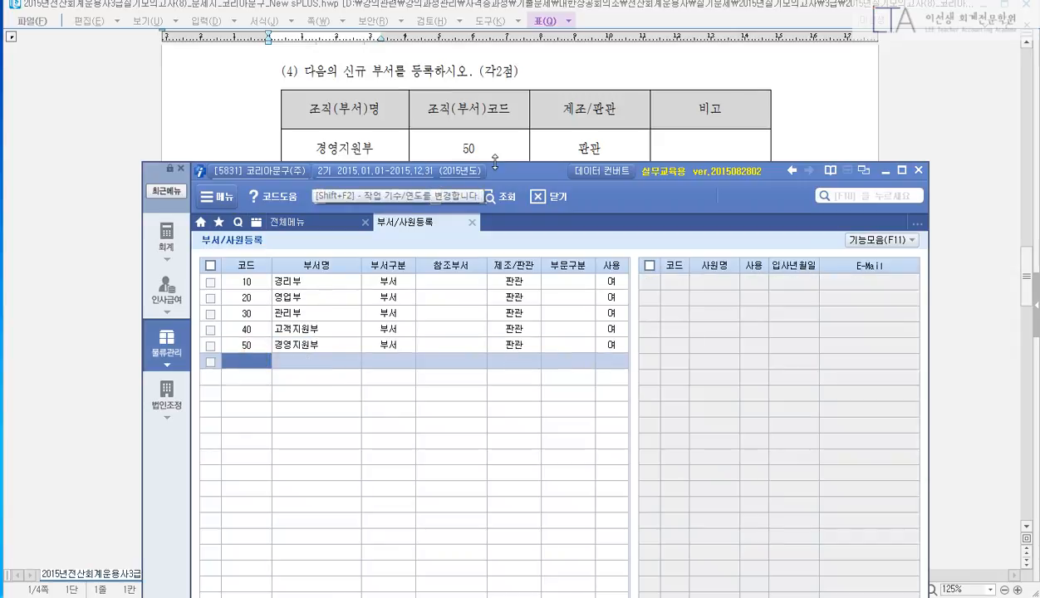
Step: Add a department with code 60 and name 전략기획부, setting 부서구분 to 부서 and 제조/판관 to 판관, then close 부서/사원등록
left_click_drag(511, 178, 510, 216)
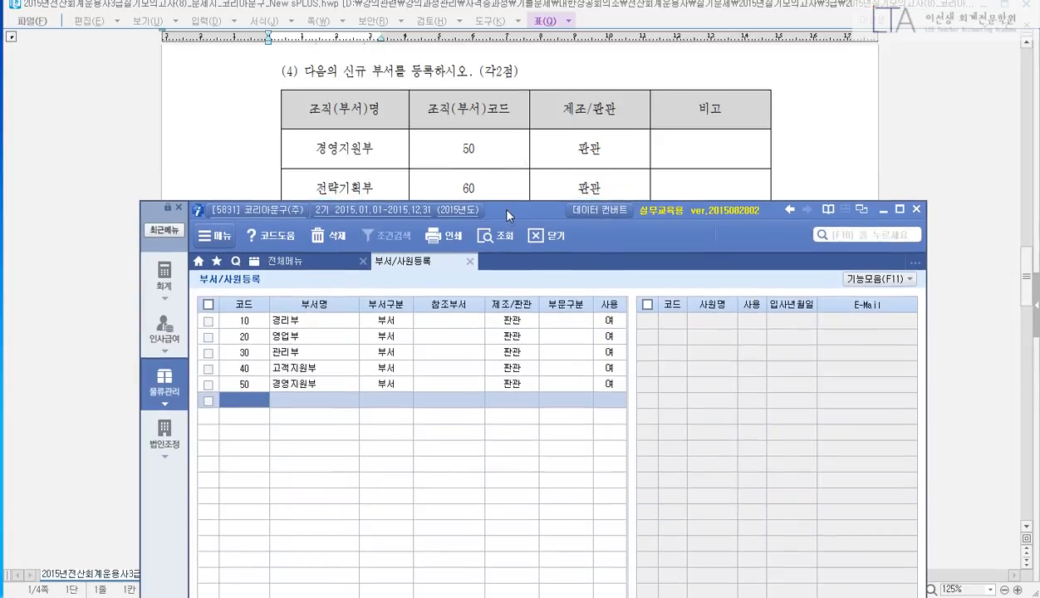
type("60")
key("Return")
type("전략기획부")
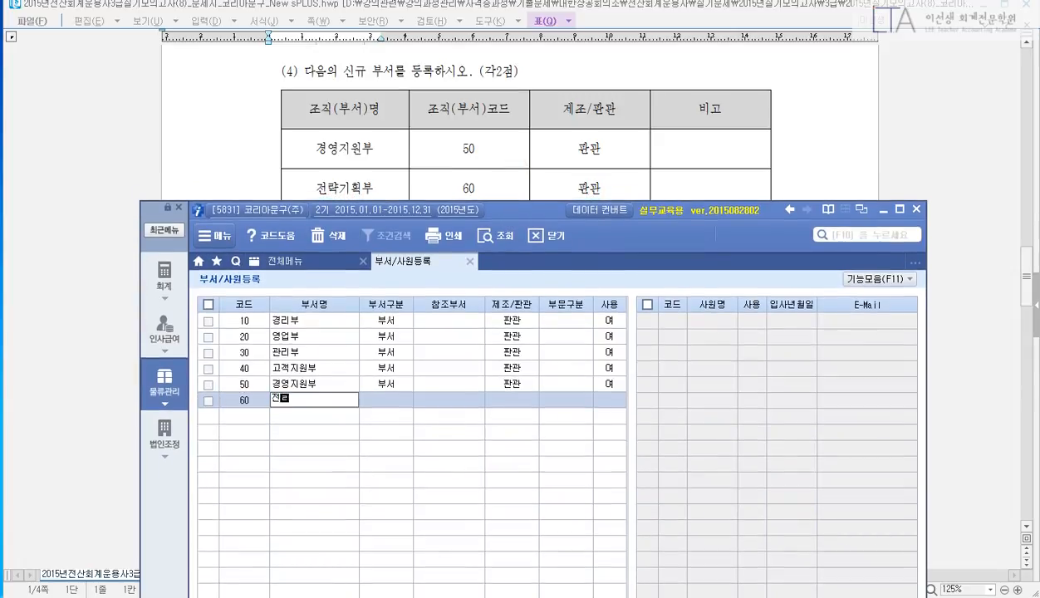
key("Return")
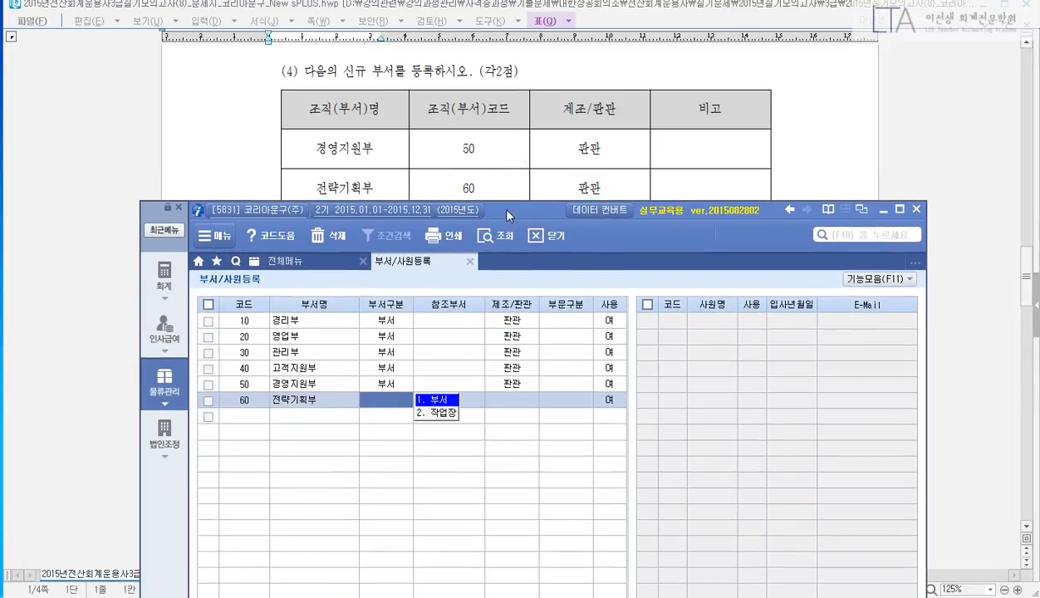
key("Return")
key("2")
key("Return")
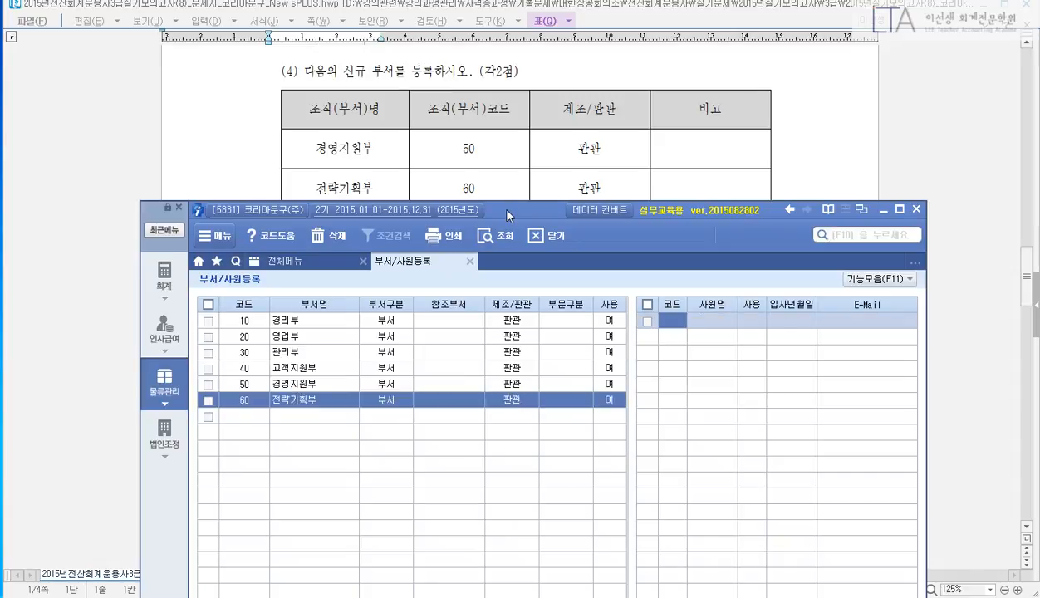
key("Escape")
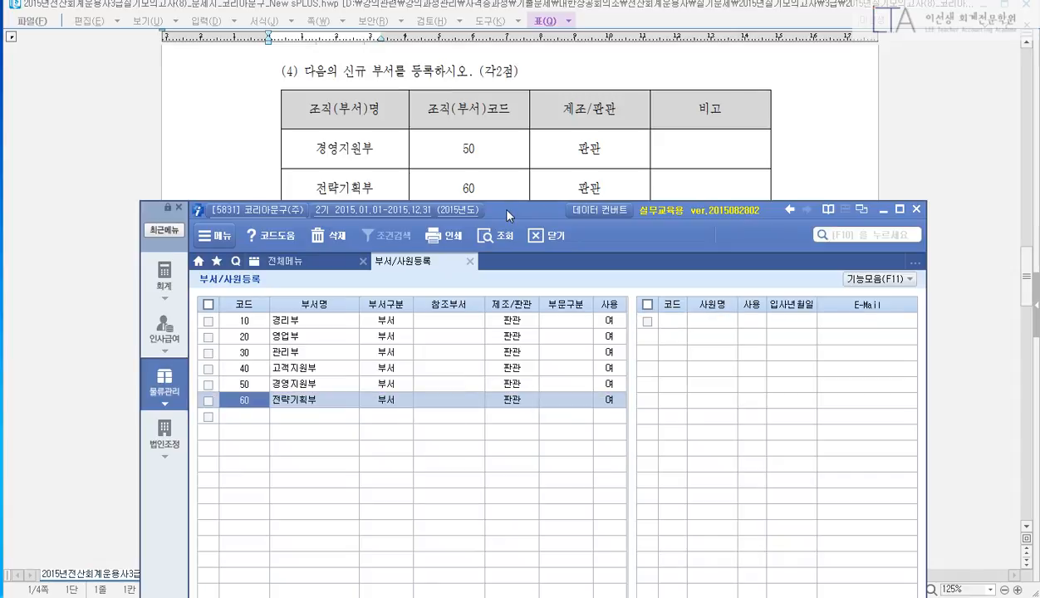
left_click(471, 262)
Step: Bring the exam's section 2 transactions into view and open 일반전표입력 under 회계 in New sPLUS
left_click_drag(1027, 275, 1029, 324)
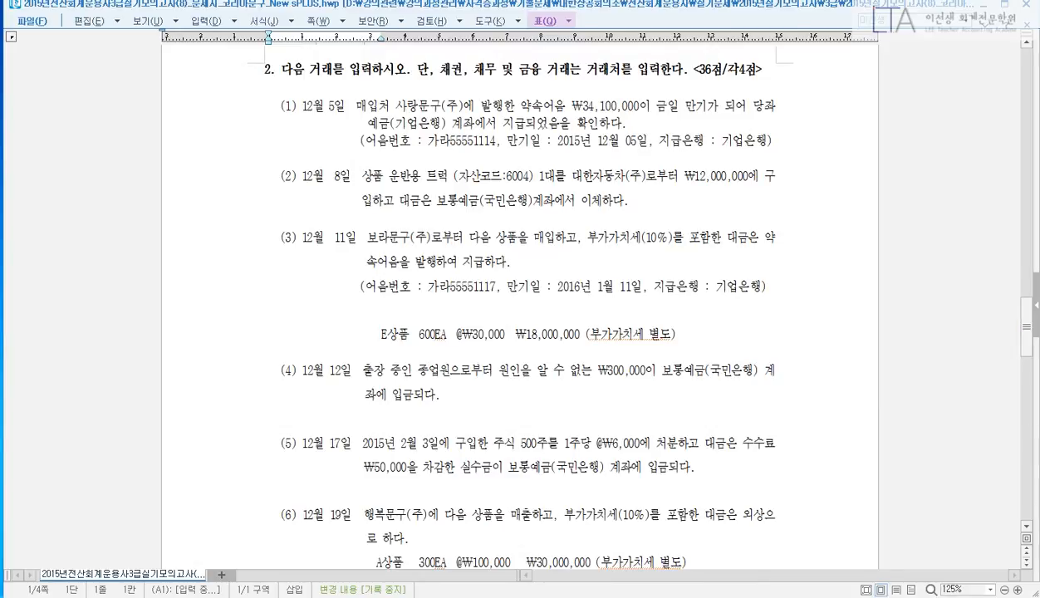
left_click(1027, 527)
left_click(1027, 526)
left_click(1028, 527)
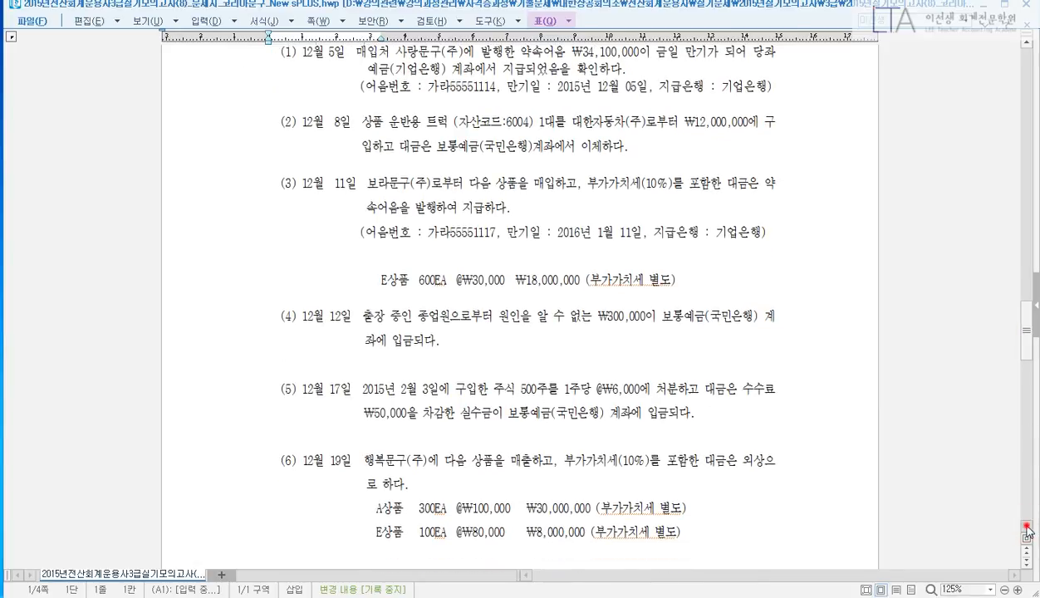
left_click(366, 596)
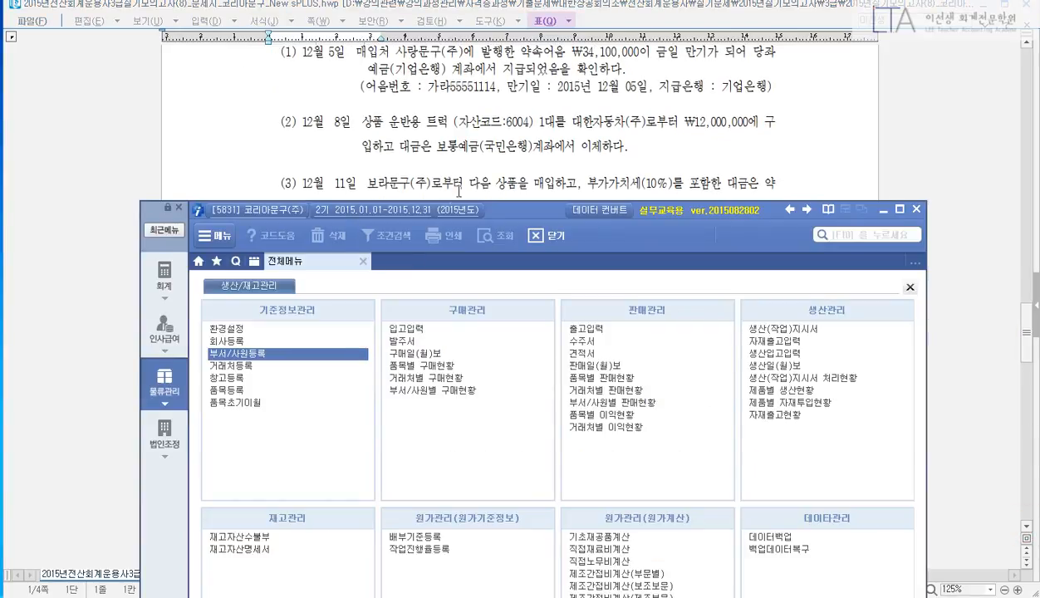
left_click_drag(507, 209, 497, 111)
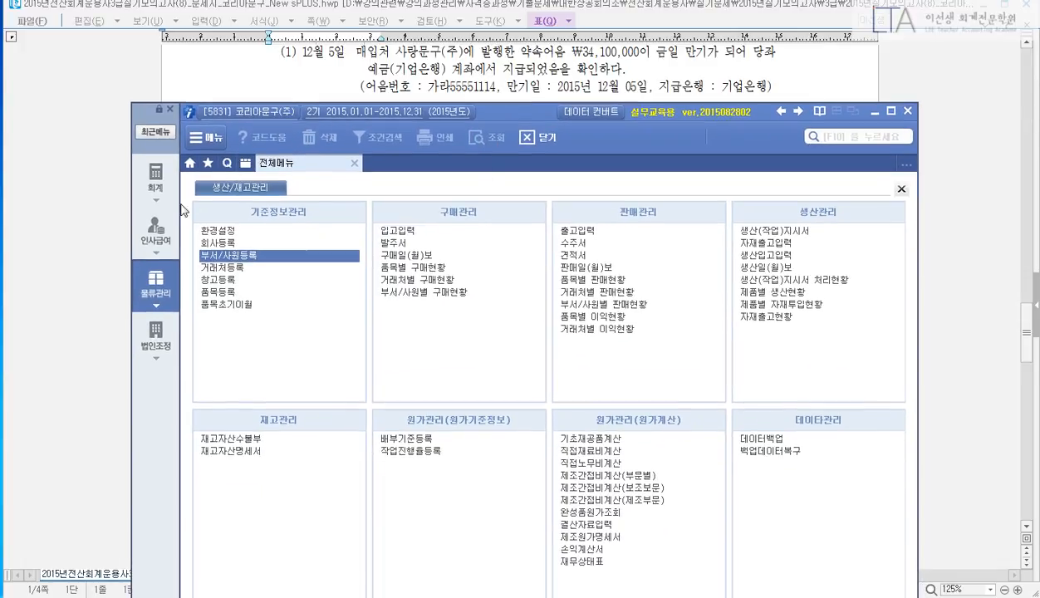
left_click(155, 178)
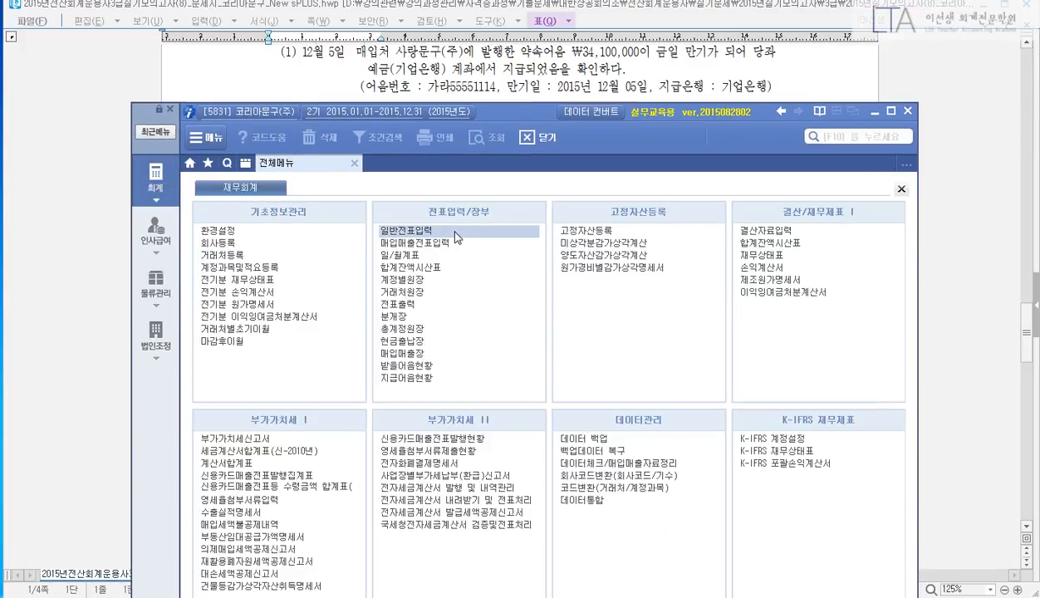
left_click(455, 232)
Step: Change the voucher grid layout so 적요 follows 차변 and 대변, and set the voucher date to 12월 05일
left_click(559, 189)
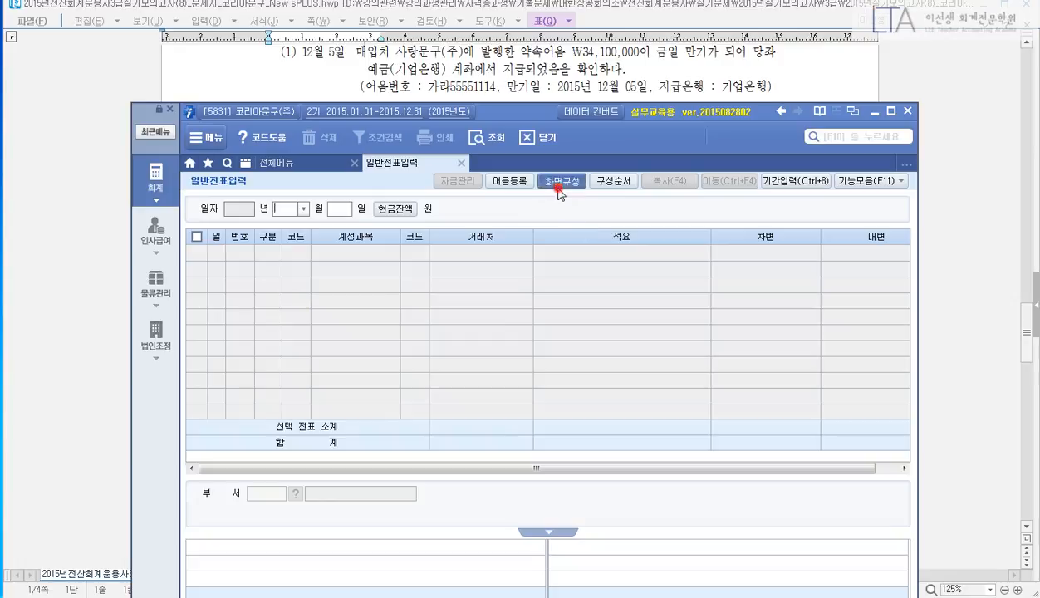
left_click(533, 510)
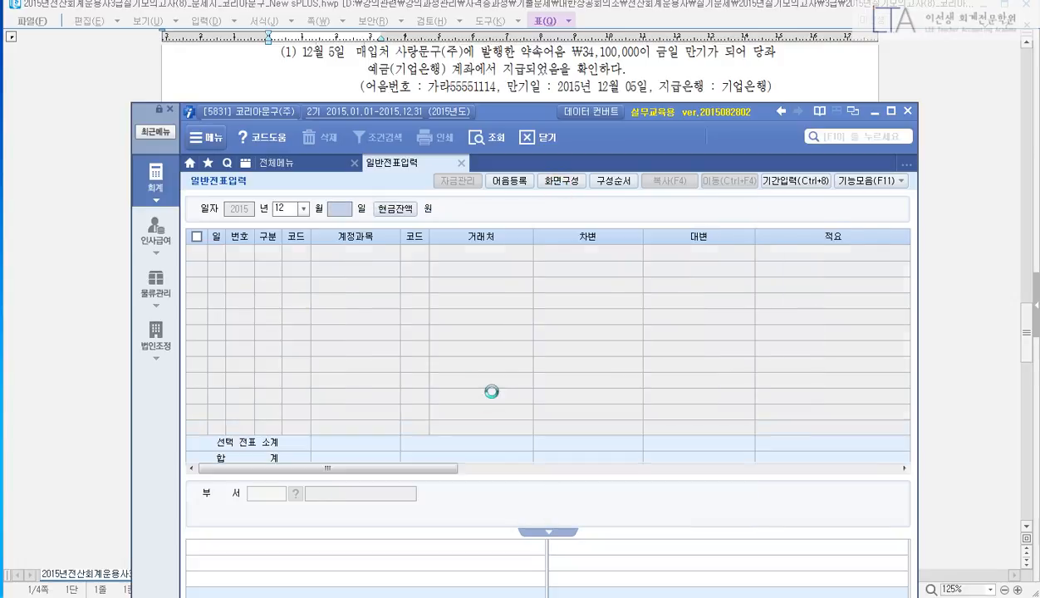
type("05")
key("Return")
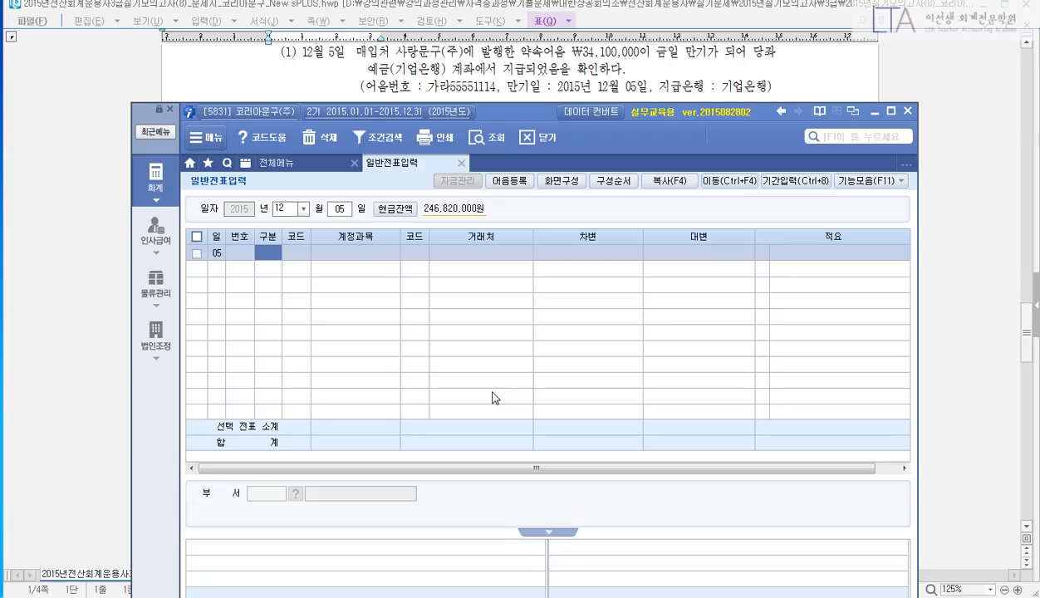
Step: Enter a 차변 line for account 252 지급어음 with partner 01002 사랑문구(주) and amount 34,100,000
left_click_drag(671, 4, 652, 72)
key("Escape")
type("3")
key("Return")
type("252")
key("Return")
type("01002")
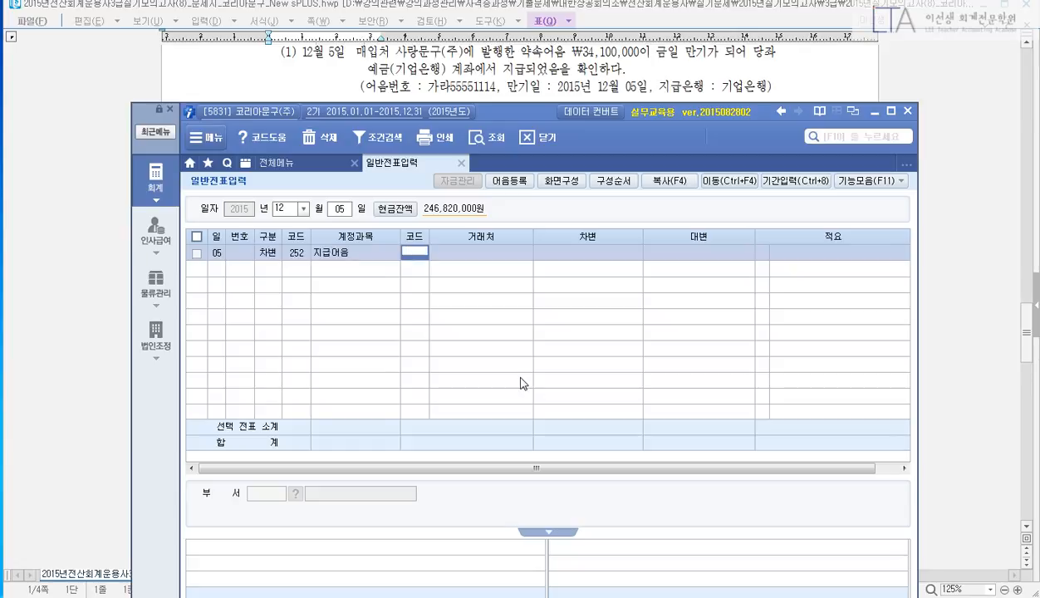
key("Return")
type("34100000")
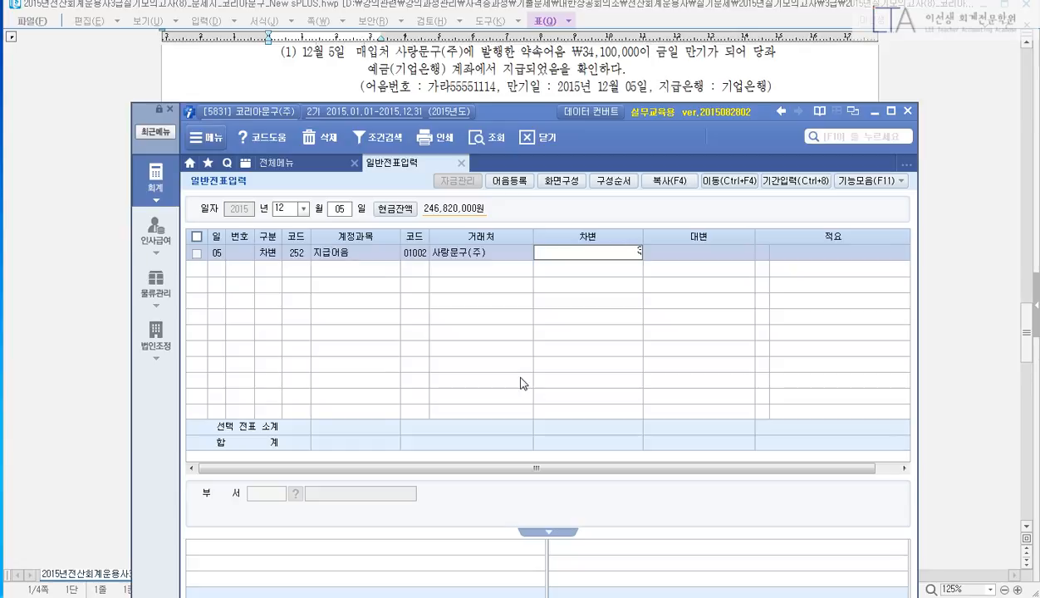
key("Return")
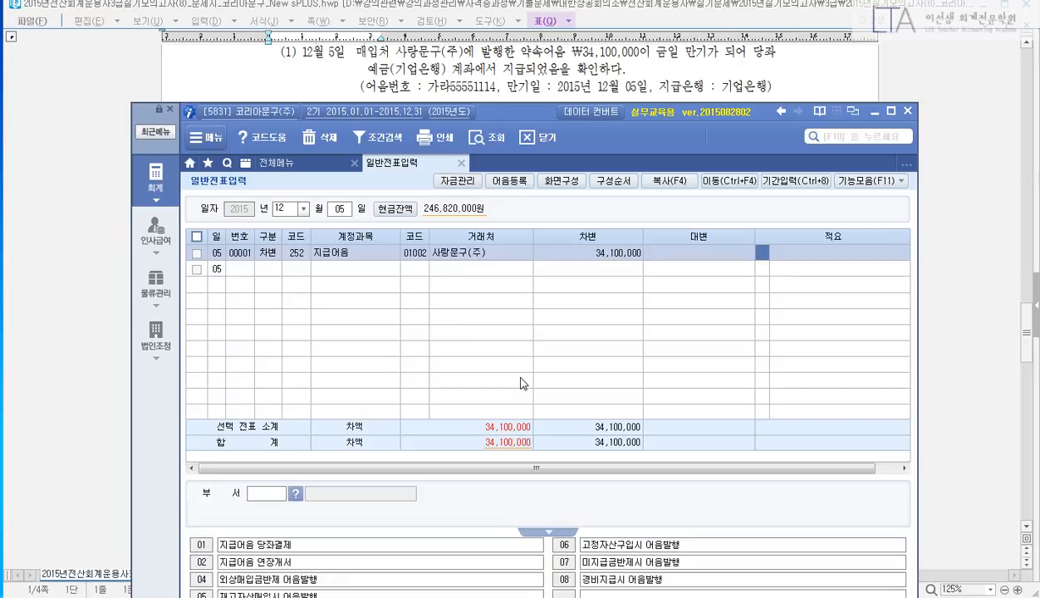
key("Return")
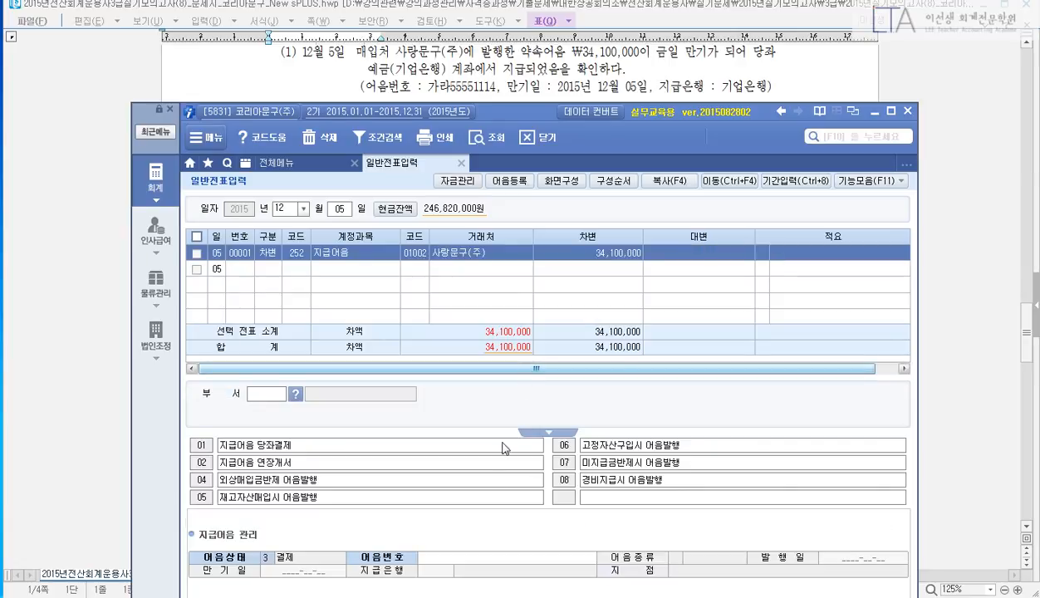
Step: In 지급어음 관리, select note 가라55551114 as the settled 어음번호 for the 지급어음 line
left_click(465, 552)
key("F2")
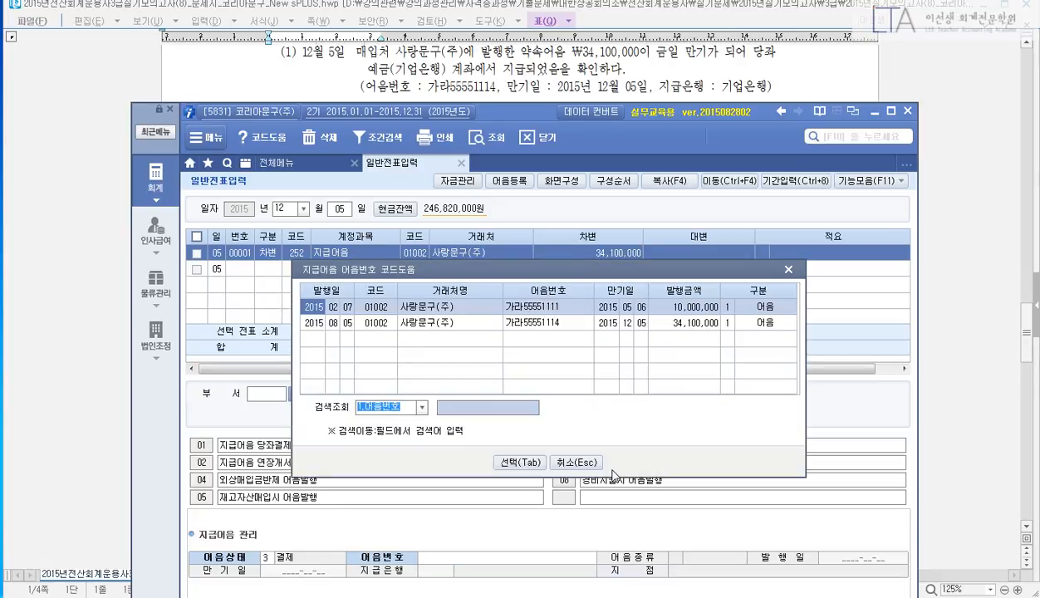
left_click(577, 323)
key("Tab")
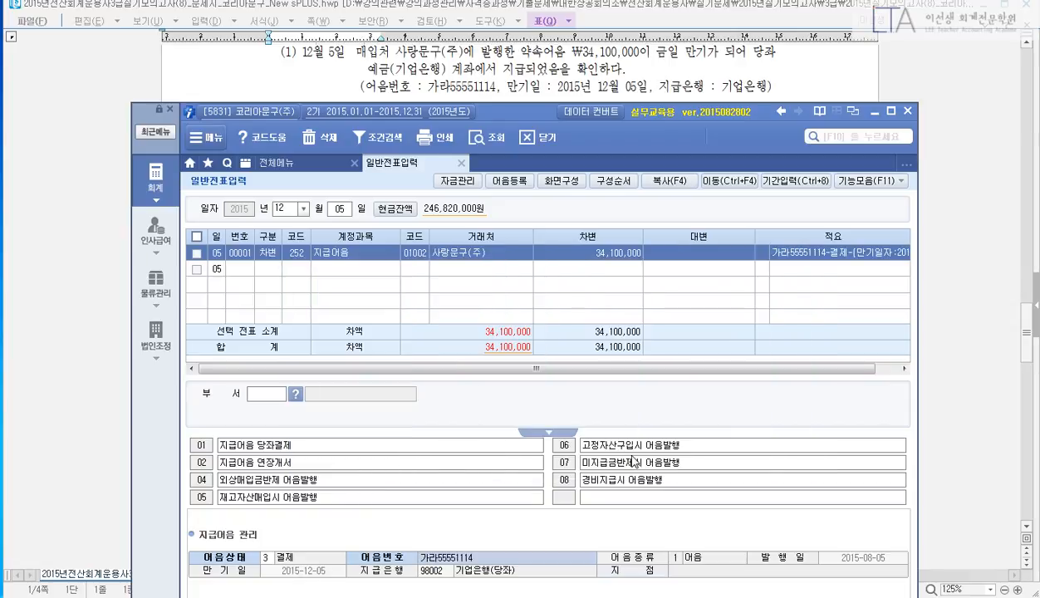
key("Return")
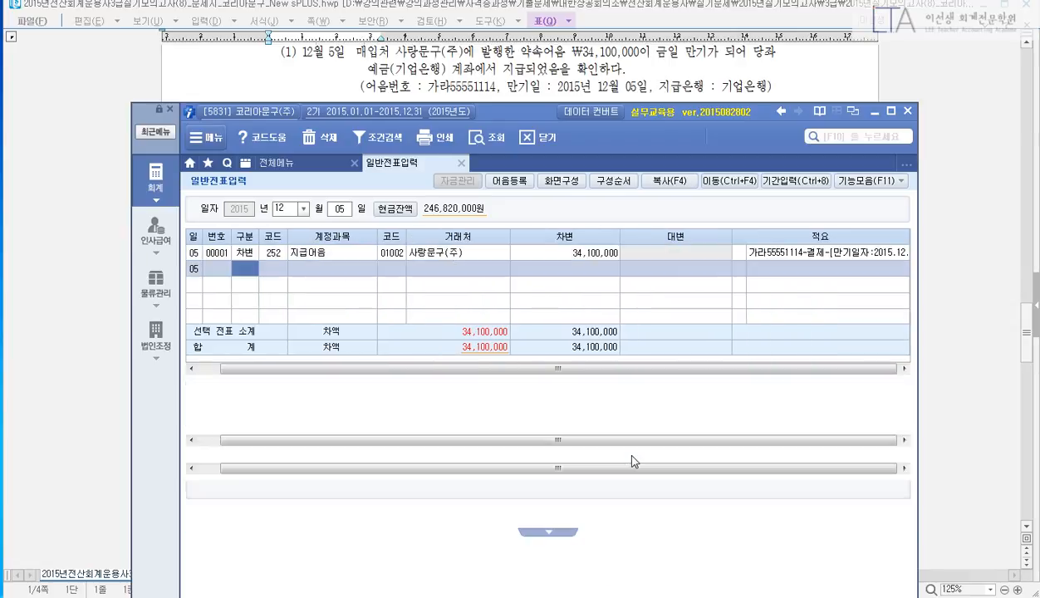
Step: Enter a 대변 line for account 102 당좌예금 with partner 98002 기업은행(당좌) and amount 34,100,000
type("4")
key("Return")
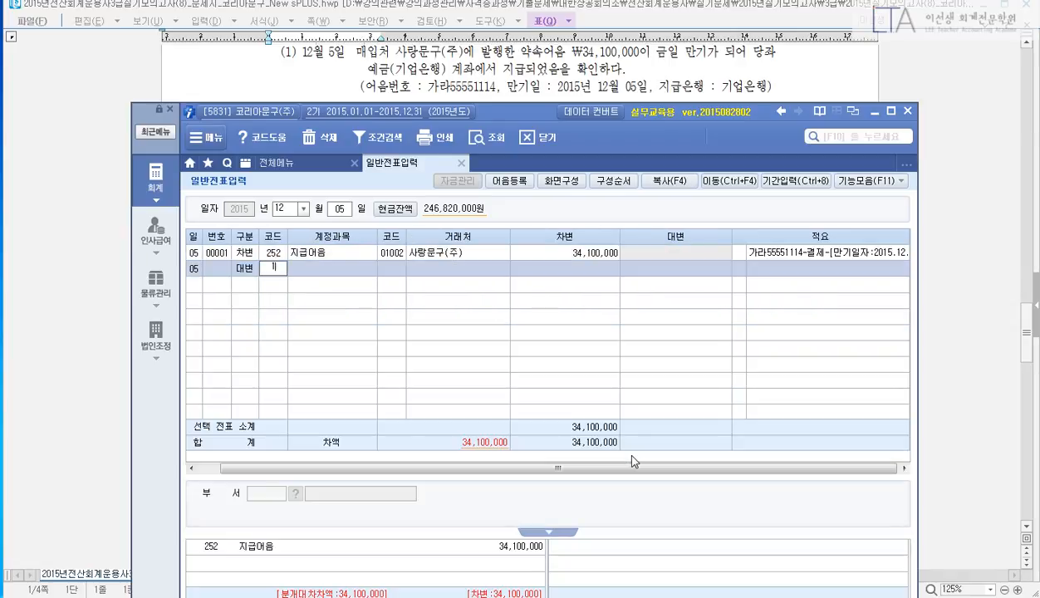
type("102")
key("Return")
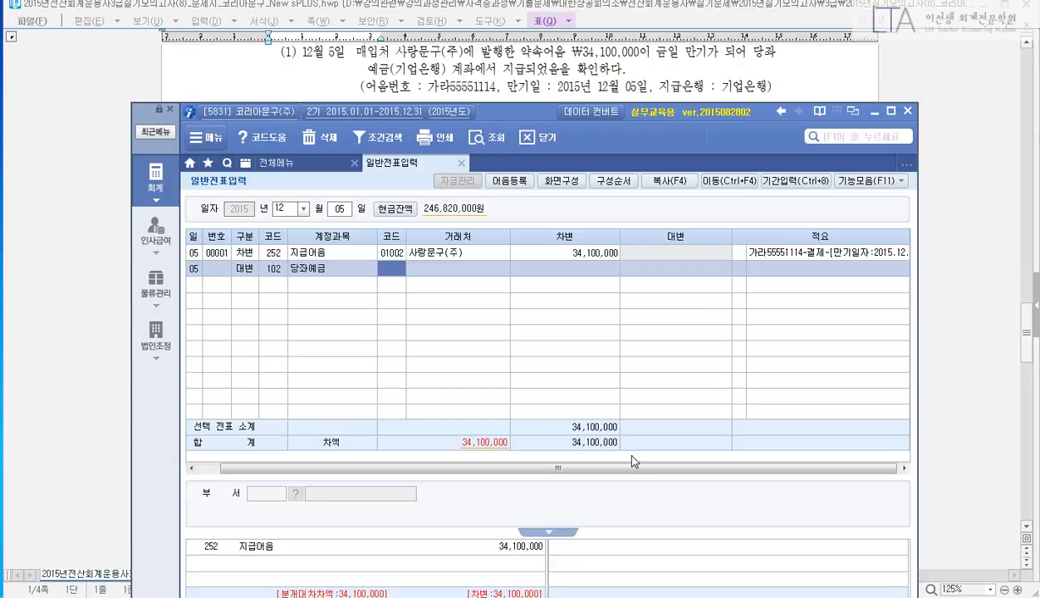
type("98002")
key("Return")
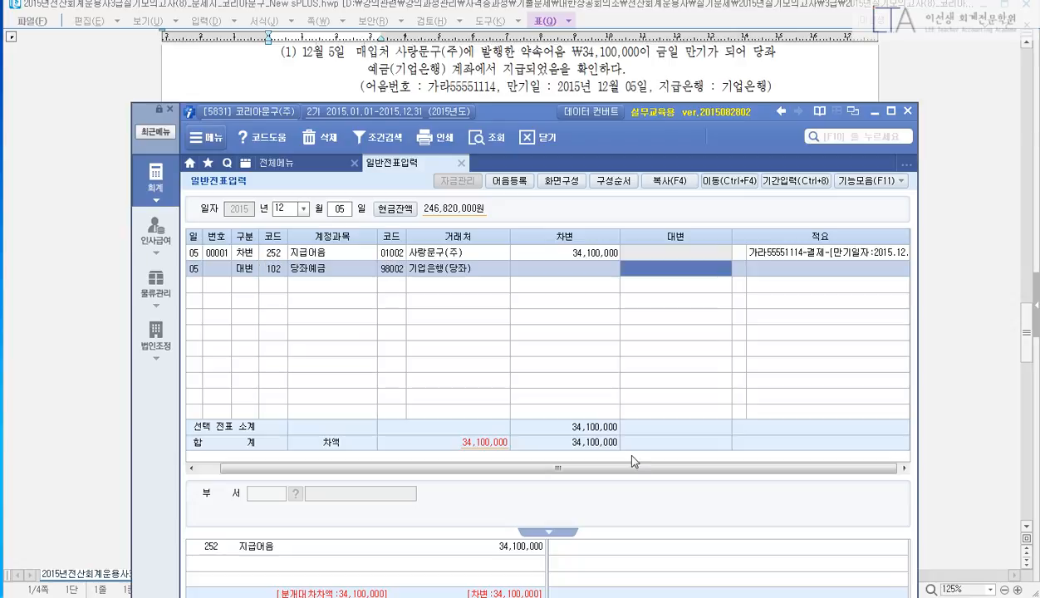
type("34100000")
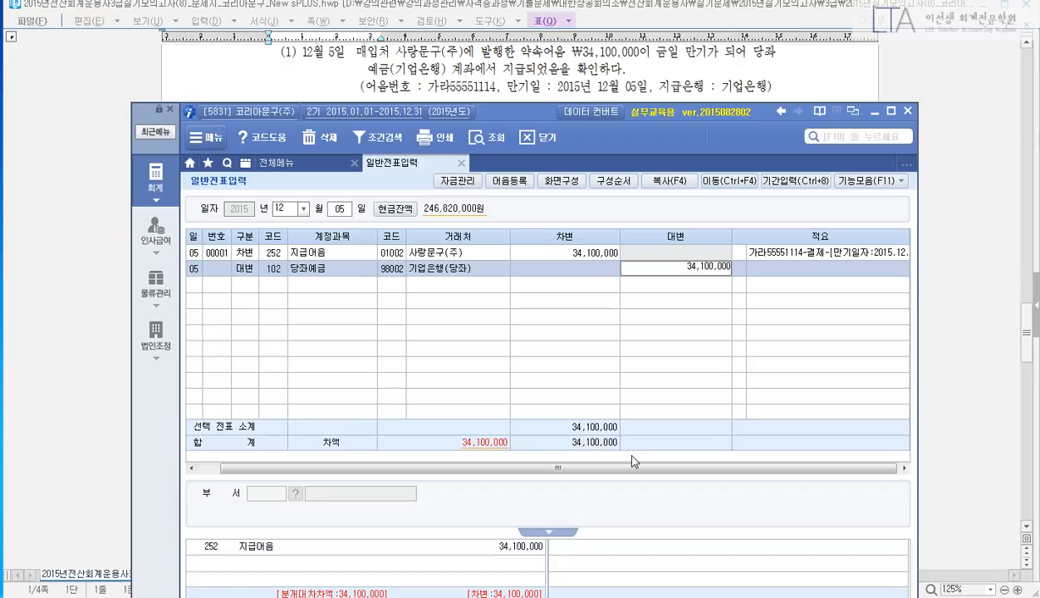
key("Return")
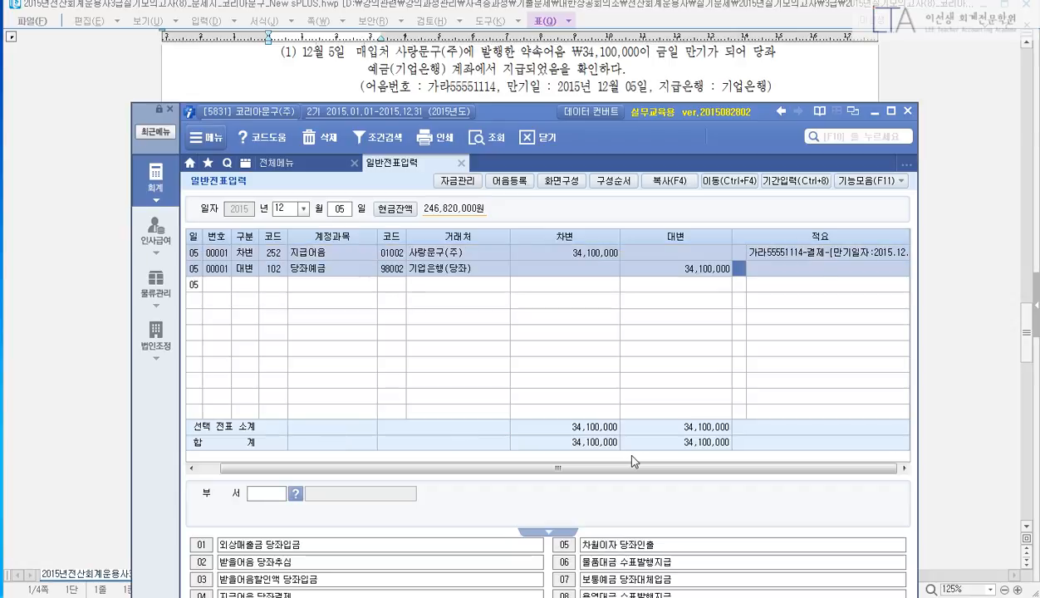
Step: Bring the exam's transaction (2) into view and set the date in 일반전표입력 to 12월 08일
left_click(608, 65)
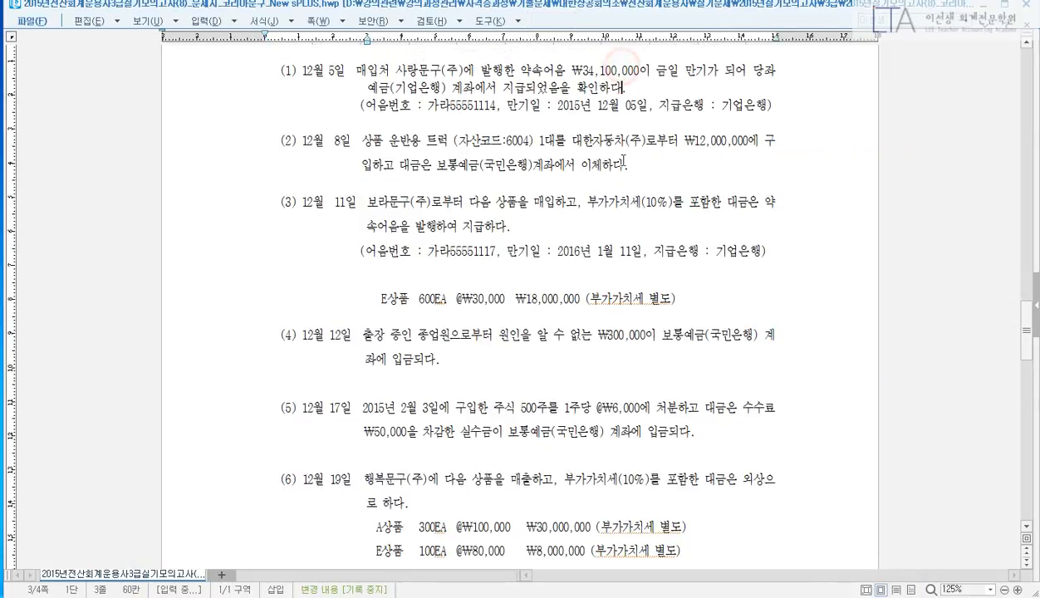
scroll(1027, 529, "down", 2)
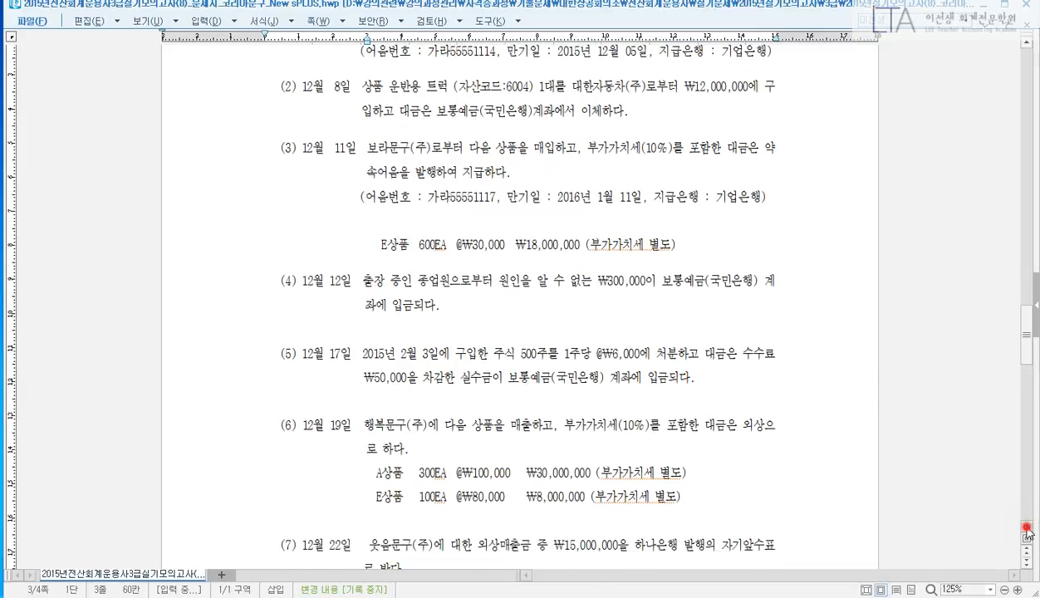
left_click(1026, 527)
left_click(1026, 527)
left_click(357, 596)
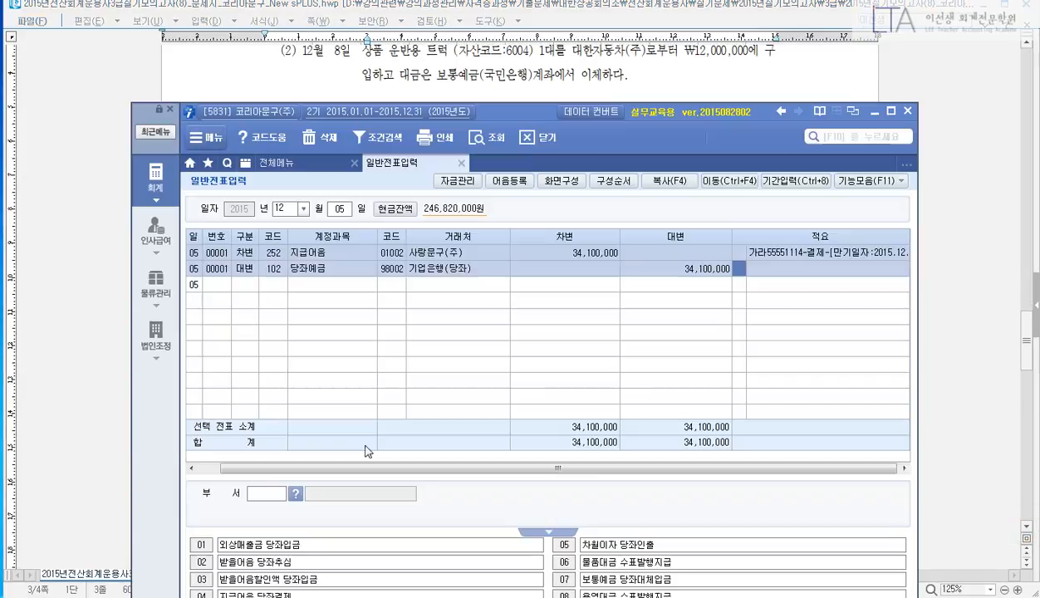
left_click_drag(526, 113, 522, 94)
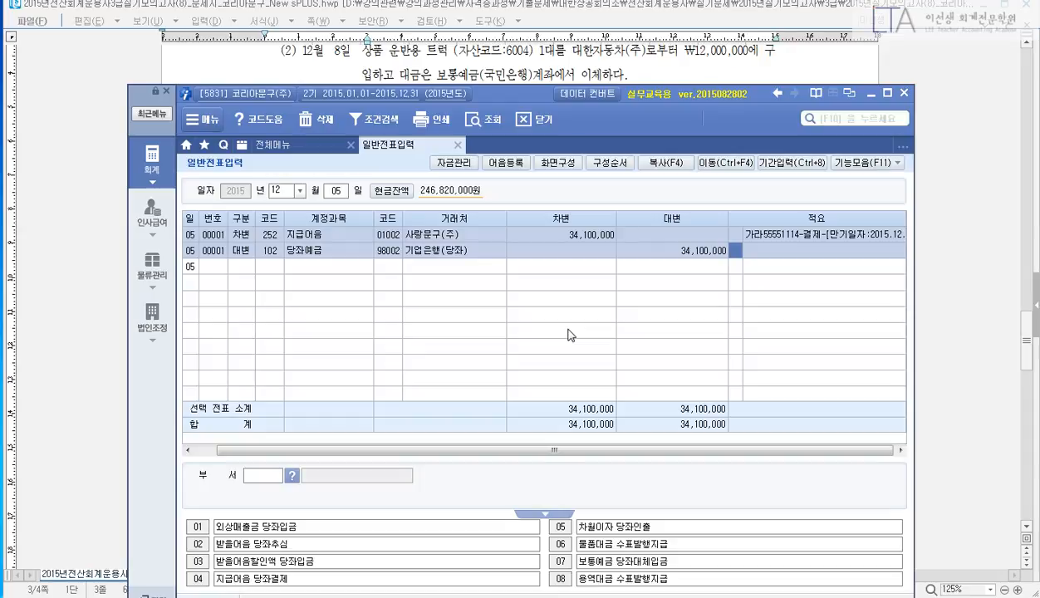
key("Escape")
type("08")
key("Return")
Step: Enter a 차변 line for account 208 차량운반구 with amount 12,000,000 and no partner
type("3")
key("Return")
type("208")
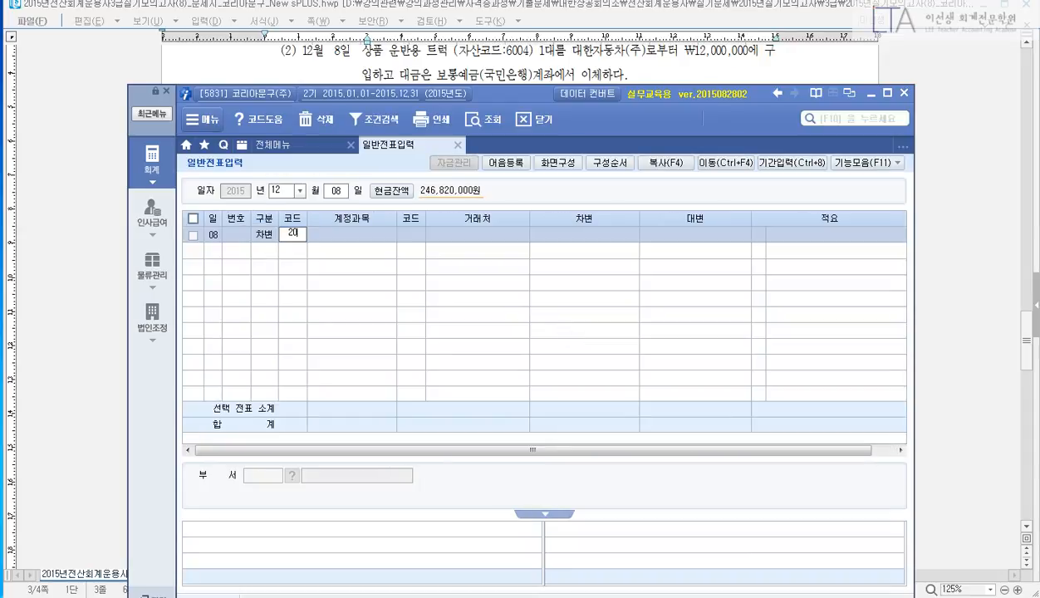
key("Return")
key("Return")
type("1000")
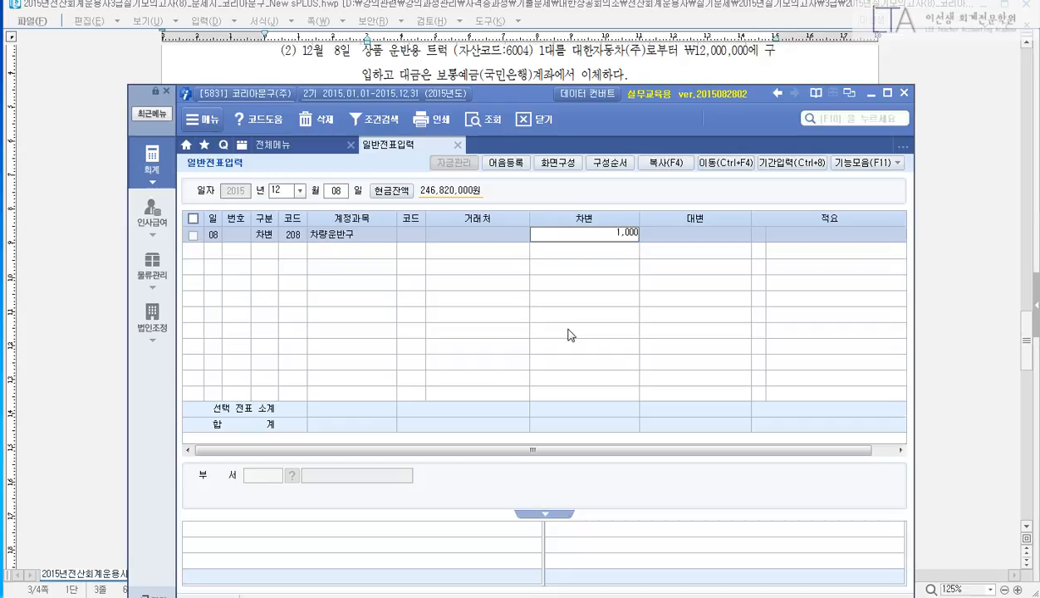
key("BackSpace")
key("BackSpace")
key("BackSpace")
type("2,000,000")
key("Return")
key("Return")
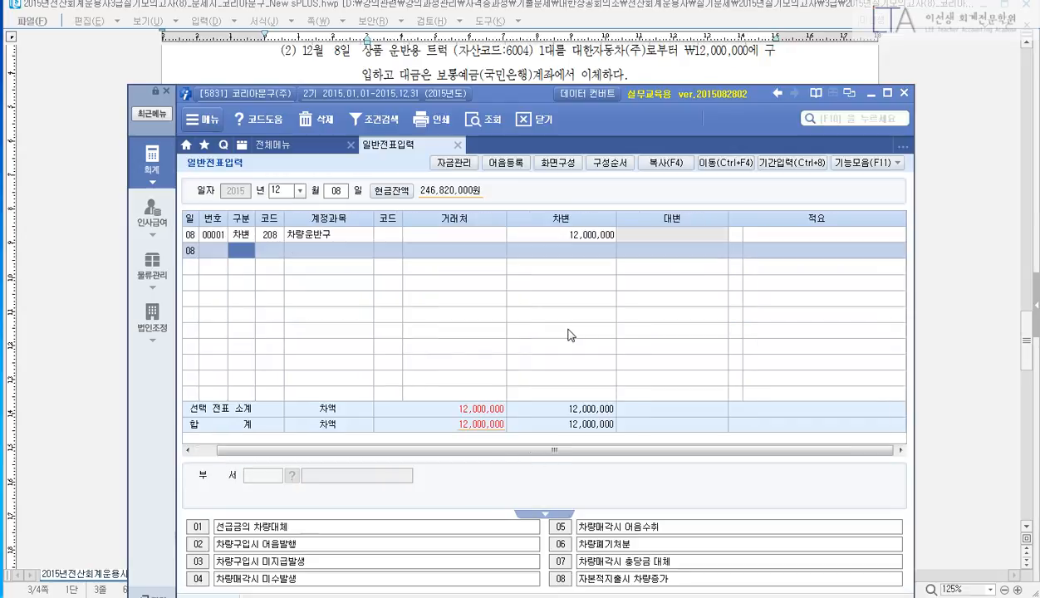
Step: Enter a 대변 line for account 103 보통예금 with partner 국민은행(보통) and amount 12,000,000
type("4")
key("Return")
type("103")
key("Return")
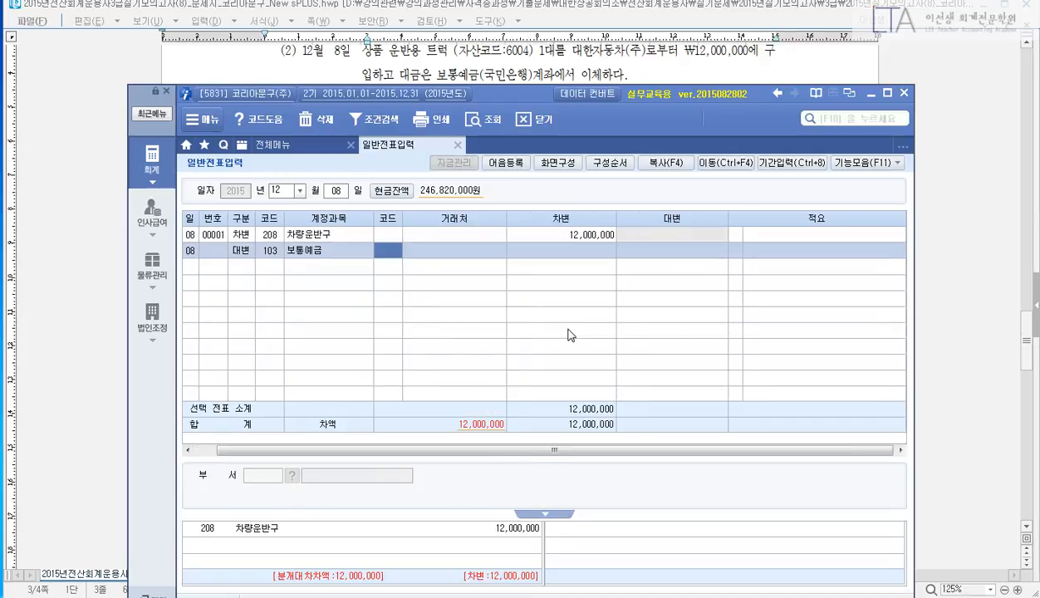
type("국민")
key("Return")
type("12000000")
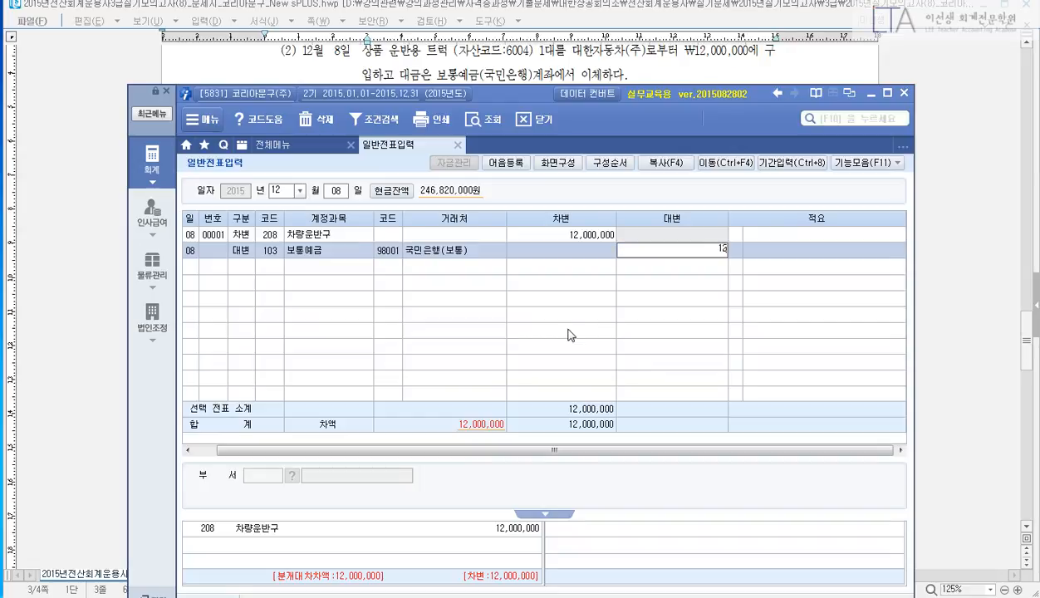
key("Return")
key("Return")
key("Return")
key("Return")
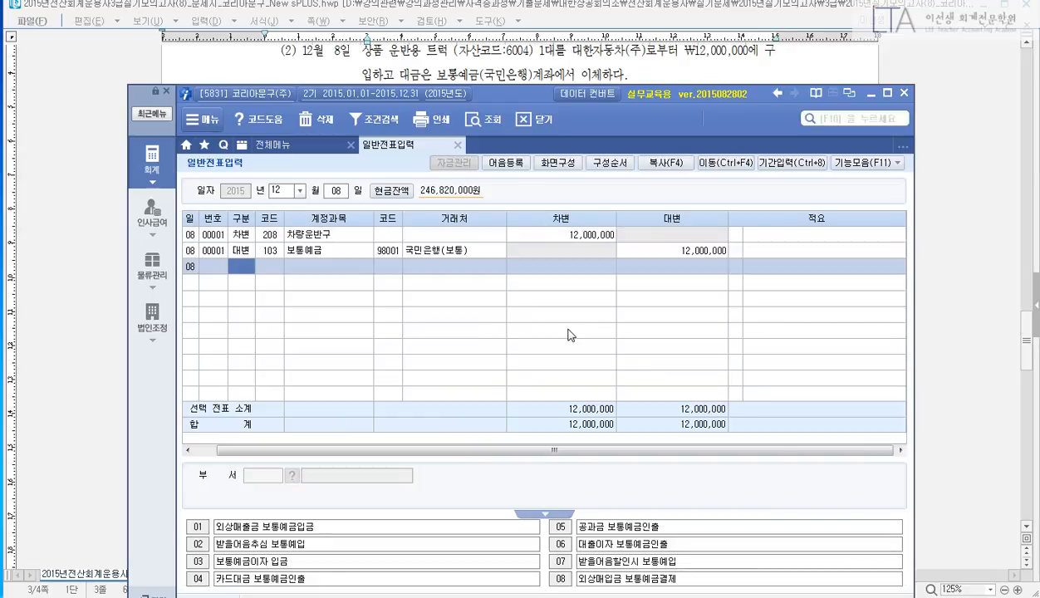
Step: Bring the exam's transaction (3) dated 12월 11일 into view above the accounting window
key("Up")
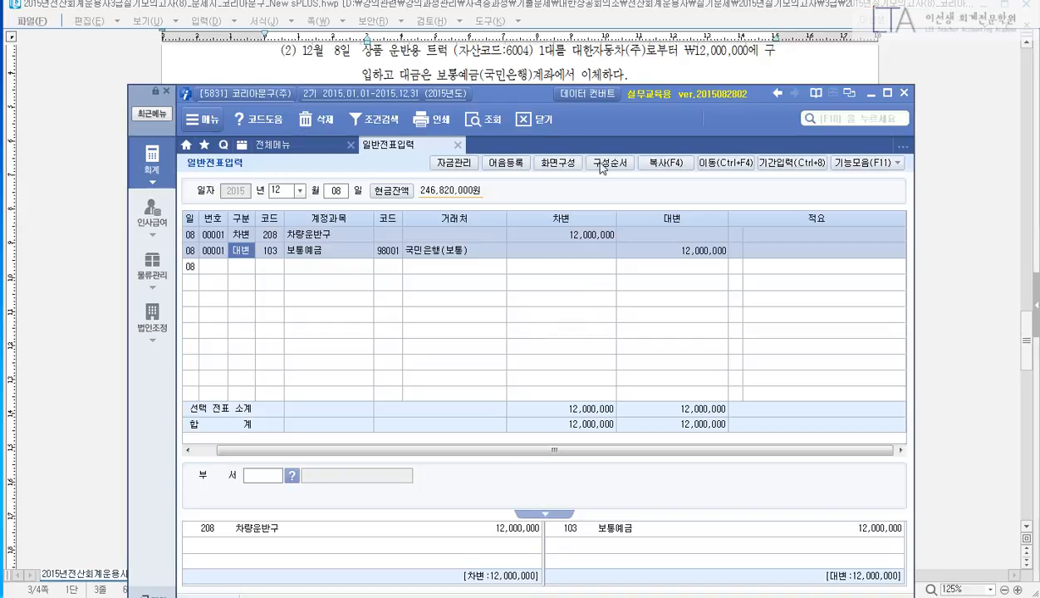
left_click_drag(490, 91, 491, 97)
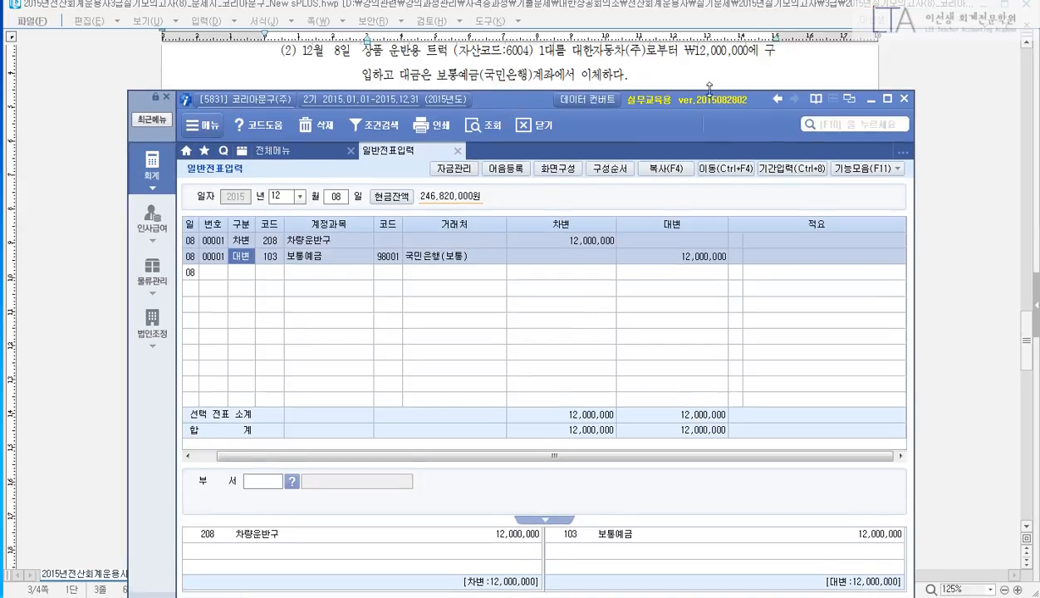
left_click(656, 76)
scroll(686, 154, "down", 1)
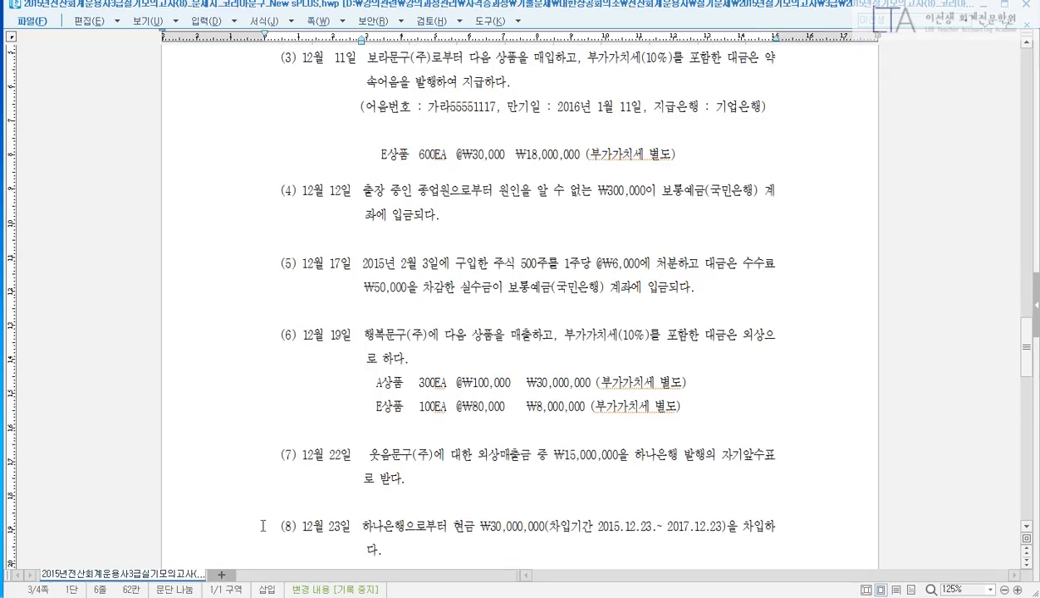
left_click(219, 597)
left_click_drag(515, 103, 505, 191)
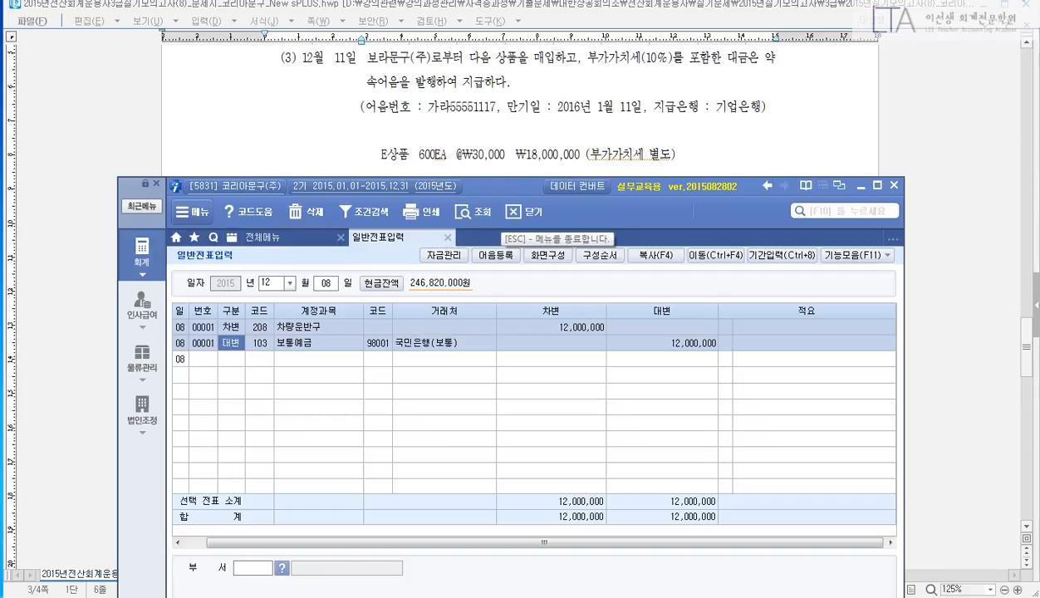
Step: Close 일반전표입력, search the program's functions for 입고, and open 입고입력
key("Escape")
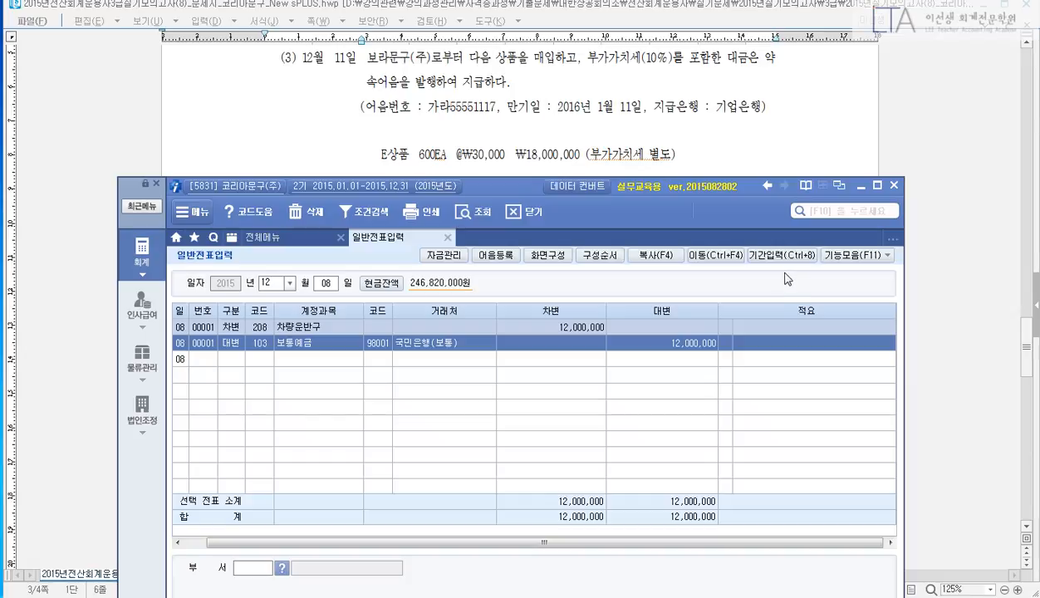
left_click(447, 238)
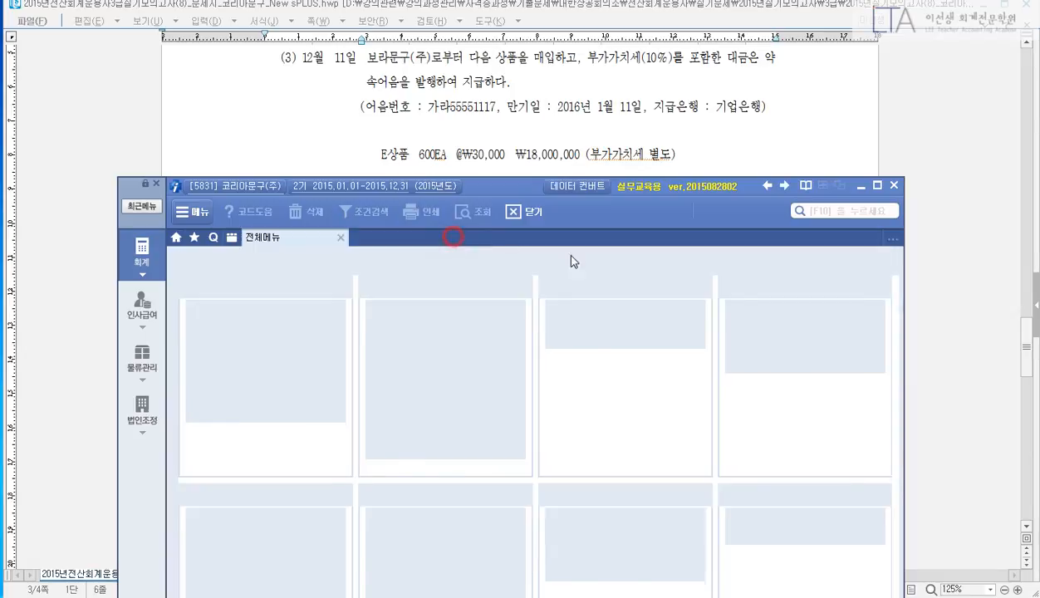
left_click(821, 212)
type("입고")
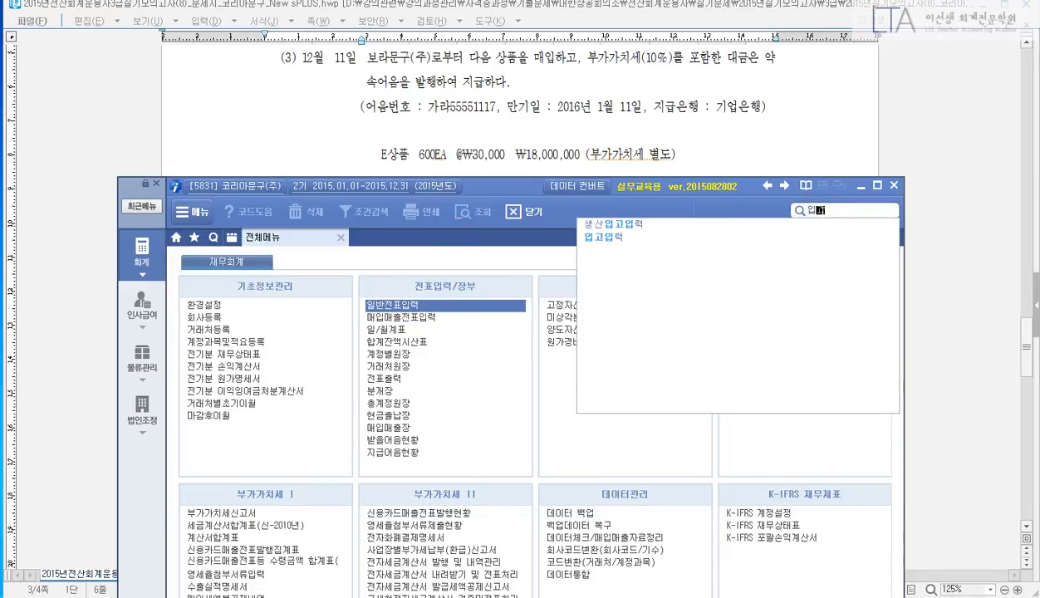
key("Down")
key("Down")
key("Return")
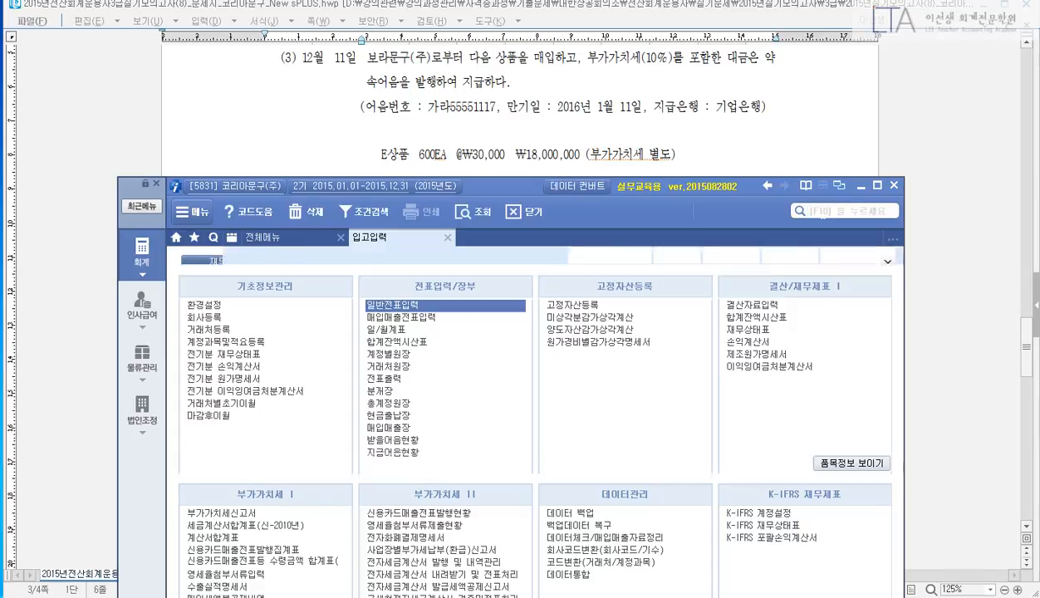
Step: Start a purchase entry for 12월 11일 with 처리구분 건별과세 and partner 01005 보라문구(주)
type("1")
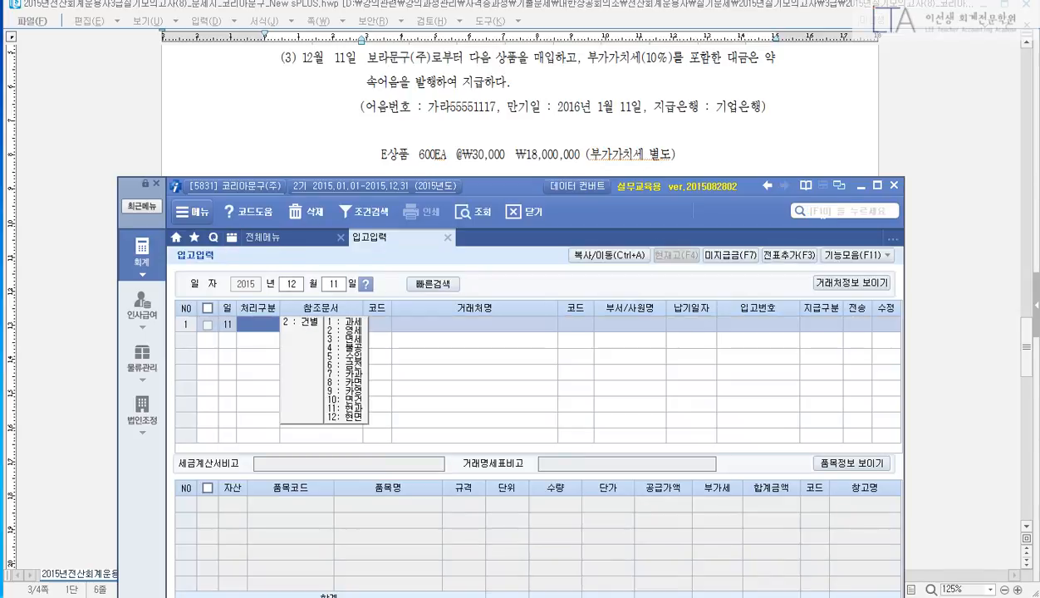
type("2111")
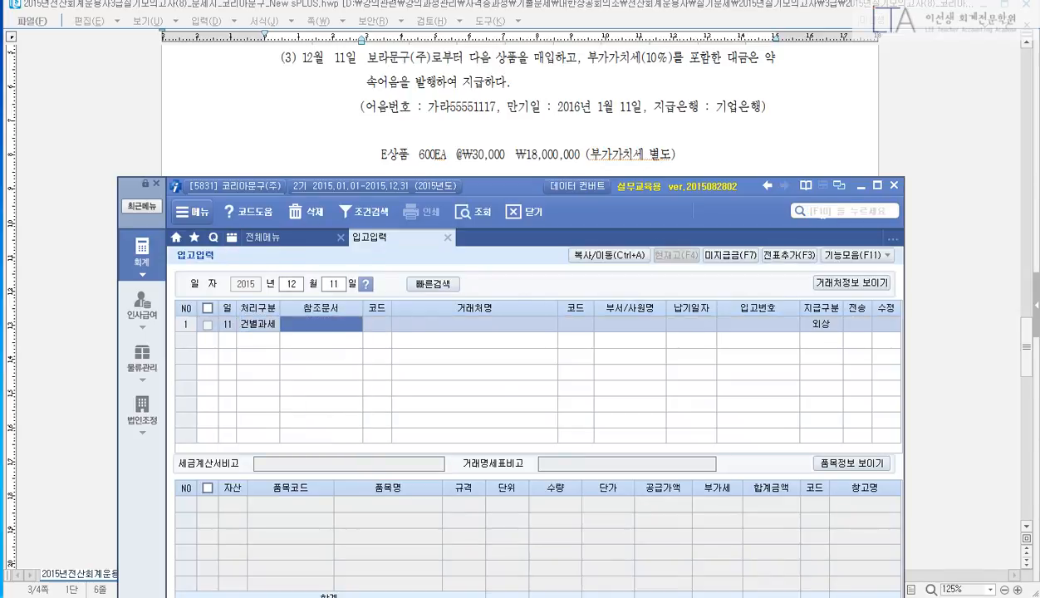
key("Return")
key("F2")
type("보라")
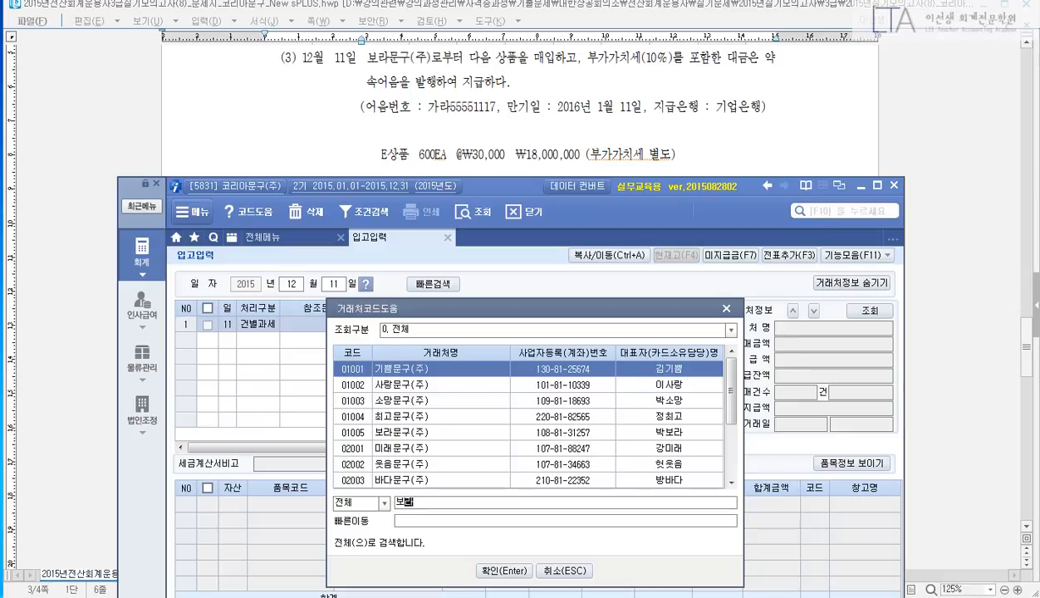
key("Return")
key("Return")
key("Return")
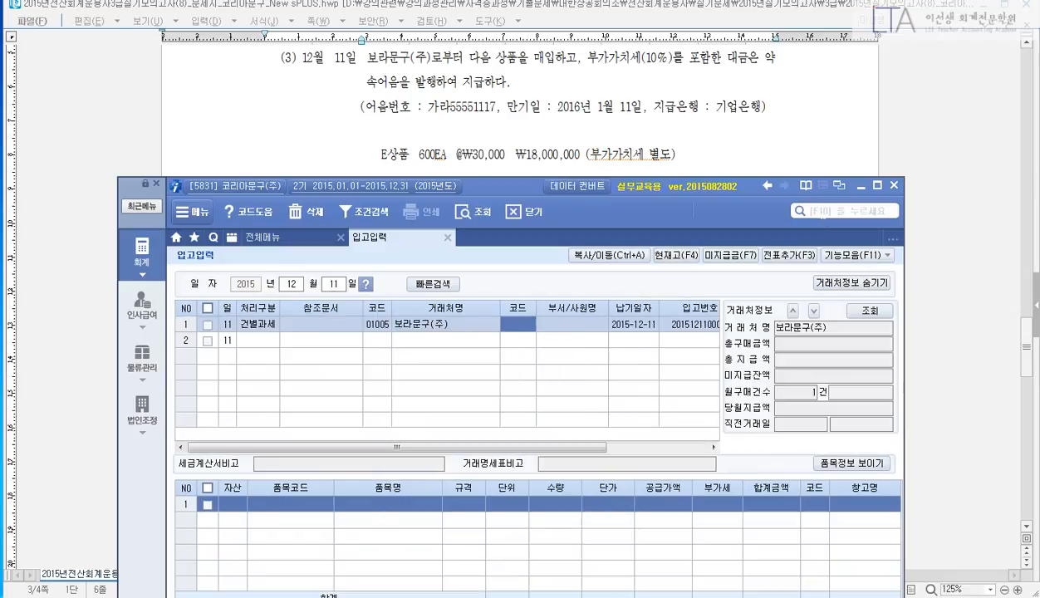
Step: Keep the default delivery date and set the purchase entry's 지급구분 to 혼합
key("Return")
key("Return")
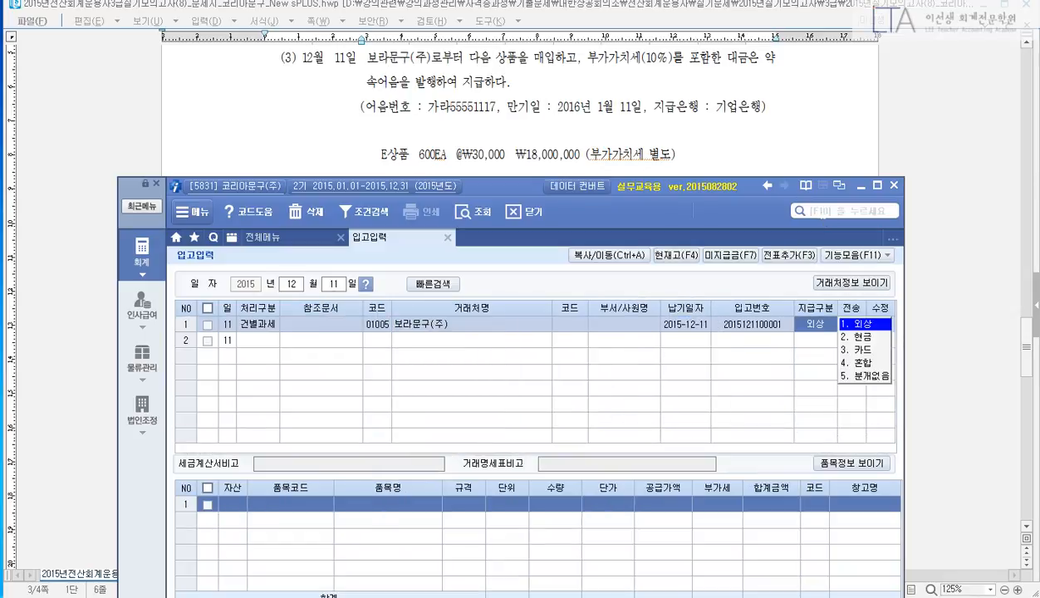
key("4")
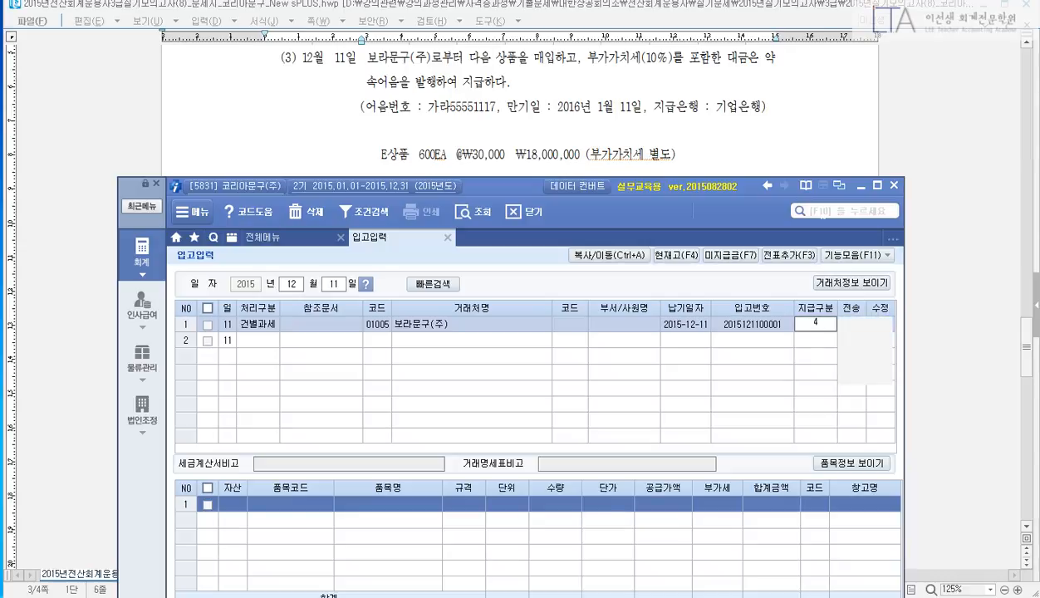
key("Return")
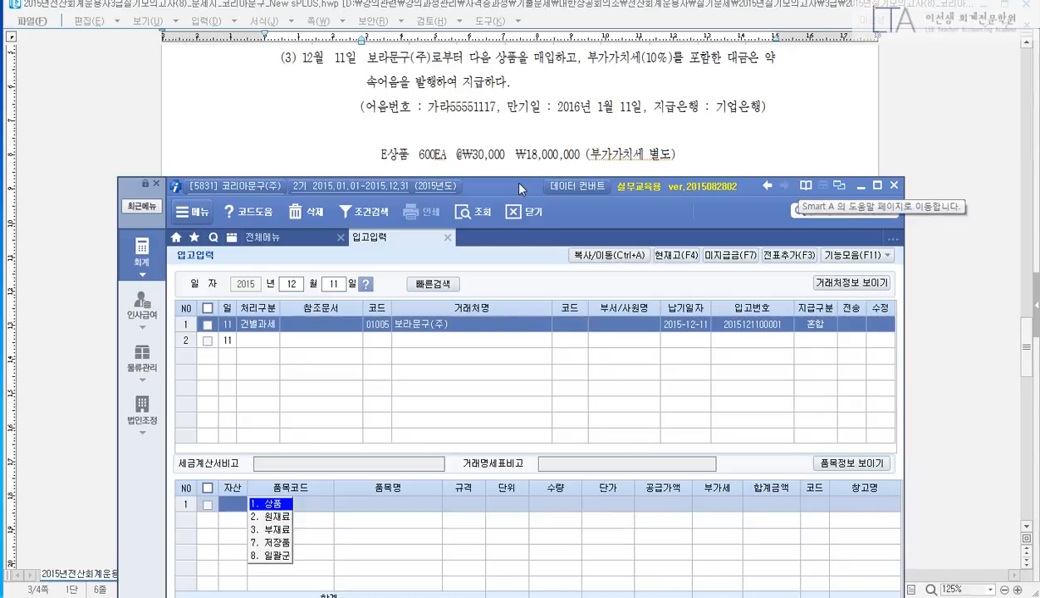
Step: Add a 상품 item line to the purchase using item code 5003 E상품
left_click_drag(516, 186, 516, 66)
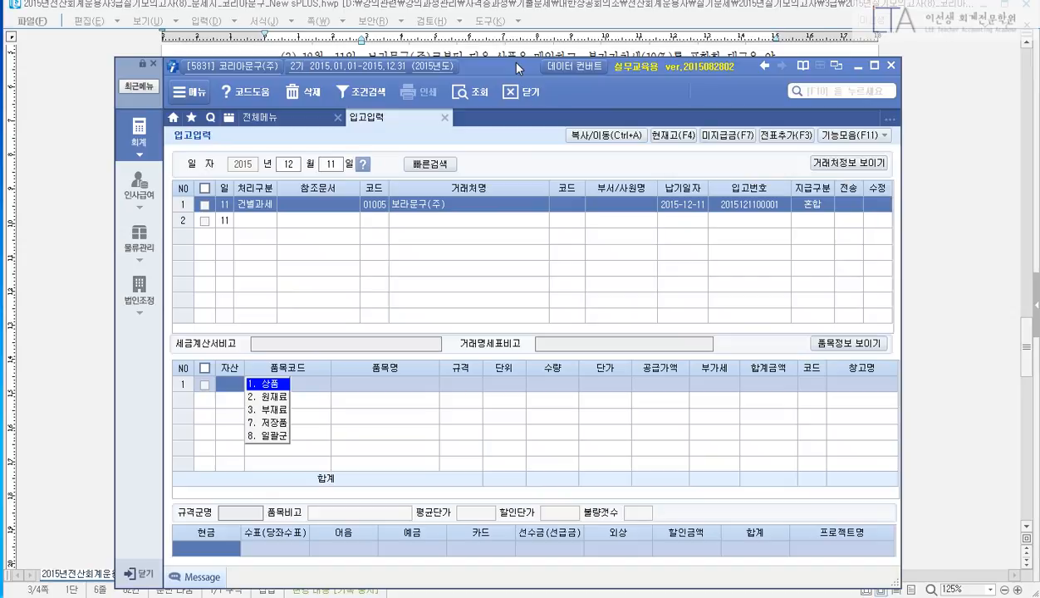
key("Return")
key("F2")
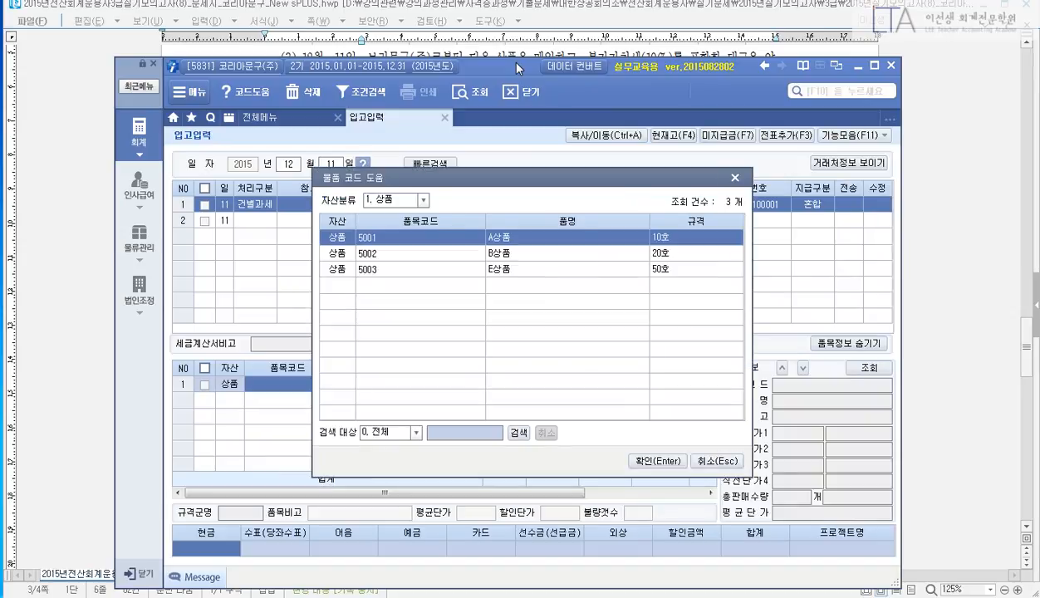
key("Down")
key("Down")
key("Return")
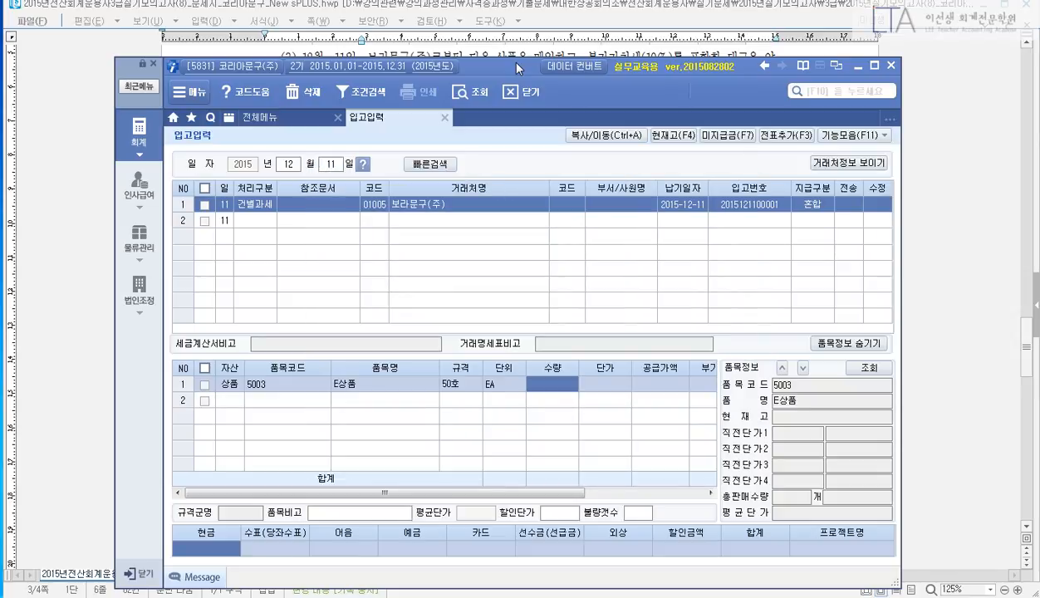
Step: Enter quantity 600 and unit price 30,000 for the E상품 line, leaving the warehouse blank
mouse_move(516, 66)
left_mouse_down()
mouse_move(531, 100)
mouse_move(536, 220)
mouse_move(540, 183)
mouse_move(516, 87)
mouse_move(525, 58)
left_mouse_up()
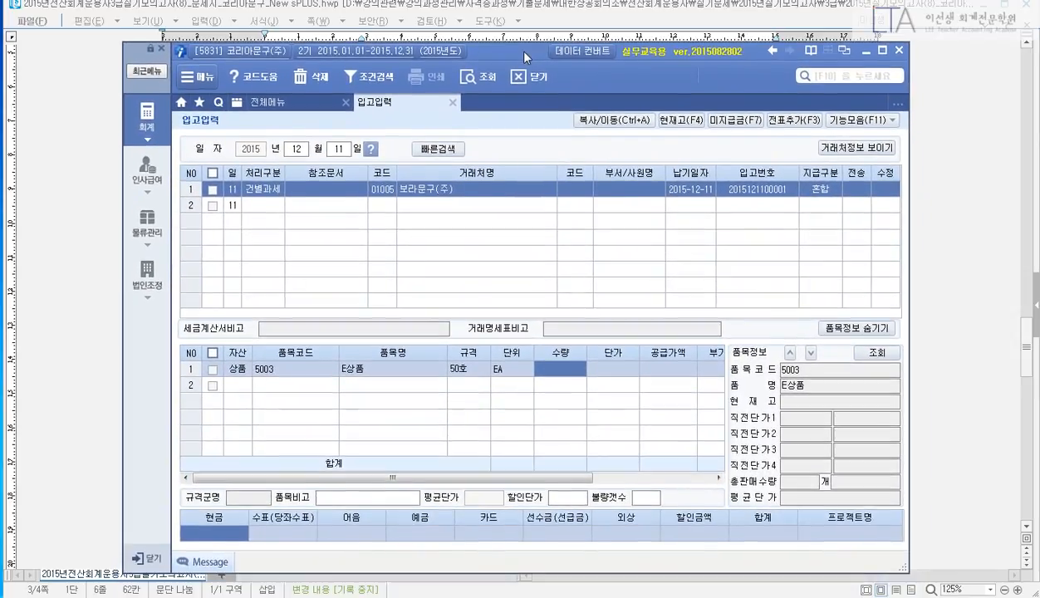
type("600")
key("Return")
type("300000")
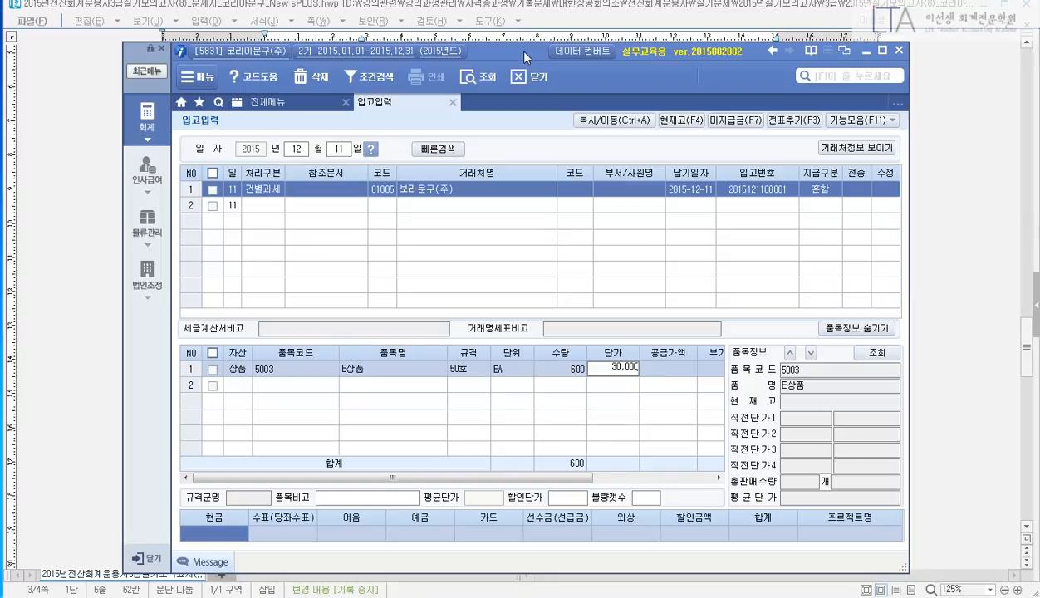
key("Return")
key("Return")
key("Return")
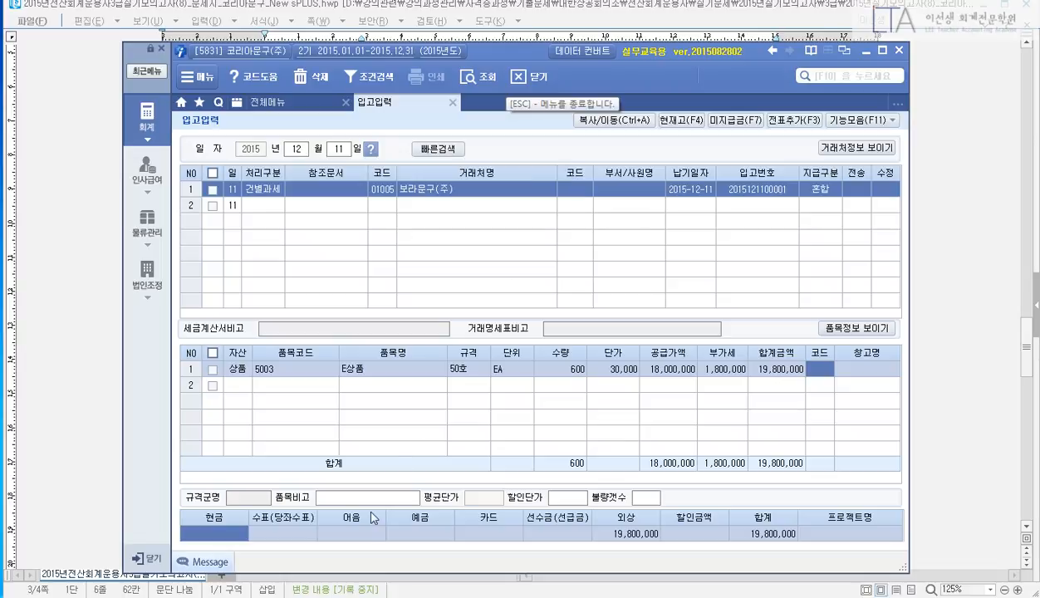
Step: Assign 19,800,000 of the purchase's payment to 어음
left_click(366, 534)
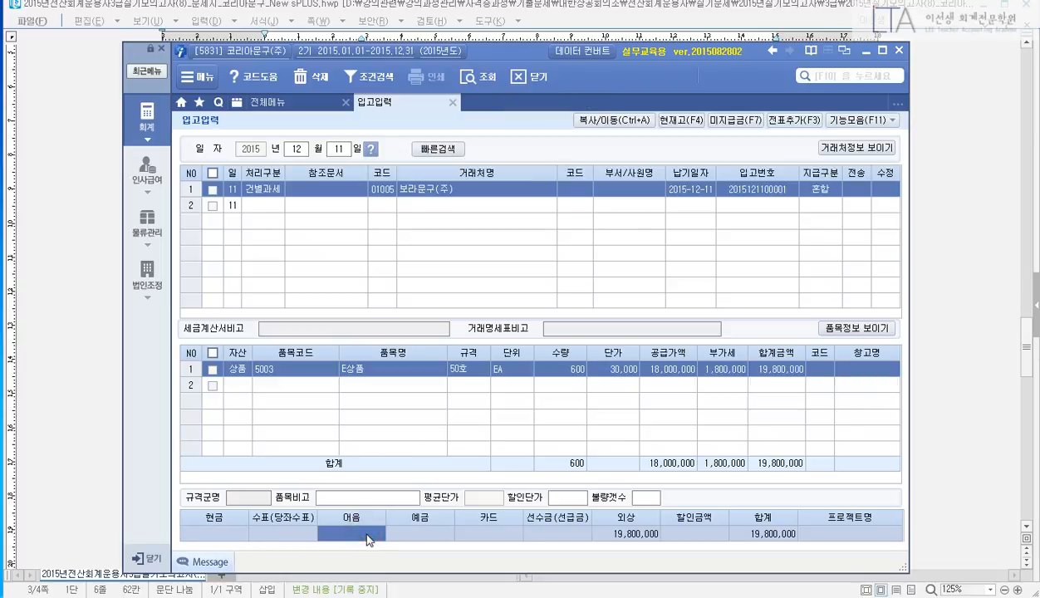
type("19800000")
key("Return")
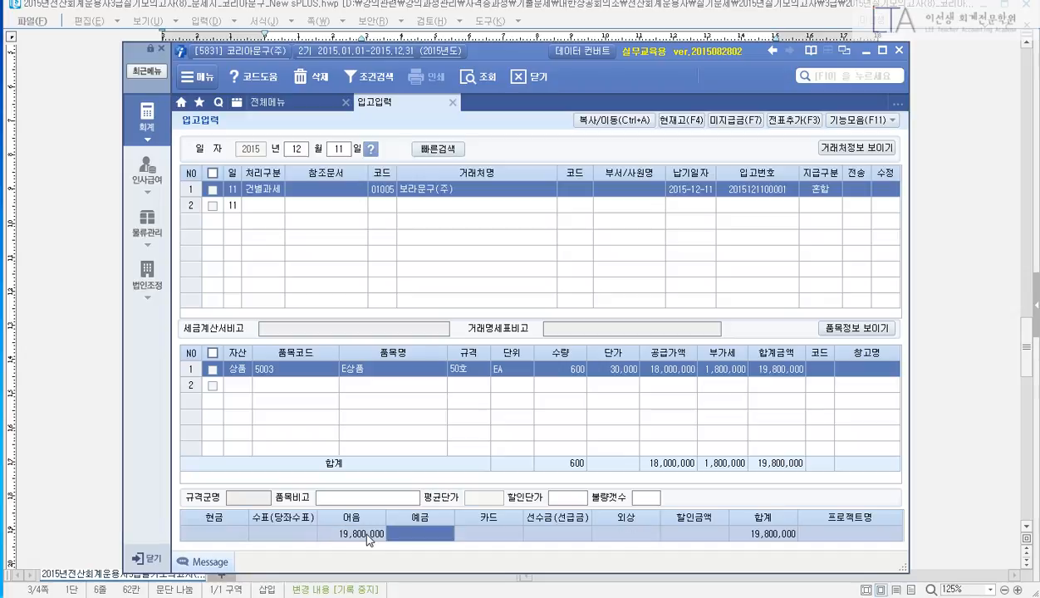
key("ctrl+2")
mouse_move(590, 506)
left_mouse_down()
mouse_move(668, 549)
mouse_move(623, 548)
mouse_move(646, 548)
left_mouse_up()
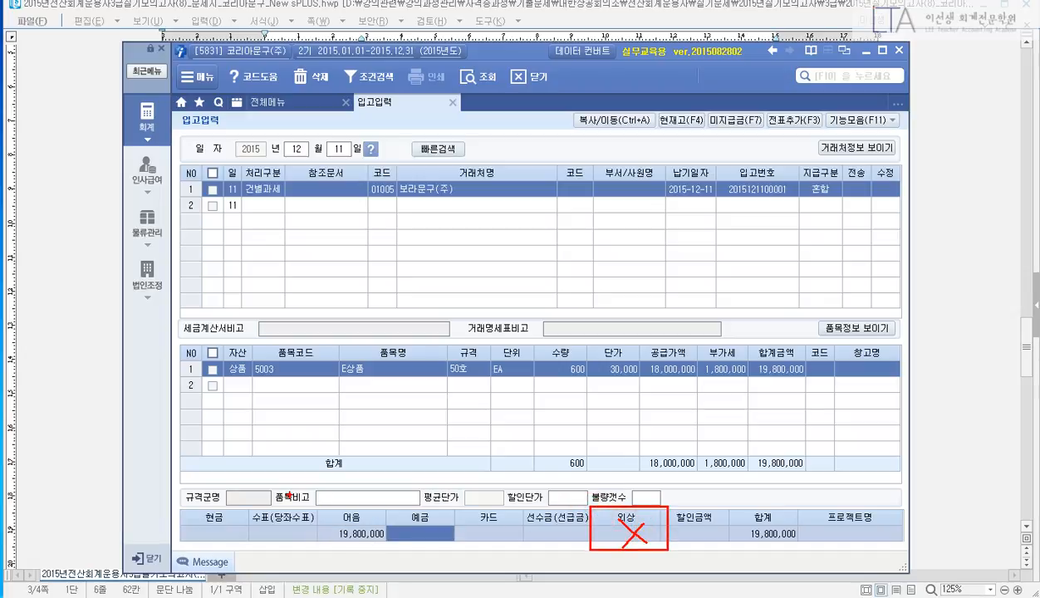
left_click_drag(290, 495, 385, 550)
left_click_drag(585, 527, 392, 527)
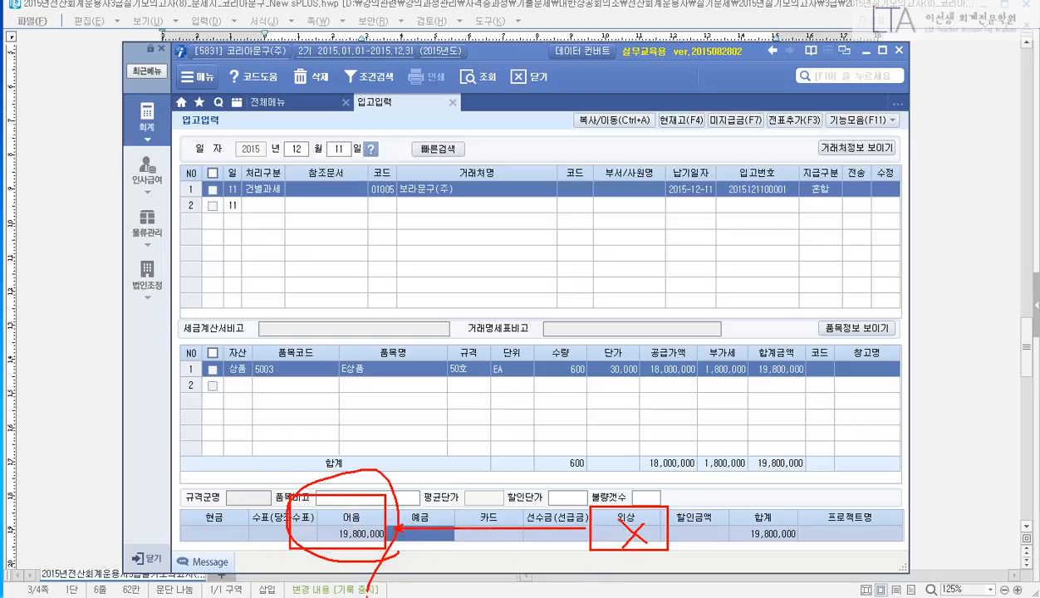
key("Escape")
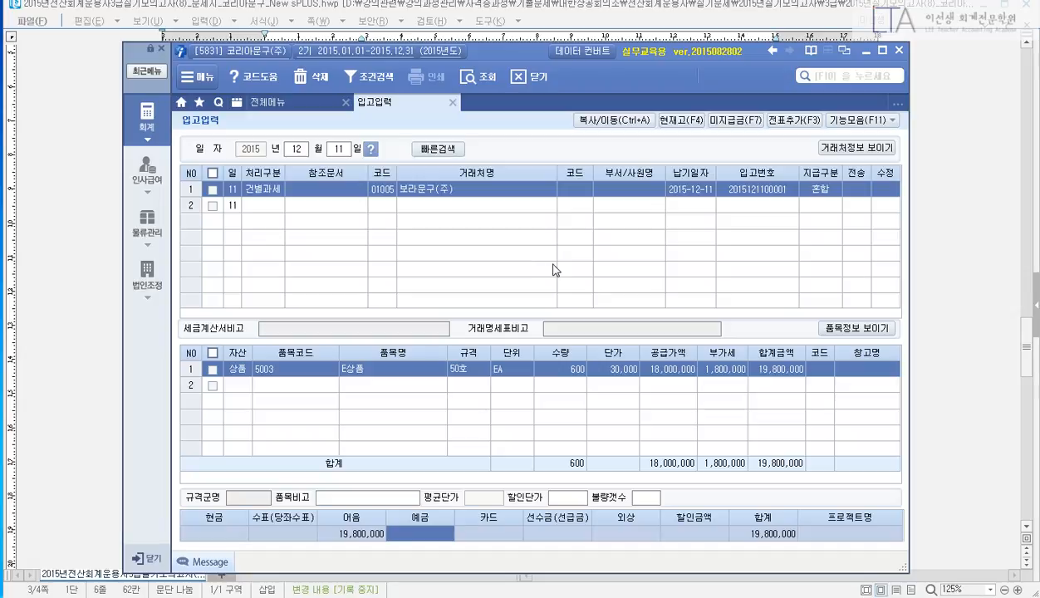
Step: Add a slip for the 보라문구(주) purchase and transmit it to the accounting slips
key("F3")
left_click(528, 333)
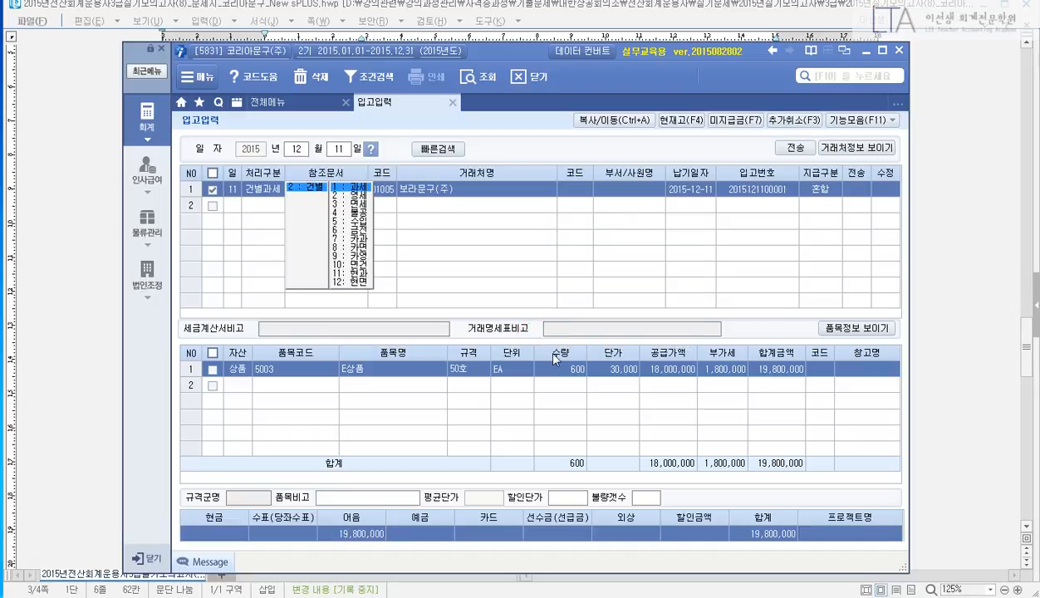
left_click(796, 148)
left_click(523, 374)
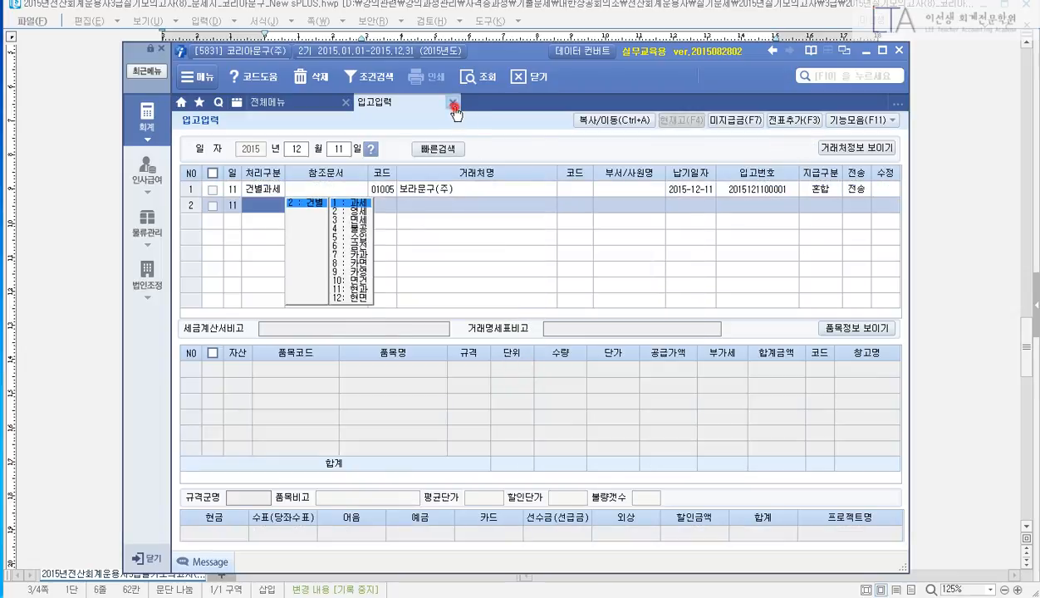
Step: Close 입고입력, open 매입매출전표입력, and retrieve the slips for 12월 11일
left_click(453, 102)
left_click(432, 181)
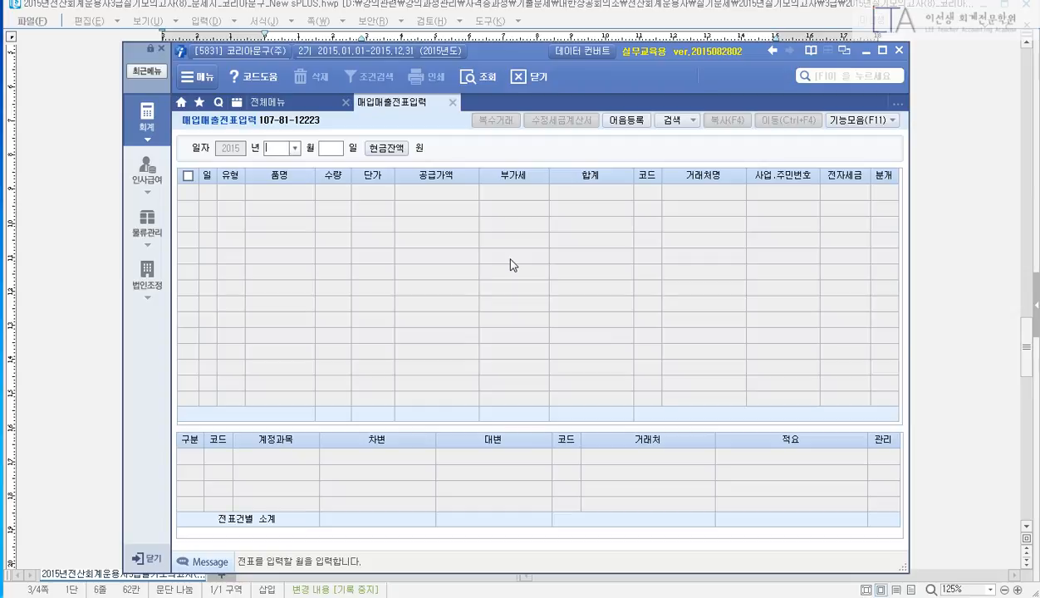
type("12")
key("Return")
type("11")
key("Return")
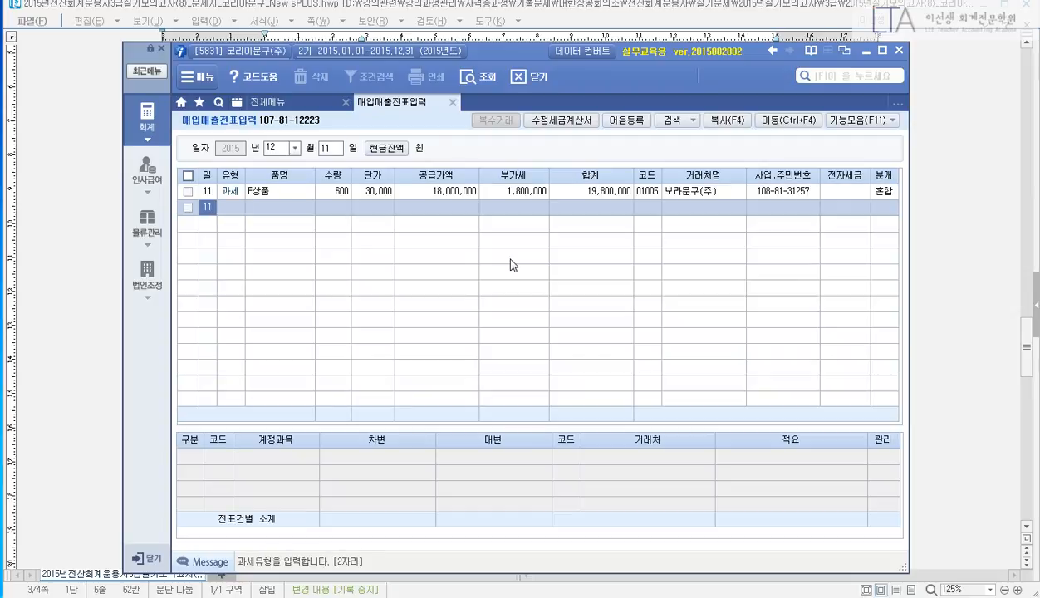
Step: Select the E상품 purchase slip and go to the 적요 of its 지급어음 journal line
left_click(513, 190)
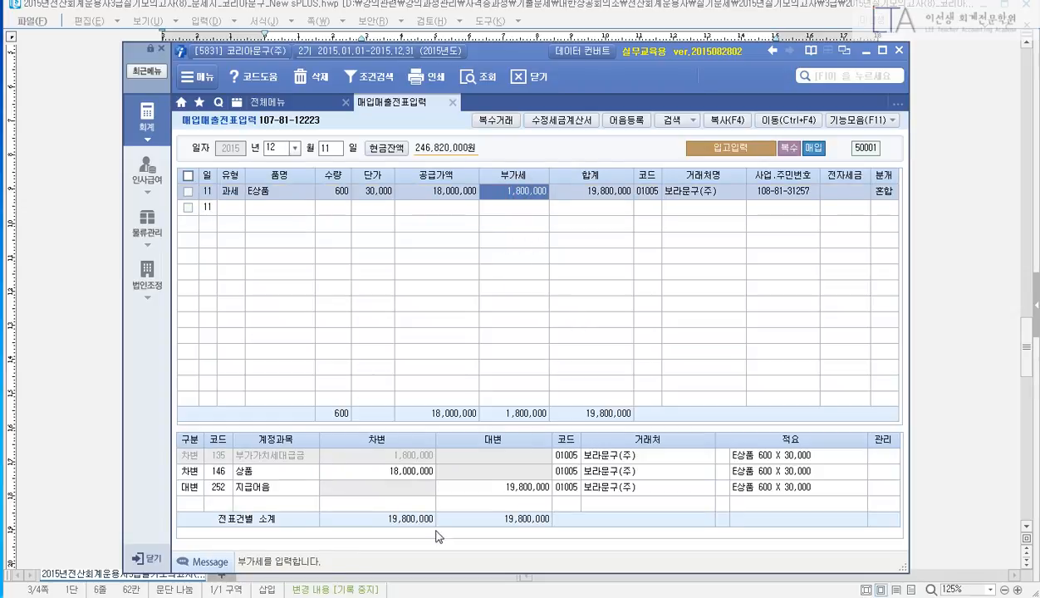
left_click(283, 487)
left_click(483, 484)
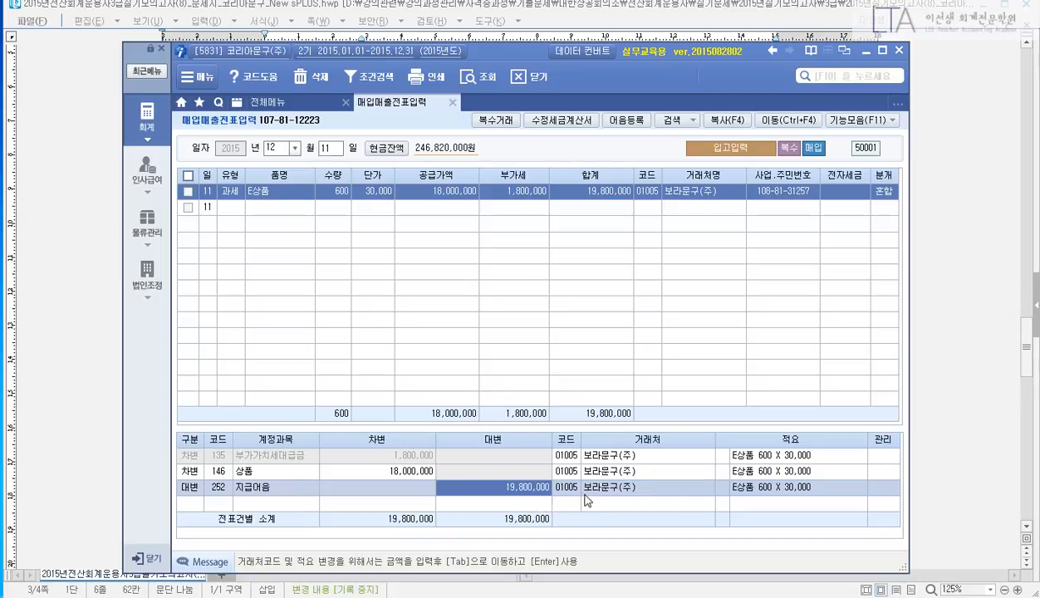
left_click(721, 487)
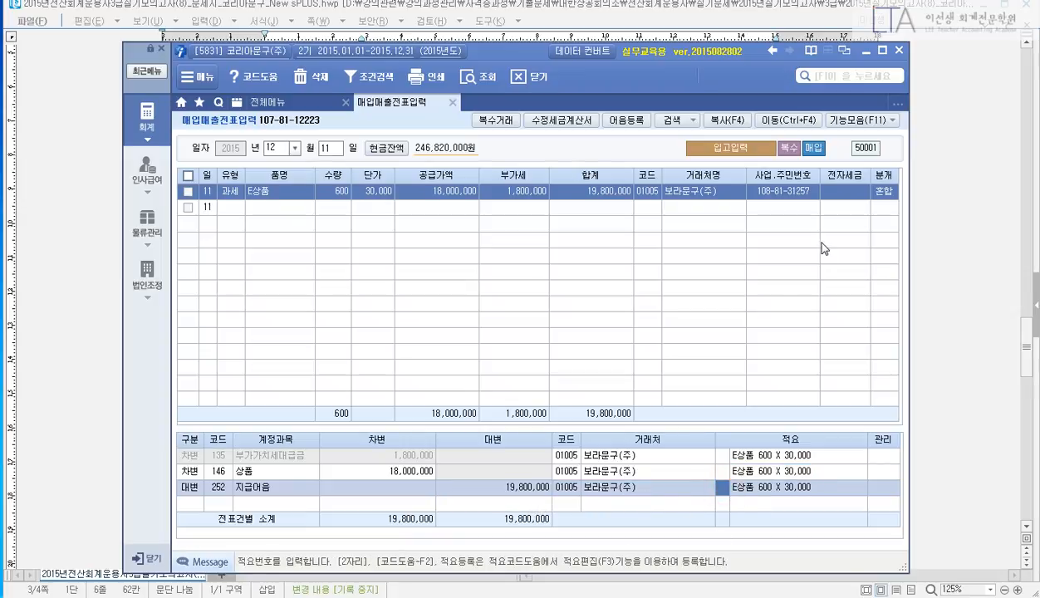
key("F3")
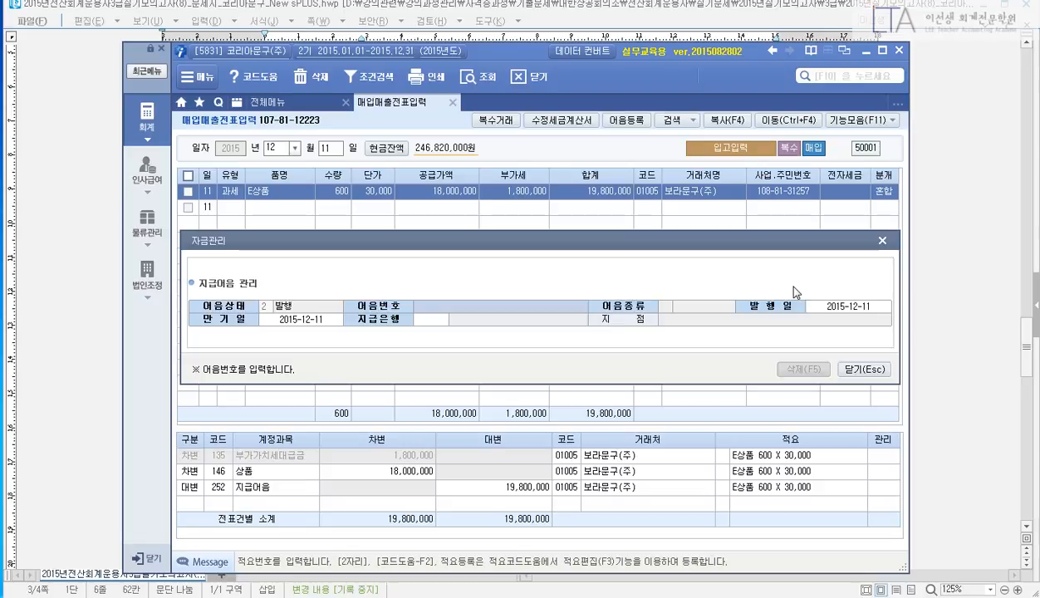
key("F2")
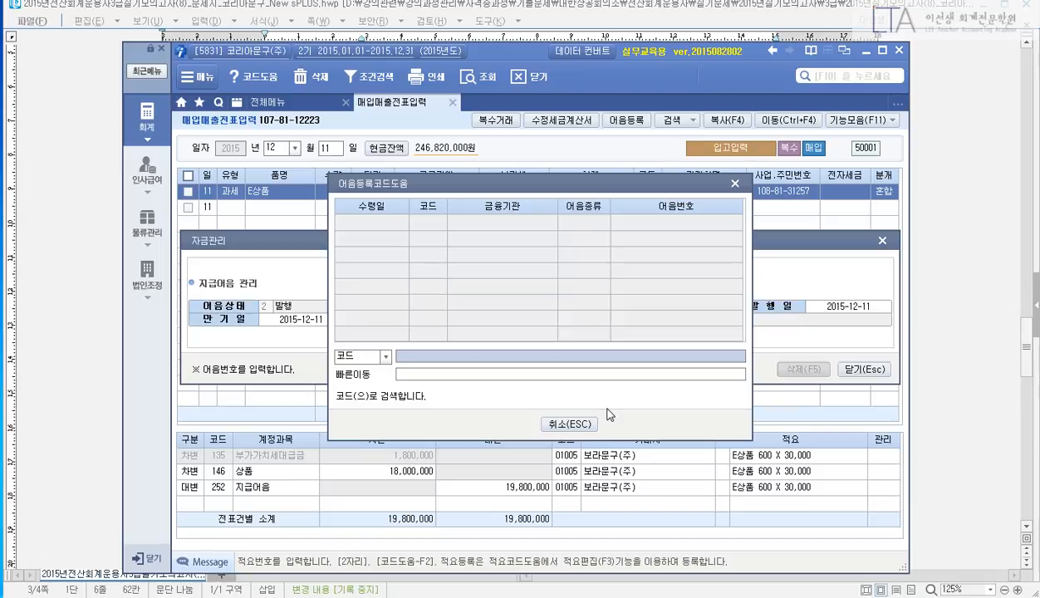
left_click(575, 423)
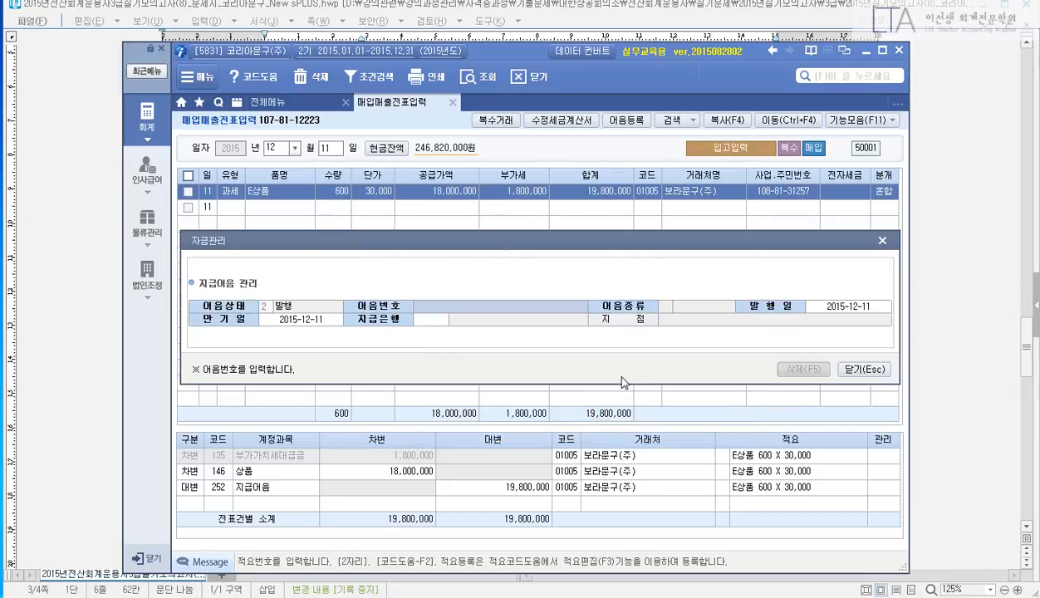
left_click(881, 241)
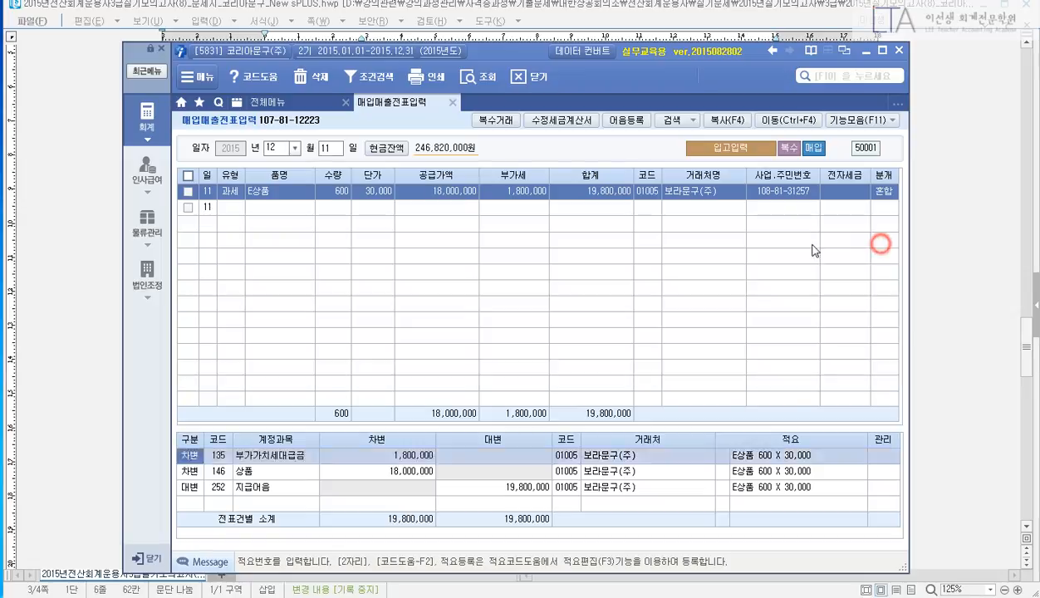
Step: Start a note registration in 어음책등록 with 수령일 2015-12-11 and 어음종류 1.어음
left_click(626, 119)
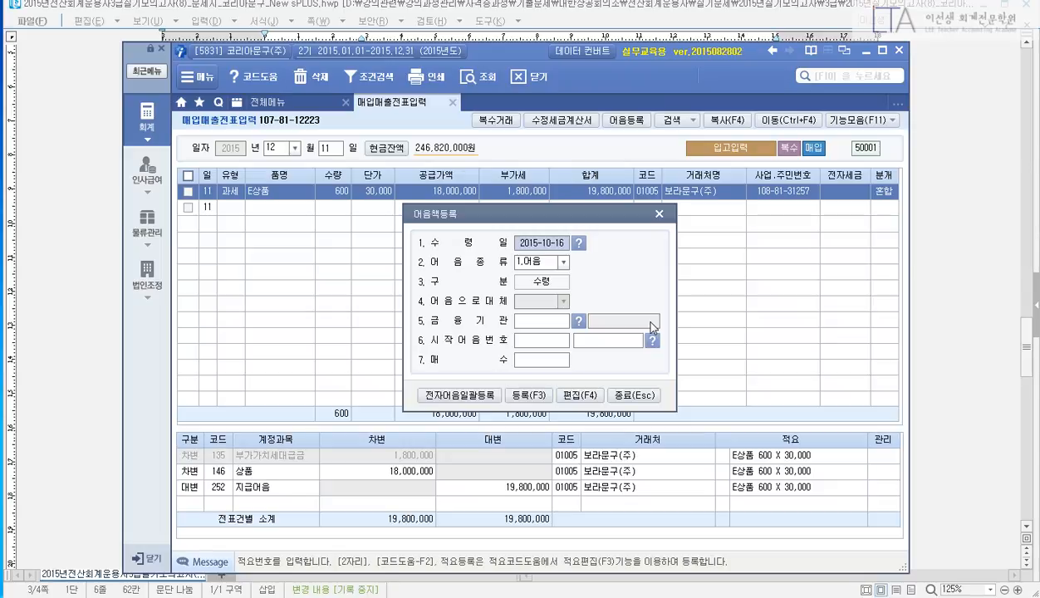
type("20125")
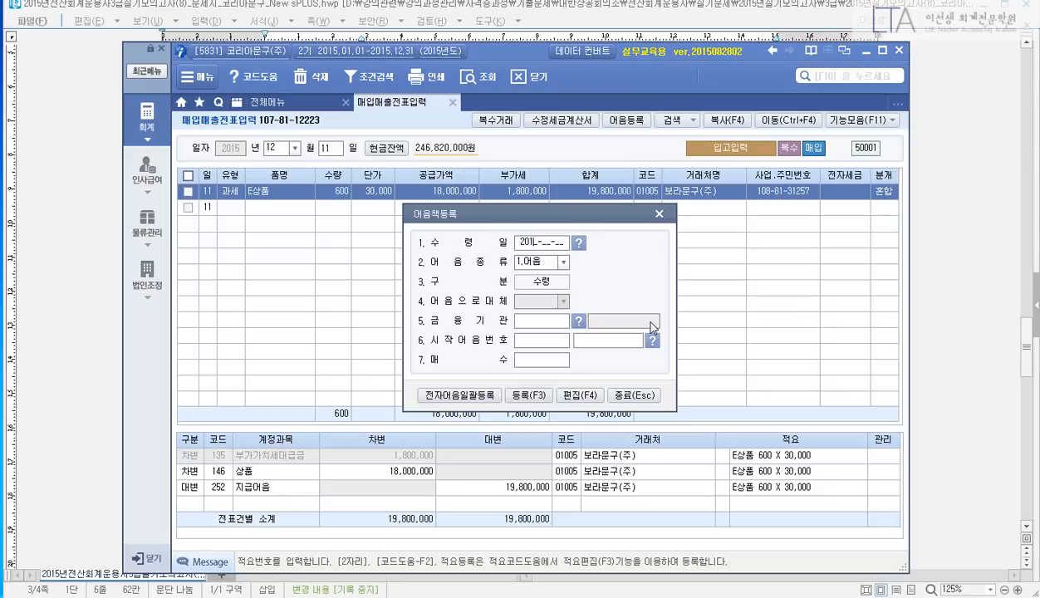
key("BackSpace")
key("BackSpace")
type("51211")
key("Return")
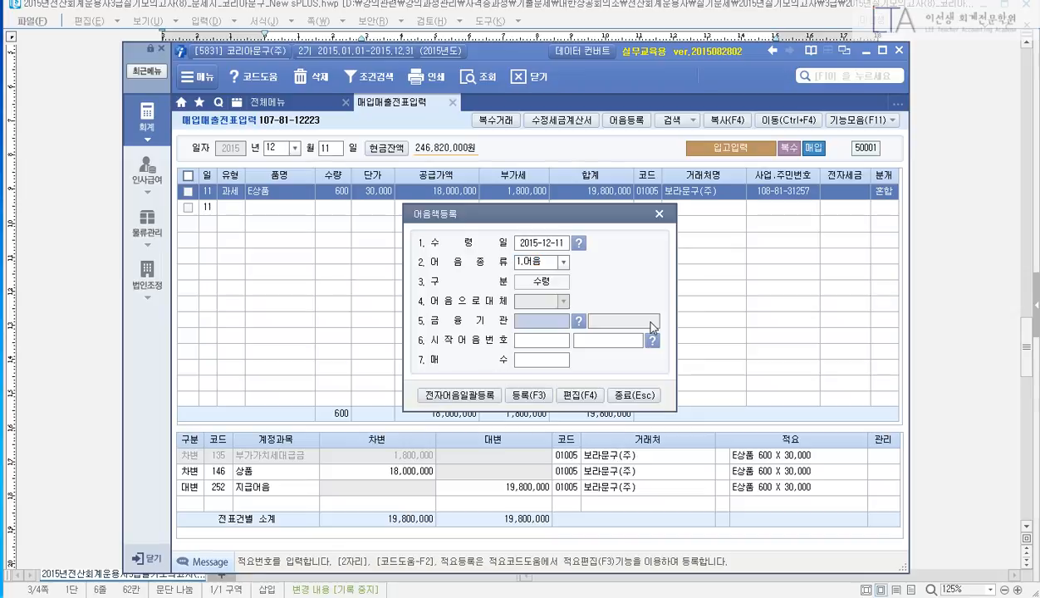
Step: Check the paying bank for transaction (3) in the exam document and set the note's 금융기관 to 98002 기업은행(당좌)
key("F2")
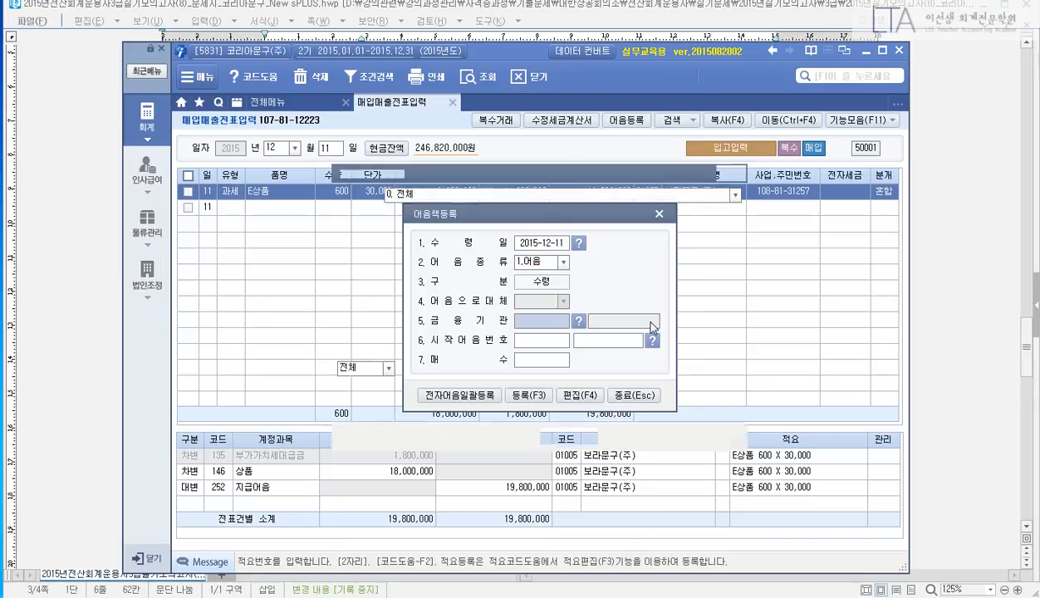
left_click(1027, 339)
left_click_drag(707, 111, 758, 119)
left_click(757, 117)
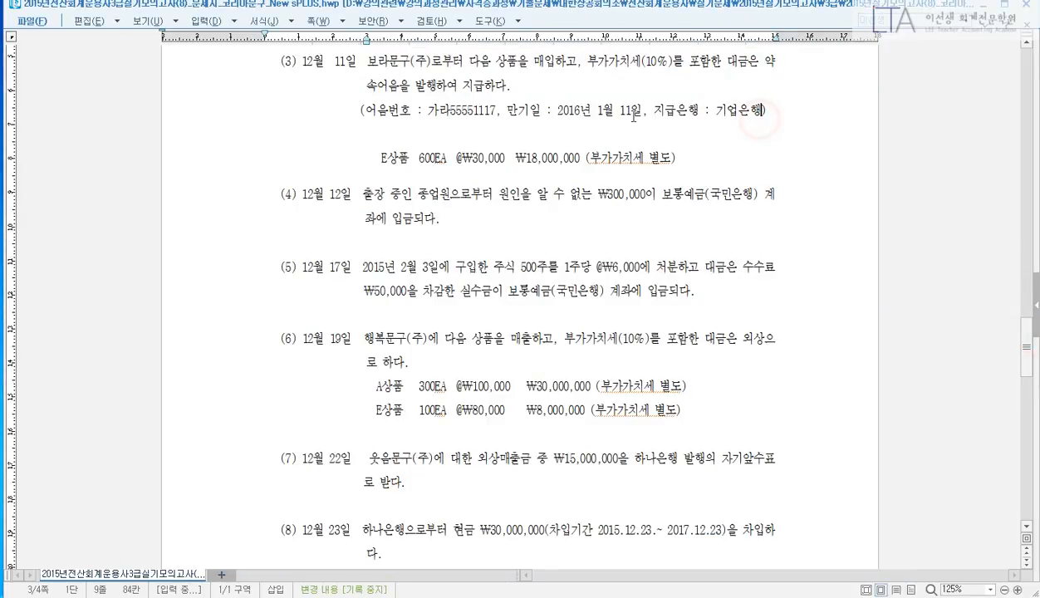
left_click_drag(423, 111, 650, 110)
left_click(662, 108)
scroll(628, 196, "down", 1)
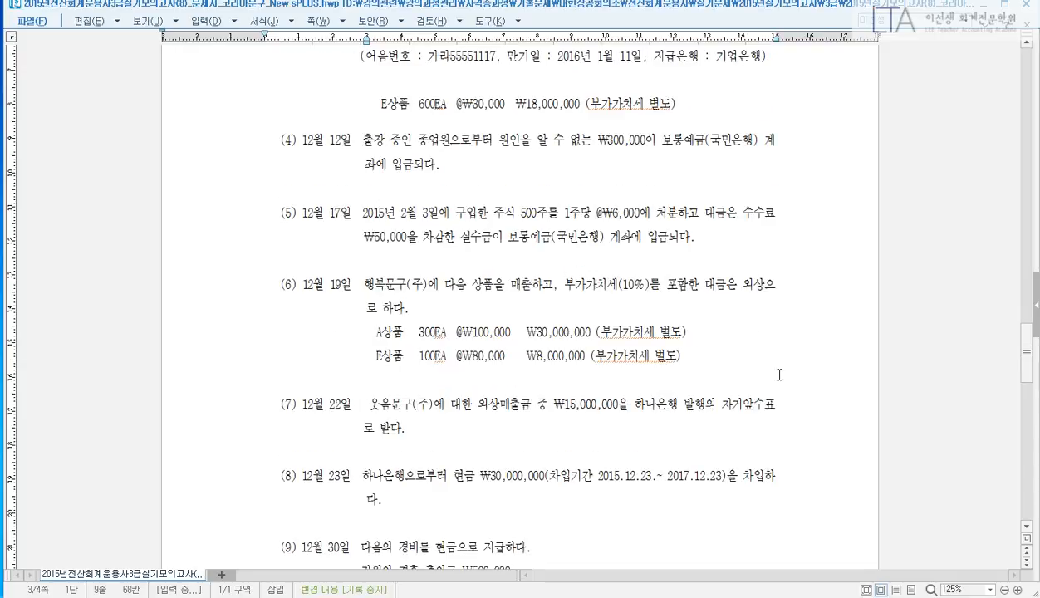
left_click(241, 596)
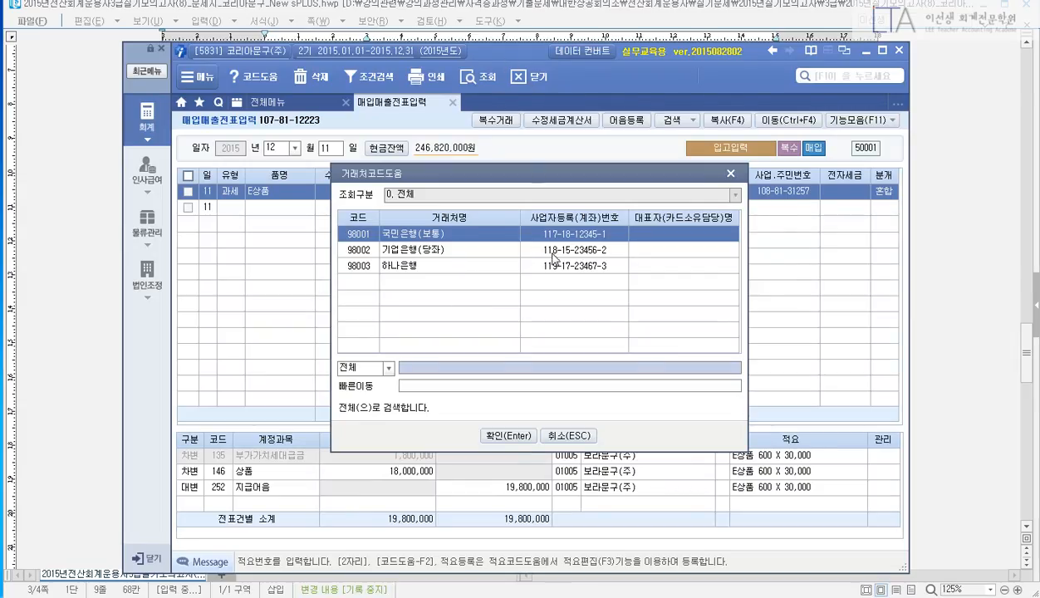
left_click(480, 249)
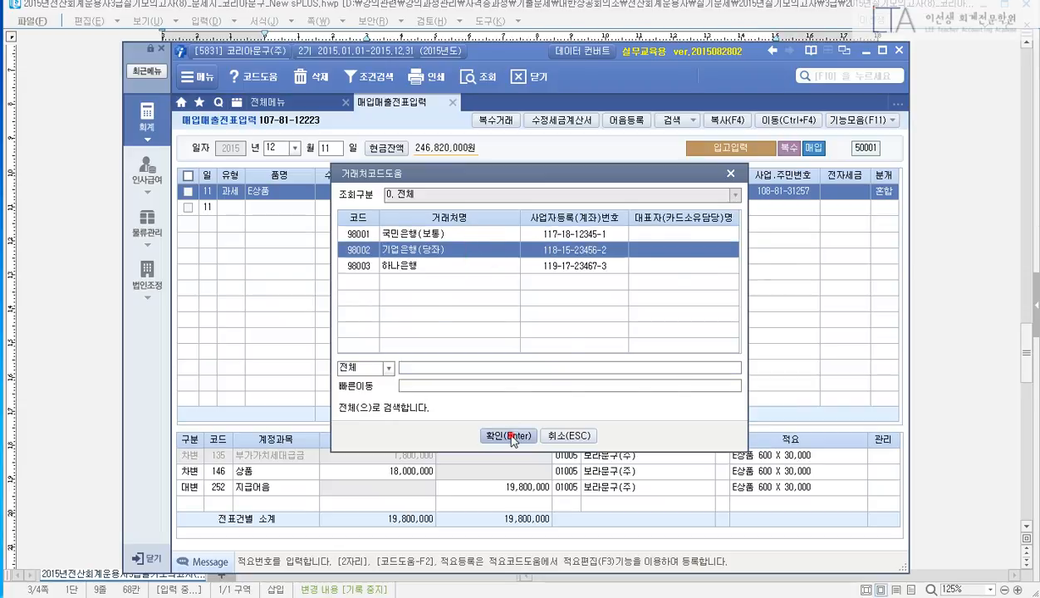
left_click(508, 435)
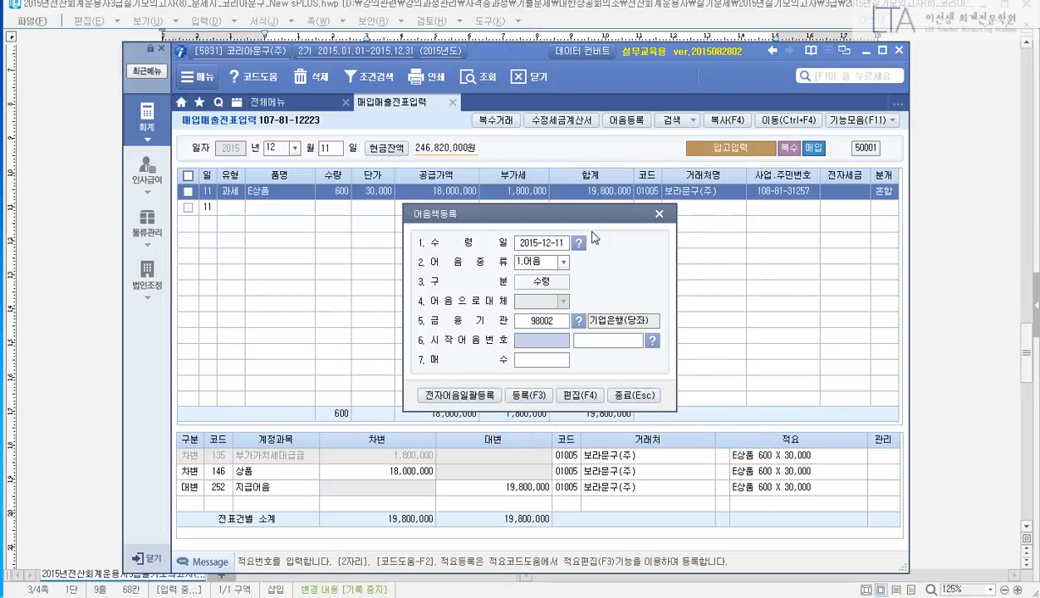
Step: Check the note number in the exam document and enter 가라 55551117 as the 시작어음번호
left_click(539, 341)
left_click(1023, 344)
left_click(425, 61)
scroll(425, 61, "up", 2)
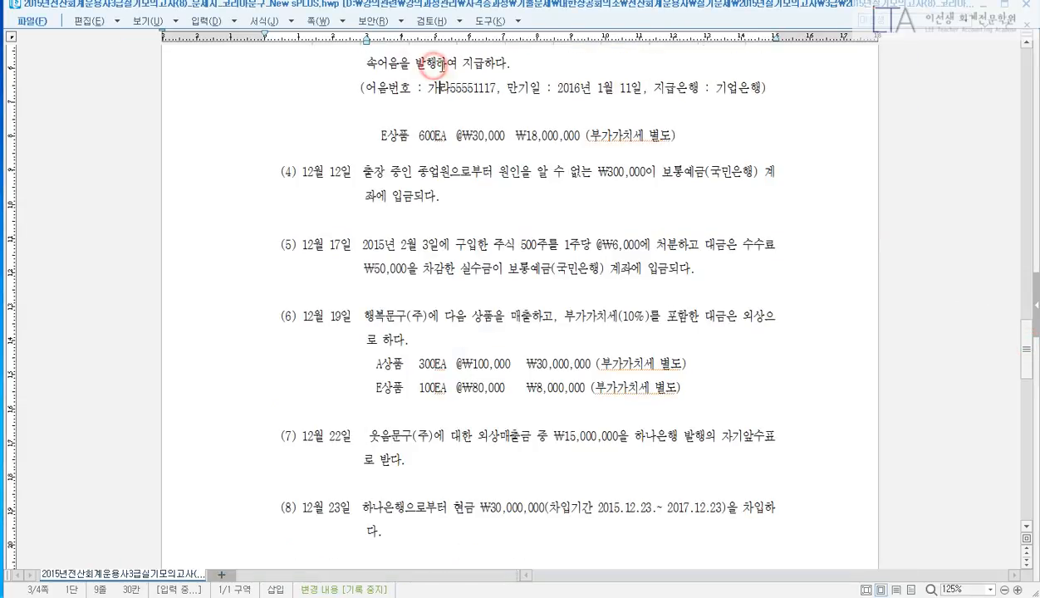
left_click_drag(451, 114, 425, 110)
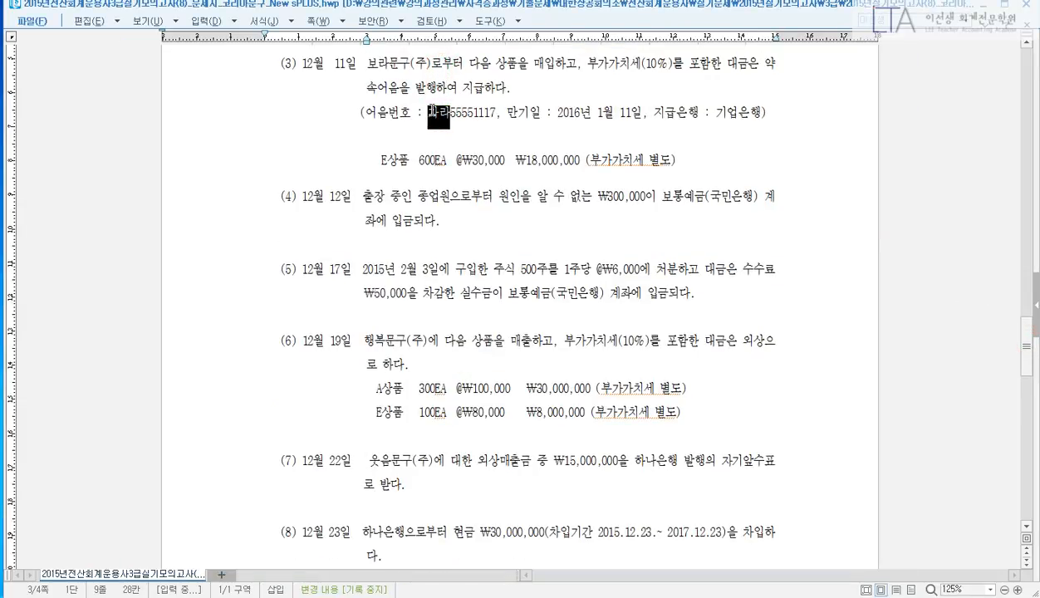
left_click(462, 115)
left_click(486, 115)
key("alt+Tab")
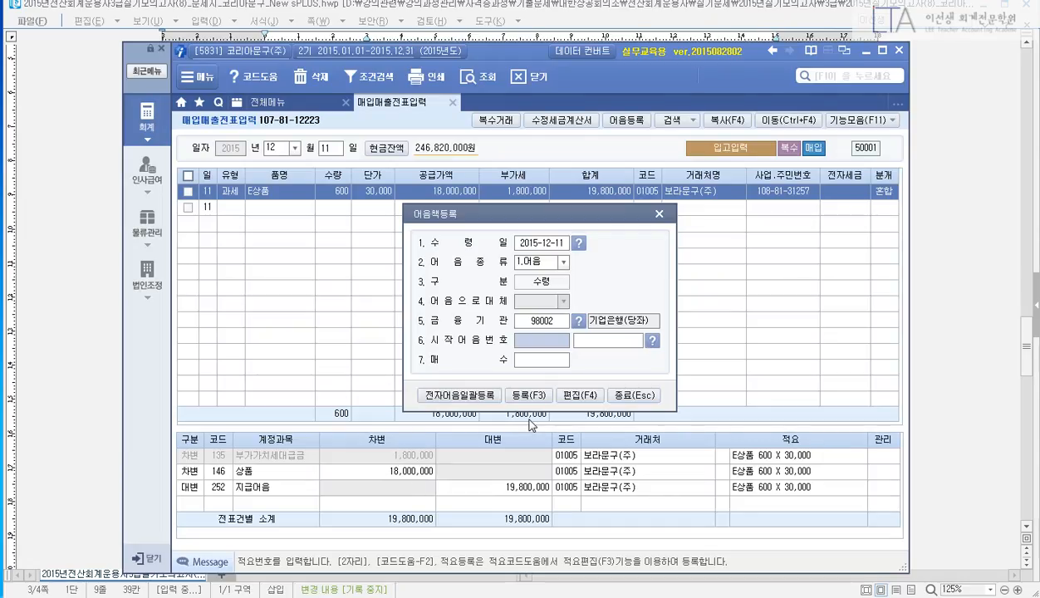
type("가라")
key("Return")
type("555")
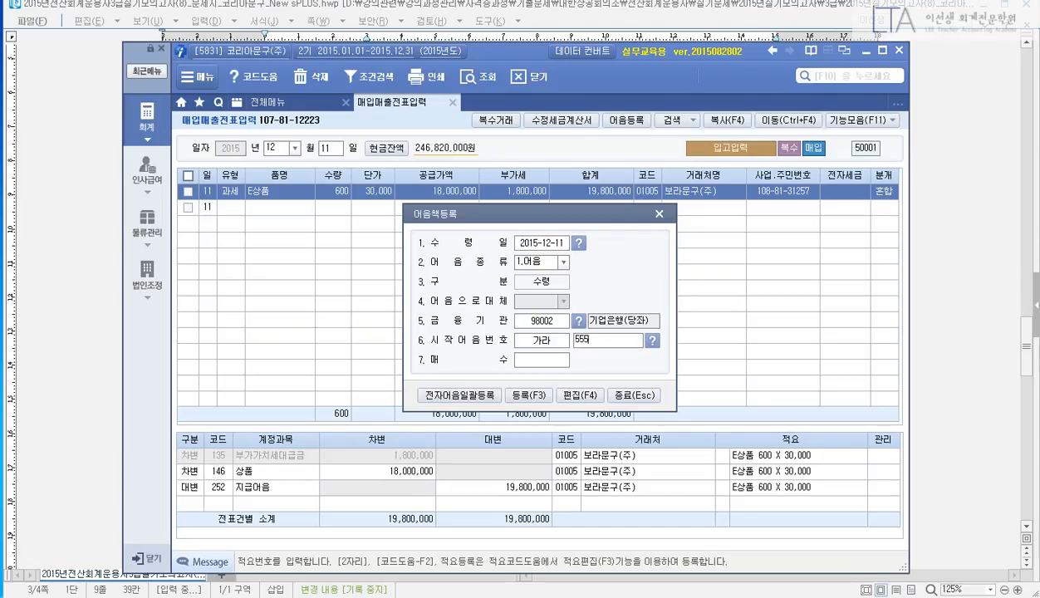
type("51117")
key("Return")
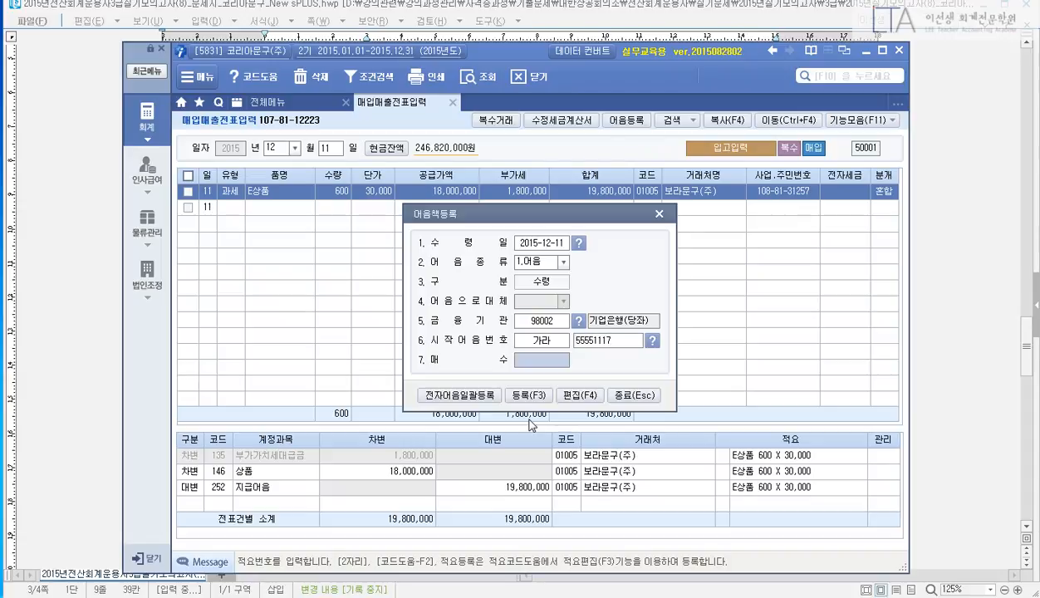
Step: Set the 매수 to 1, register the note, and decline to register more notes
type("1")
key("Return")
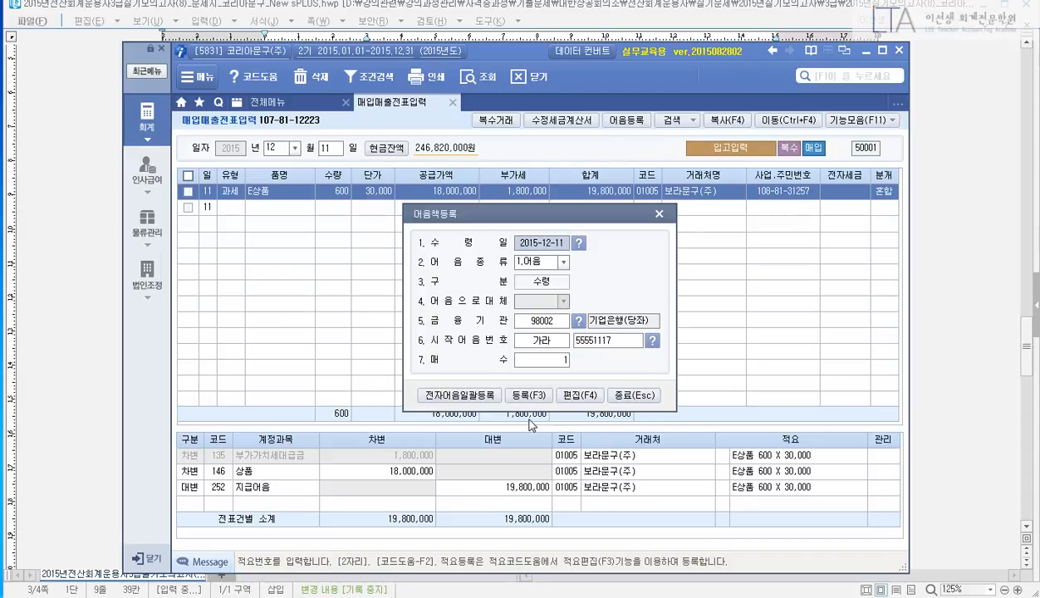
left_click(527, 394)
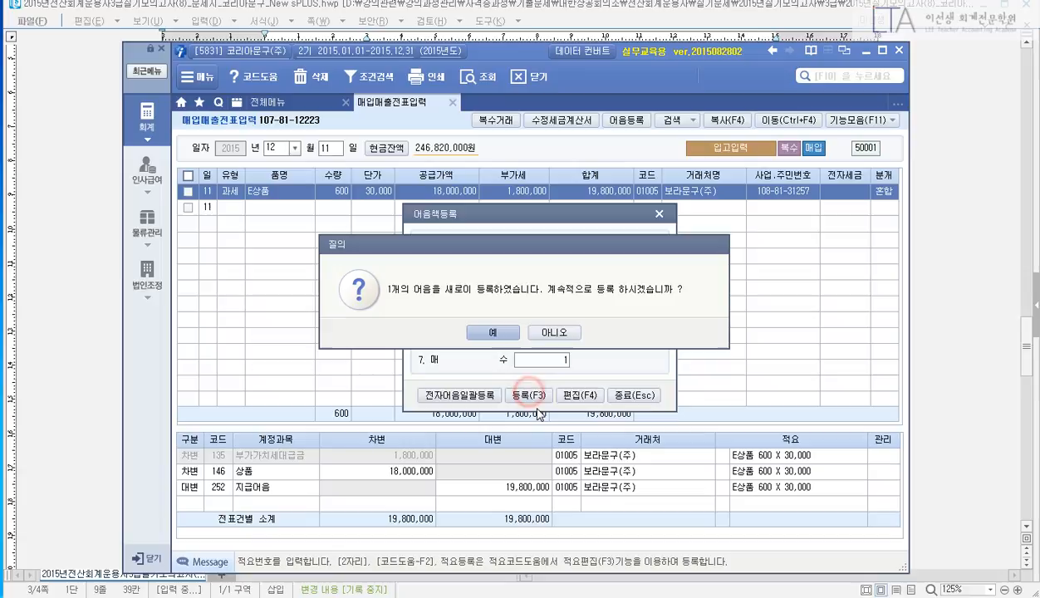
left_click(553, 330)
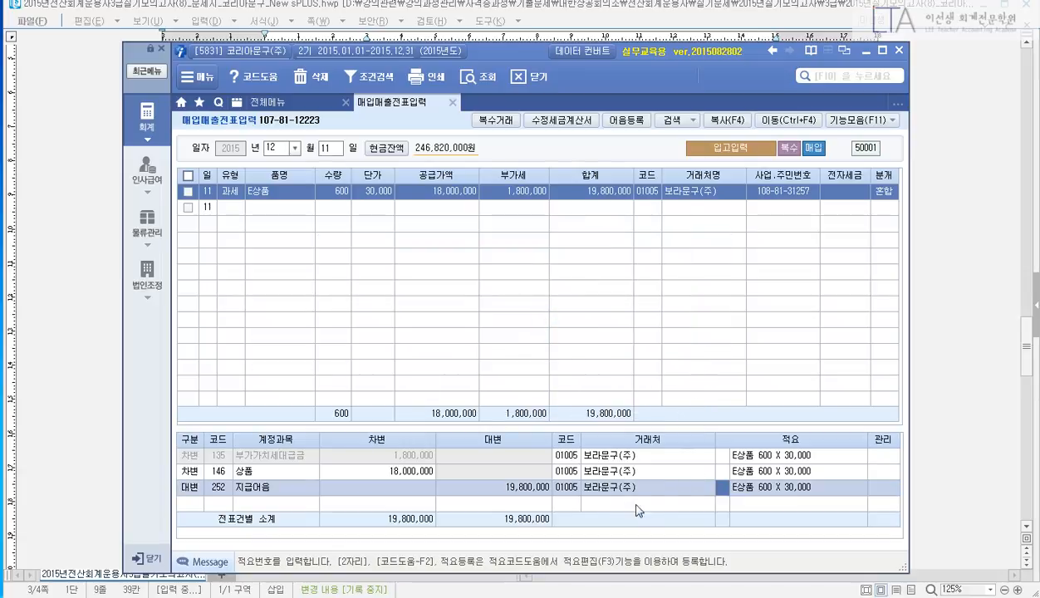
Step: Open 자금관리 for the 지급어음 line and assign the registered note 가라55551117 to it
key("F3")
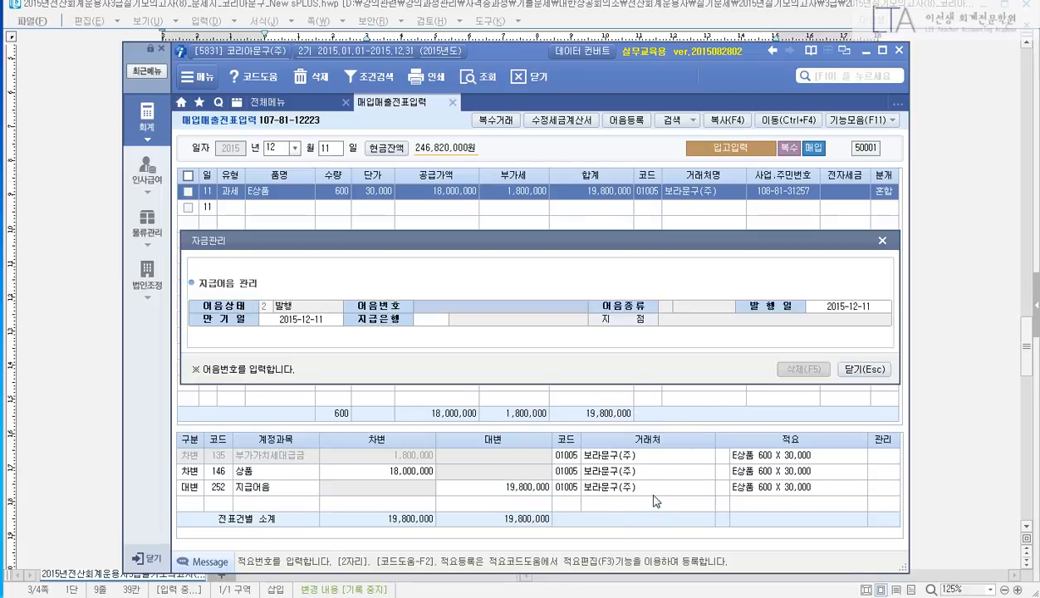
key("F2")
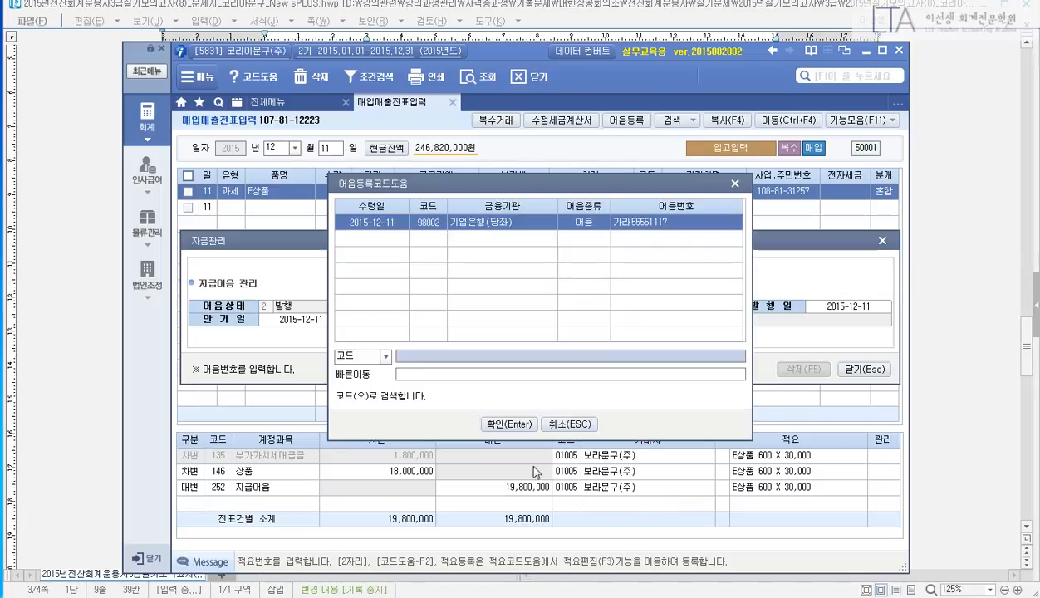
left_click(513, 424)
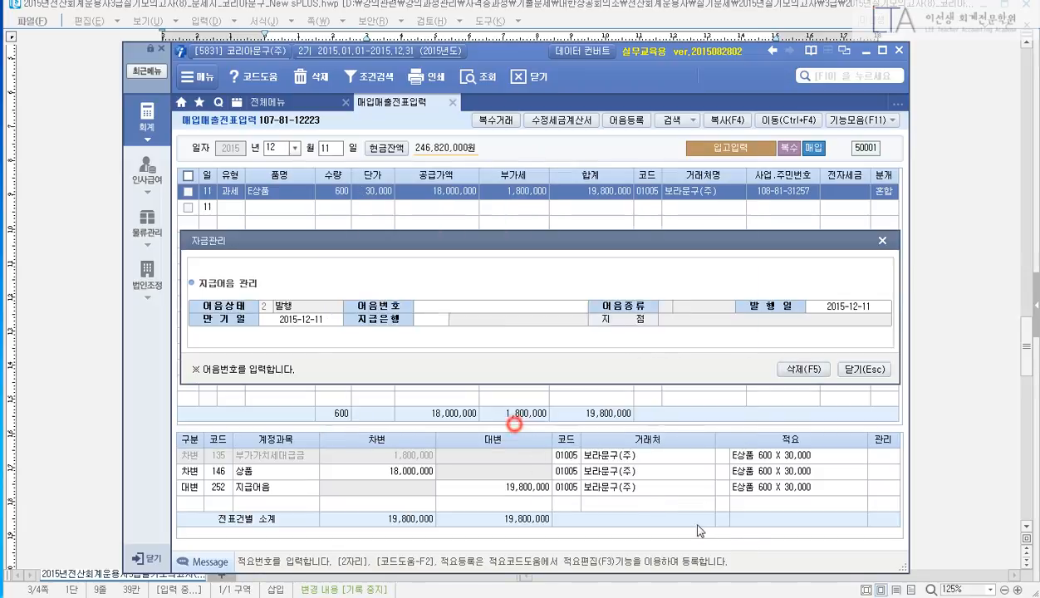
left_click(856, 308)
Step: Check the due date in the exam document, set the note's 만기일 to 2016-01-11, and close 자금관리
left_click(336, 321)
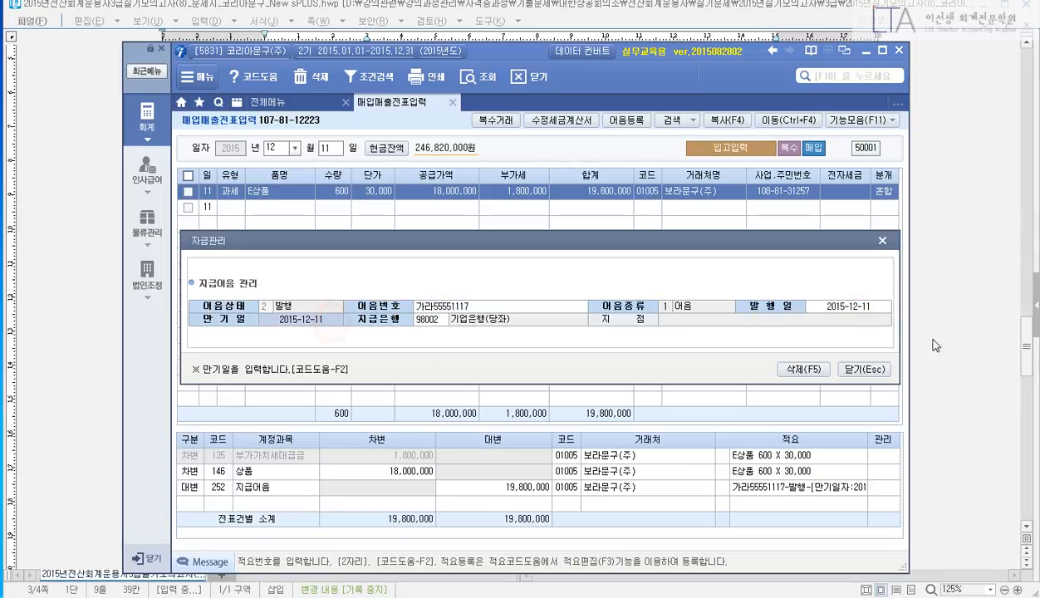
left_click(1029, 363)
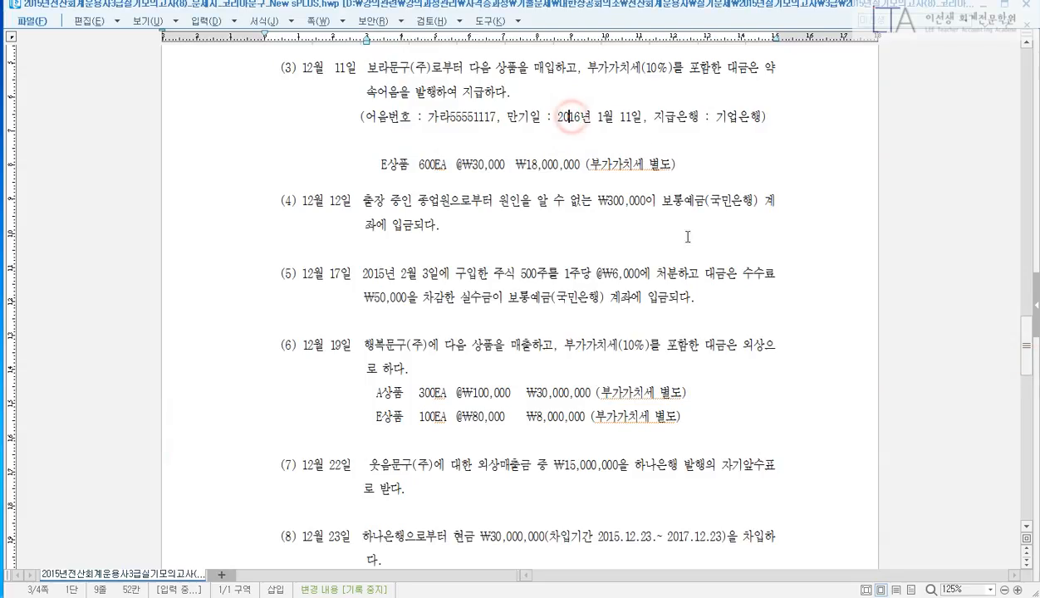
left_click(290, 596)
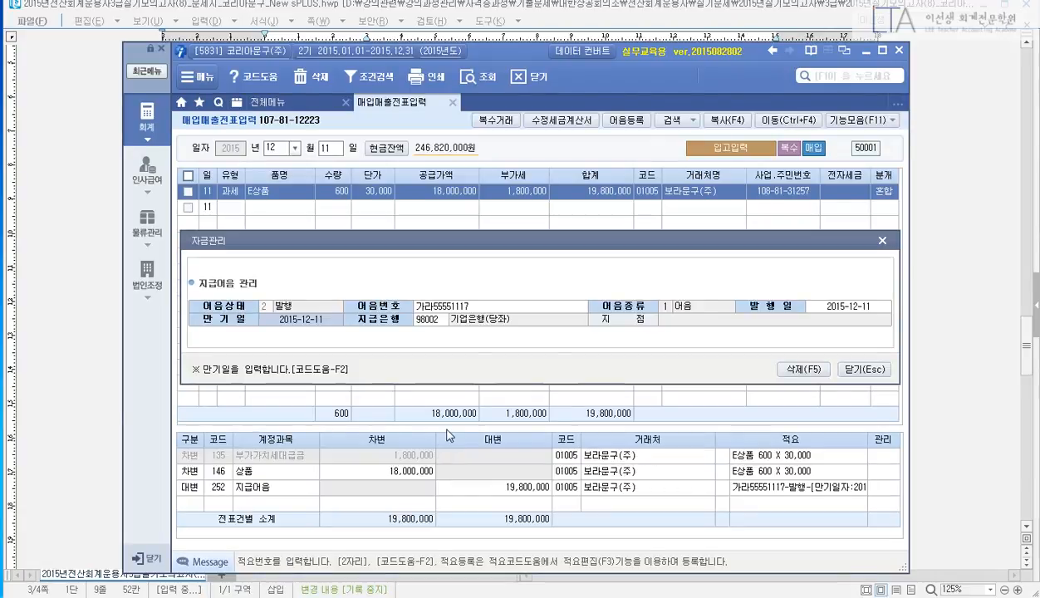
type("20160111")
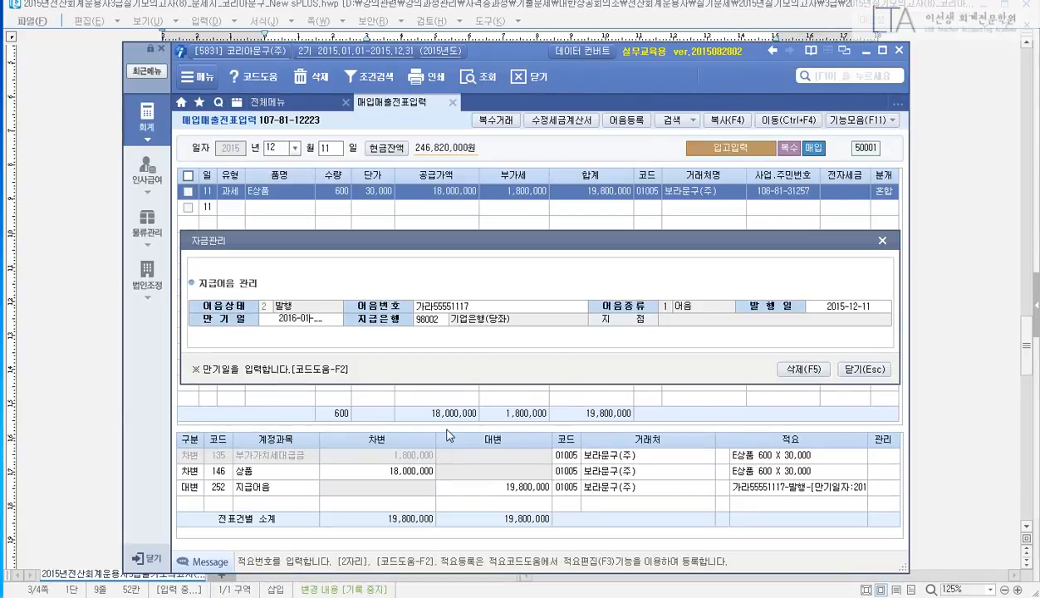
key("Return")
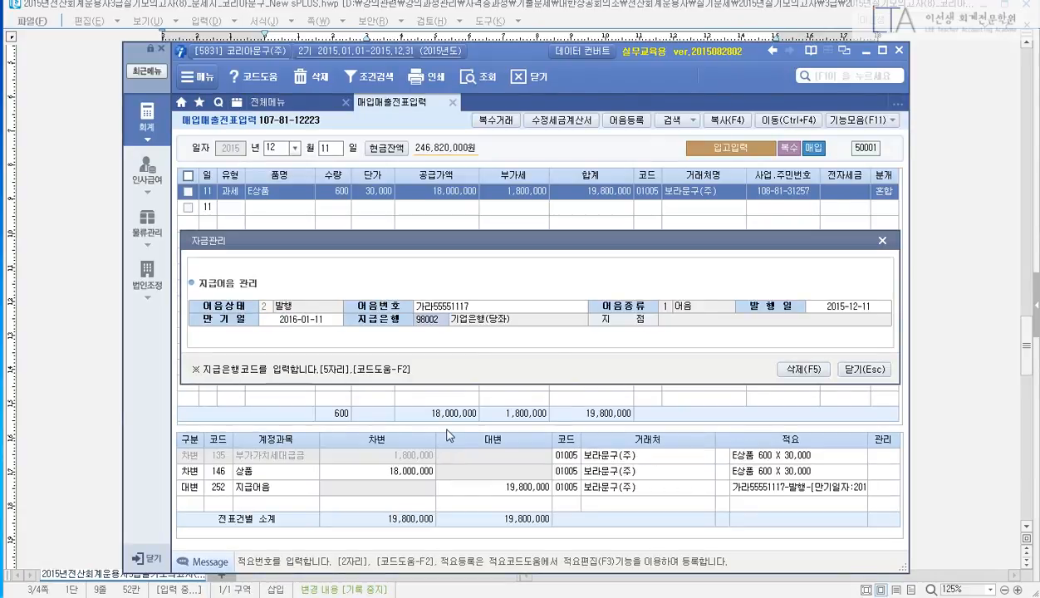
left_click(847, 371)
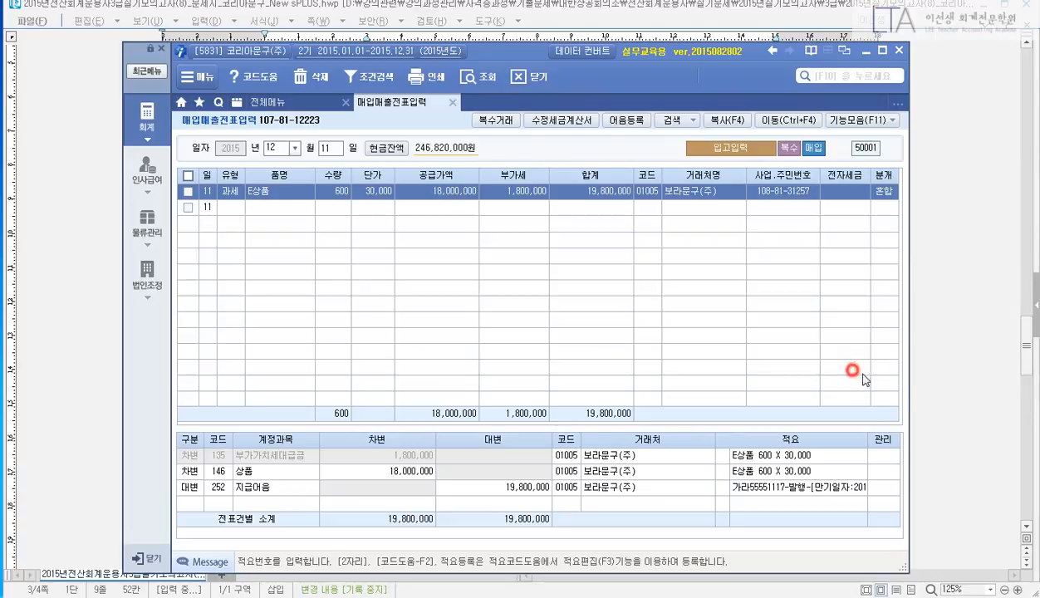
key("ctrl+2")
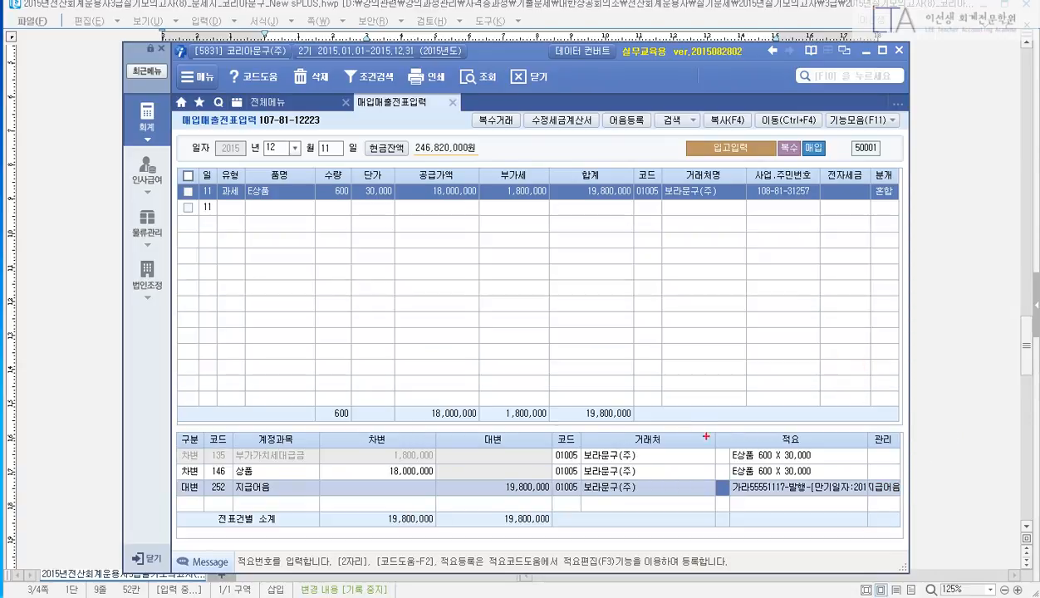
mouse_move(687, 421)
left_mouse_down()
mouse_move(875, 517)
mouse_move(911, 518)
left_mouse_up()
left_click_drag(722, 467, 920, 505)
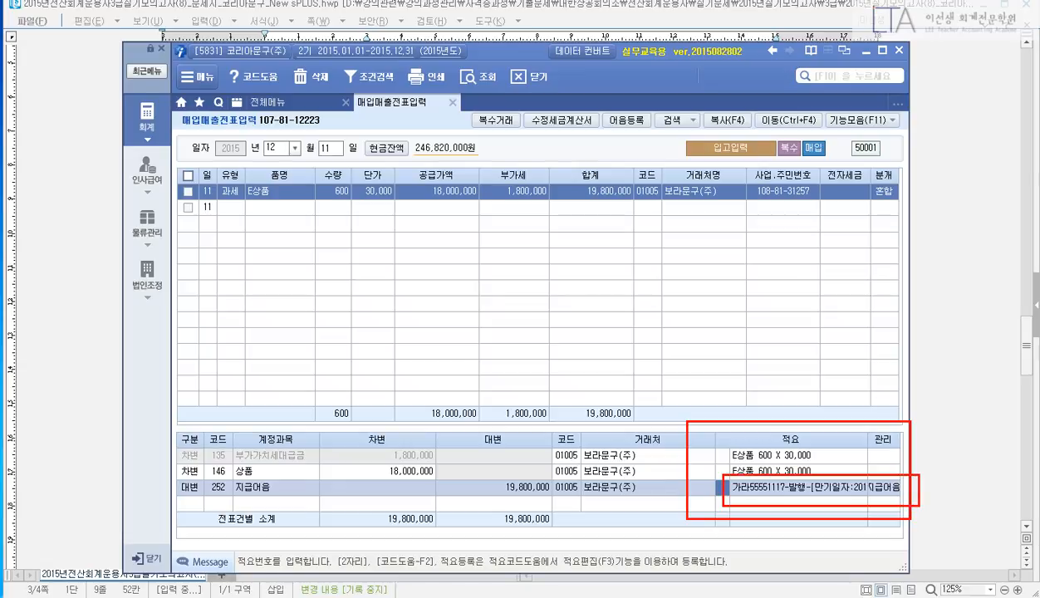
Step: Finish the December 11 E상품 purchase entry for 보라문구(주) and close 매입매출전표입력
key("Escape")
key("Return")
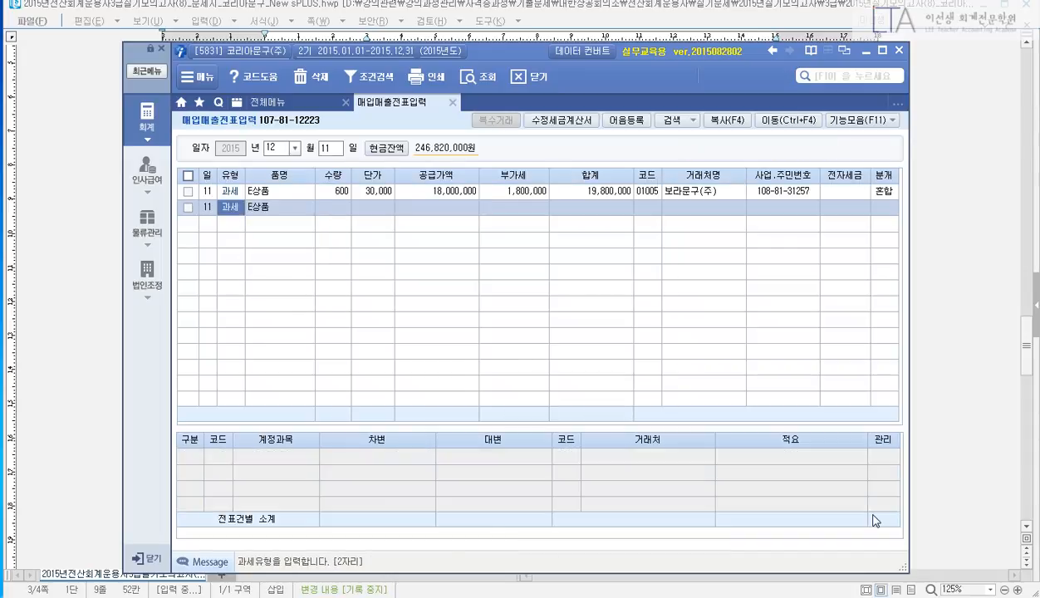
key("Return")
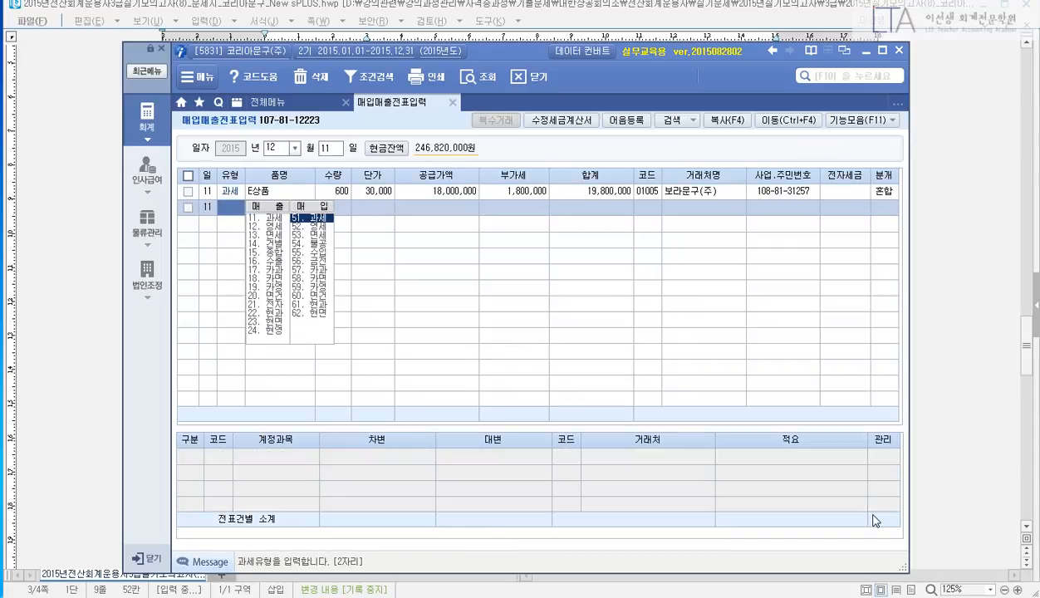
key("Up")
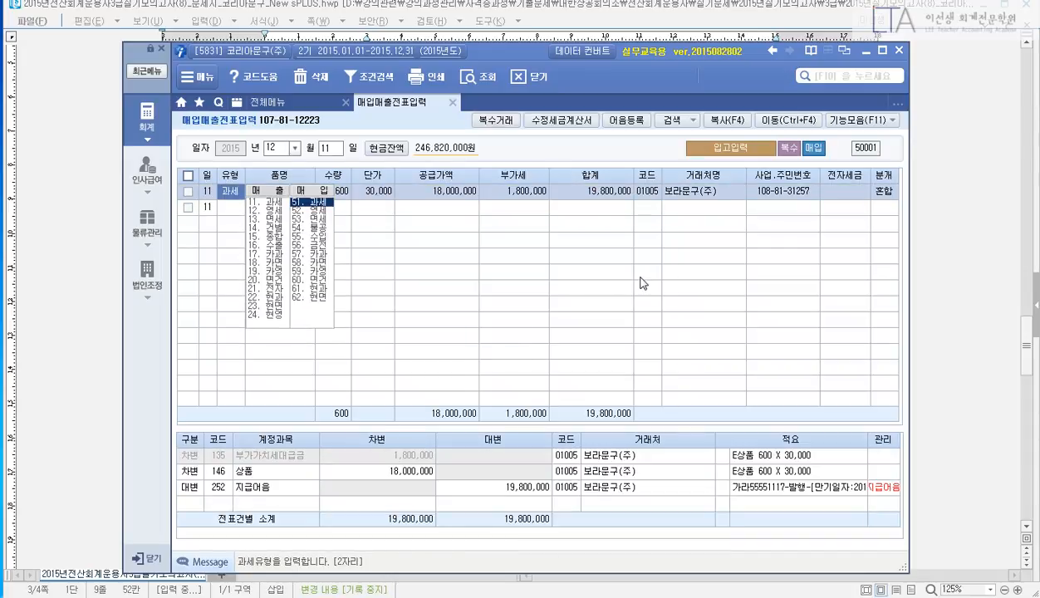
left_click(377, 194)
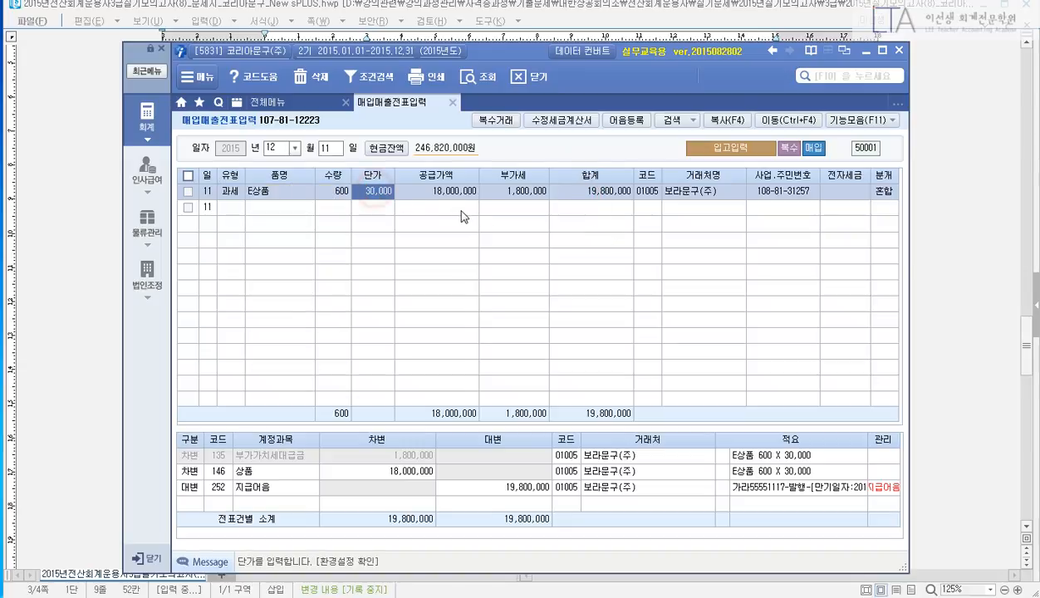
left_click(453, 102)
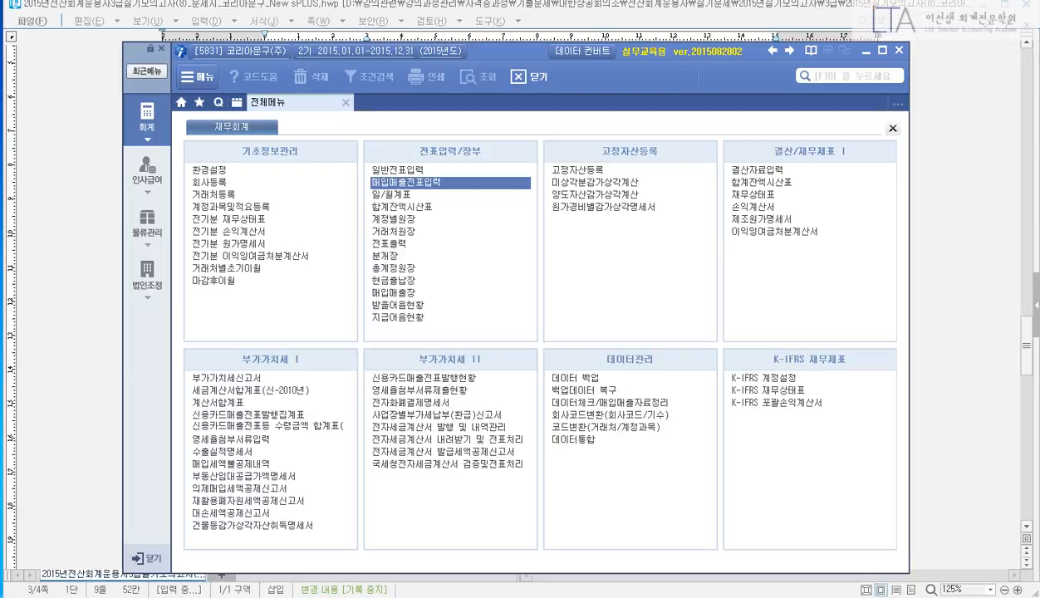
Step: Check transaction (4) in the exam document and open 일반전표입력 for December 12
left_click(1027, 348)
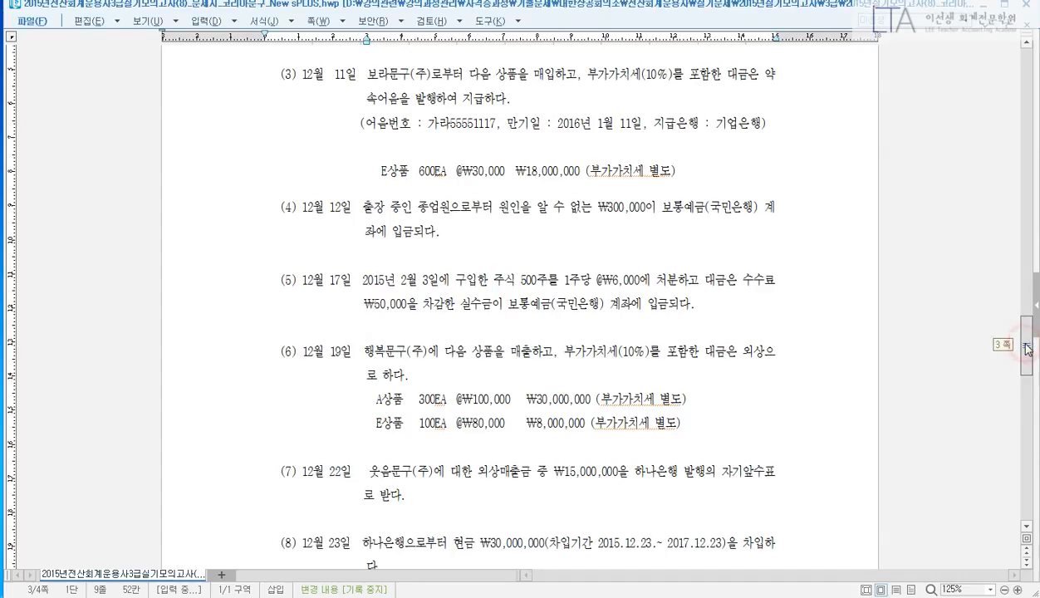
left_click_drag(1028, 348, 1028, 364)
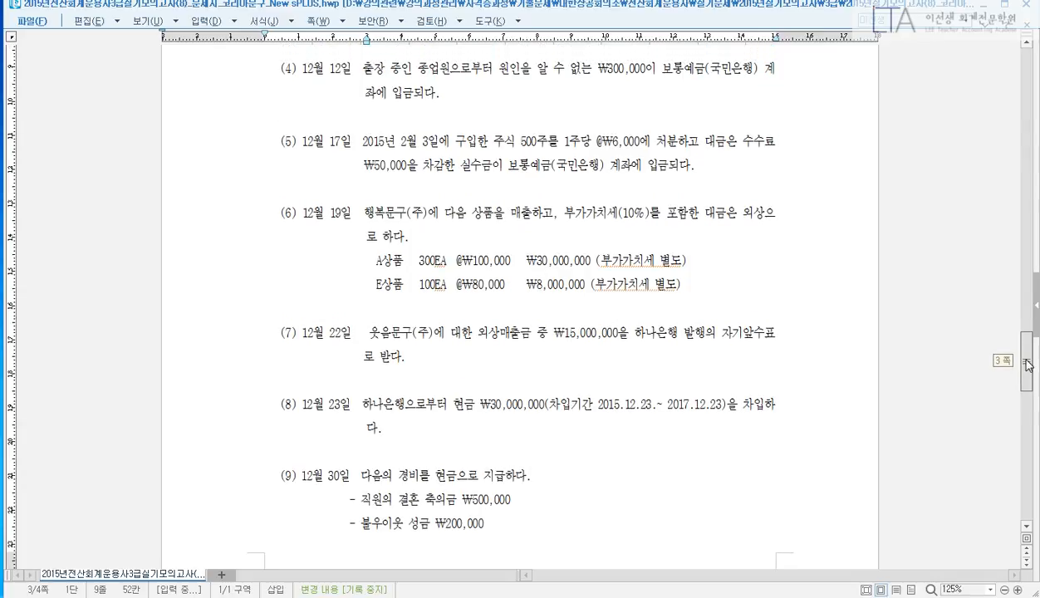
left_click(292, 596)
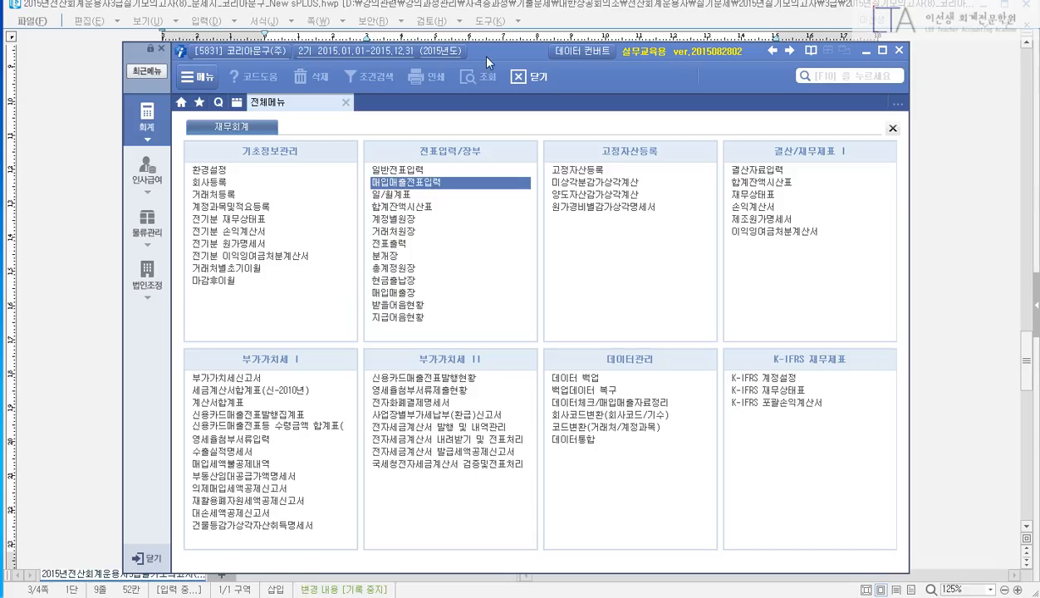
left_click_drag(487, 56, 505, 121)
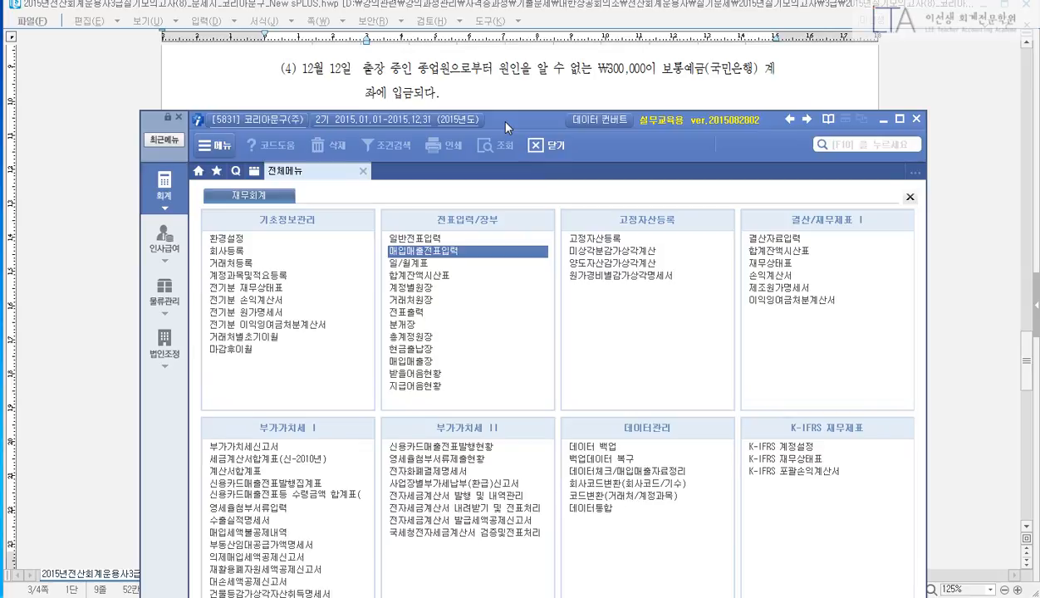
left_click(456, 239)
type("12")
key("Return")
type("12")
key("Return")
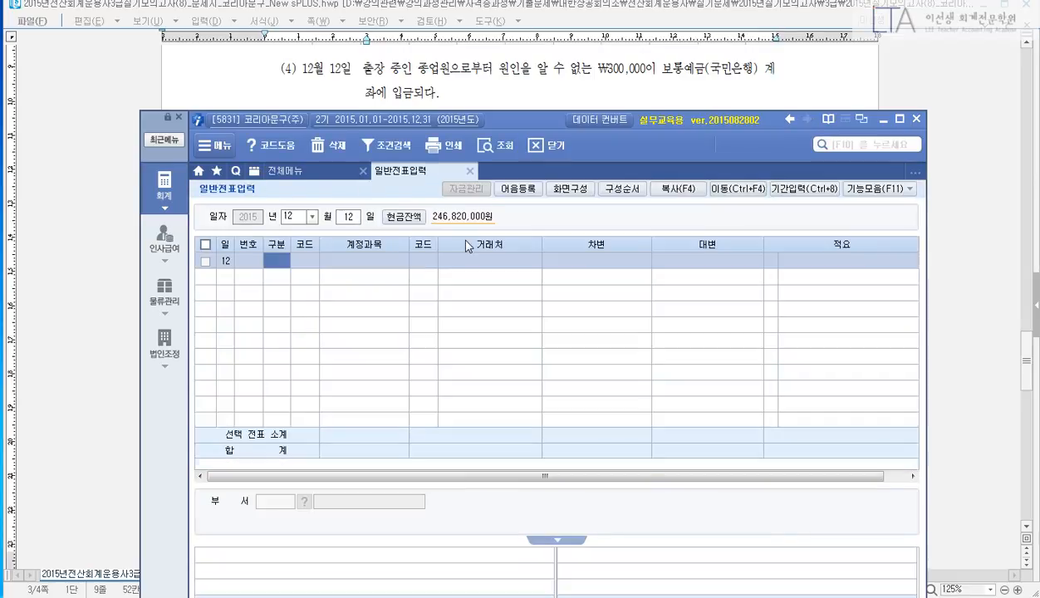
Step: Enter a 차변 line for account 103 보통예금 with 국민은행(보통) as 거래처 and an amount of 300,000
type("3")
key("Return")
type("103")
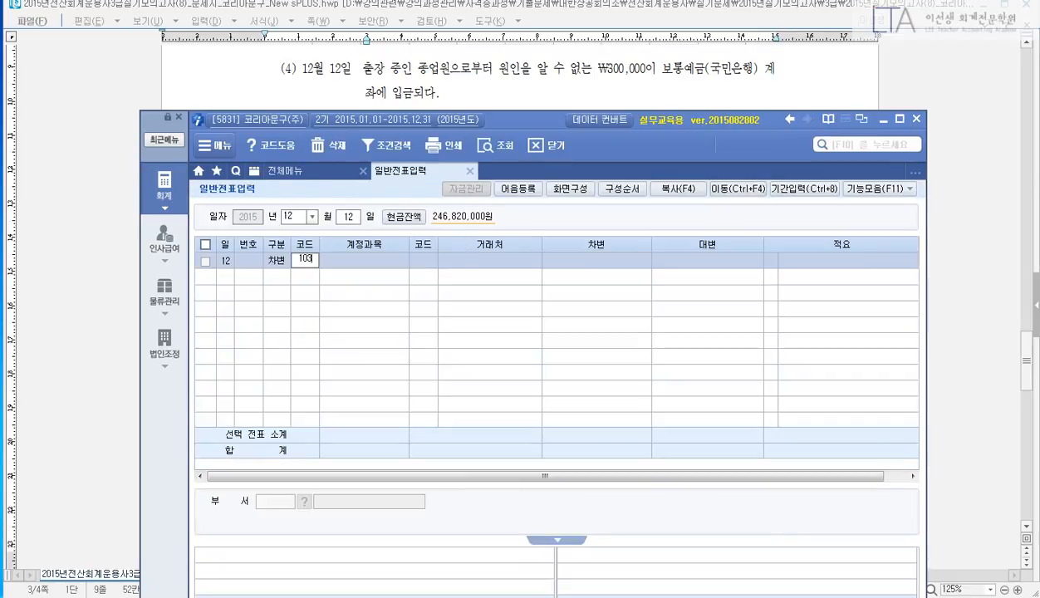
key("Return")
type("98001")
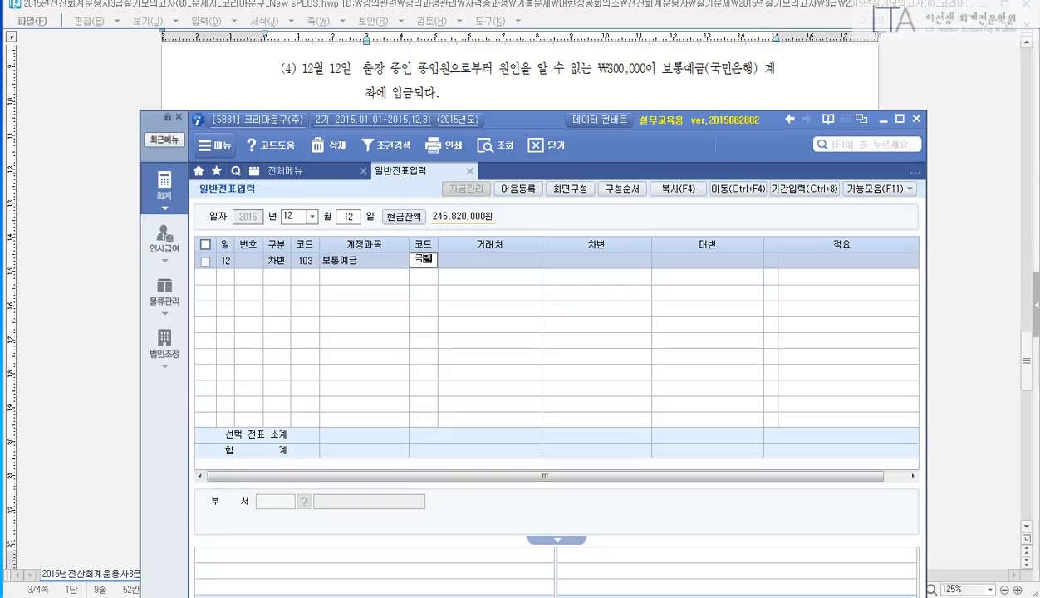
key("Return")
type("3000000")
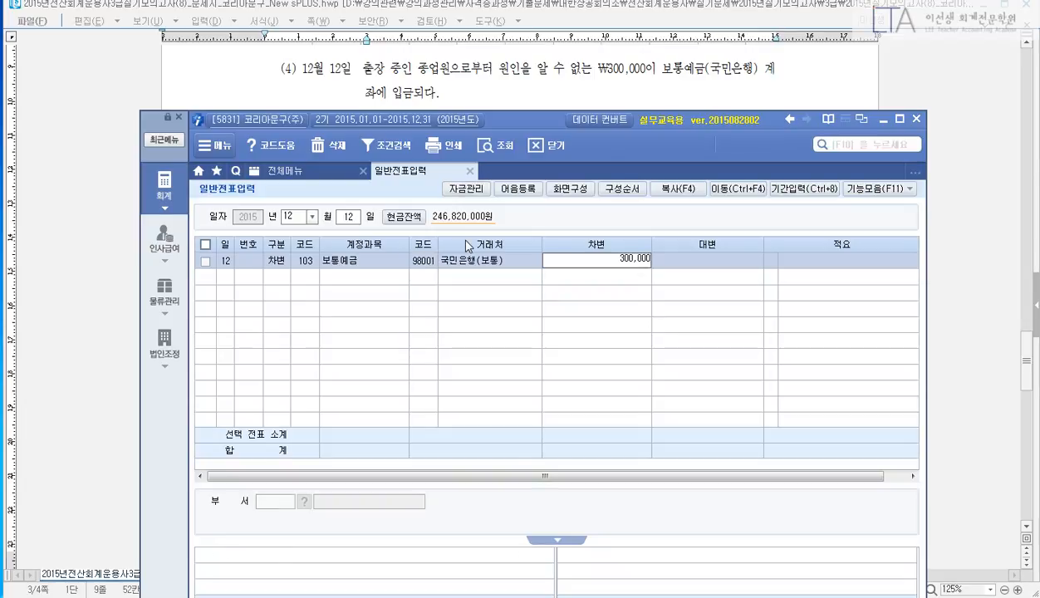
Step: Add the matching 대변 line for account 257 가수금 with 300,000 and no 거래처, completing the voucher
key("Return")
type("257")
key("Return")
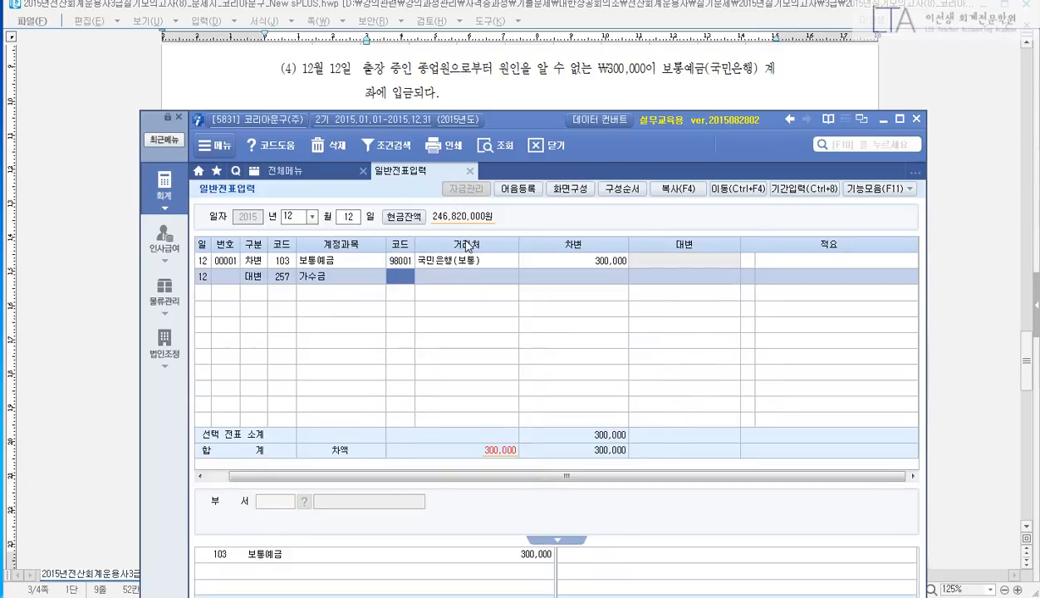
key("Return")
type("300,000")
key("Return")
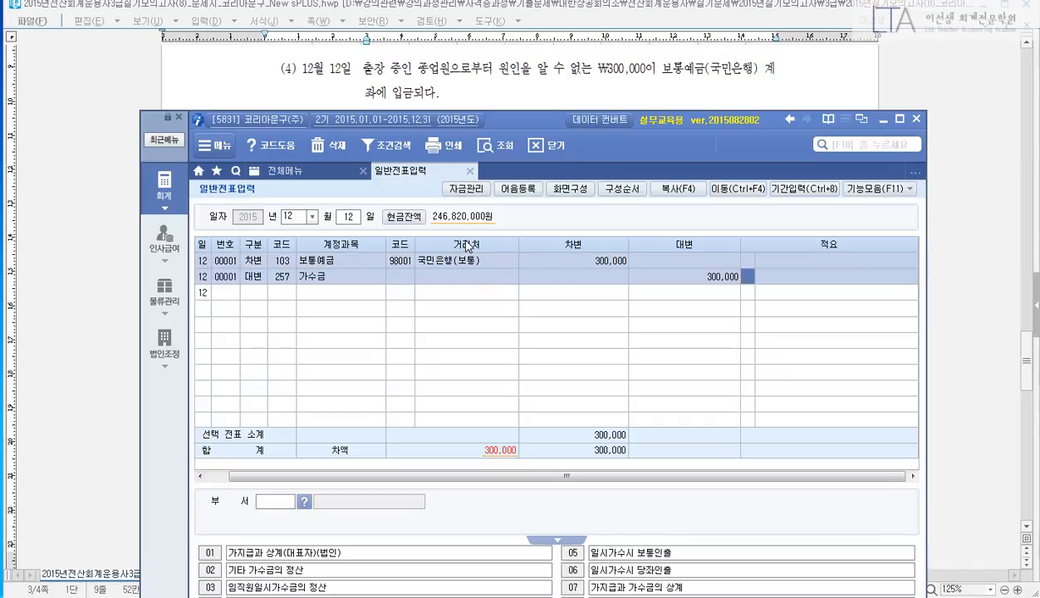
key("Return")
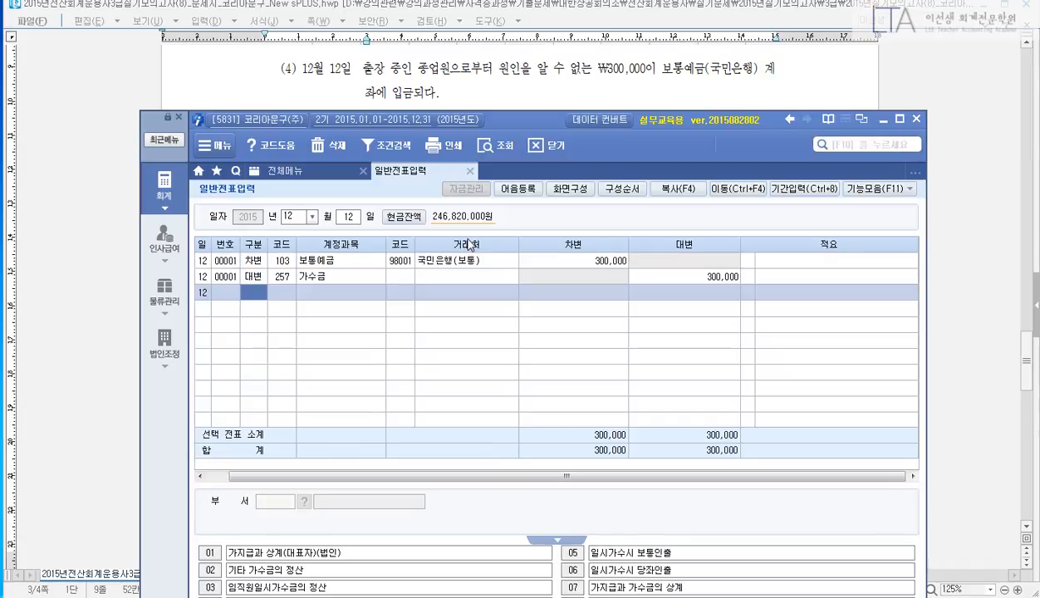
Step: Read transaction (5) in the exam document and look up the February 3 단기매매금융자산 purchase voucher in 일반전표입력
left_click(477, 96)
scroll(551, 152, "down", 2)
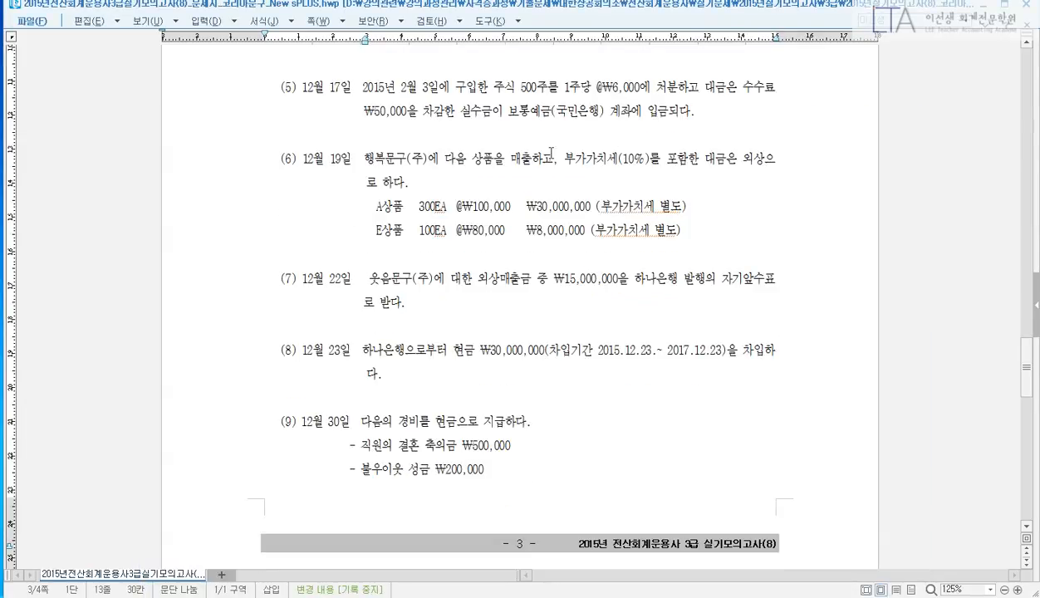
left_click(1028, 528)
left_click(1027, 527)
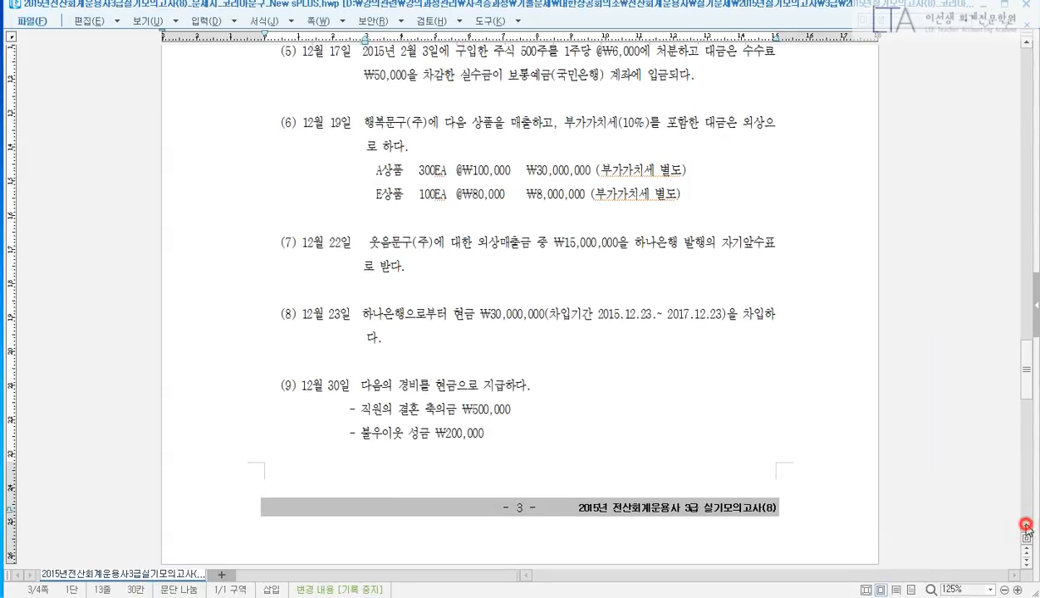
left_click(325, 595)
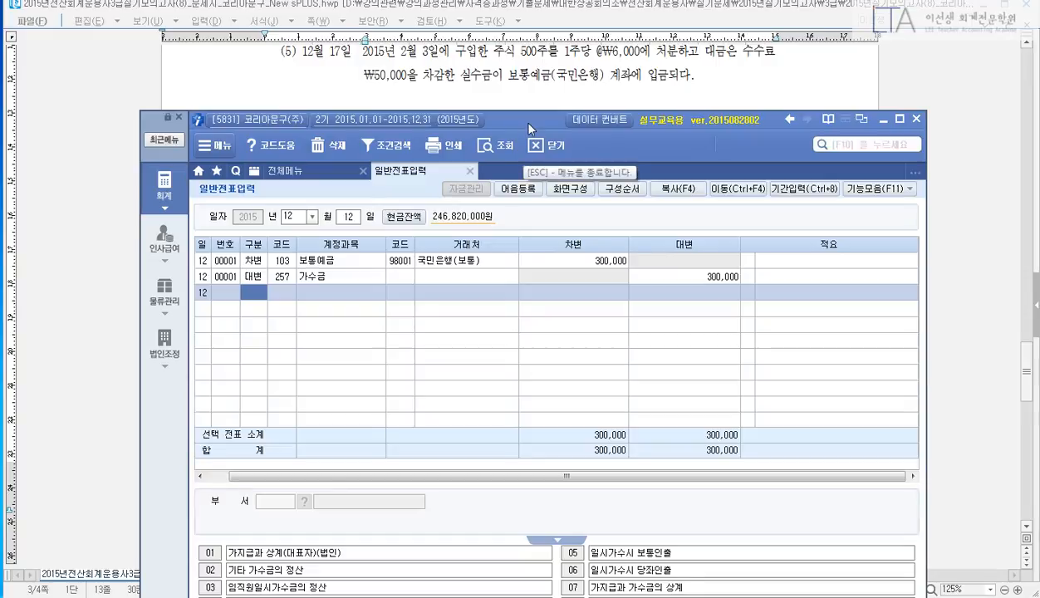
left_click_drag(516, 120, 516, 107)
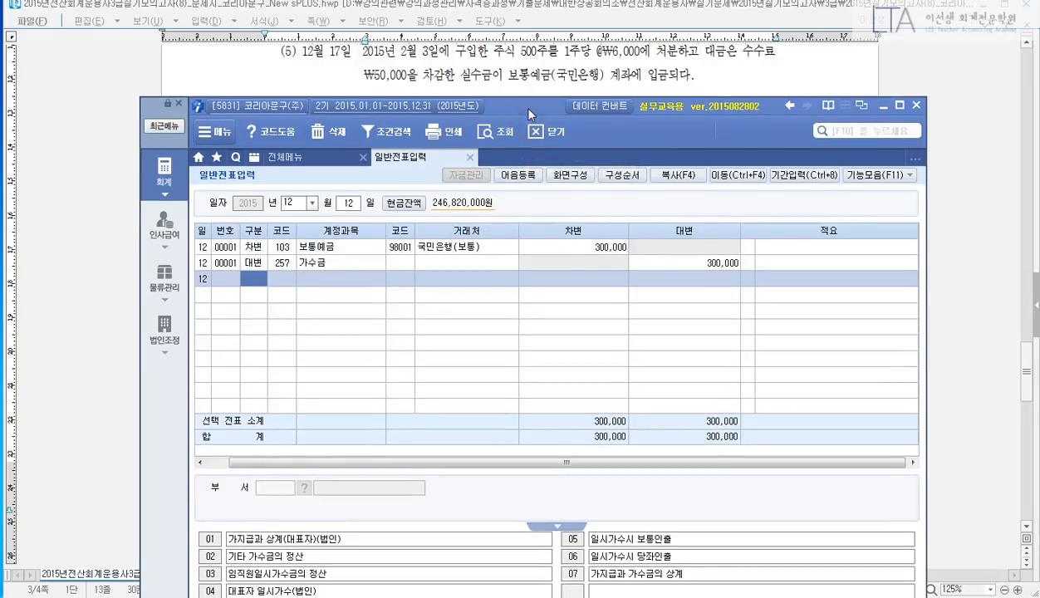
key("Escape")
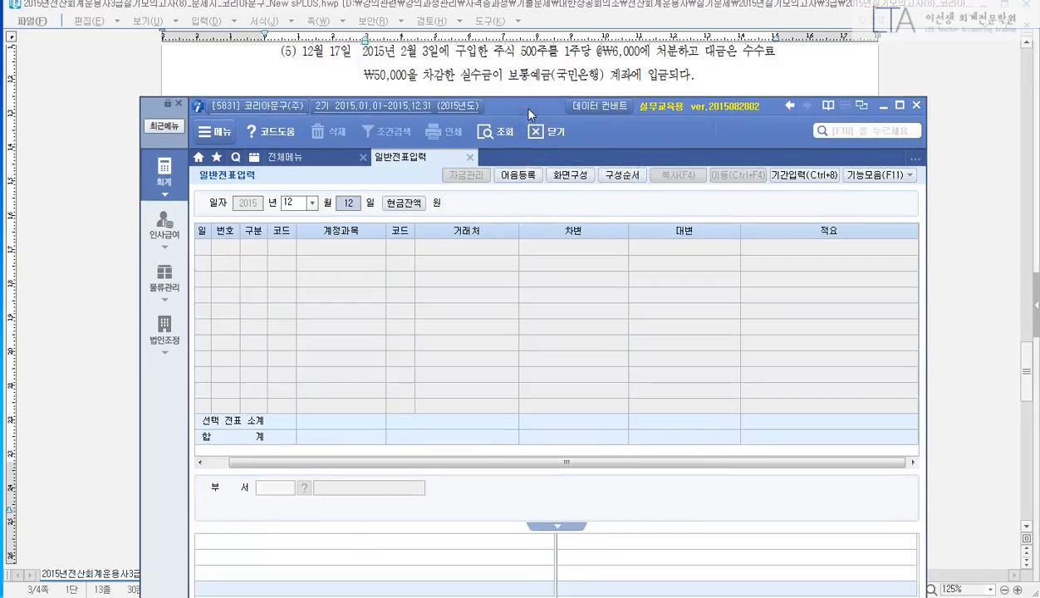
key("Escape")
key("Return")
key("Escape")
type("0203")
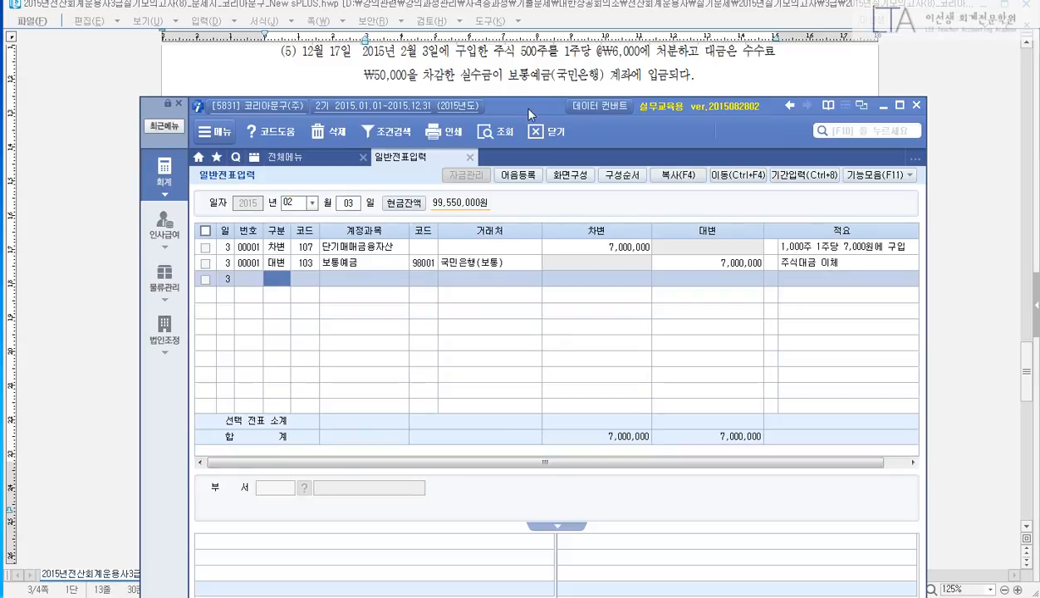
left_click(622, 251)
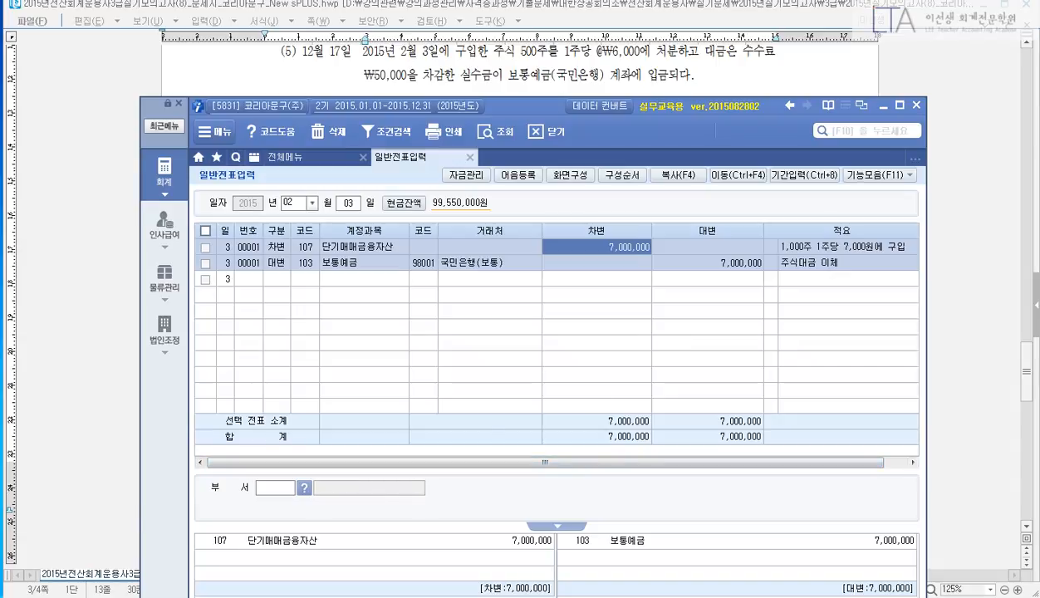
Step: Switch to a blank 메모장 window and activate the Pen annotation tool for writing over it
key("super")
left_click(12, 351)
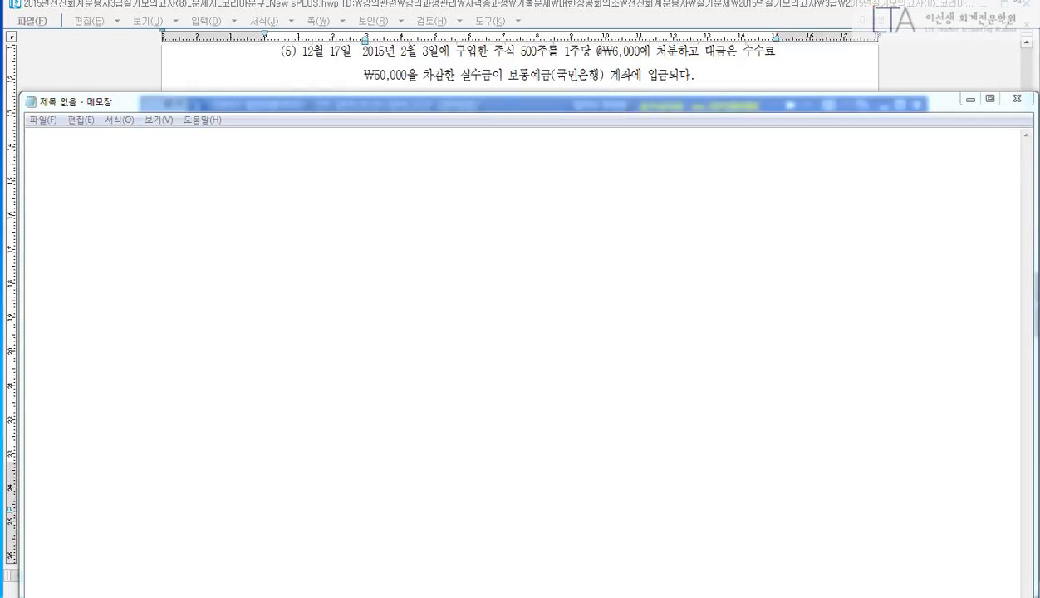
mouse_move(515, 5)
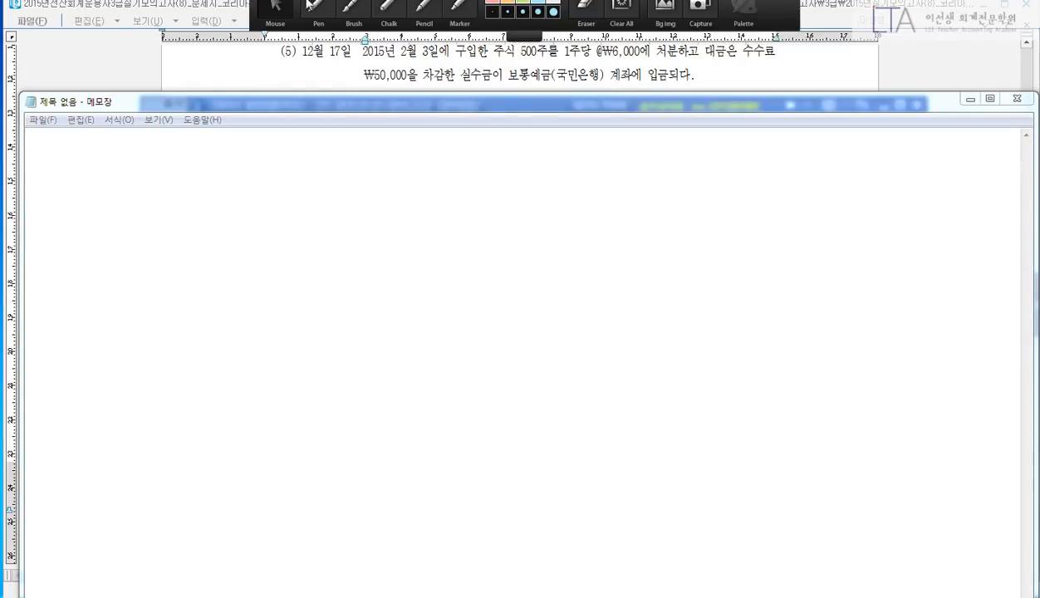
left_click(309, 7)
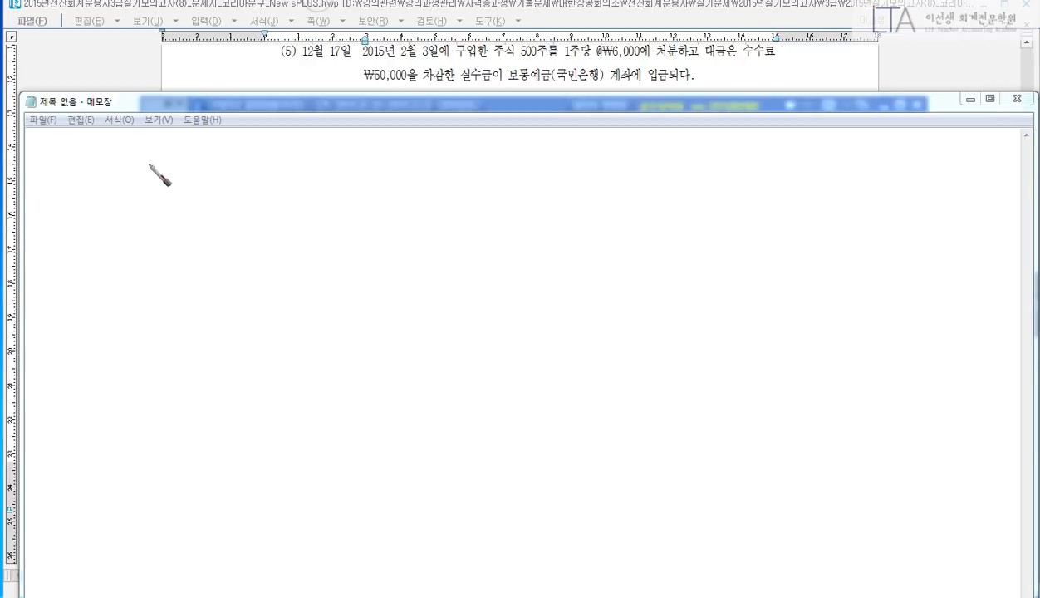
left_click(74, 152)
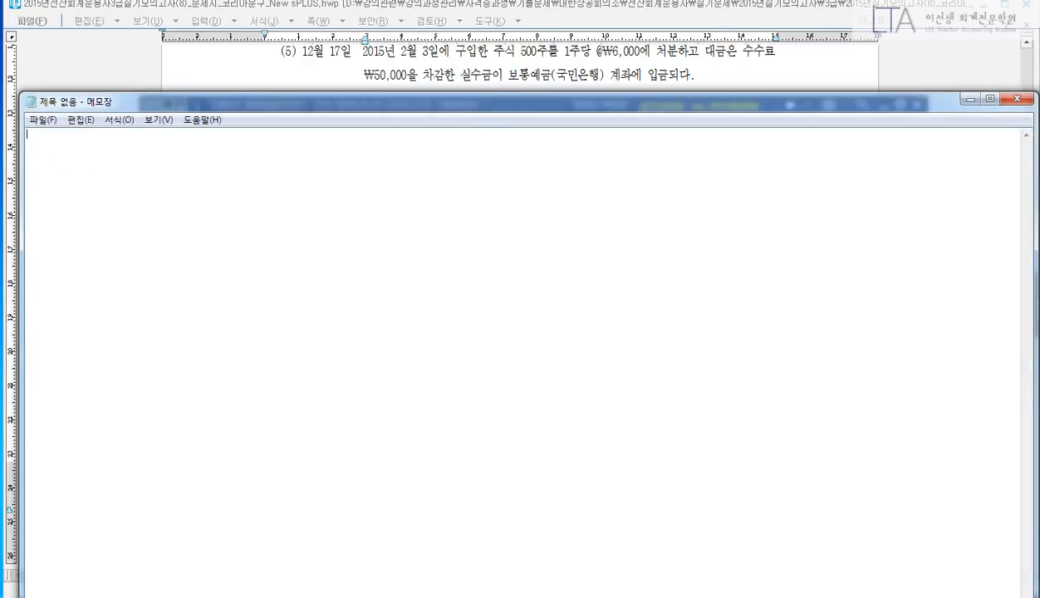
mouse_move(346, 5)
left_click(314, 7)
left_click(117, 154)
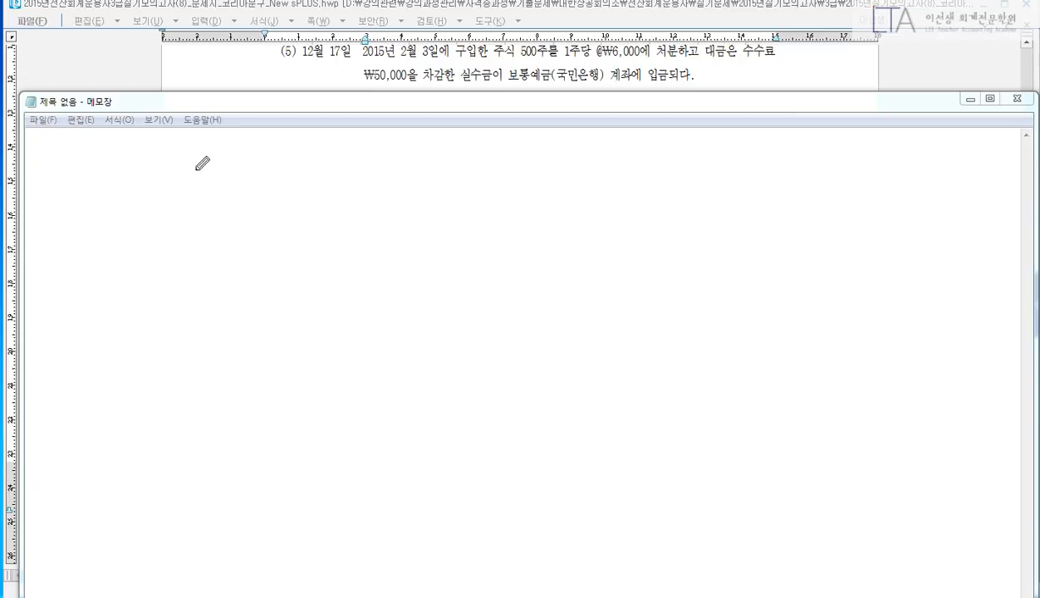
Step: Handwrite the acquisition cost calculation 7,000,000 = 1,000주 × 7,000 in red and circle the unit price
mouse_move(197, 162)
left_mouse_down()
mouse_move(324, 178)
mouse_move(449, 169)
left_mouse_up()
left_click_drag(432, 178, 451, 178)
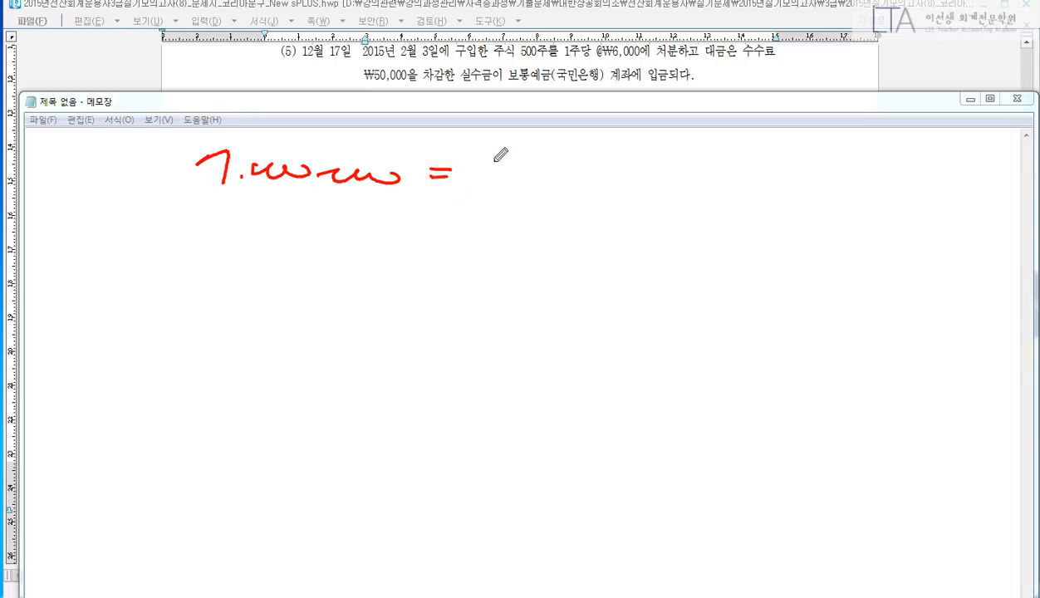
mouse_move(503, 154)
left_mouse_down()
mouse_move(489, 181)
mouse_move(583, 171)
mouse_move(605, 158)
mouse_move(637, 165)
left_mouse_up()
left_click_drag(623, 168, 624, 186)
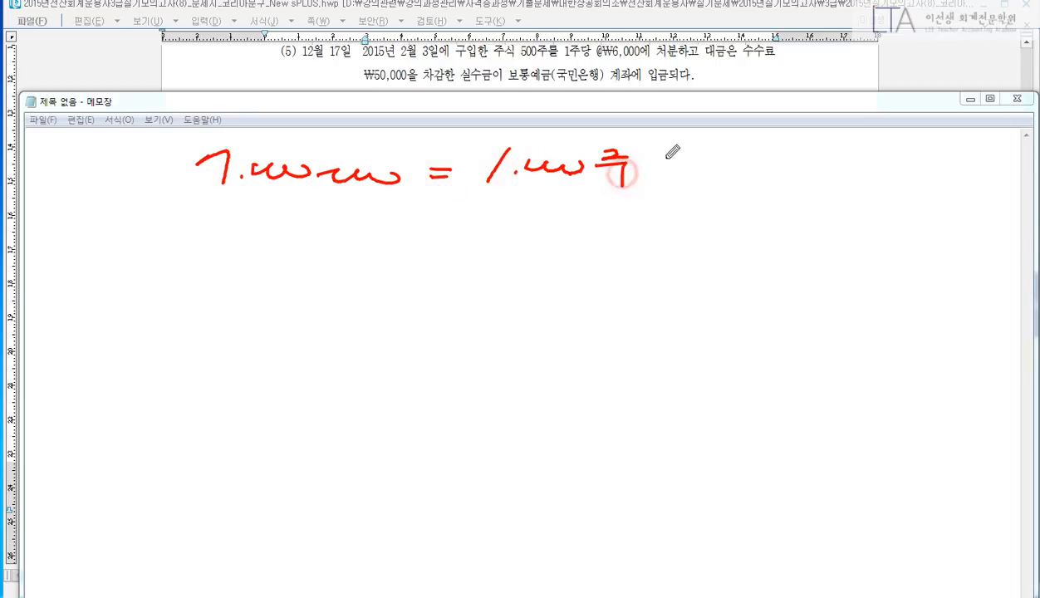
mouse_move(668, 158)
left_mouse_down()
mouse_move(652, 173)
mouse_move(835, 172)
mouse_move(746, 144)
mouse_move(856, 207)
left_mouse_up()
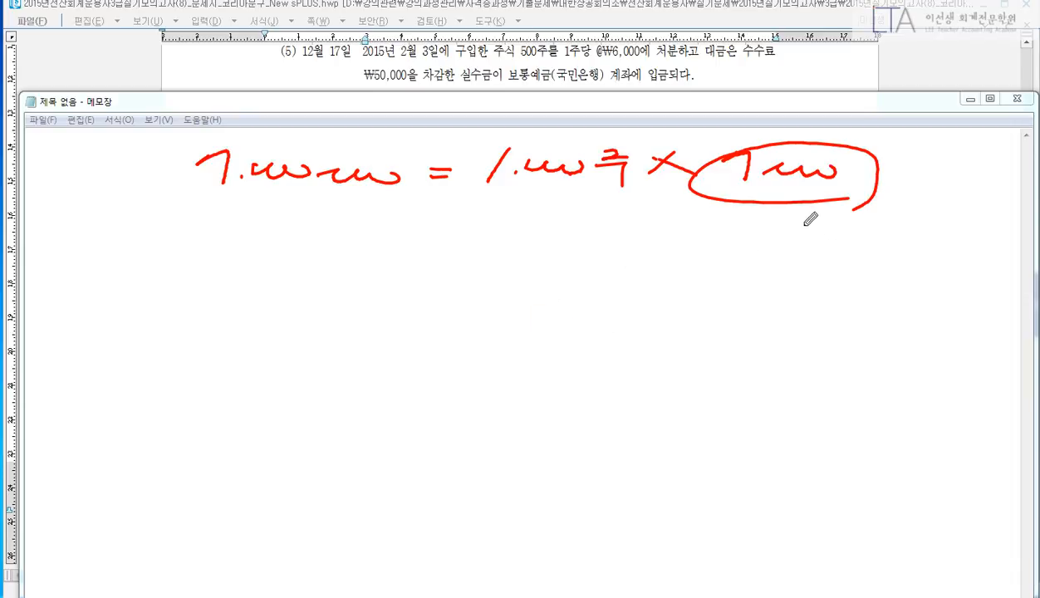
Step: Draw an arrow down from the circled unit price and handwrite the selling price 6,000 beneath it
left_click_drag(803, 222, 802, 262)
left_click_drag(777, 249, 831, 253)
mouse_move(757, 295)
left_mouse_down()
mouse_move(765, 334)
mouse_move(864, 337)
left_mouse_up()
left_click(780, 336)
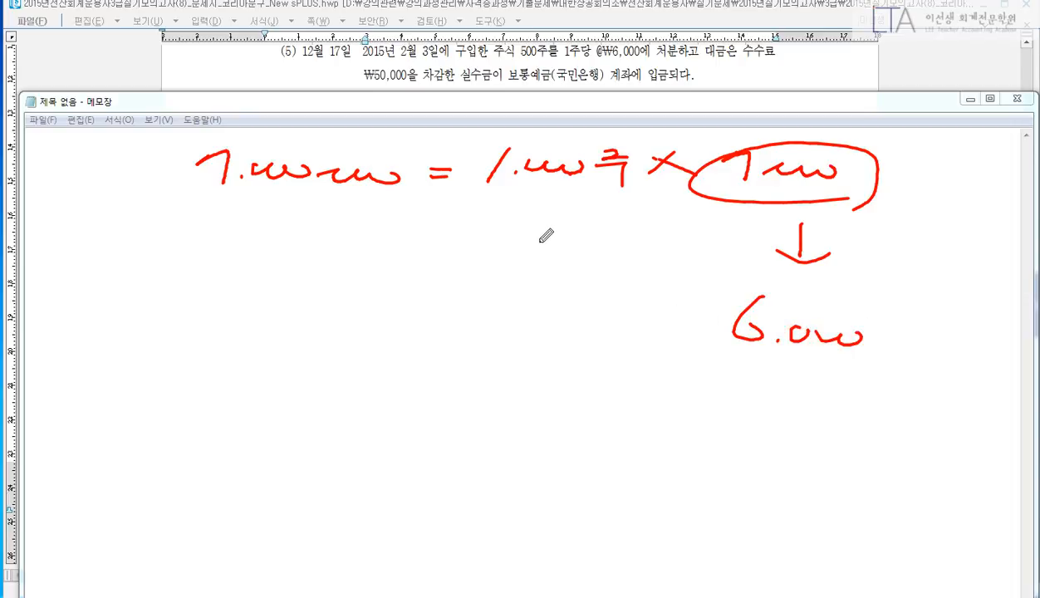
Step: Handwrite 500주 × 7,000 under the cost calculation and 500주 beside the 6,000, and draw a box around both lines
mouse_move(552, 206)
left_mouse_down()
mouse_move(547, 234)
mouse_move(608, 215)
mouse_move(744, 240)
mouse_move(837, 224)
left_mouse_up()
left_click_drag(656, 211, 690, 229)
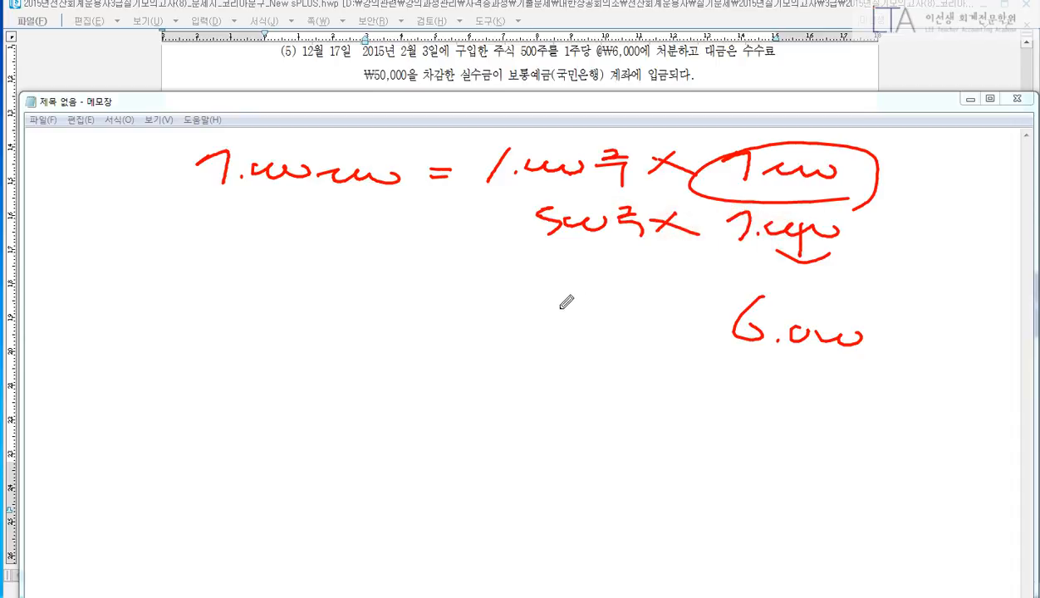
mouse_move(561, 301)
left_mouse_down()
mouse_move(552, 301)
mouse_move(555, 325)
mouse_move(650, 306)
mouse_move(665, 326)
left_mouse_up()
left_click(686, 313)
left_click(698, 310)
left_click_drag(525, 214, 525, 331)
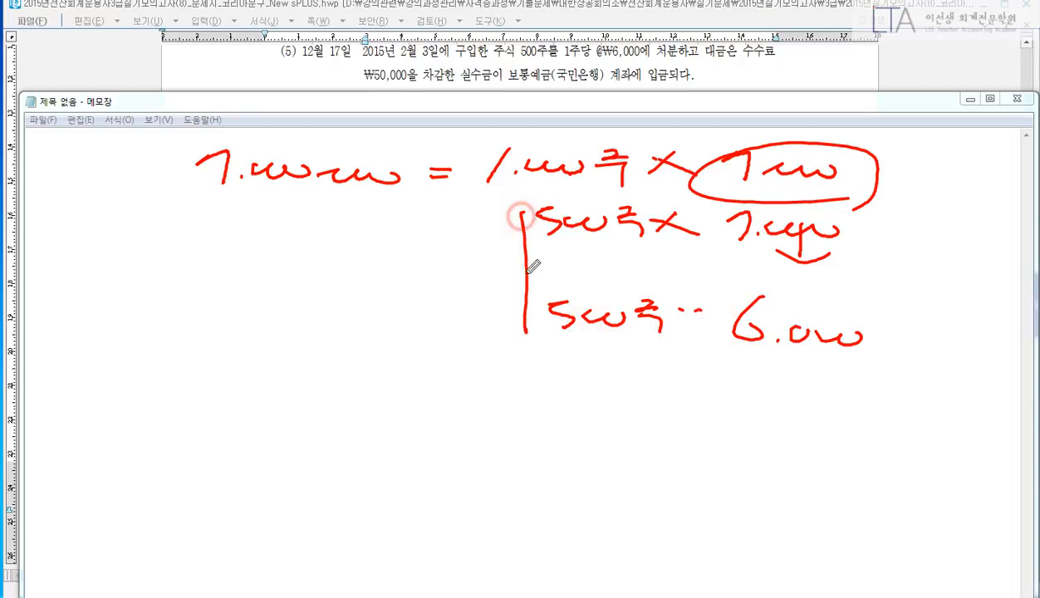
mouse_move(530, 202)
left_mouse_down()
mouse_move(940, 220)
mouse_move(890, 345)
mouse_move(549, 348)
mouse_move(525, 330)
left_mouse_up()
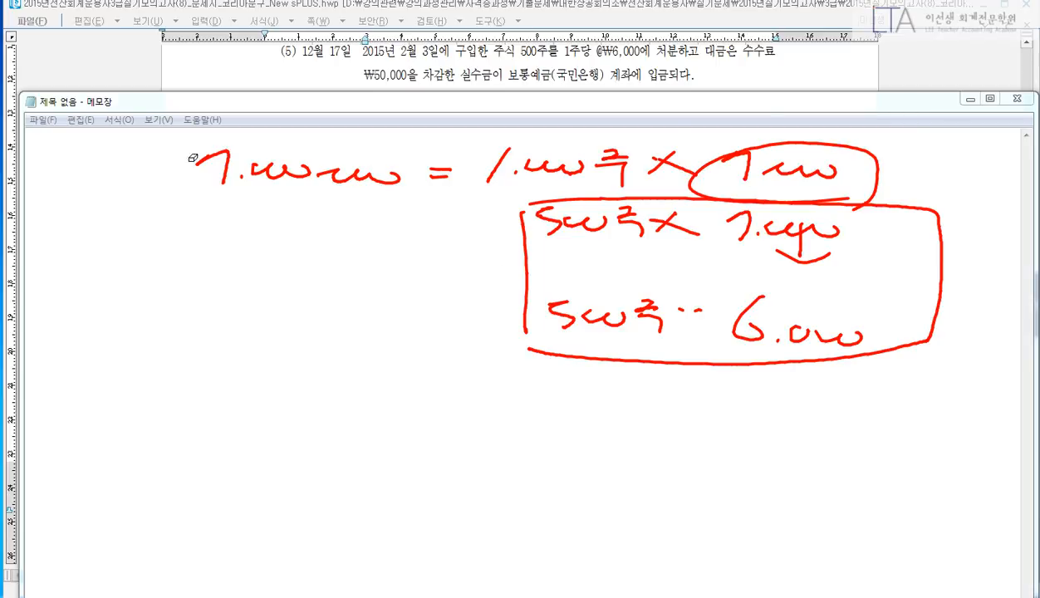
Step: Erase all handwriting over the blank 메모장 window and draw a slanted red divider for a journal entry
mouse_move(166, 135)
left_mouse_down()
mouse_move(580, 237)
mouse_move(954, 391)
left_mouse_up()
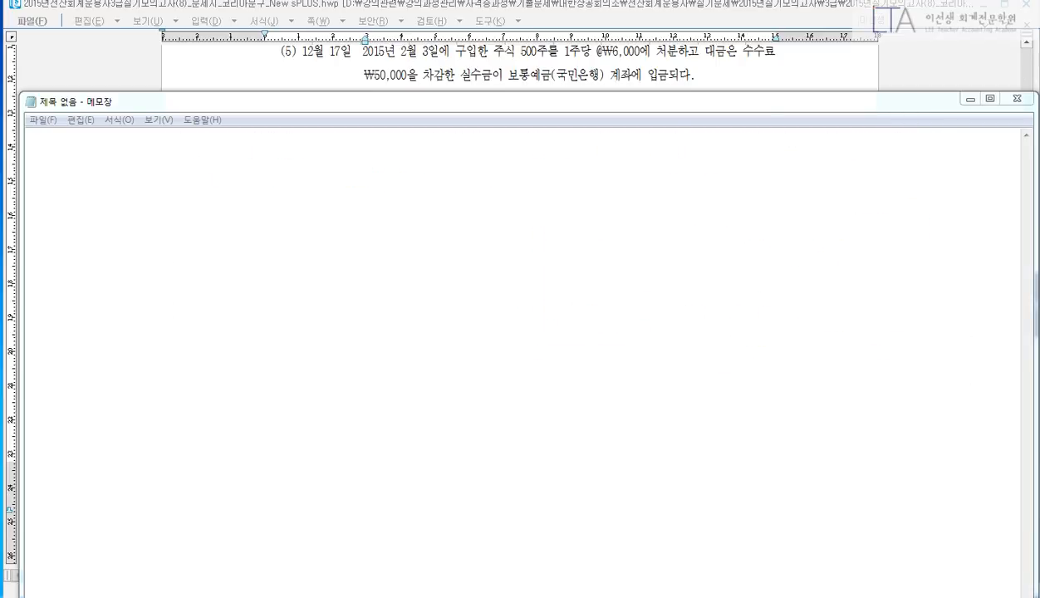
left_click_drag(552, 149, 461, 313)
Step: Handwrite 단.매.금 3,500,000 on the credit side of the slanted divider
left_click_drag(587, 161, 616, 187)
mouse_move(617, 172)
left_mouse_down()
mouse_move(641, 171)
mouse_move(636, 197)
left_mouse_up()
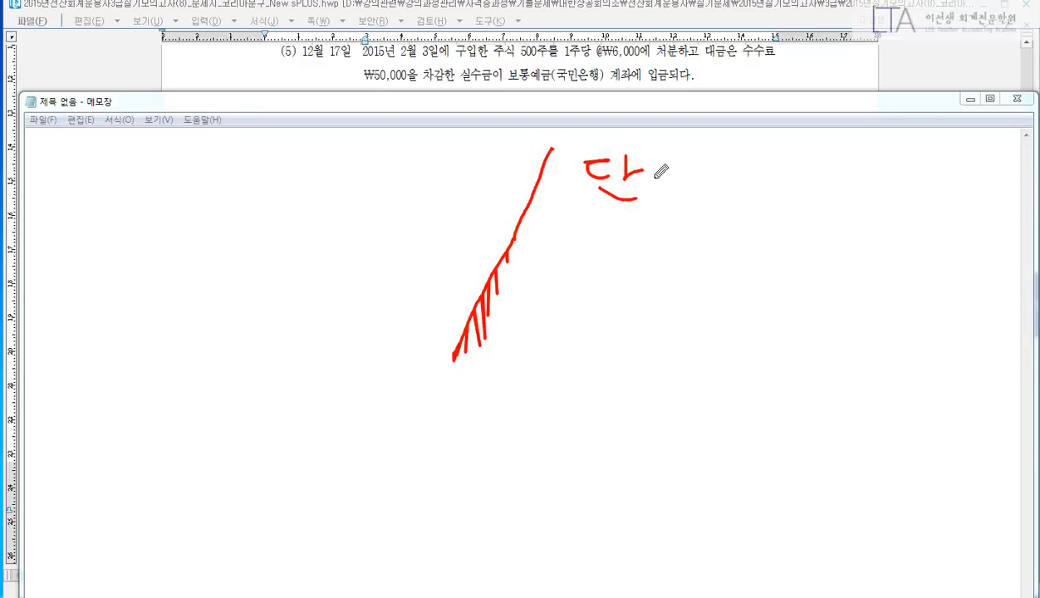
left_click(656, 177)
mouse_move(673, 164)
left_mouse_down()
mouse_move(675, 181)
mouse_move(703, 184)
left_mouse_up()
left_click_drag(704, 175, 716, 172)
left_click_drag(718, 159, 720, 196)
left_click(735, 176)
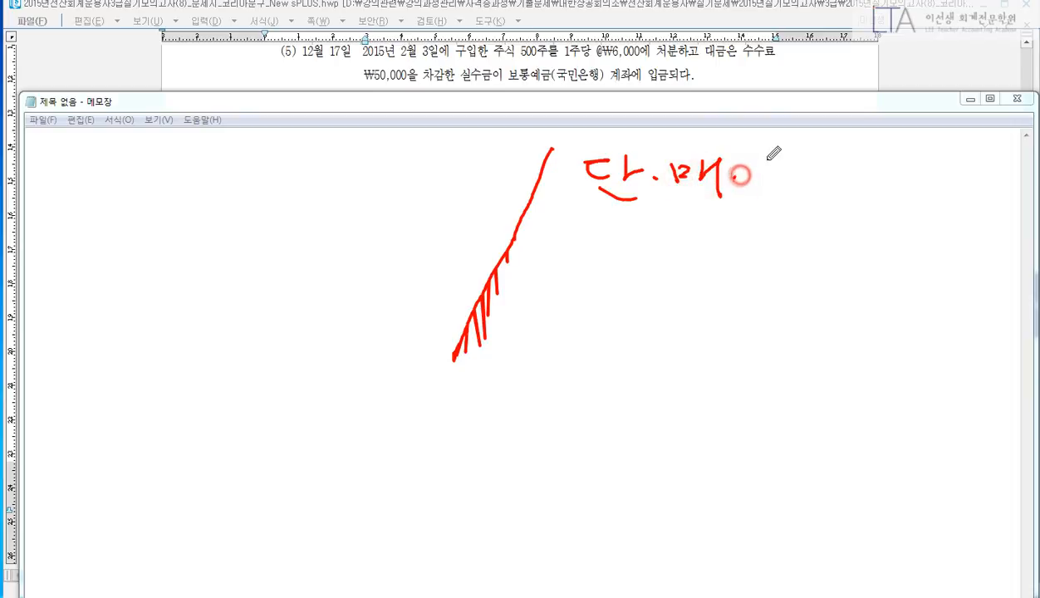
left_click_drag(754, 164, 786, 183)
left_click_drag(761, 188, 785, 198)
mouse_move(822, 167)
left_mouse_down()
mouse_move(853, 172)
mouse_move(846, 189)
left_mouse_up()
left_click(873, 186)
mouse_move(913, 155)
left_mouse_down()
mouse_move(899, 186)
mouse_move(930, 166)
mouse_move(1028, 184)
left_mouse_up()
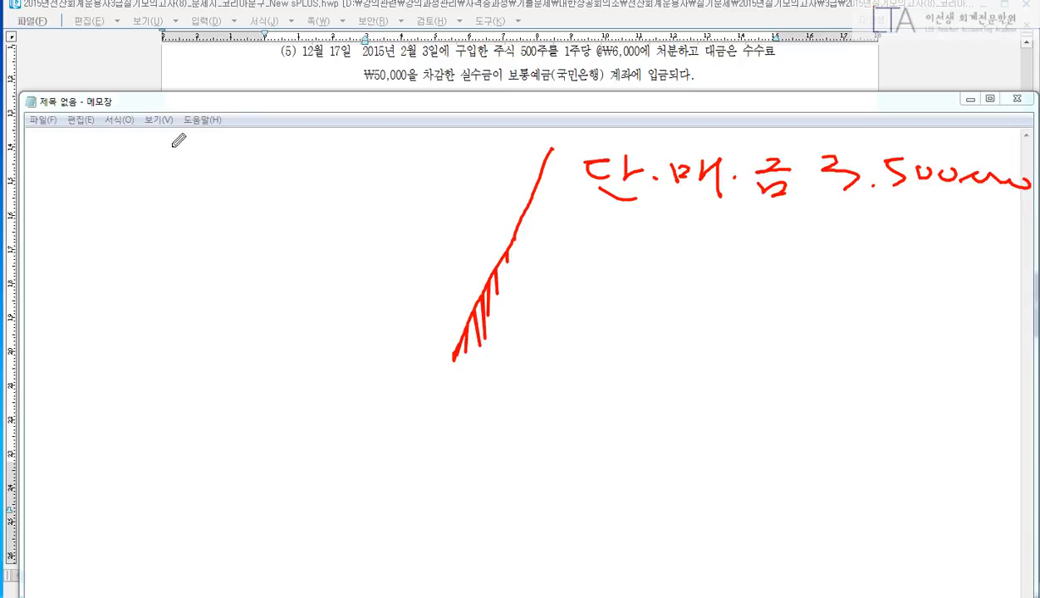
Step: Handwrite 보.예 3,000,000 on the debit side of the slanted divider
mouse_move(171, 148)
left_mouse_down()
mouse_move(207, 148)
mouse_move(200, 156)
left_mouse_up()
mouse_move(194, 158)
left_mouse_down()
mouse_move(192, 177)
mouse_move(218, 180)
mouse_move(275, 166)
mouse_move(293, 194)
left_mouse_up()
left_click(225, 165)
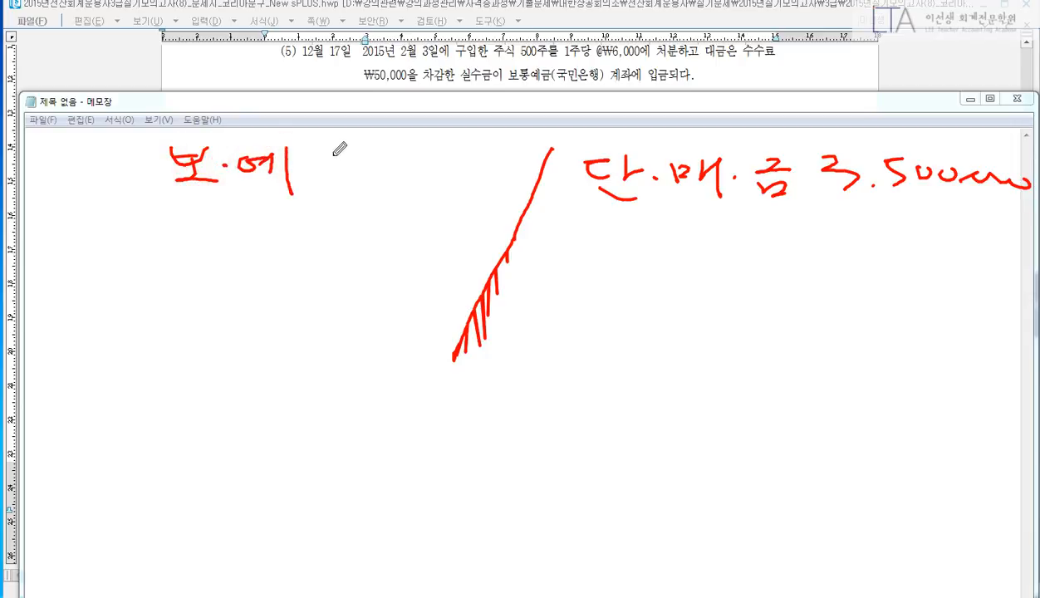
mouse_move(335, 158)
left_mouse_down()
mouse_move(348, 178)
mouse_move(541, 165)
left_mouse_up()
left_click(364, 174)
left_click(476, 177)
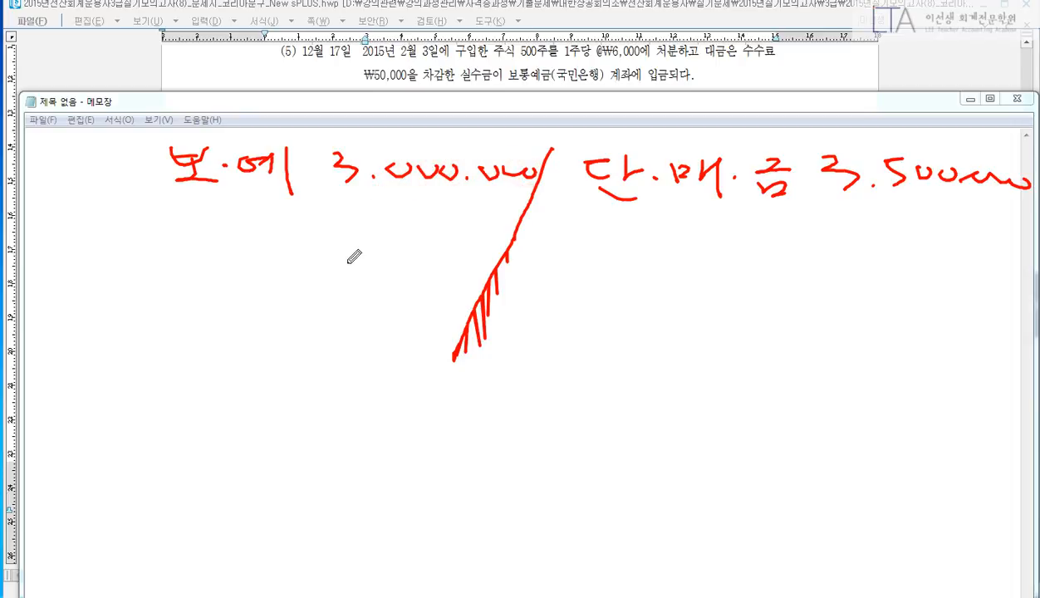
Step: Handwrite 처분손실 500,000 beneath the 보.예 line on the debit side
mouse_move(367, 259)
left_mouse_down()
mouse_move(355, 283)
mouse_move(485, 273)
left_mouse_up()
mouse_move(207, 248)
left_mouse_down()
mouse_move(213, 260)
mouse_move(255, 244)
mouse_move(283, 290)
left_mouse_up()
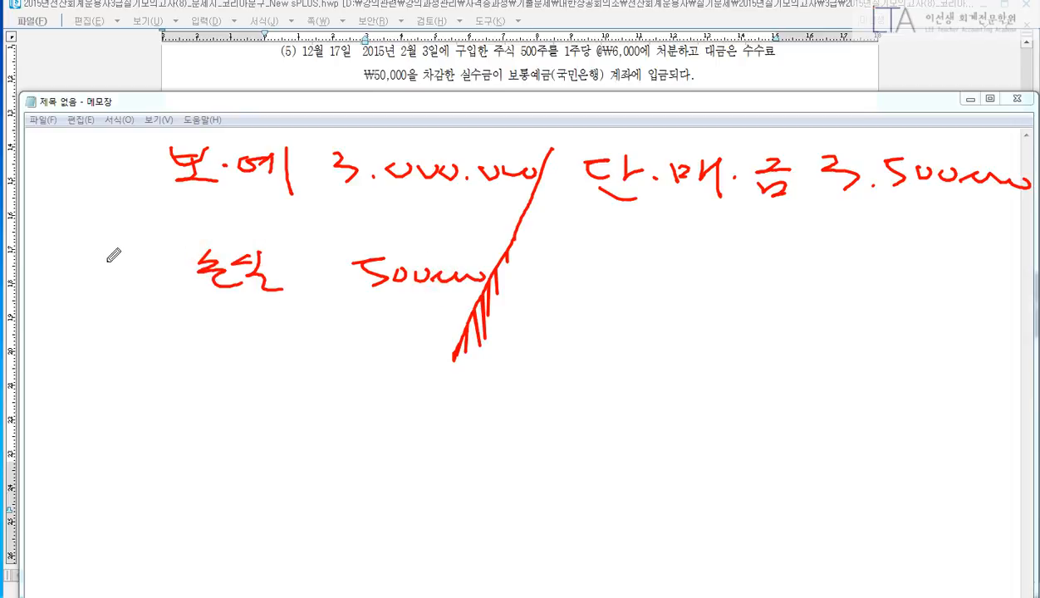
mouse_move(110, 257)
left_mouse_down()
mouse_move(116, 272)
mouse_move(147, 280)
mouse_move(179, 267)
mouse_move(157, 272)
mouse_move(206, 293)
left_mouse_up()
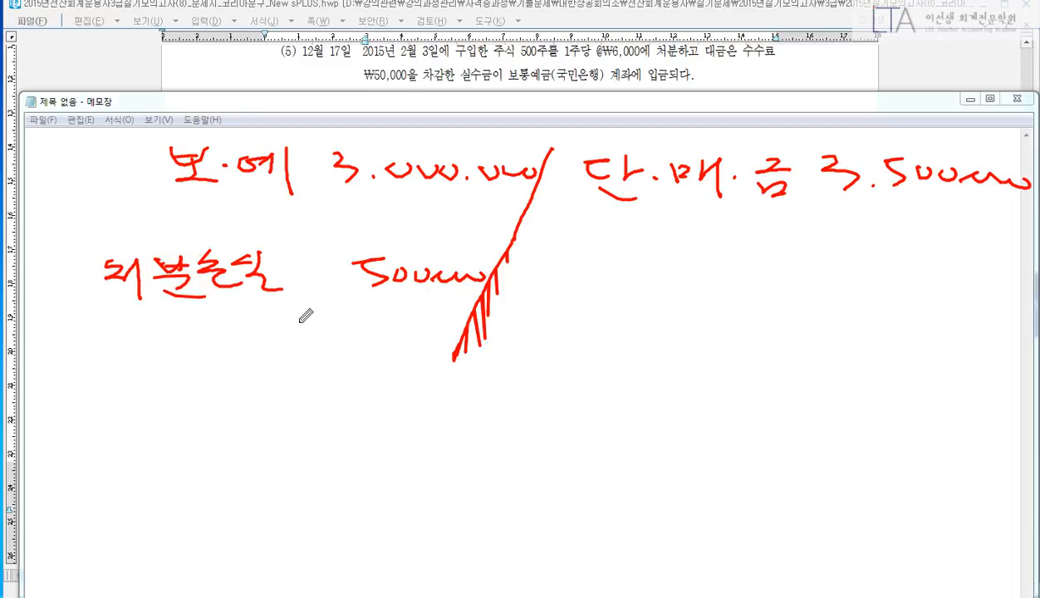
Step: Circle the ₩50,000 fee in the exam text and handwrite + 50,000 beneath the 500,000 loss
mouse_move(421, 92)
left_mouse_down()
mouse_move(332, 80)
mouse_move(419, 60)
mouse_move(403, 101)
left_mouse_up()
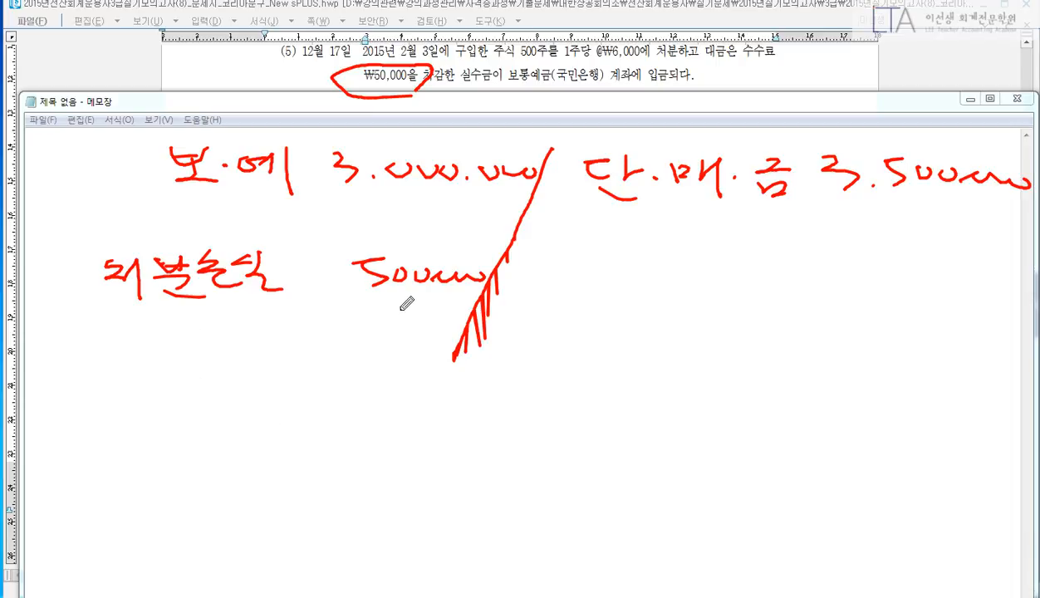
mouse_move(396, 309)
left_mouse_down()
mouse_move(436, 309)
mouse_move(388, 355)
left_mouse_up()
left_click_drag(400, 344, 460, 353)
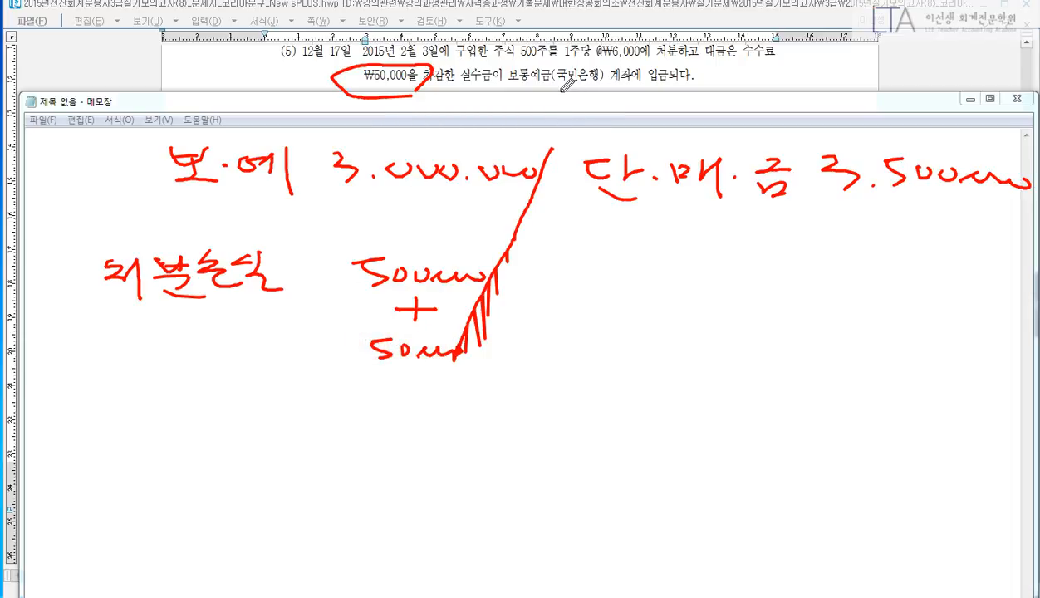
Step: Underline the 국민은행 deposit text, strike out the handwritten 3,000,000 and write 2,950,000 above it
left_click_drag(564, 91, 674, 90)
left_click_drag(334, 153, 577, 239)
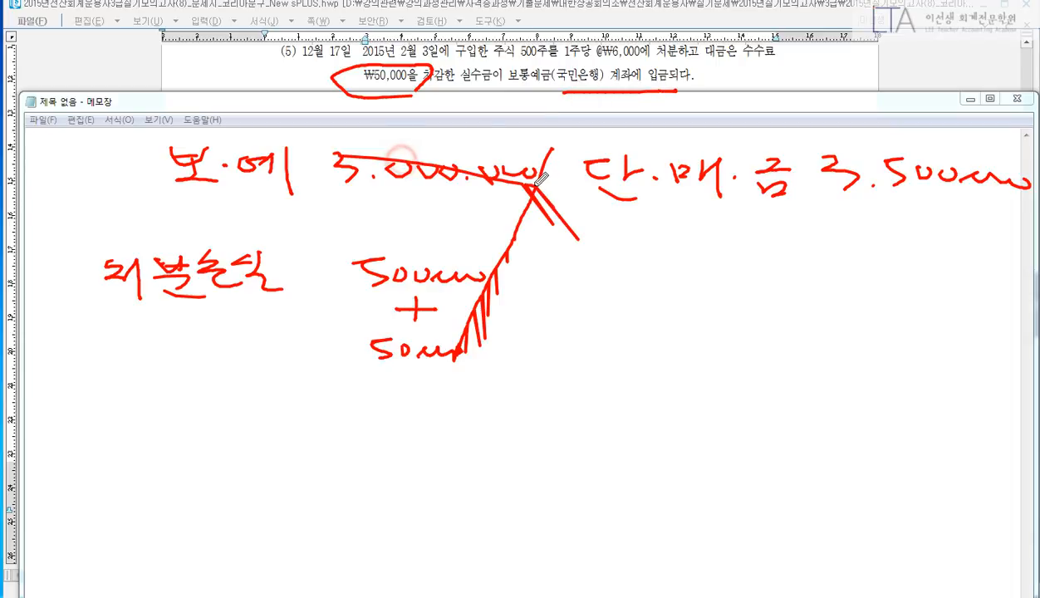
left_click(366, 138)
mouse_move(337, 123)
left_mouse_down()
mouse_move(381, 143)
mouse_move(404, 130)
mouse_move(410, 141)
mouse_move(436, 127)
mouse_move(527, 130)
left_mouse_up()
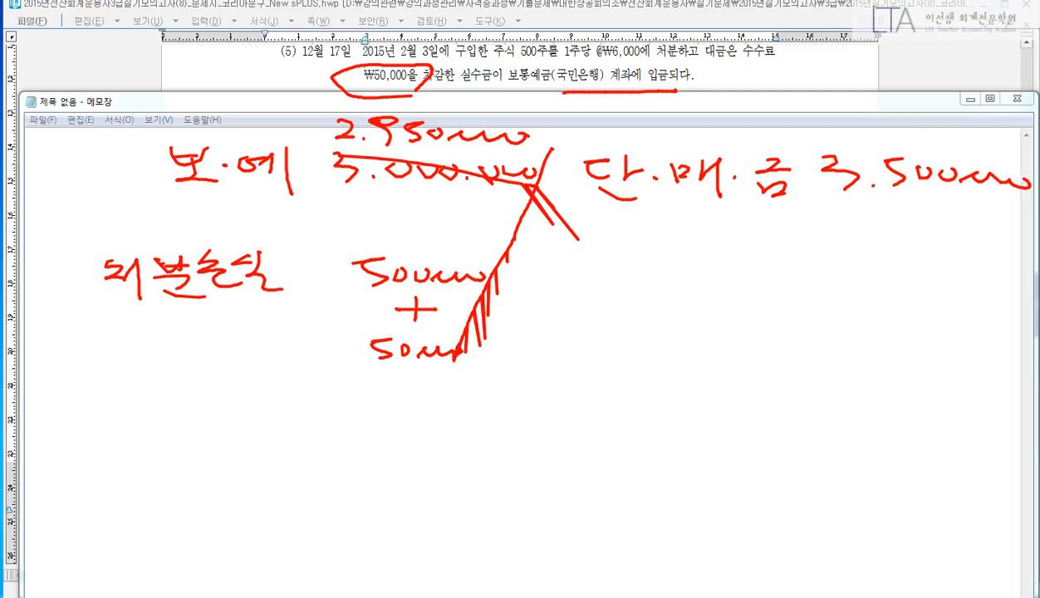
Step: Leave the pen annotation and set the 일반전표입력 date in New sPLUS to December 17
key("Escape")
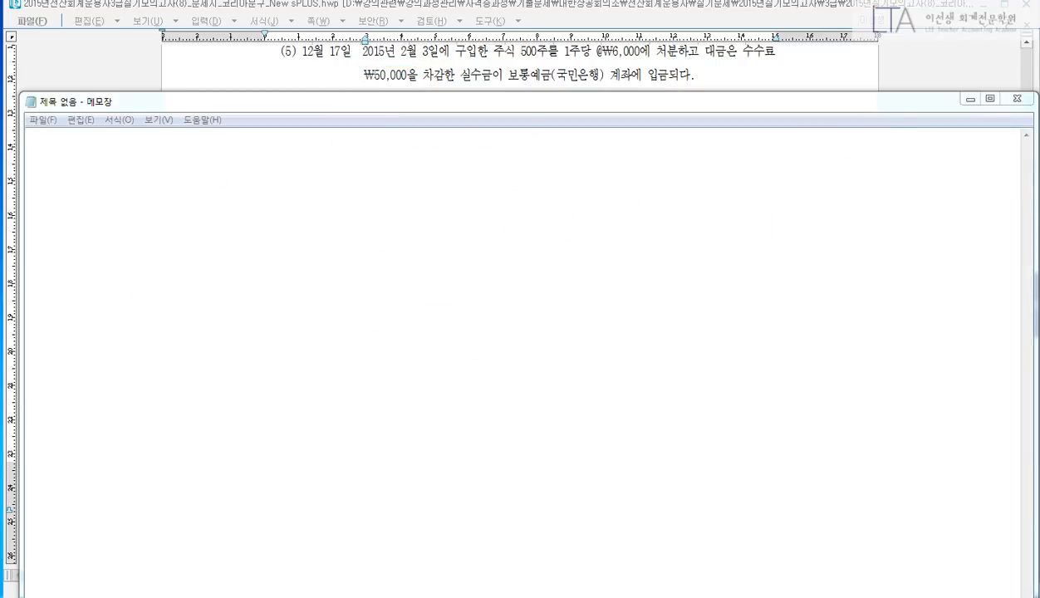
key("alt+Tab")
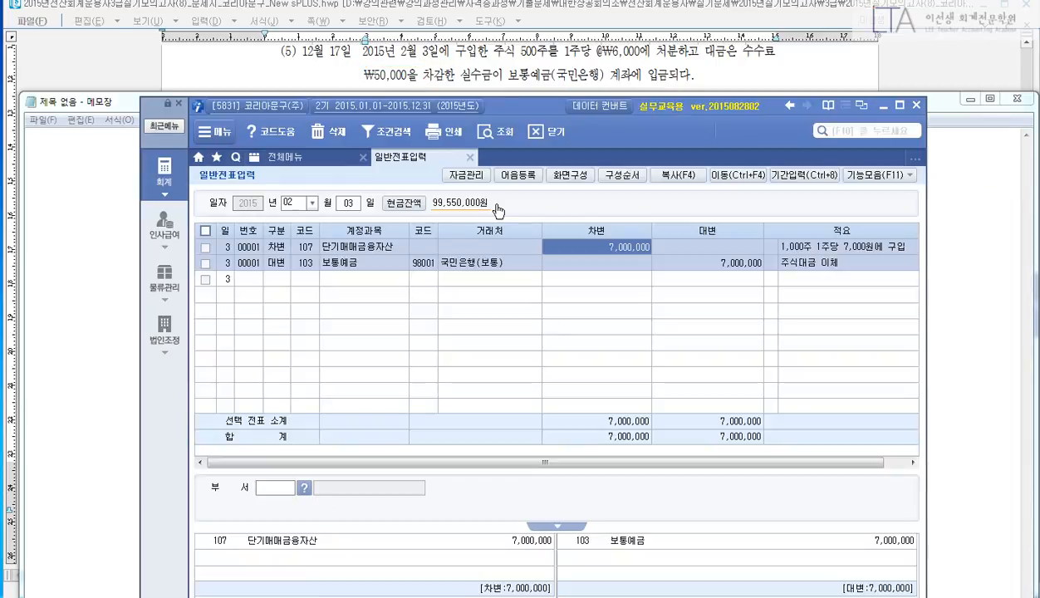
left_click(494, 356)
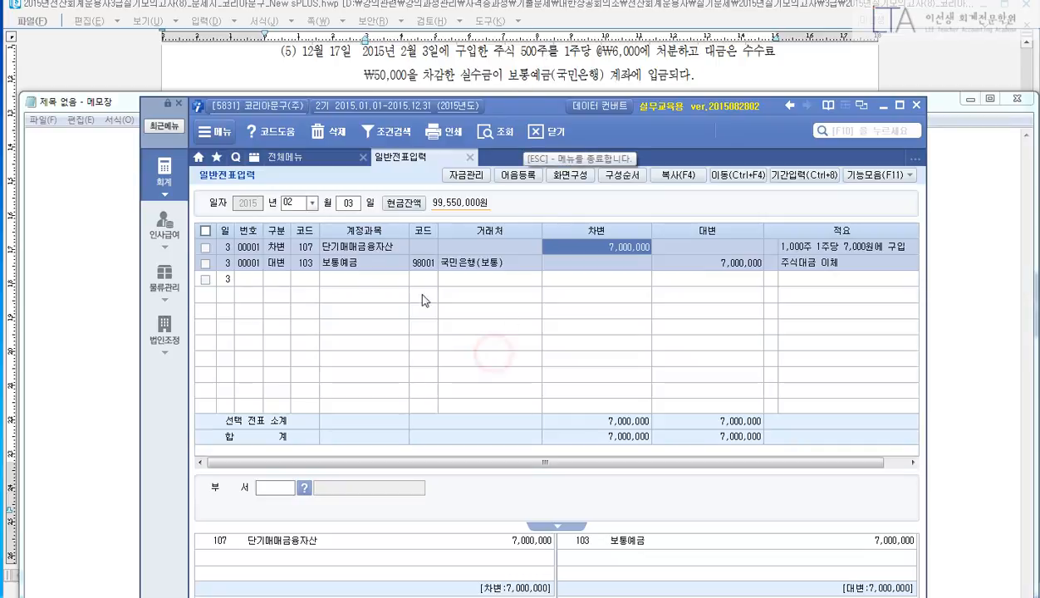
left_click(294, 200)
type("12")
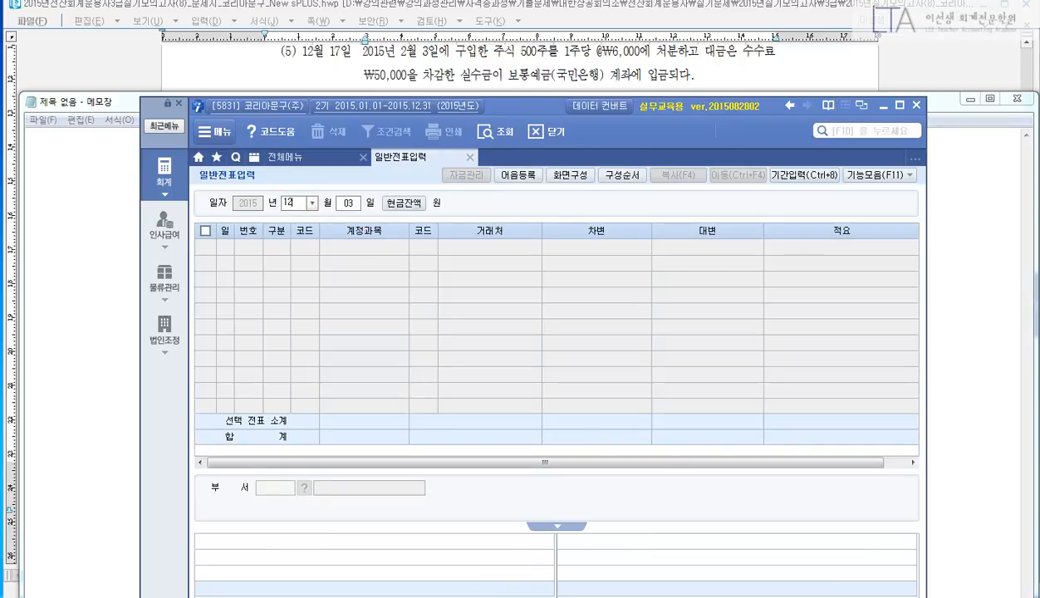
key("Return")
type("17")
key("Return")
Step: Enter a credit line for account 107 단기매매금융자산 with the amount 3,500,000
type("4")
key("Return")
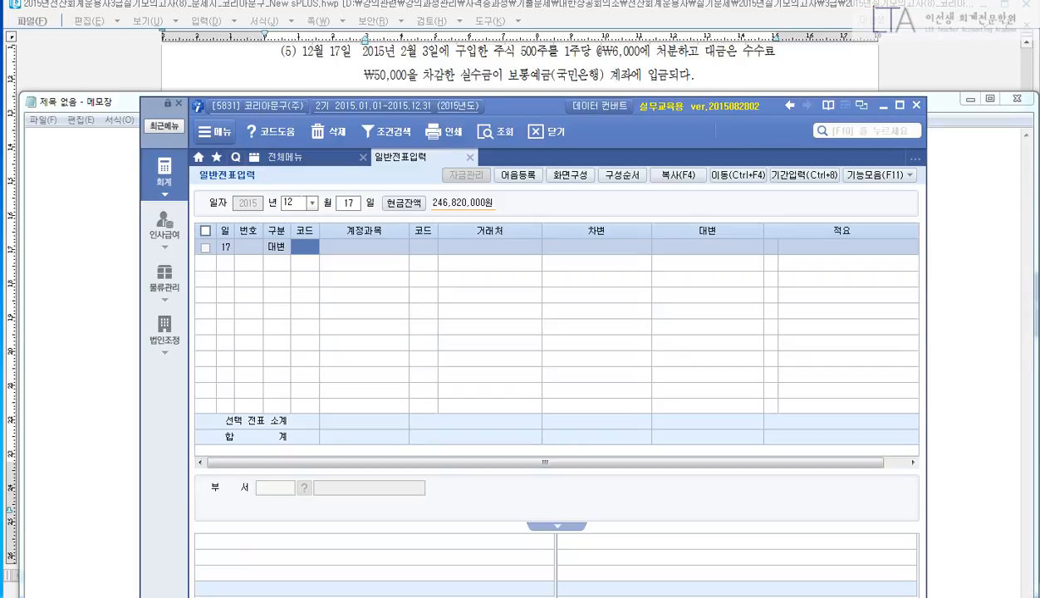
type("107")
key("Return")
key("Return")
key("Return")
type("3")
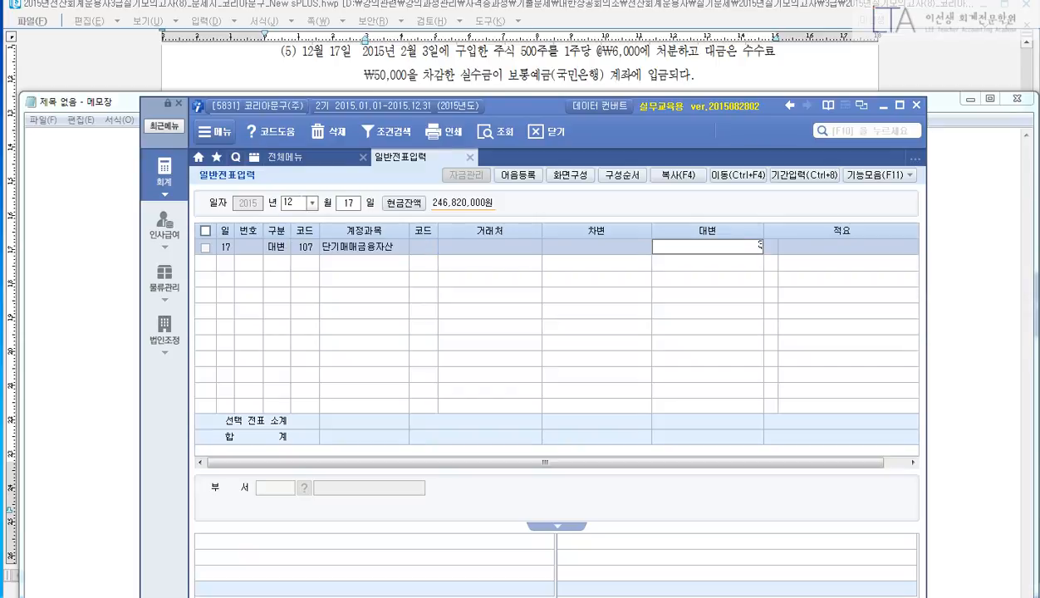
type(",500,000")
key("Return")
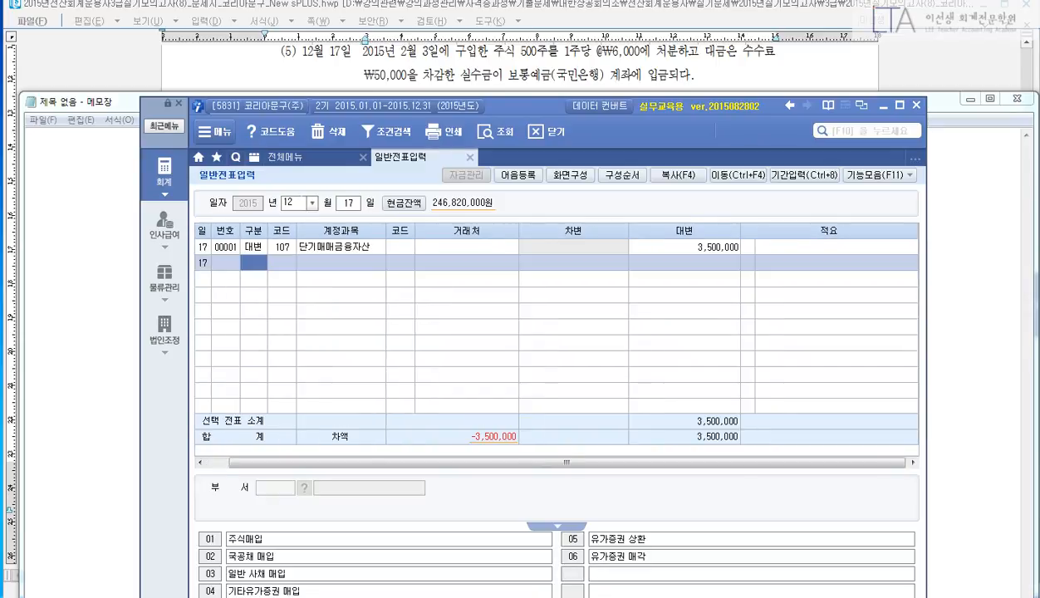
Step: Enter a debit line for account 103 보통예금 with partner 98001 국민은행(보통) and the amount 3,000,000
type("3")
key("Return")
type("103")
key("Return")
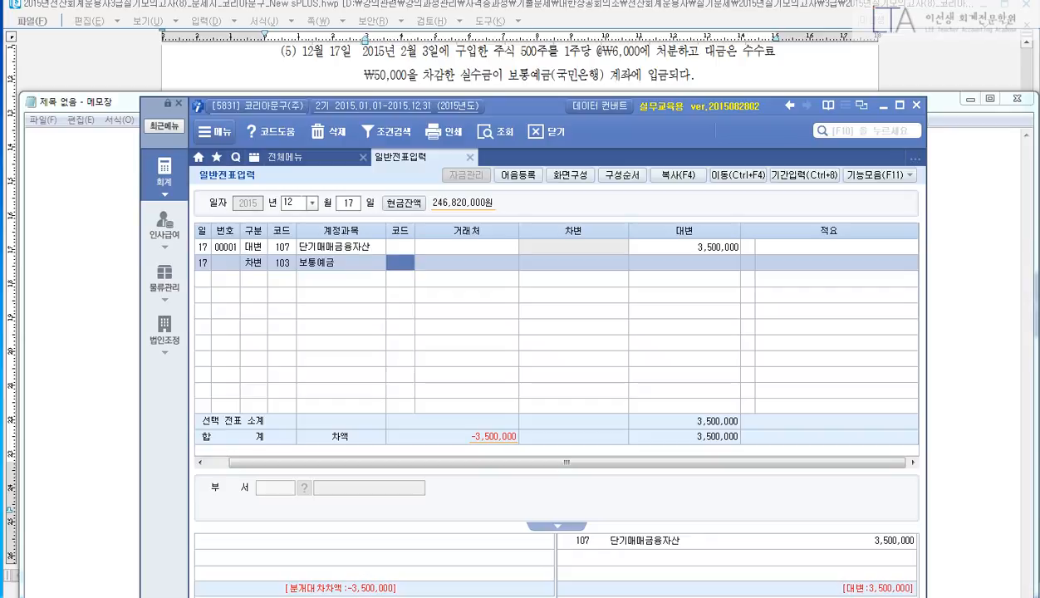
type("98001")
key("Return")
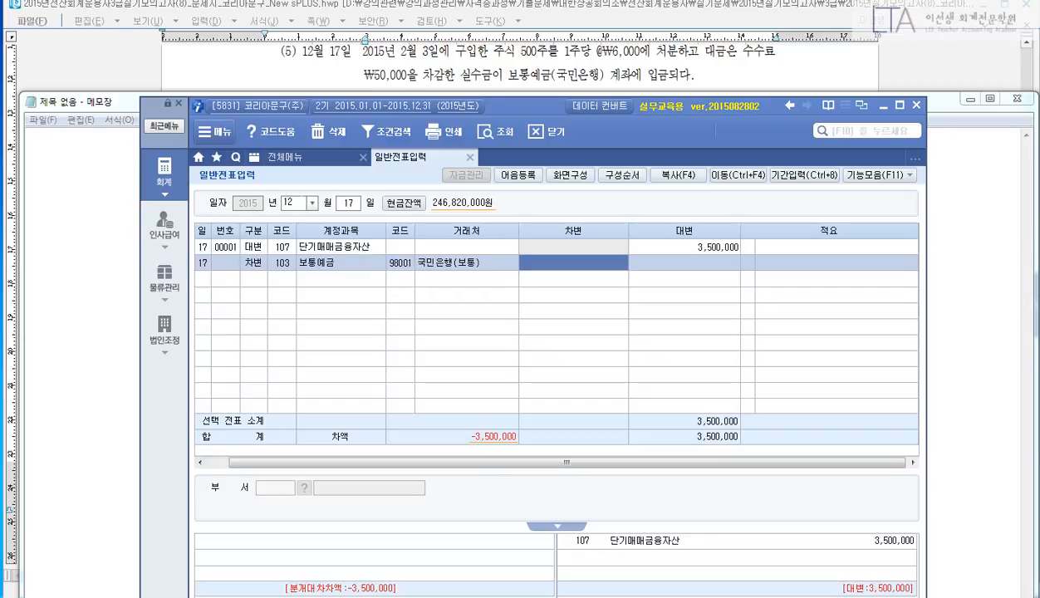
type("3000000")
key("Return")
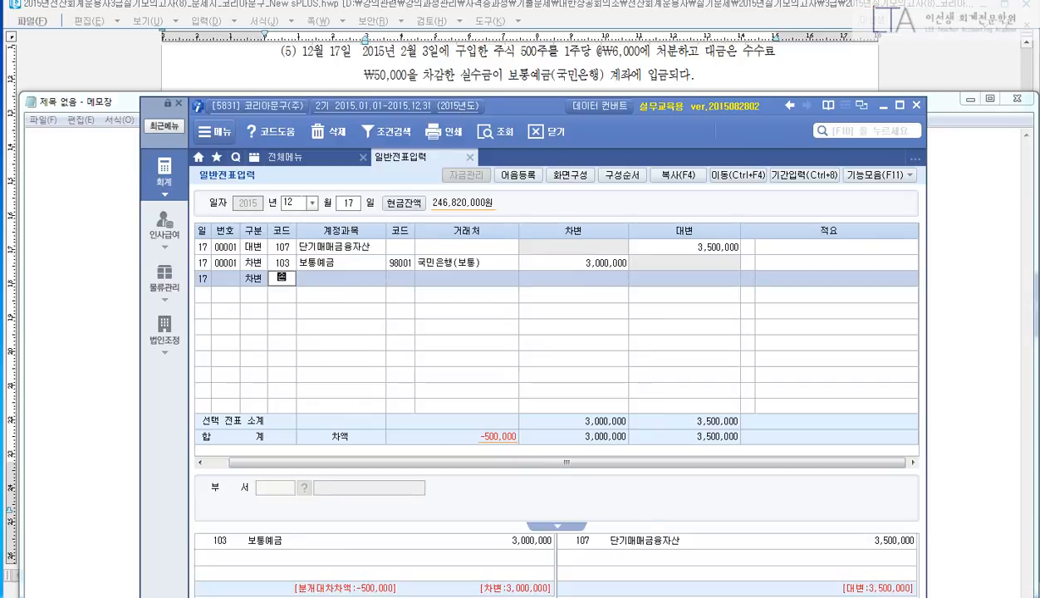
type("손실")
key("Return")
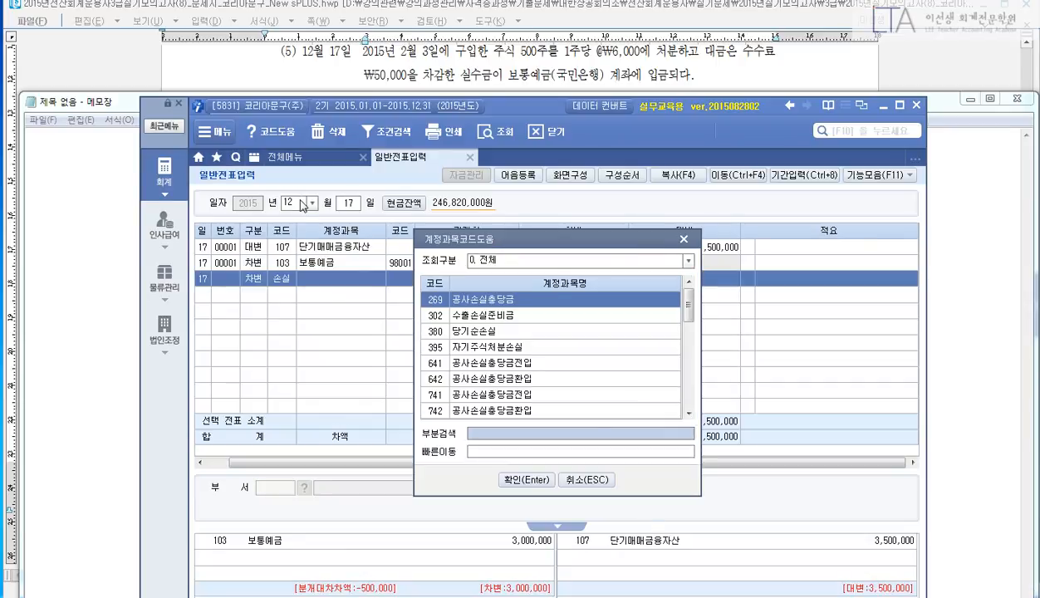
key("Escape")
key("Left")
key("Left")
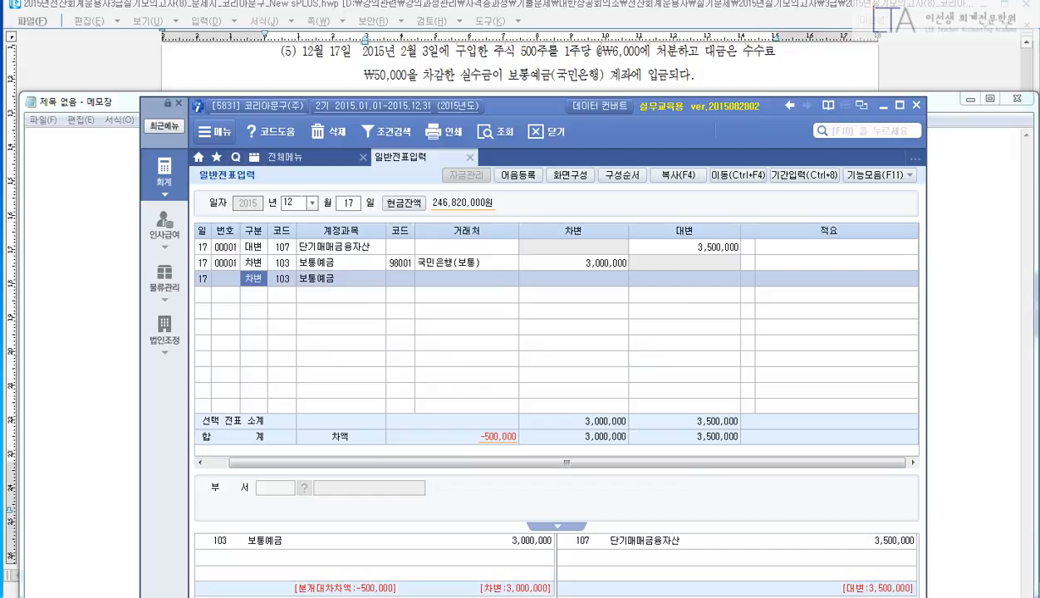
Step: Look up 매매 and enter a debit line for account 938 단기매매금융자산처분손실 with the amount 500,000
key("Right")
type("ㅁㅐ매")
key("Return")
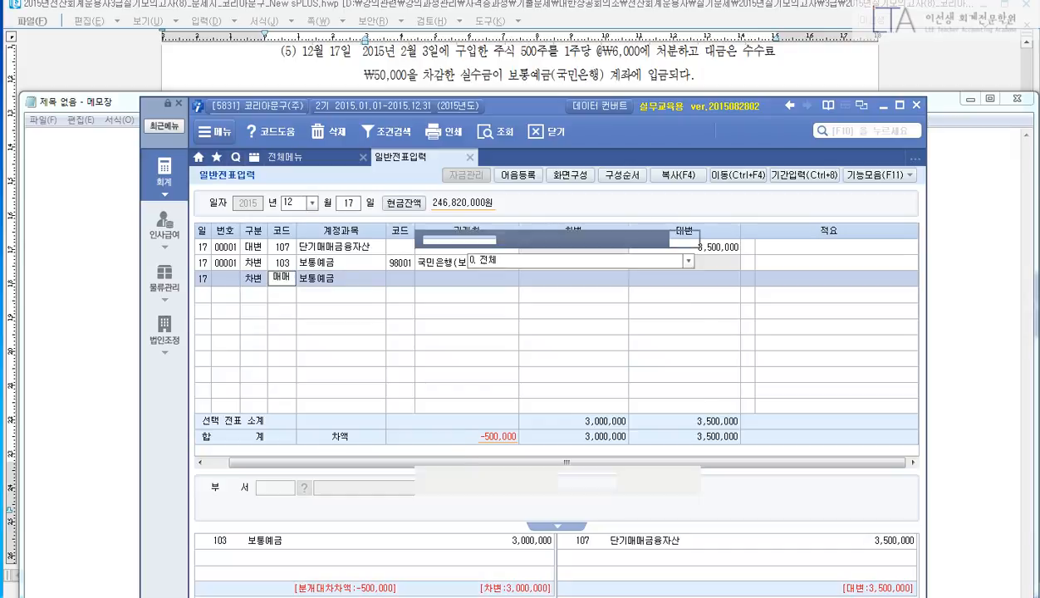
key("Down")
key("Down")
key("Down")
key("Down")
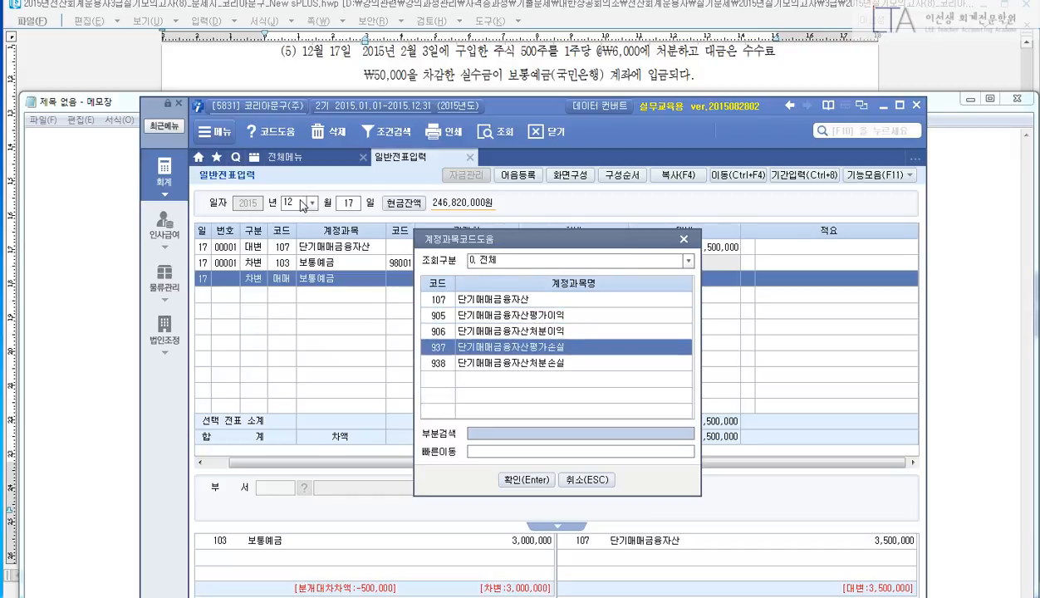
key("Return")
key("Return")
key("Return")
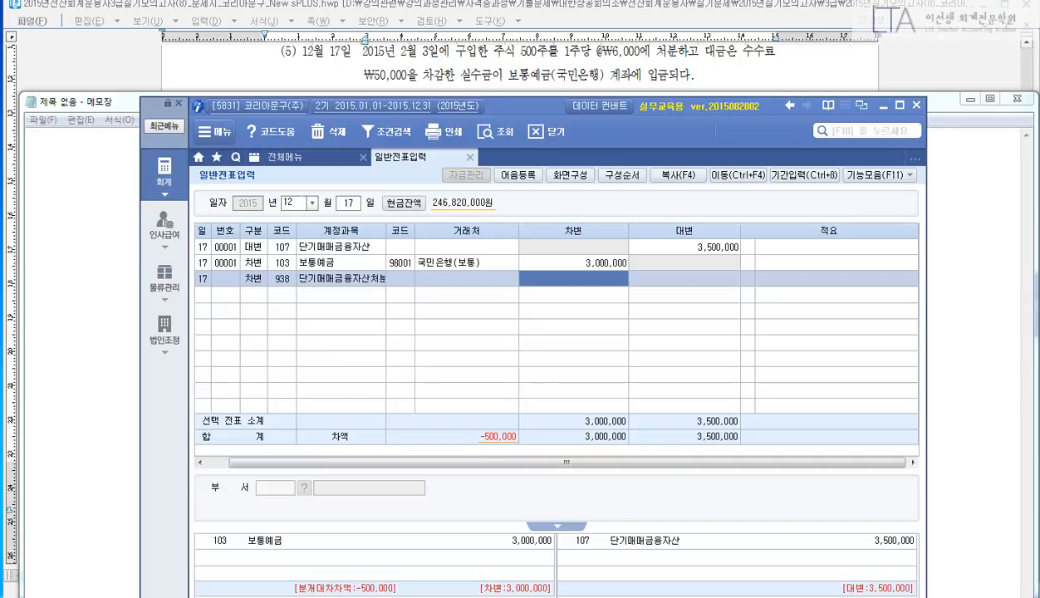
key("Return")
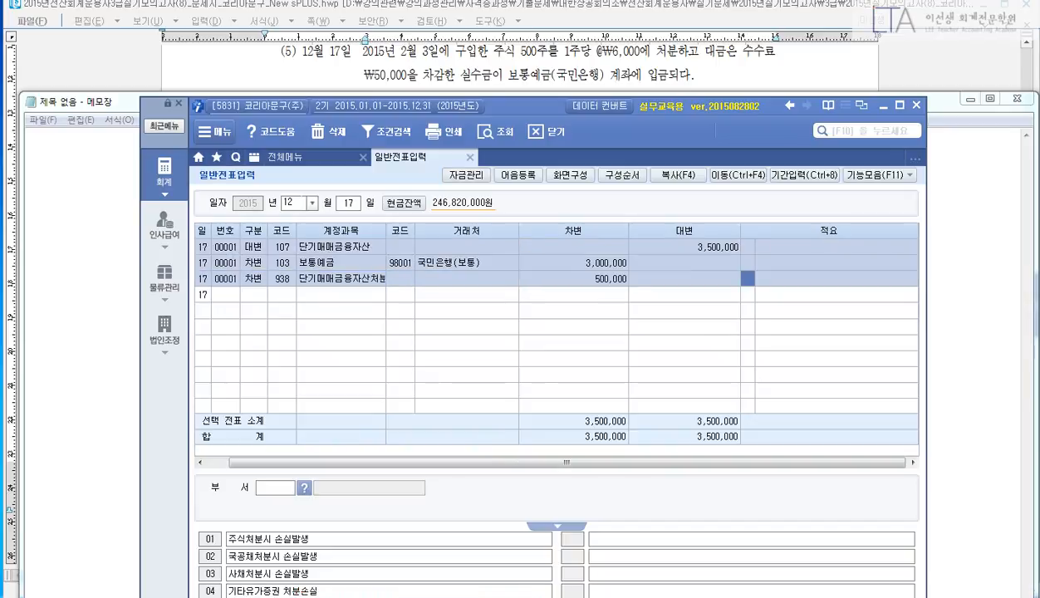
Step: Set the debit amount of the 보통예금 line to 2,950,000
key("Left")
key("Left")
key("Up")
key("Right")
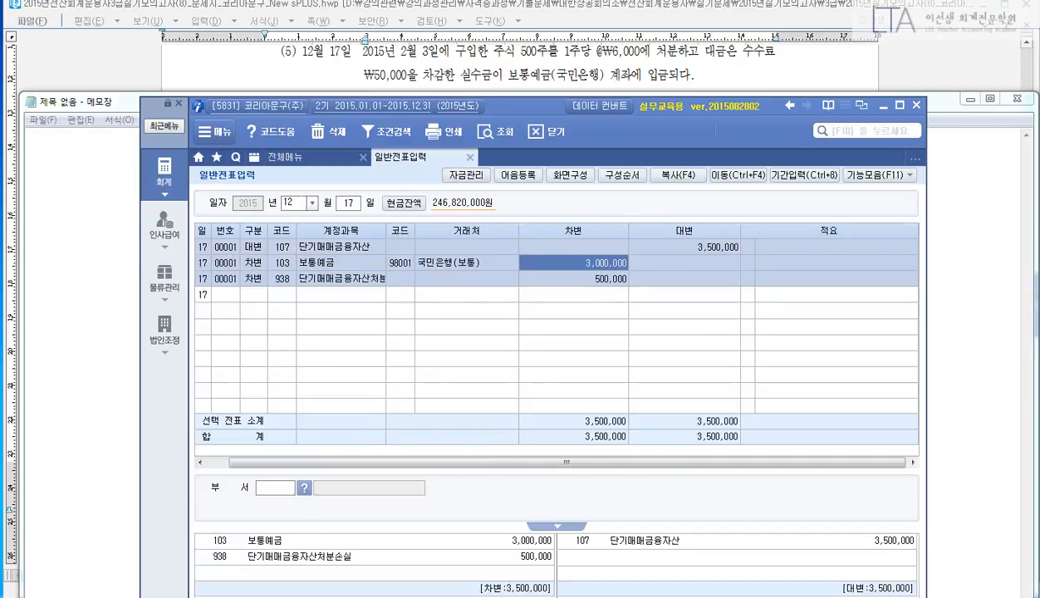
type("29")
key("Return")
Step: Set the debit amount of the 단기매매금융자산처분손실 line to 550,000
key("Left")
key("Down")
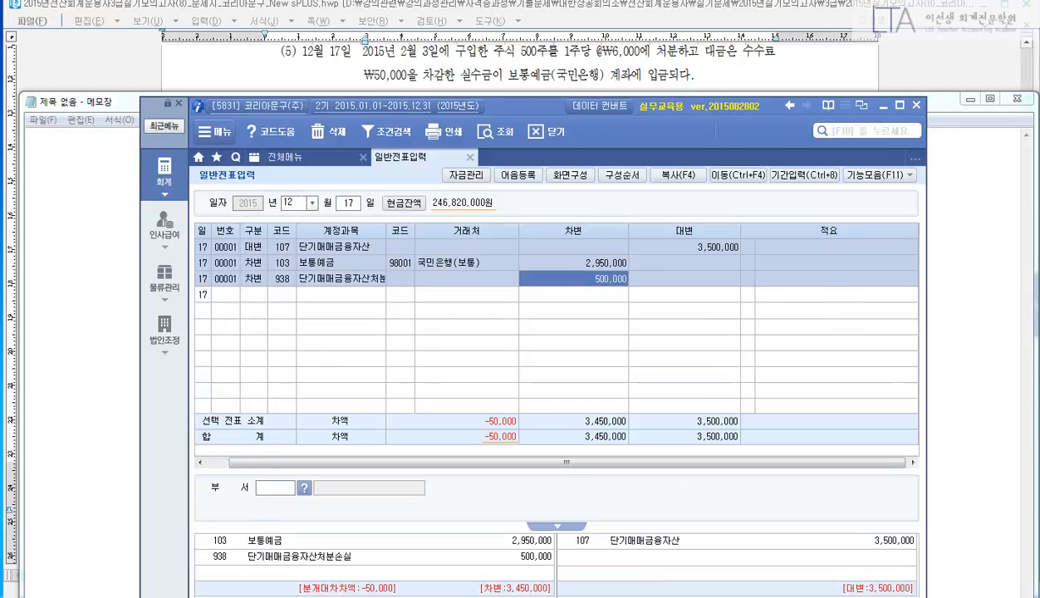
type("50000")
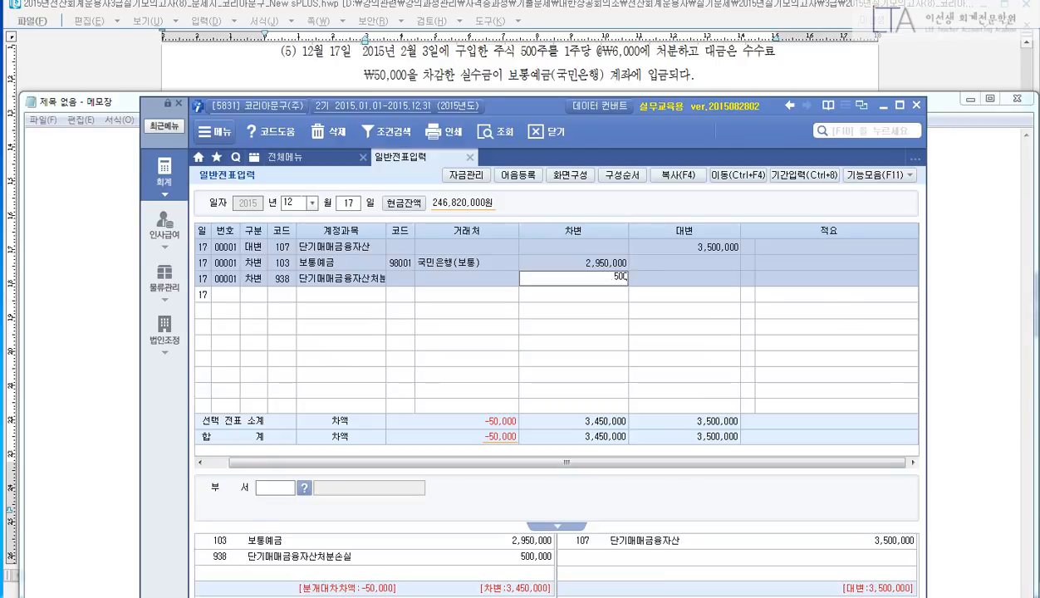
key("Return")
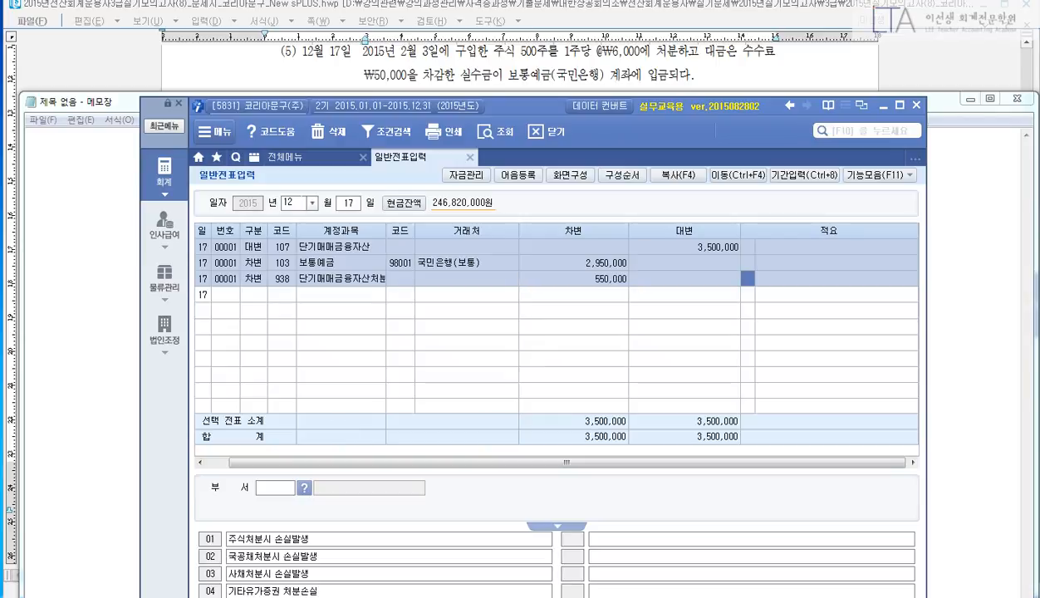
Step: Minimize the 메모장 and New sPLUS windows and view transaction (6) of December 19 in the exam document
left_click(969, 98)
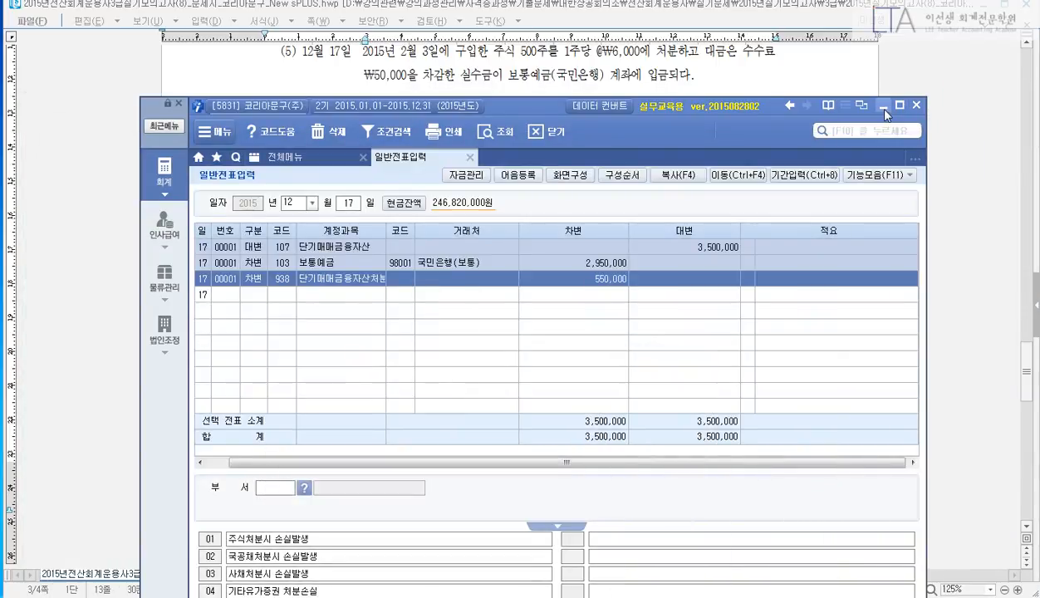
left_click(884, 109)
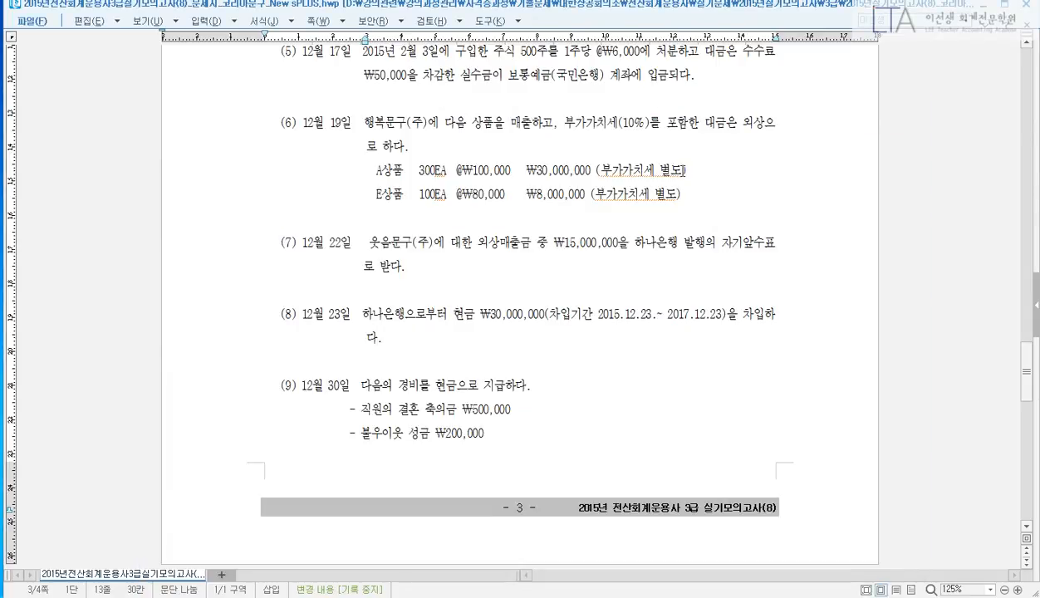
scroll(682, 172, "down", 2)
left_click(334, 596)
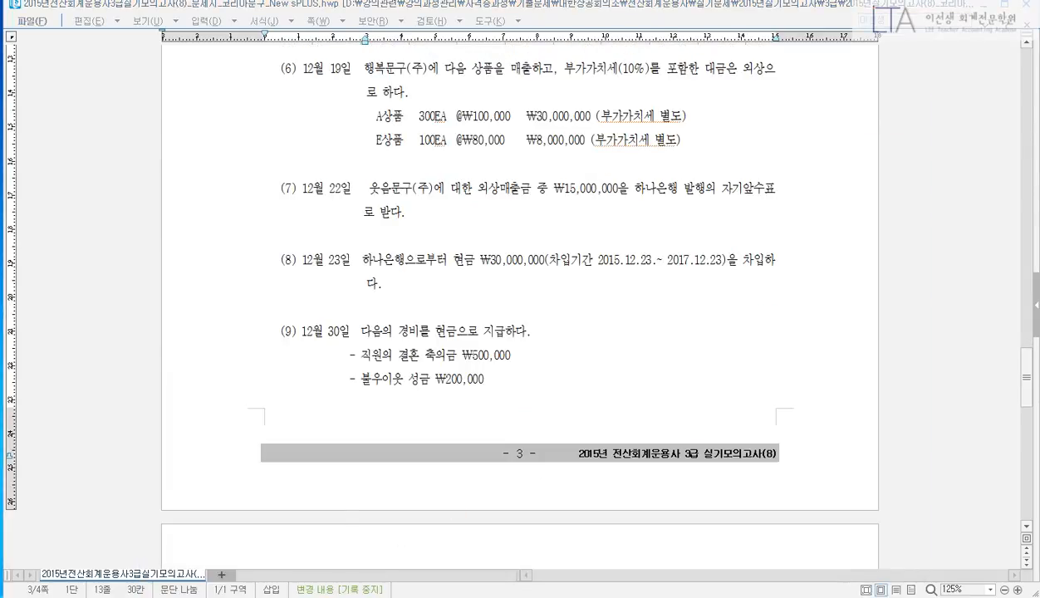
Step: Switch to New sPLUS, keeping transaction (6) in view, and search for 출고입력 to open 출고입력[물류관리]
left_click_drag(490, 190, 486, 182)
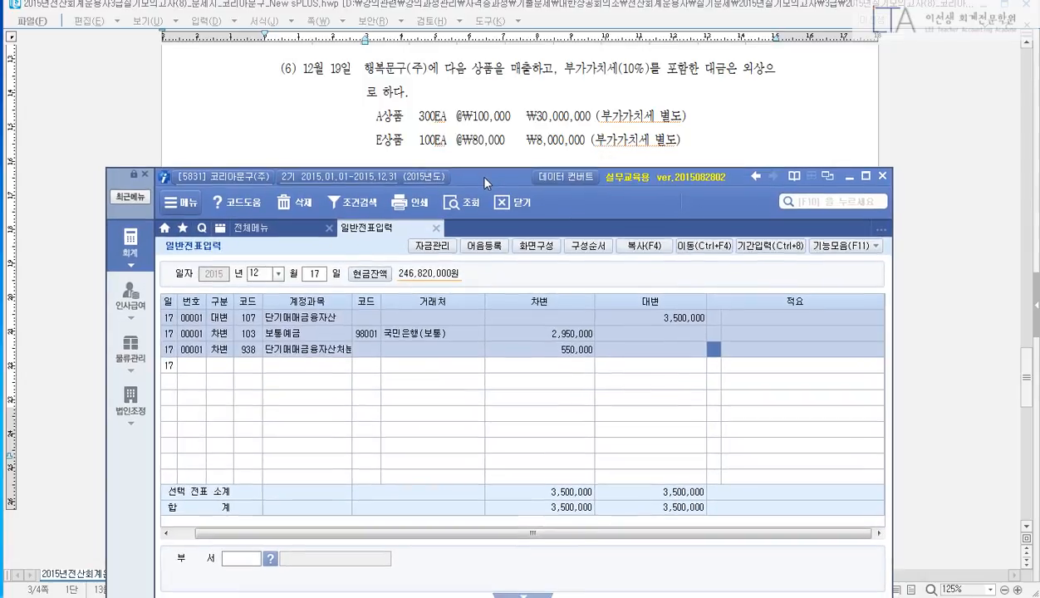
left_click(812, 201)
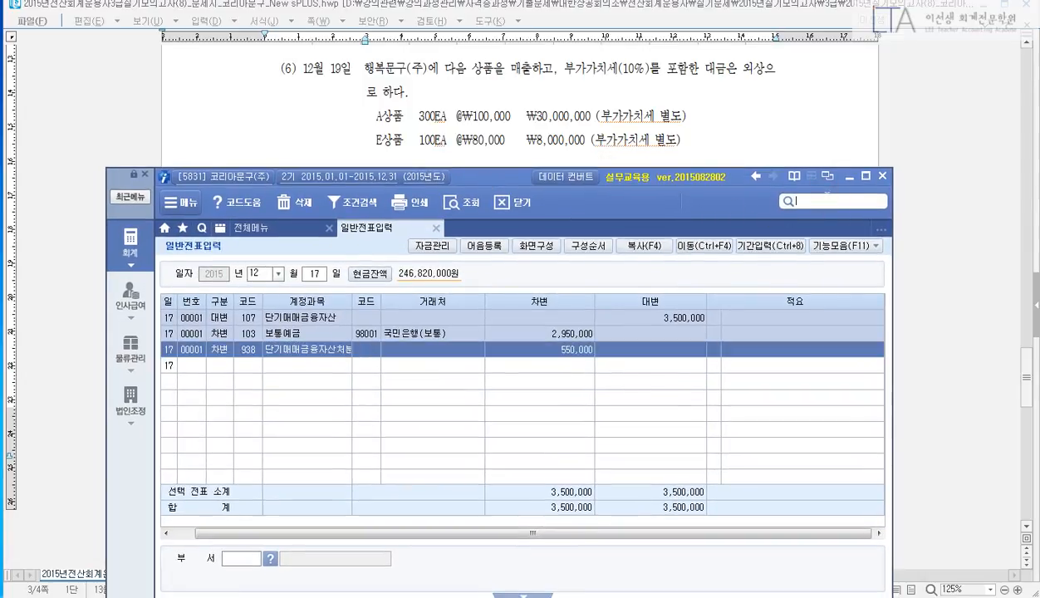
type("출고")
key("Down")
key("Down")
key("Down")
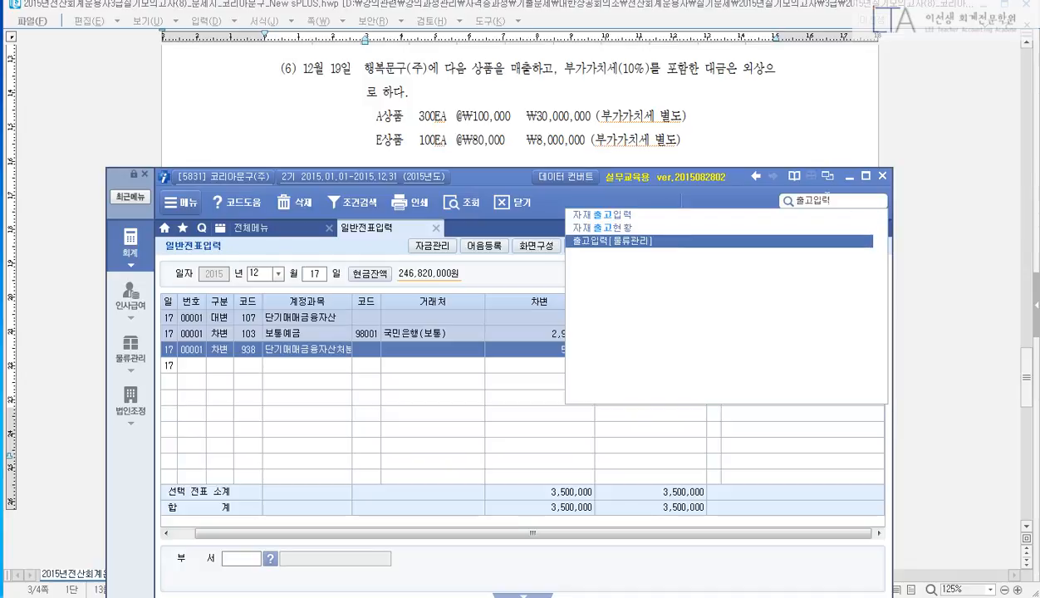
key("Return")
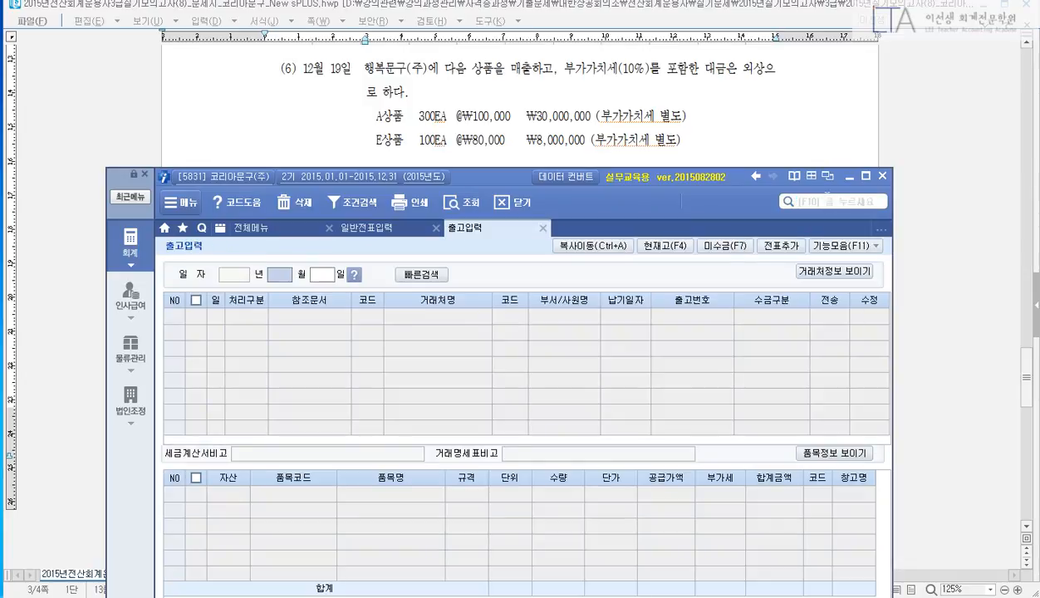
Step: Enter a December 19 출고 record with 처리구분 건별과세, customer 행복문구(주) and 수금구분 외상
type("1219")
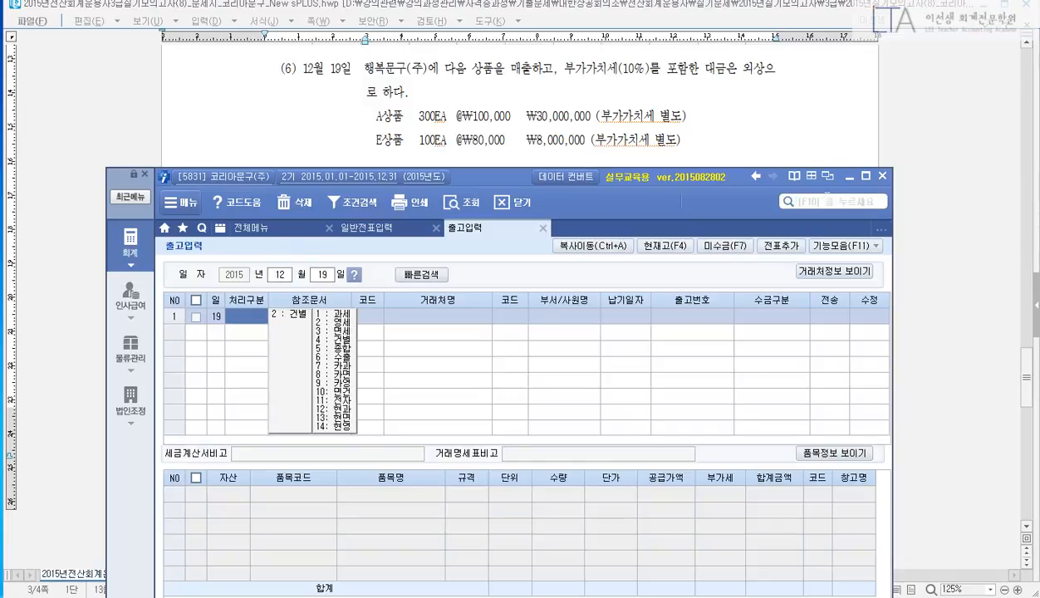
type("21")
key("Return")
key("Return")
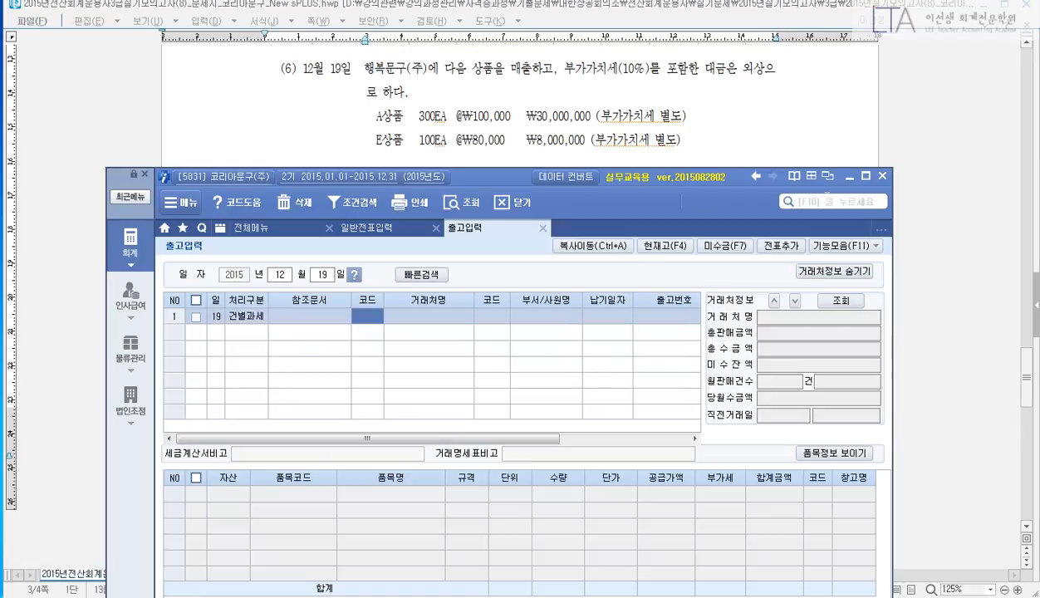
key("F2")
type("행복")
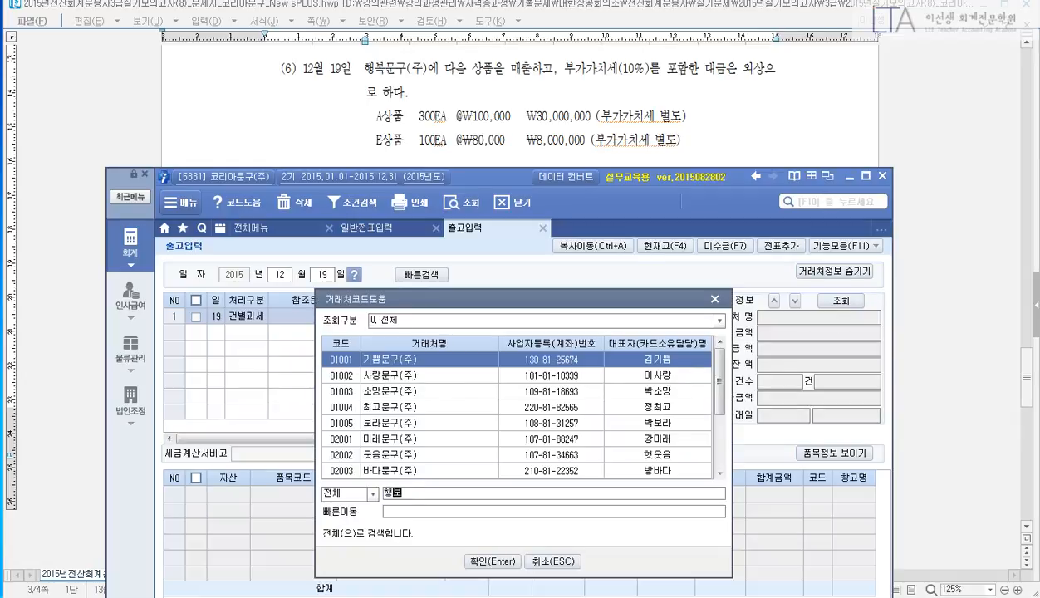
key("Return")
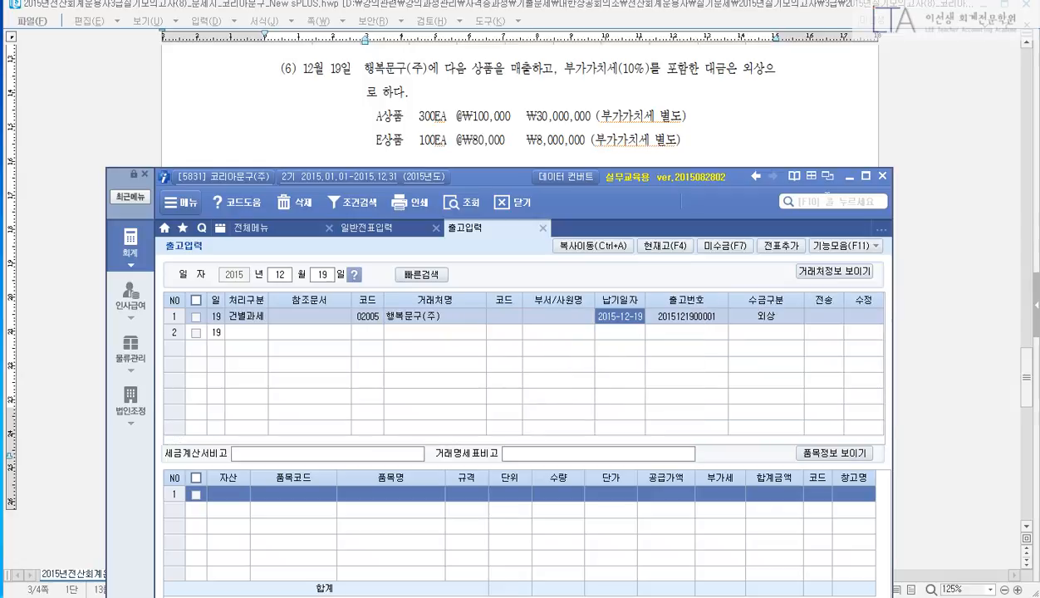
Step: Start the first item line of the 행복문구(주) sale with asset type 상품 and item A상품 (5001)
type("1")
key("Return")
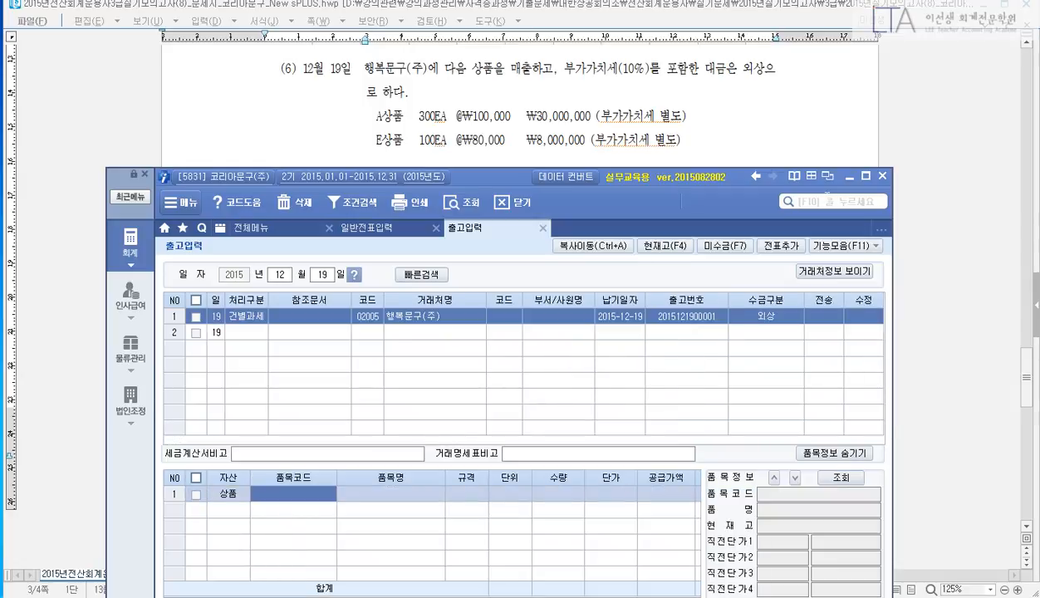
key("F2")
key("Return")
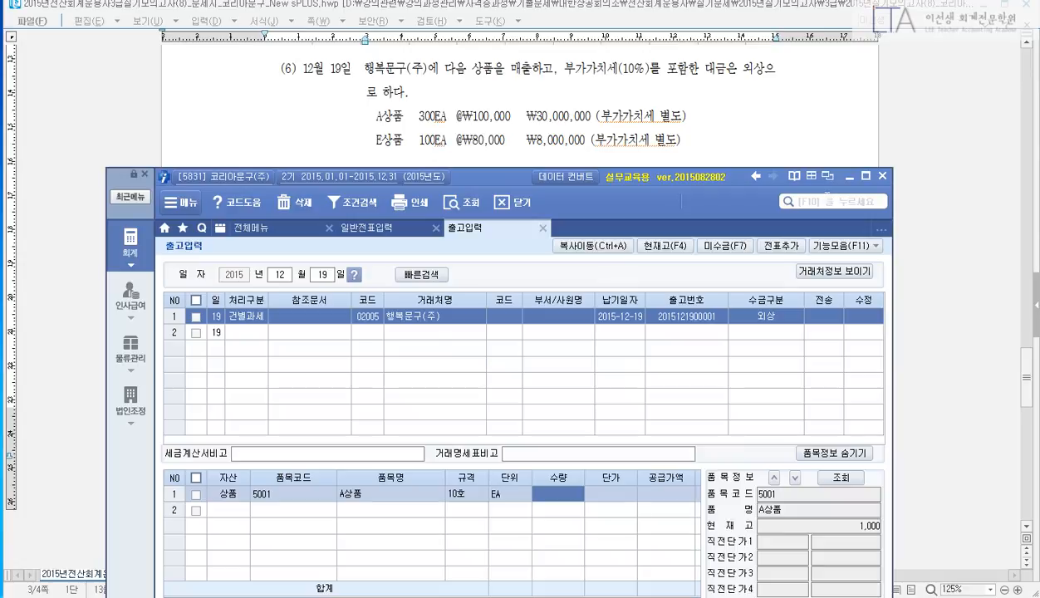
Step: Enter a quantity of 300 and a unit price of 100,000 for A상품 in the December 19 출고 entry for 행복문구(주)
type("300")
key("Return")
type("1000000")
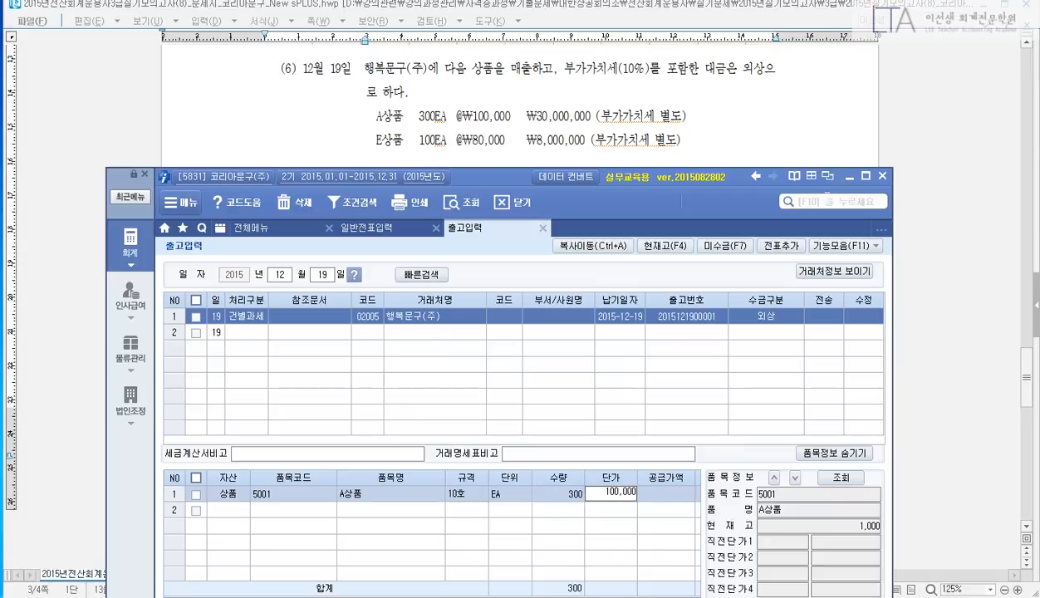
key("Return")
Step: Add E상품 as the second 상품 line with a quantity of 100 and a unit price of 80,000
key("Return")
key("F2")
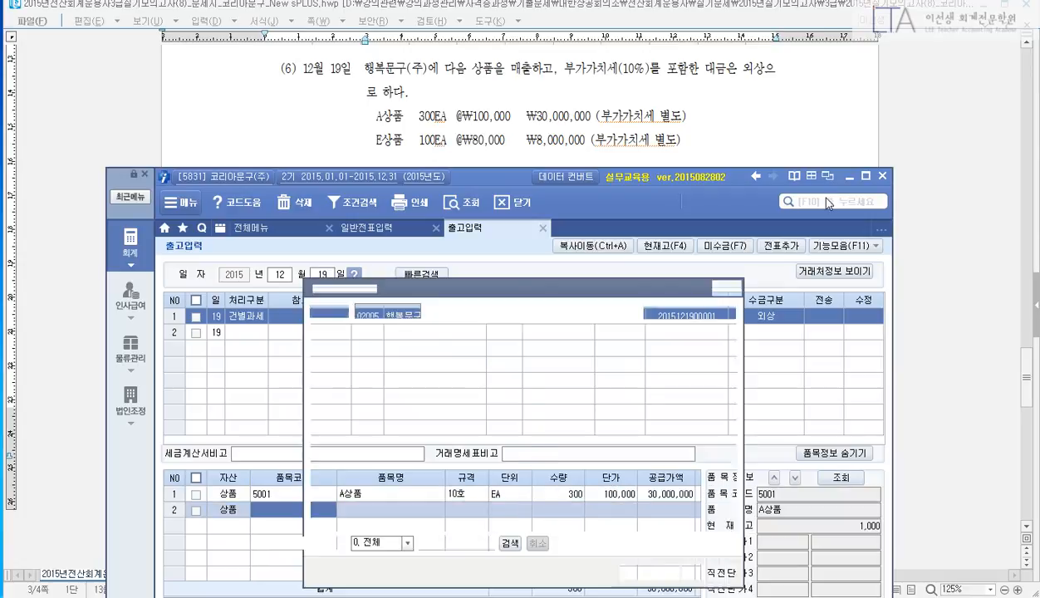
key("Down")
key("Down")
key("Return")
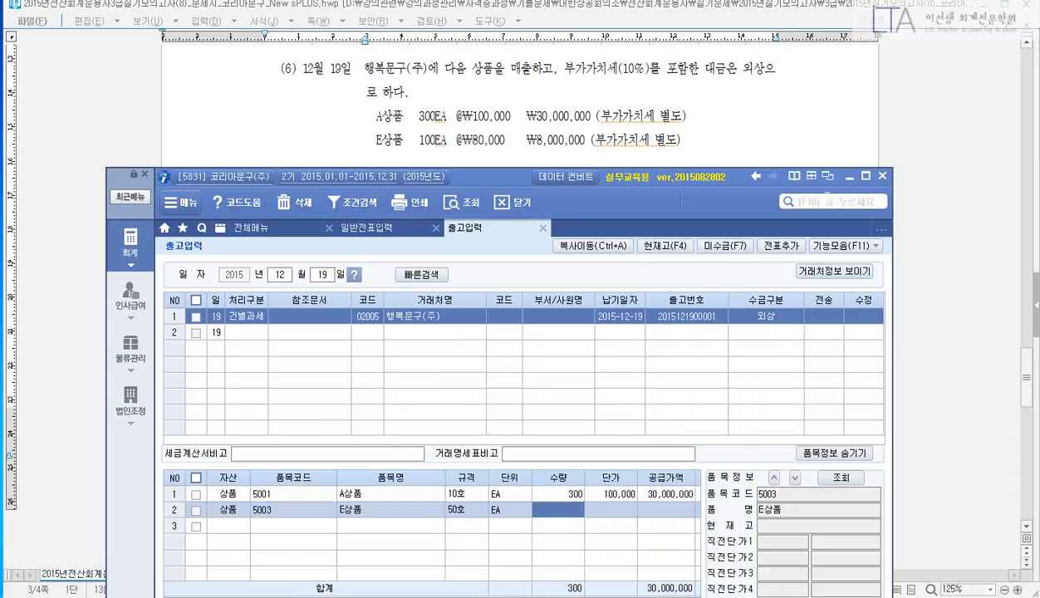
type("100")
key("Return")
type("800000")
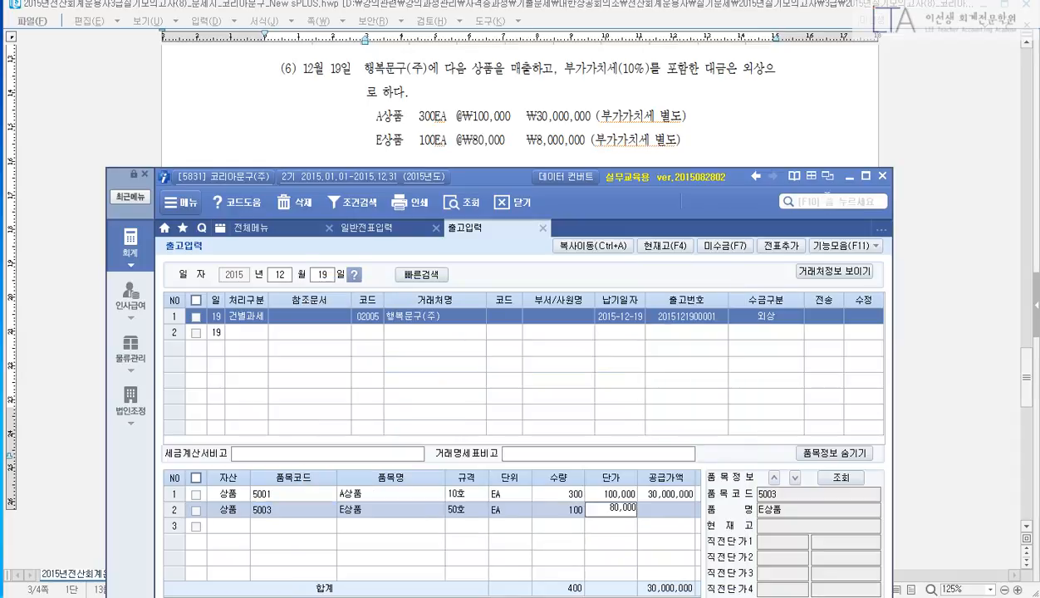
key("Return")
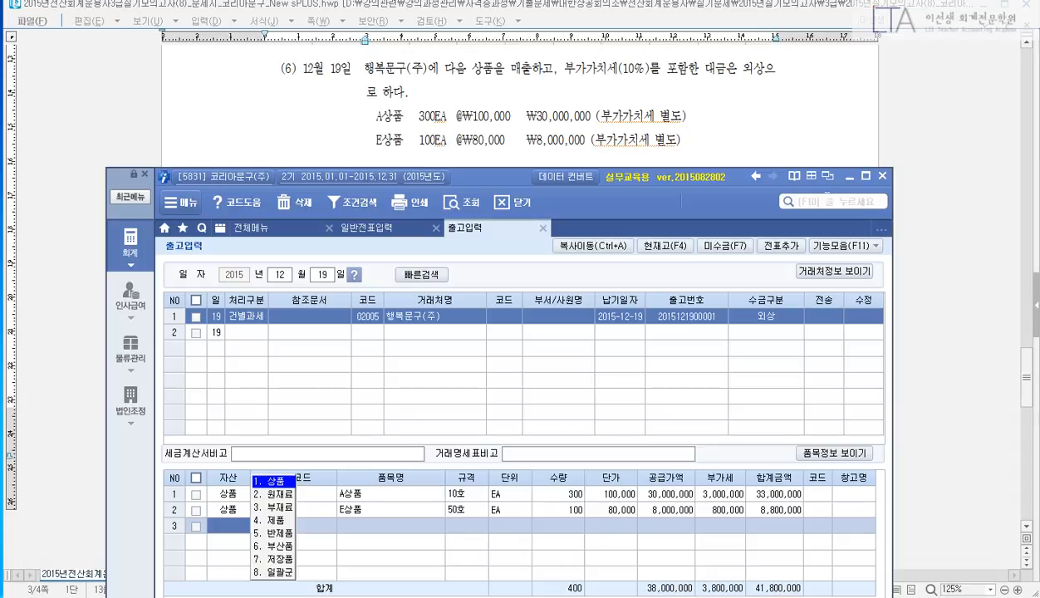
Step: Add the slip for the December 19 delivery, transfer it to 매입매출전표입력, and close 출고입력
left_click_drag(491, 172, 500, 55)
key("F3")
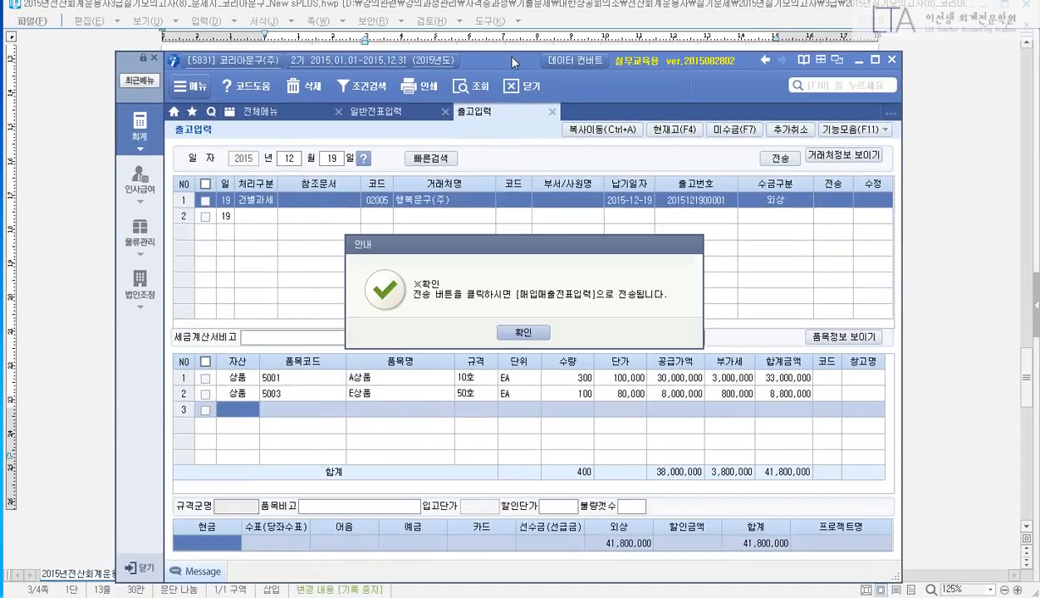
key("Return")
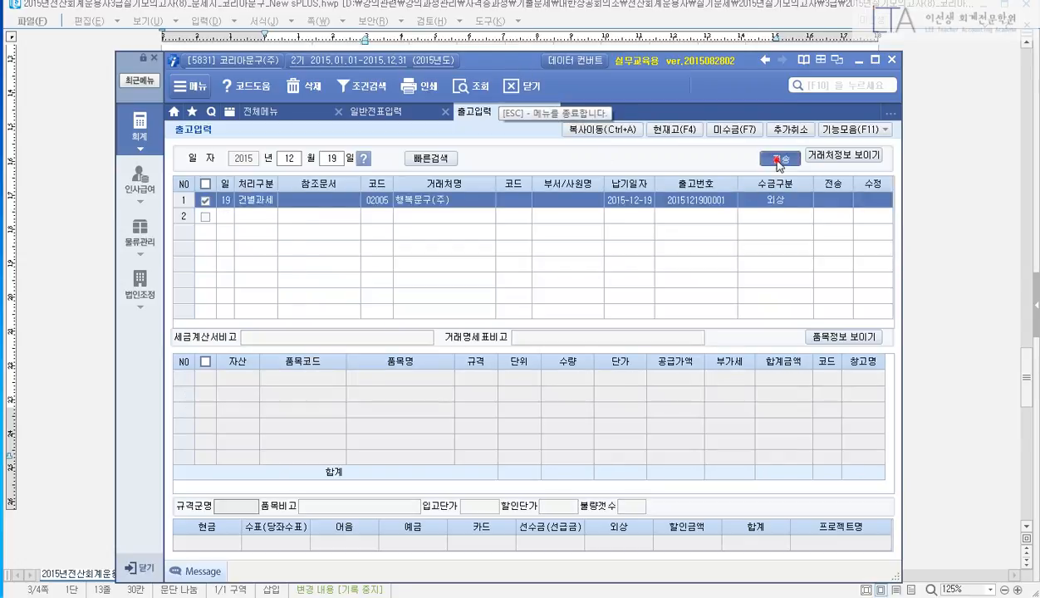
left_click(778, 160)
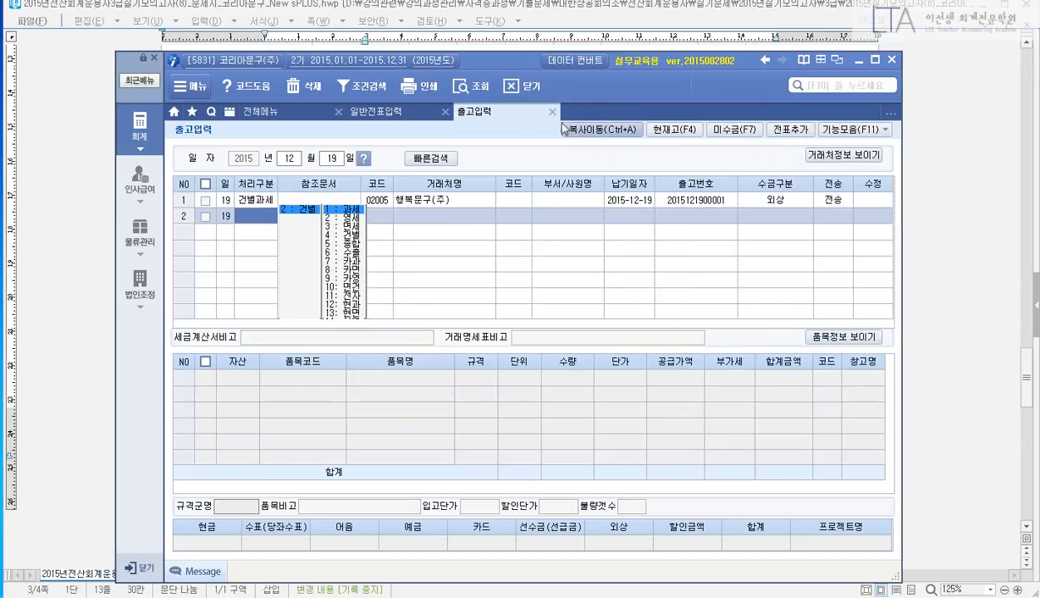
left_click(554, 109)
Step: Check the transferred December 19 sales slip for 행복문구(주) in 매입매출전표입력, and close that screen
left_click(303, 111)
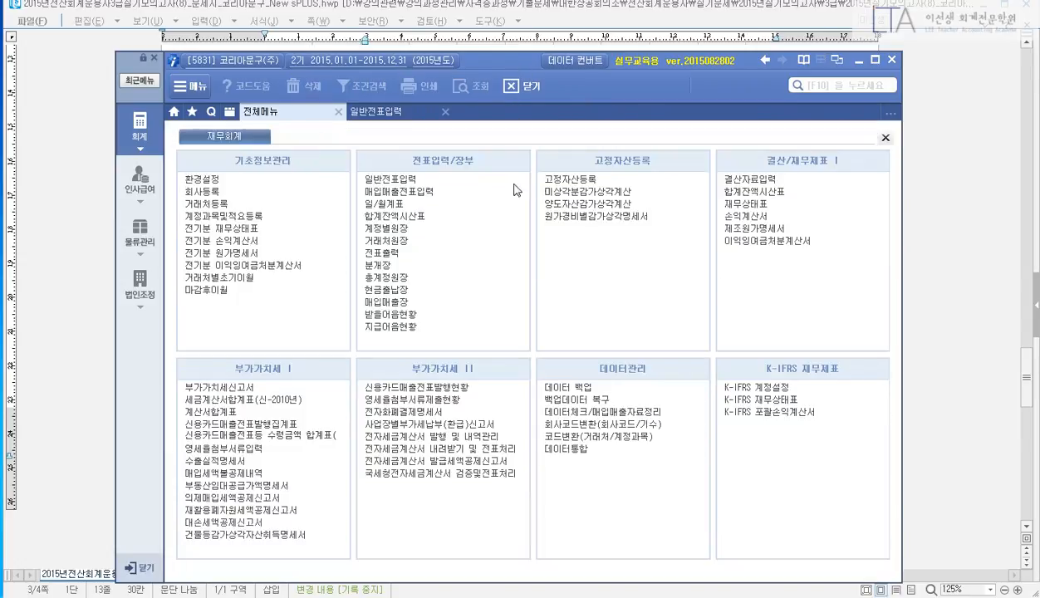
left_click(454, 193)
type("12")
key("Return")
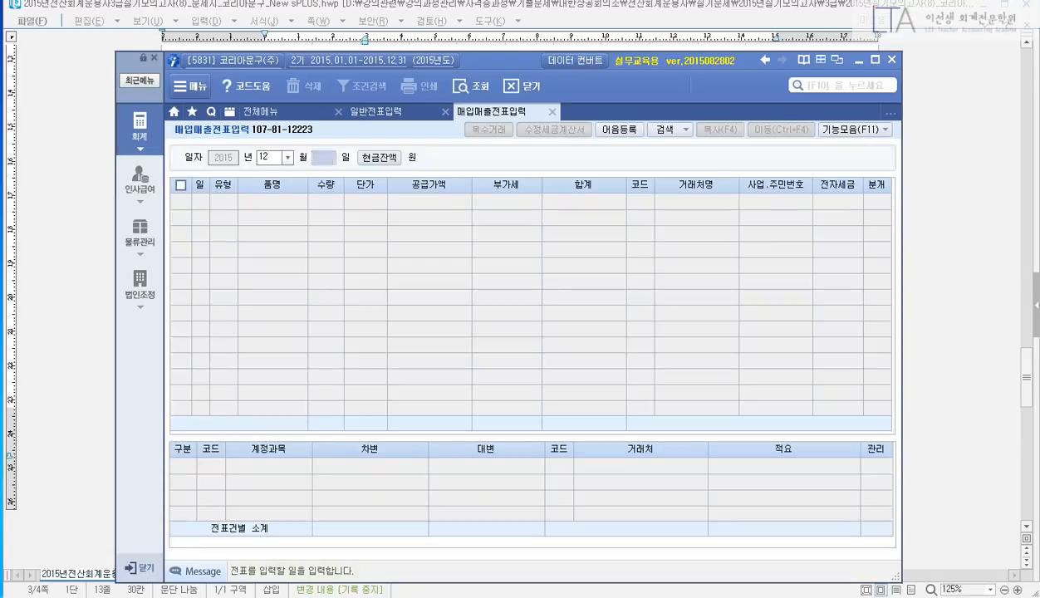
type("19")
key("Return")
left_click(455, 199)
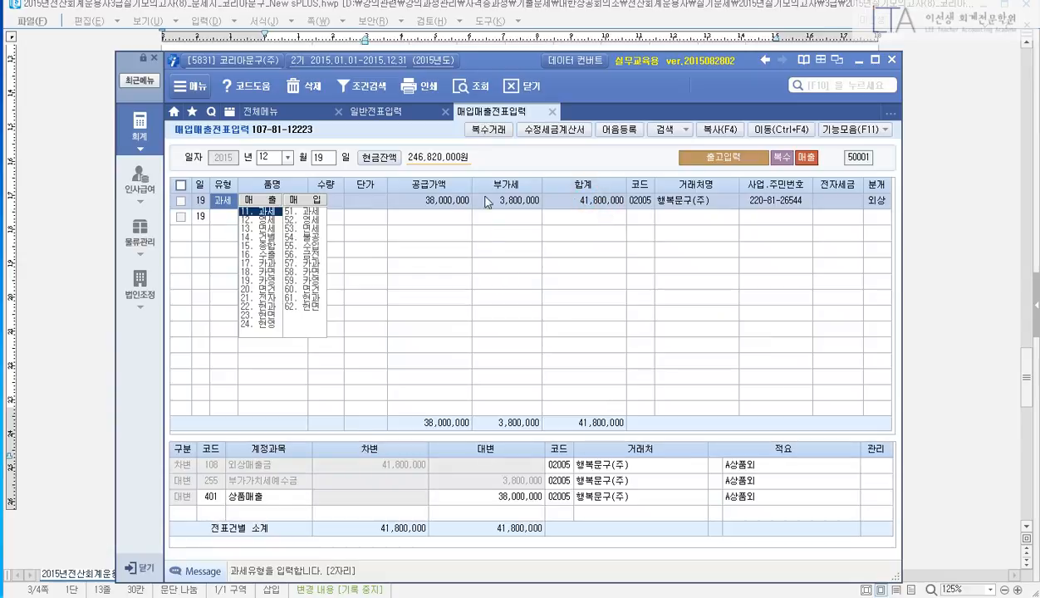
key("Return")
left_click(552, 113)
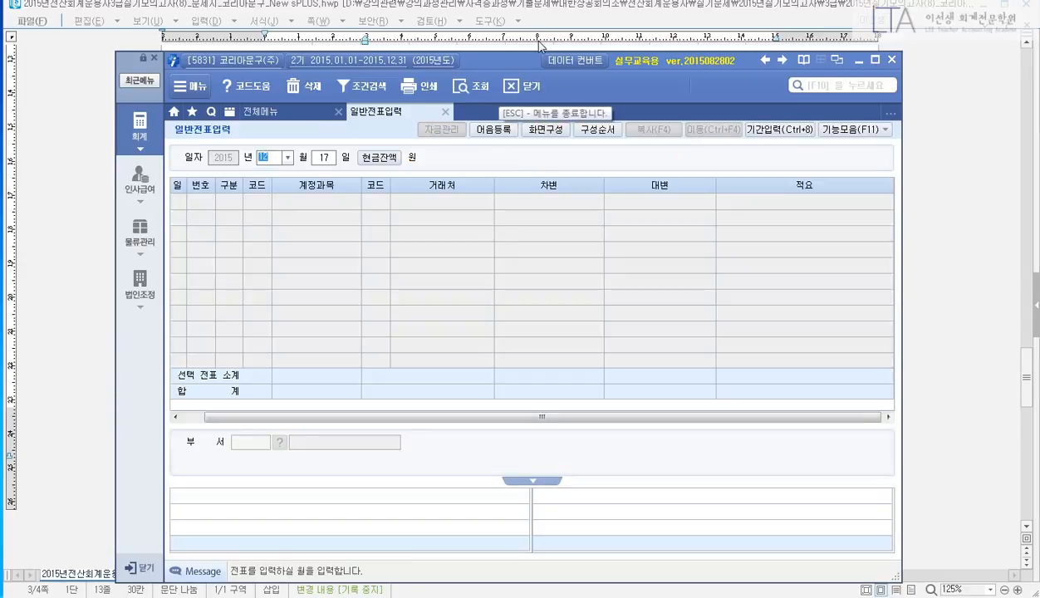
Step: Read transaction (7) of December 22 in the exam document and return to the 일반전표입력 window
left_click_drag(528, 60, 505, 160)
left_click(525, 112)
scroll(539, 117, "down", 1)
scroll(556, 121, "down", 2)
scroll(560, 121, "up", 2)
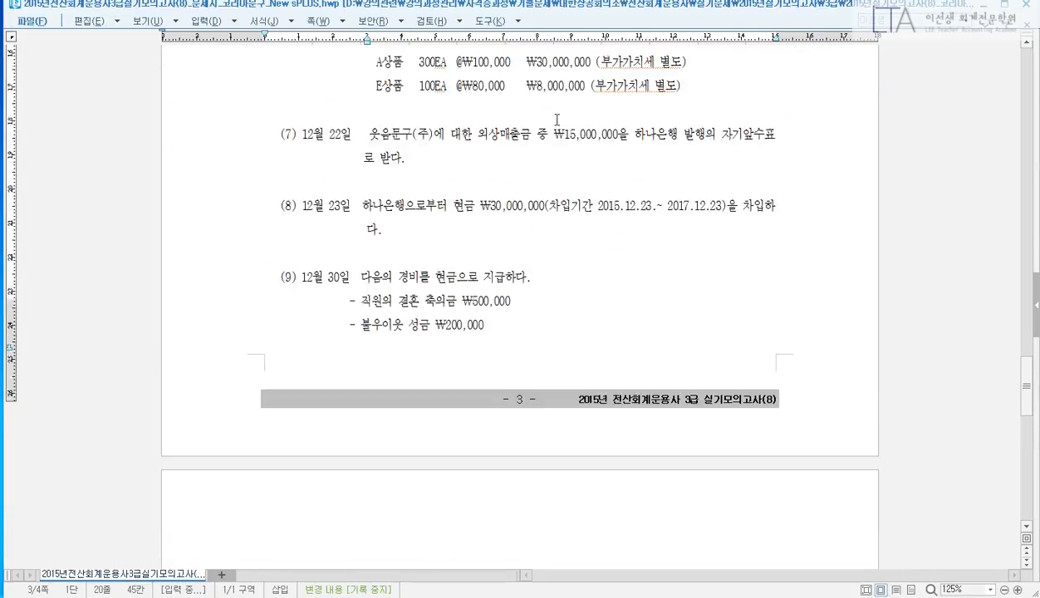
scroll(565, 118, "down", 1)
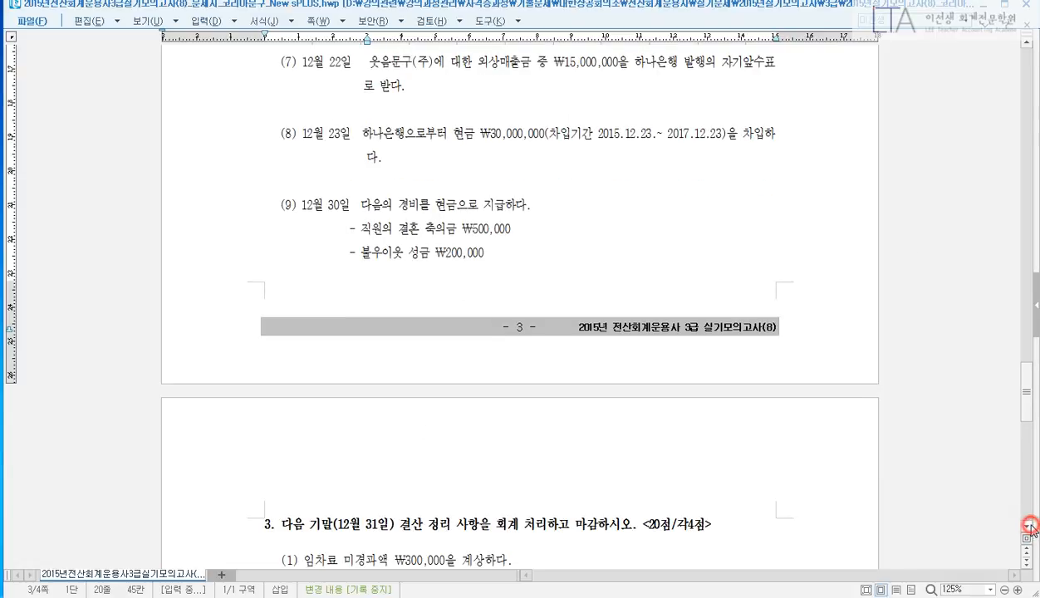
scroll(1023, 528, "down", 1)
key("alt+Tab")
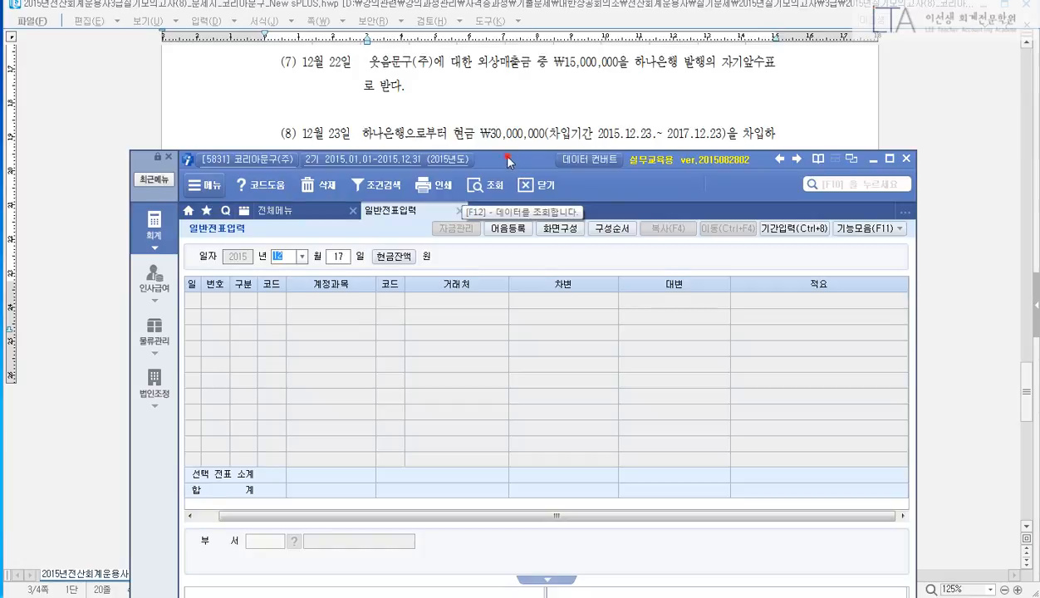
left_click_drag(496, 152, 481, 98)
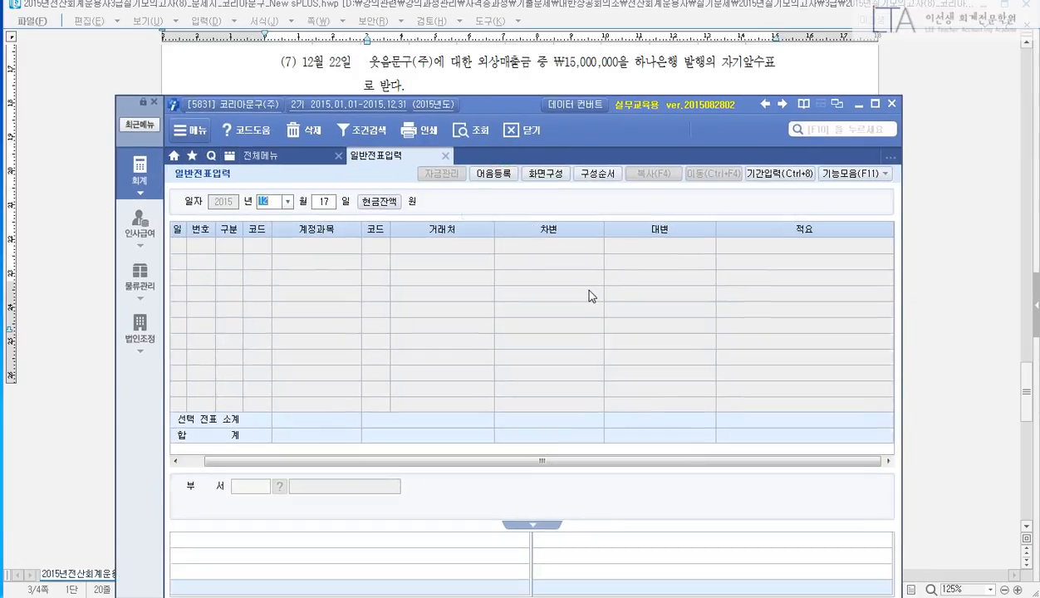
left_click_drag(652, 36, 627, 84)
Step: Start an 입금 slip dated December 22 in 일반전표입력
key("Escape")
key("Return")
type("22")
key("Return")
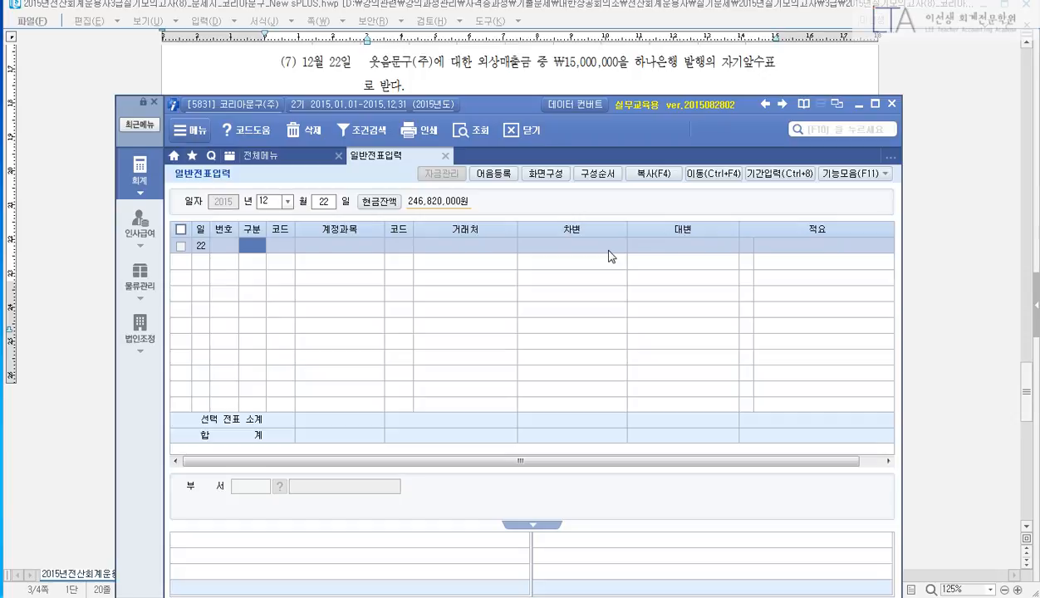
type("2")
key("Return")
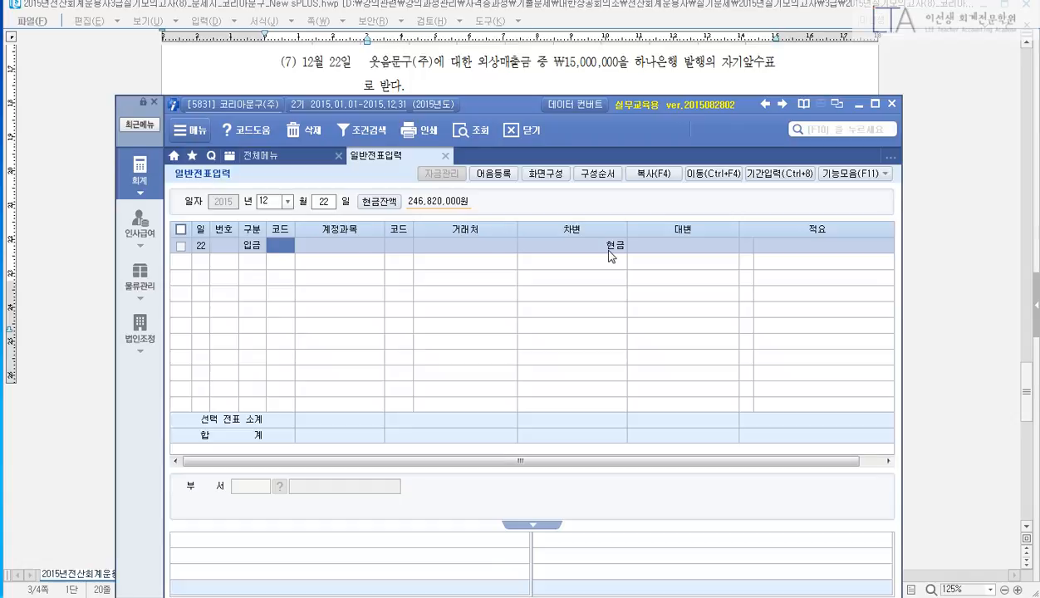
Step: Credit 15,000,000 to account 108 외상매출금 with 웃음문구(주) as the trading partner, and save the slip
type("108")
key("Return")
type("02002")
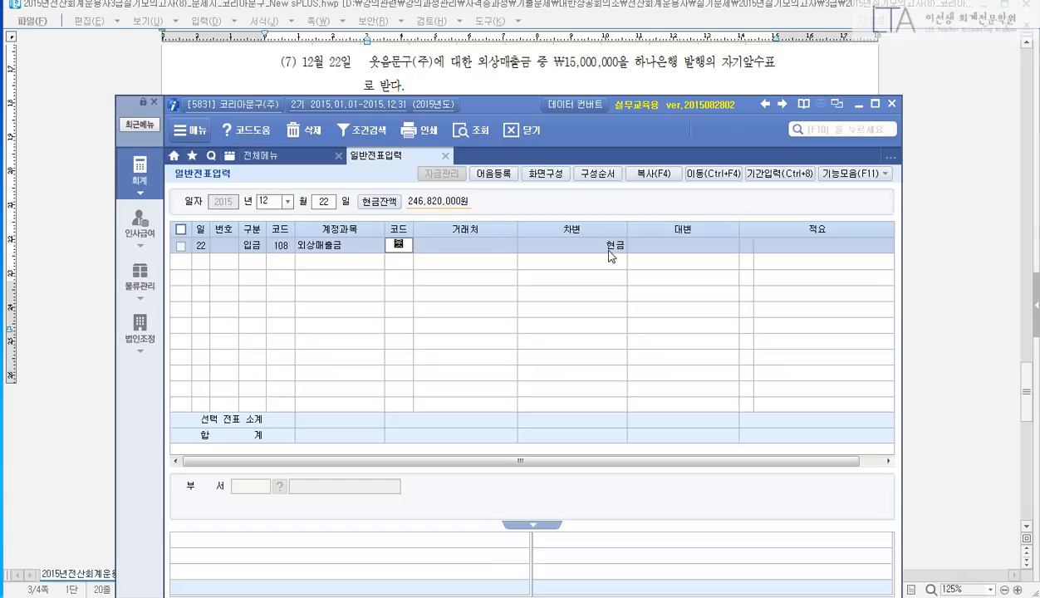
key("Return")
type("15000000")
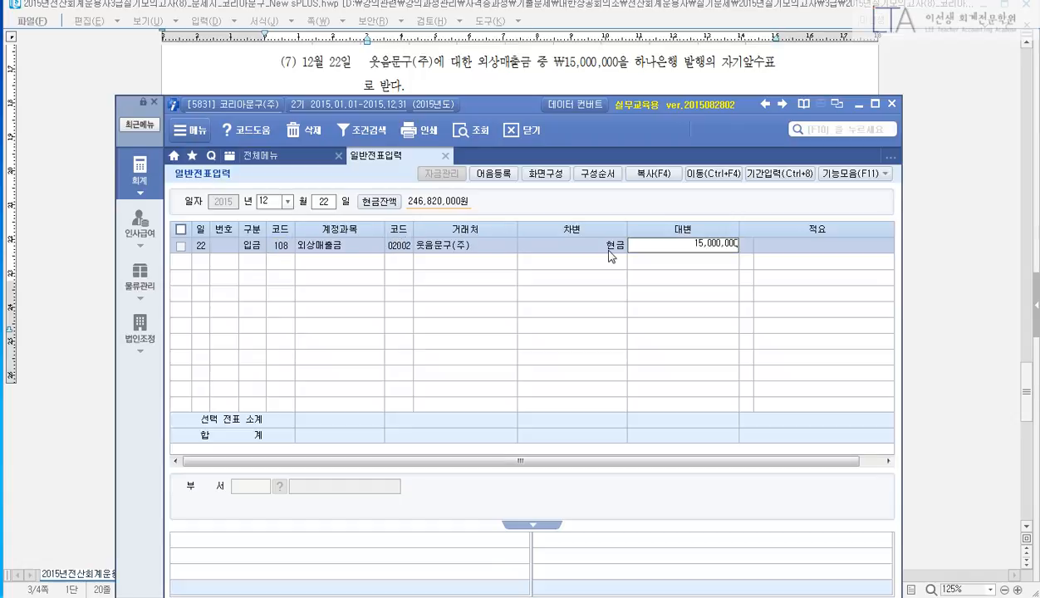
key("Return")
key("Return")
key("Up")
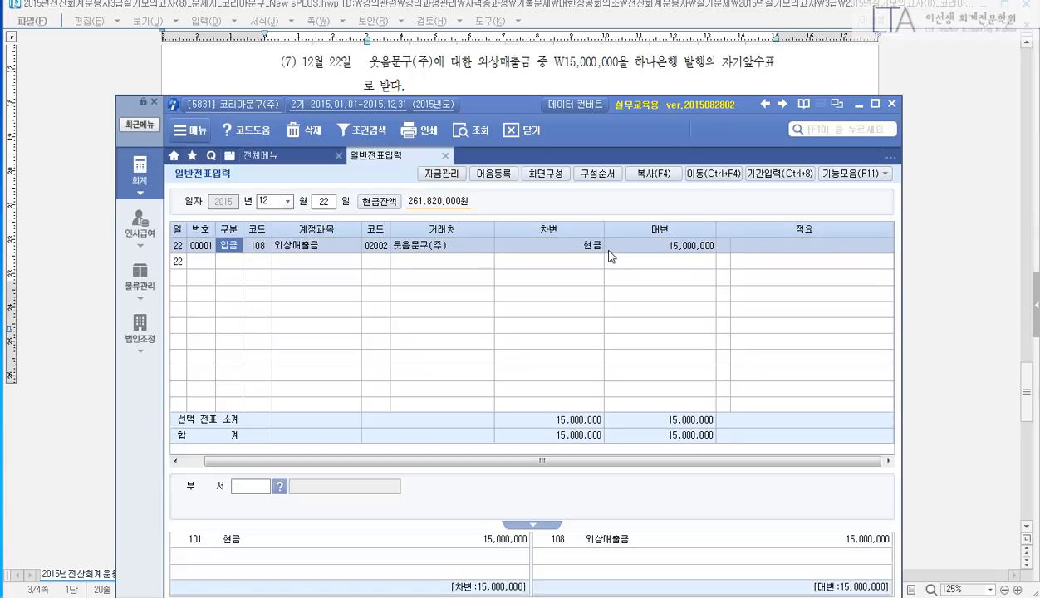
Step: Consult transaction (8) in the exam document and start an 입금 slip dated December 23 in 일반전표입력
left_click(503, 91)
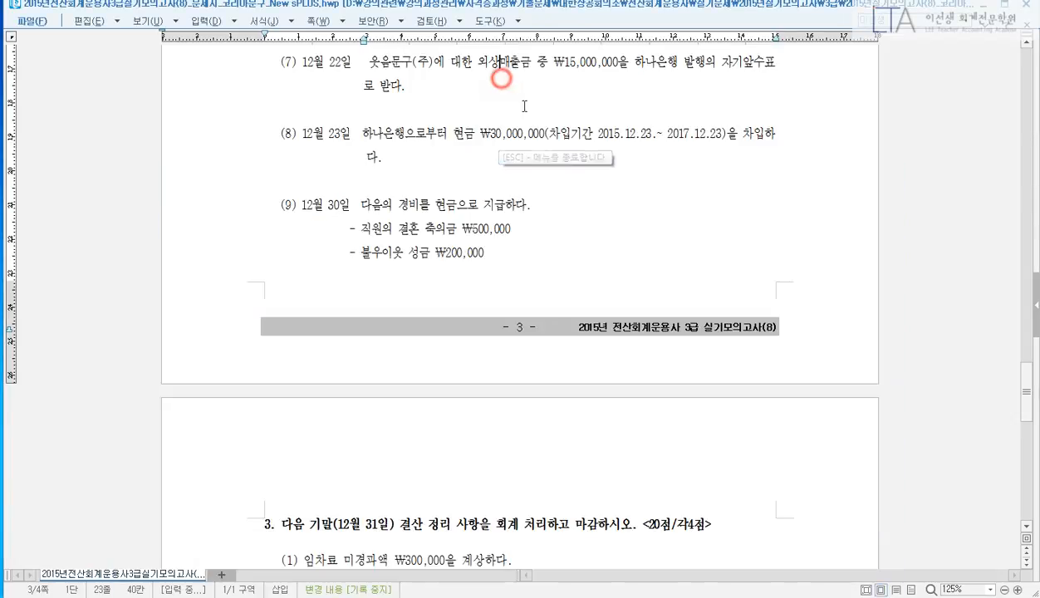
scroll(544, 121, "down", 1)
left_click(1028, 528)
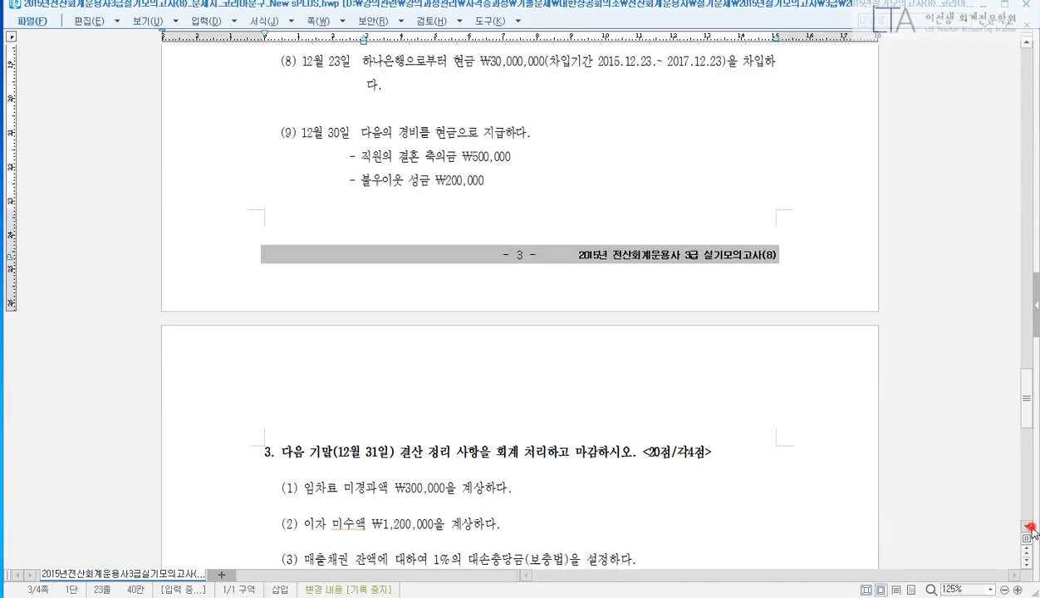
left_click(289, 597)
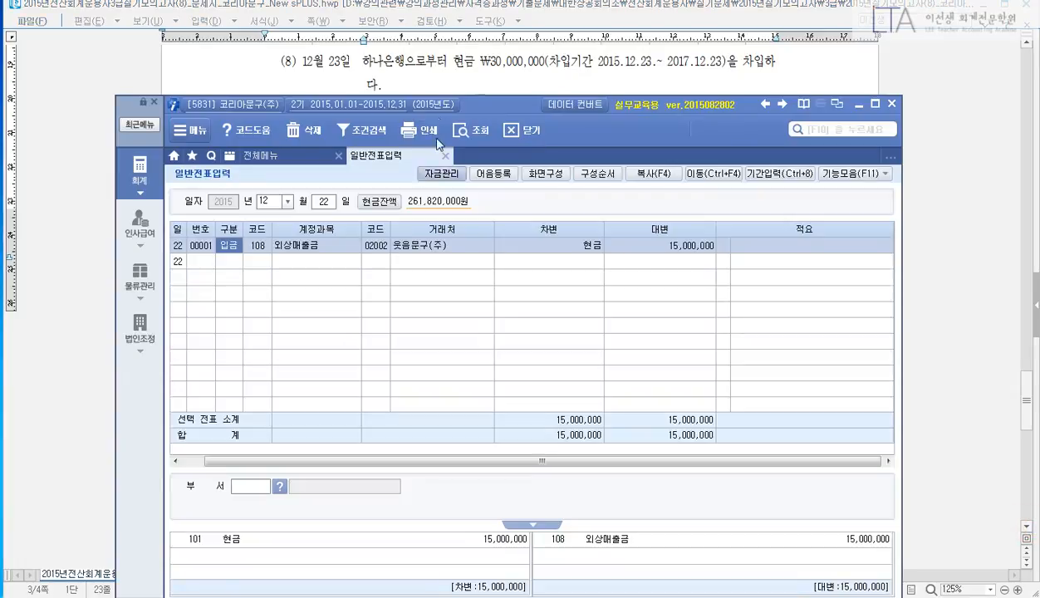
left_click(324, 201)
type("23")
key("Return")
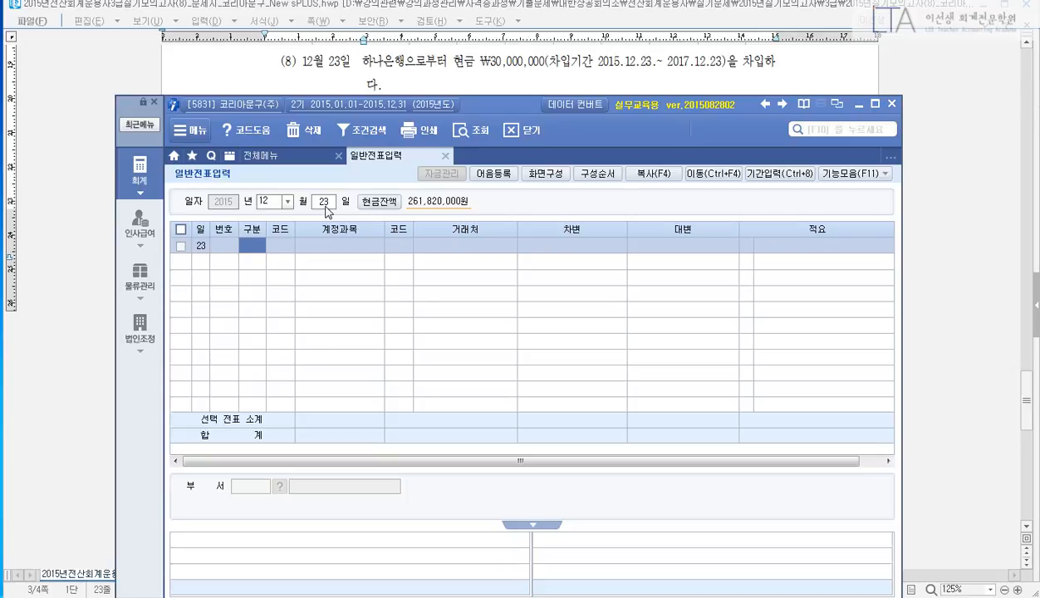
type("2")
key("Return")
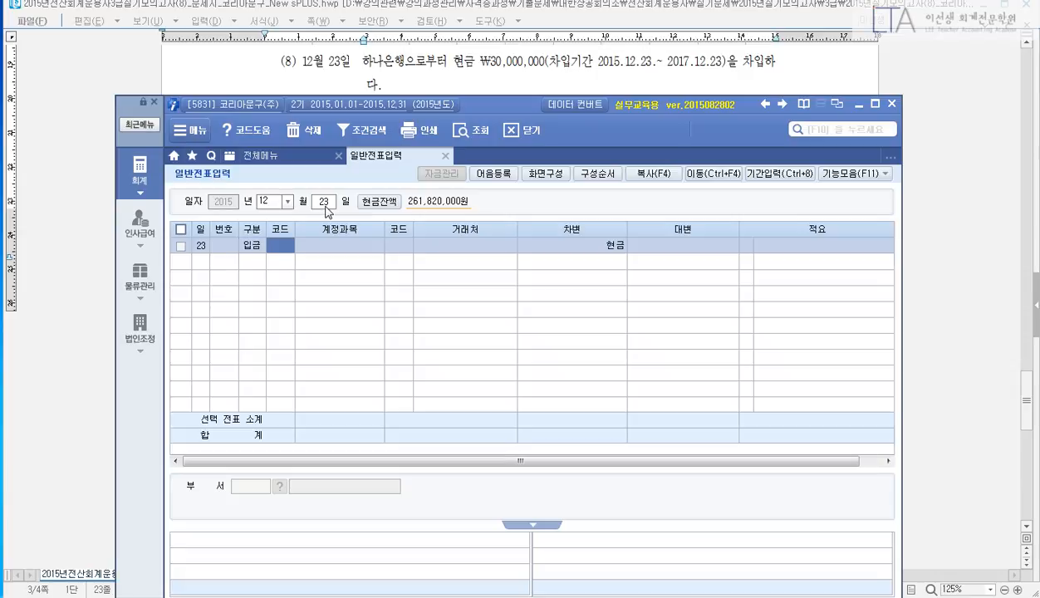
Step: Credit 30,000,000 to account 293 장기차입금 with 하나은행 as the trading partner, and save the slip
type("293")
key("Return")
type("98003")
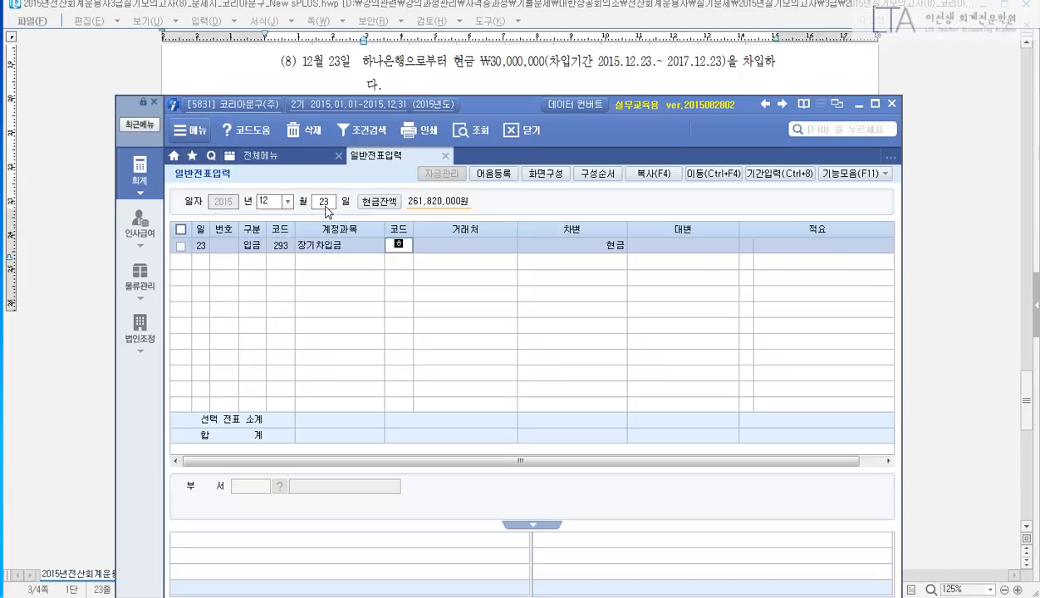
key("Return")
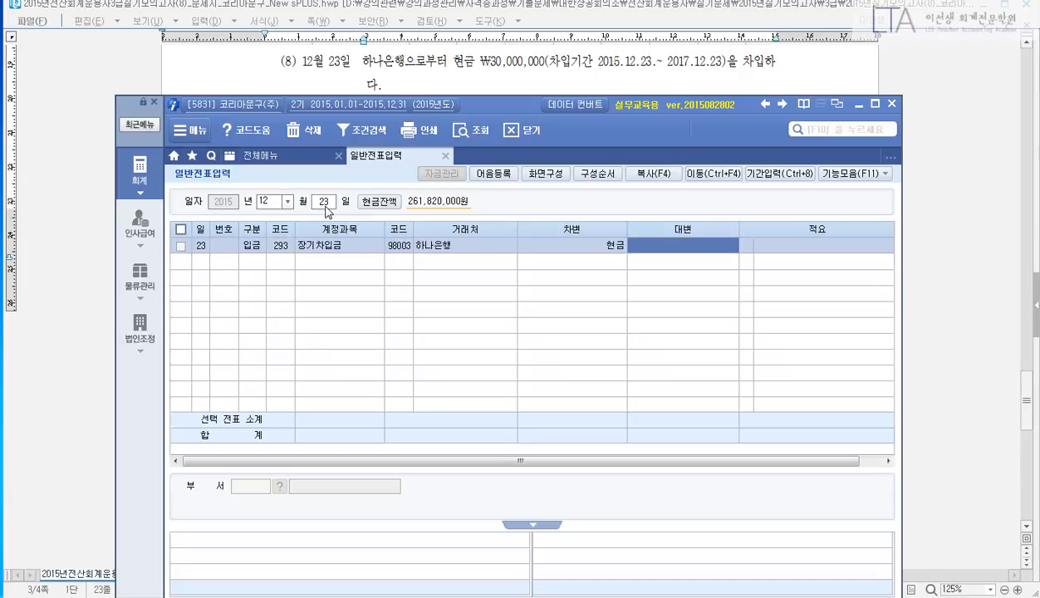
type("30000000")
key("Return")
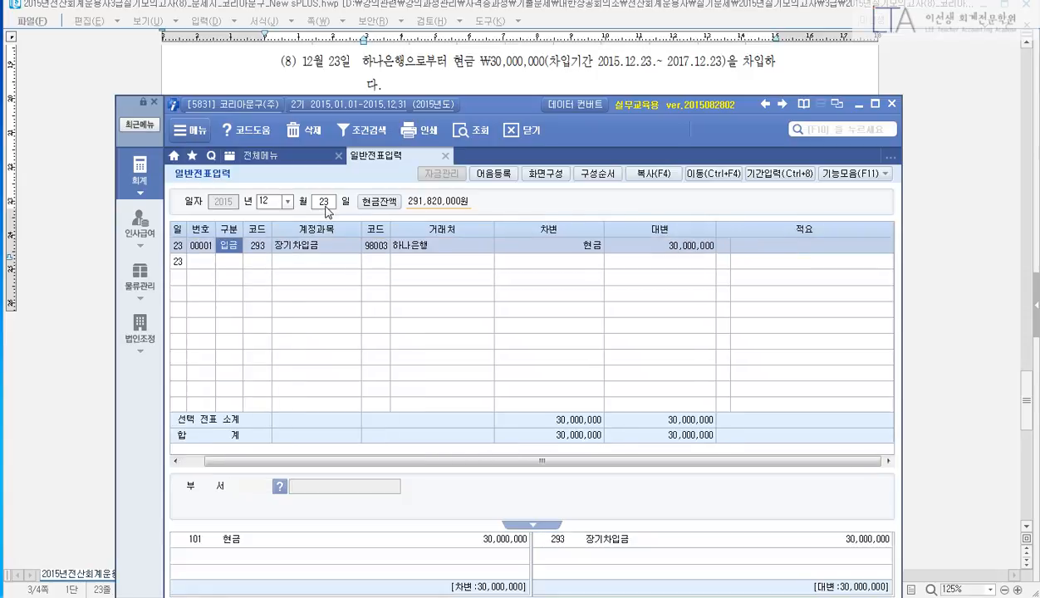
Step: Consult transaction (9) in the exam document and start a 차변 line dated December 30 in 일반전표입력
left_click_drag(487, 109, 486, 131)
left_click(454, 76)
scroll(512, 110, "down", 1)
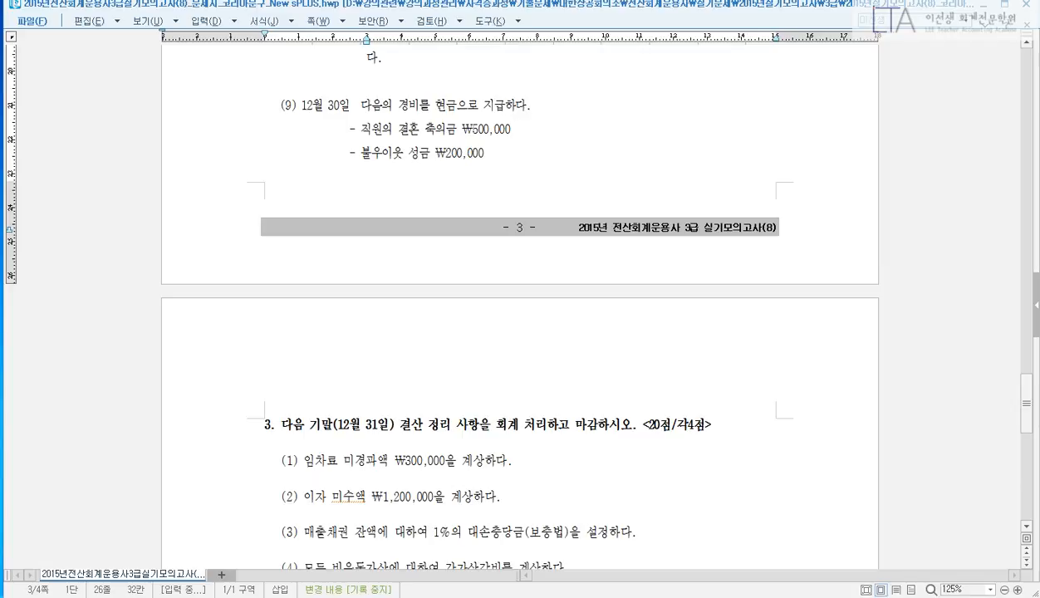
scroll(1027, 526, "down", 2)
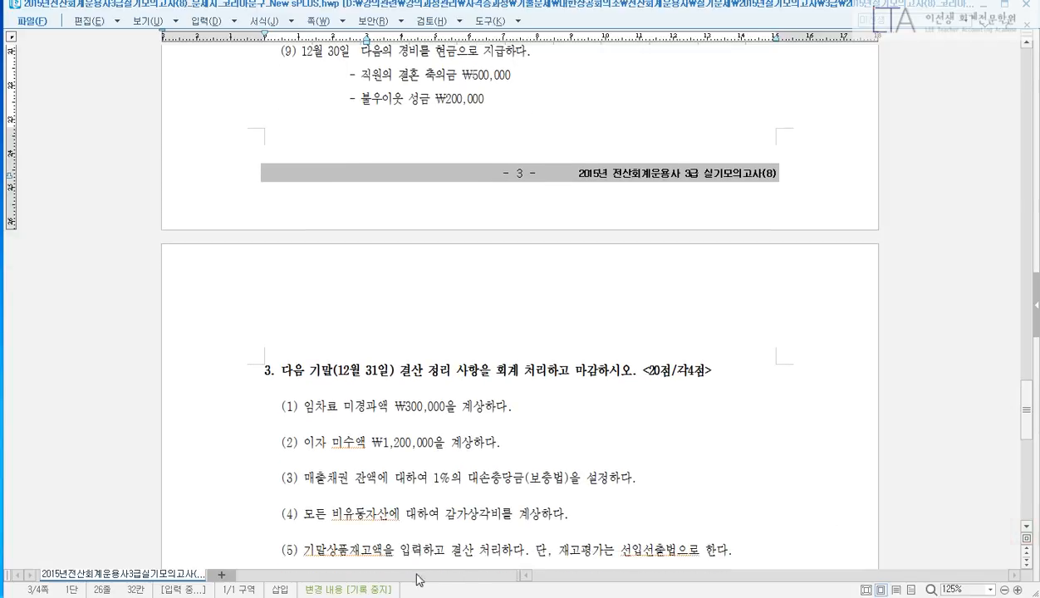
key("alt+Tab")
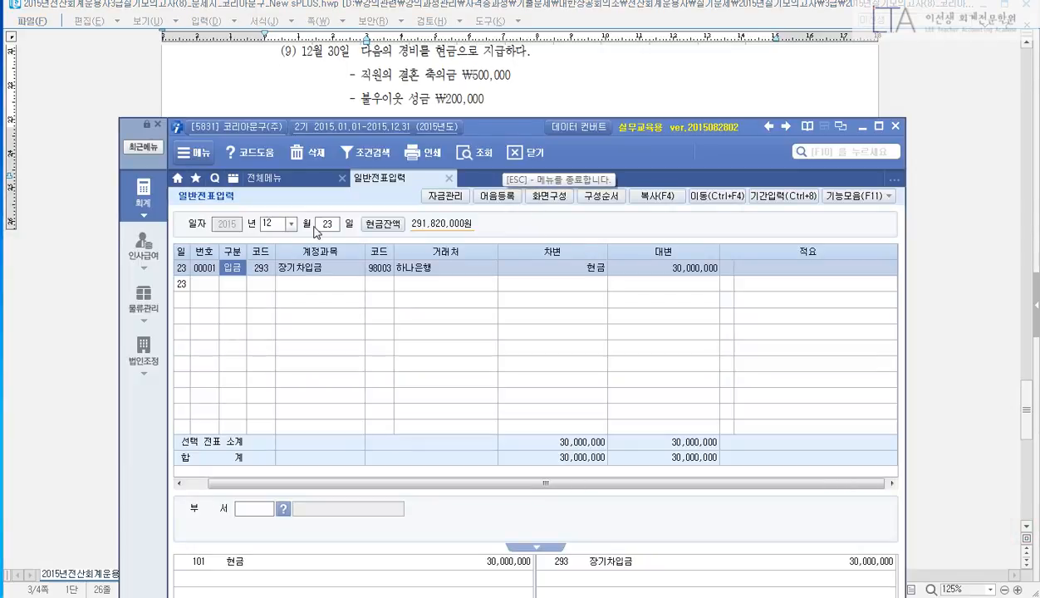
type("30")
key("Return")
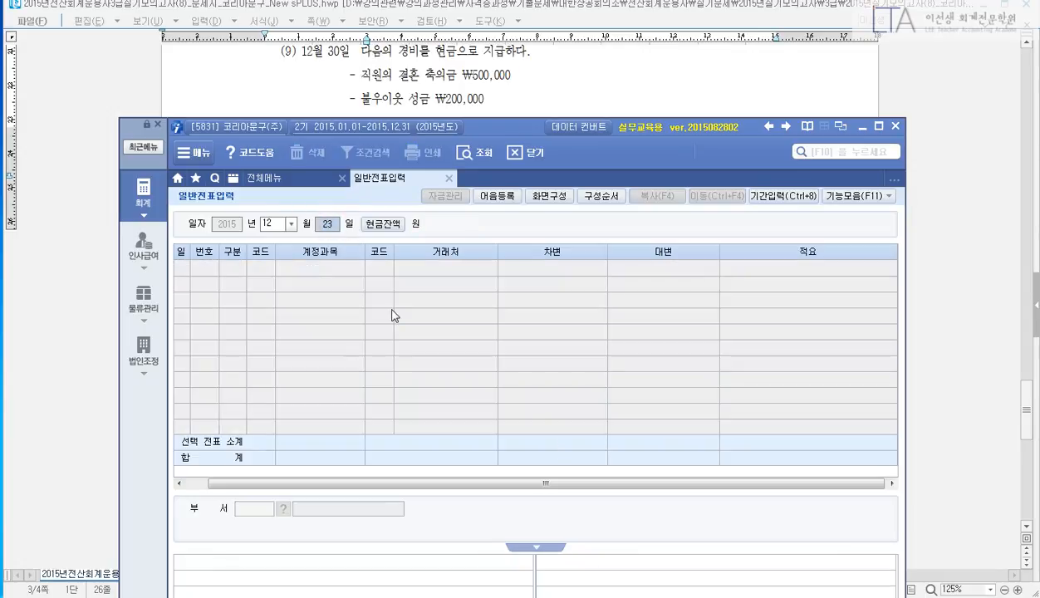
type("3")
key("Return")
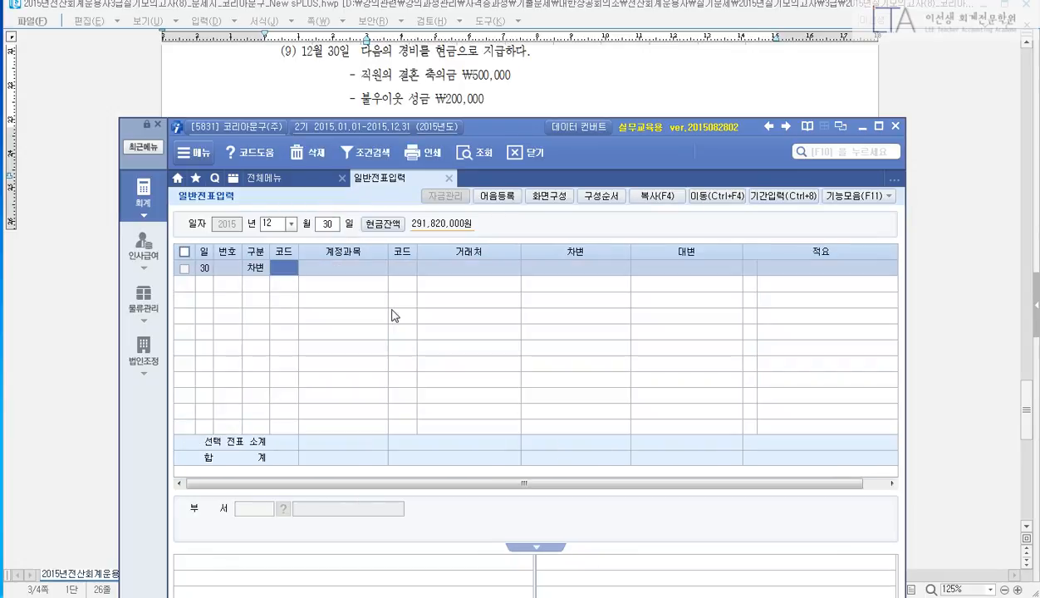
Step: Debit 500,000 to account 811 복리후생비 on the December 30 slip
type("811")
key("Return")
key("Return")
type("500000")
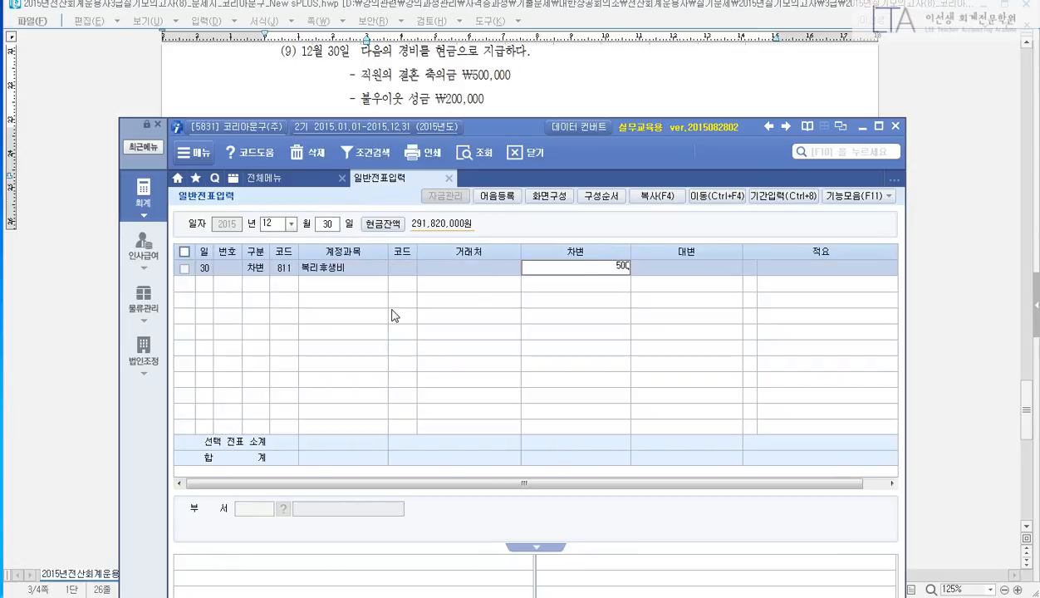
key("Return")
Step: Add a 차변 line to the December 30 slip debiting 200,000 to account 933 기부금
type("3")
key("Return")
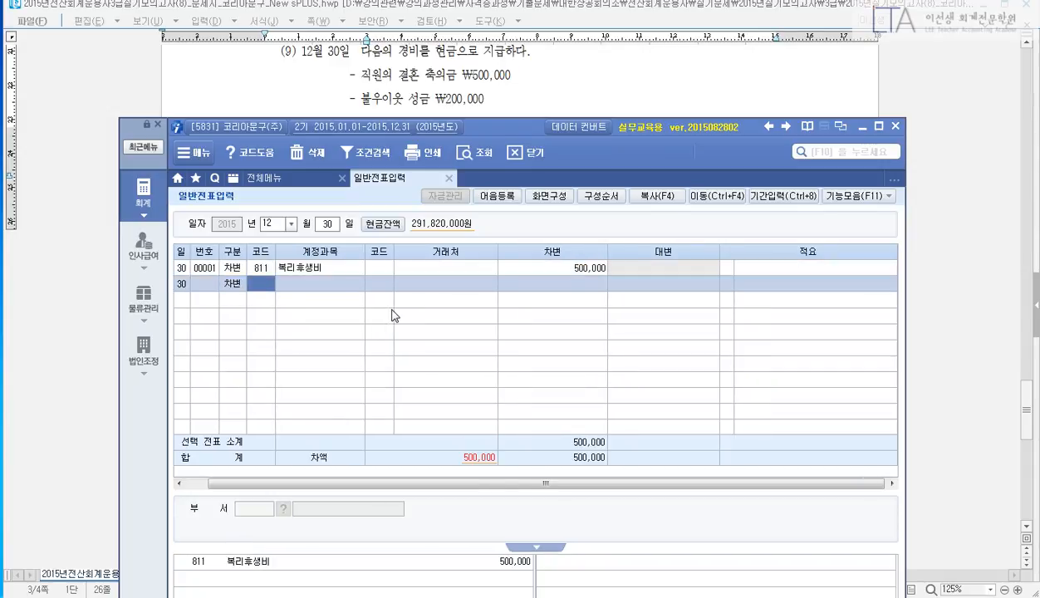
type("933")
key("Return")
key("Return")
type("2000000")
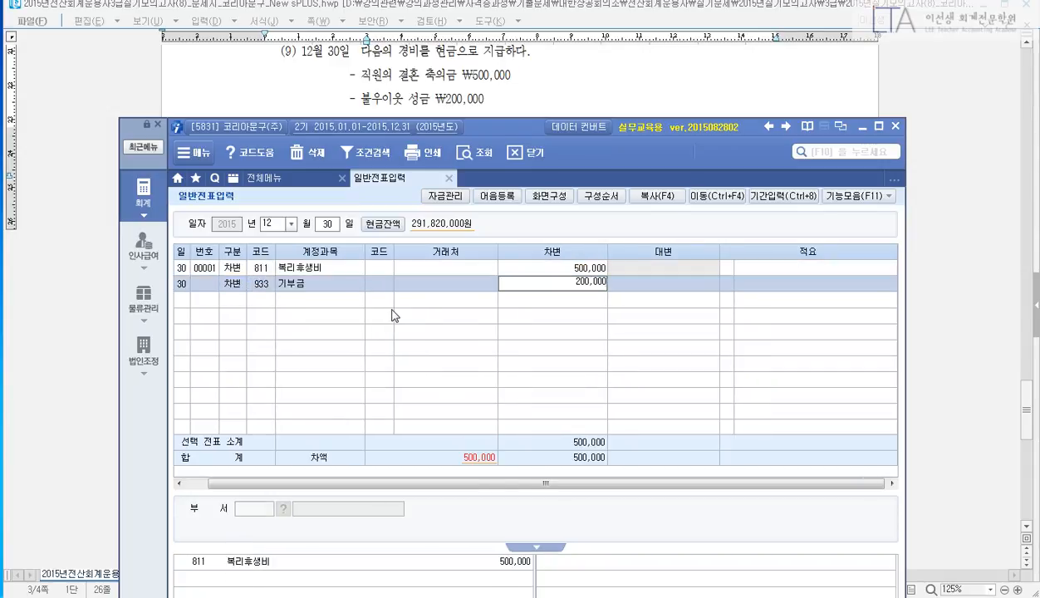
key("Return")
Step: Add a 대변 line crediting 700,000 to account 101 현금, and save the December 30 slip
type("4")
key("Return")
type("101")
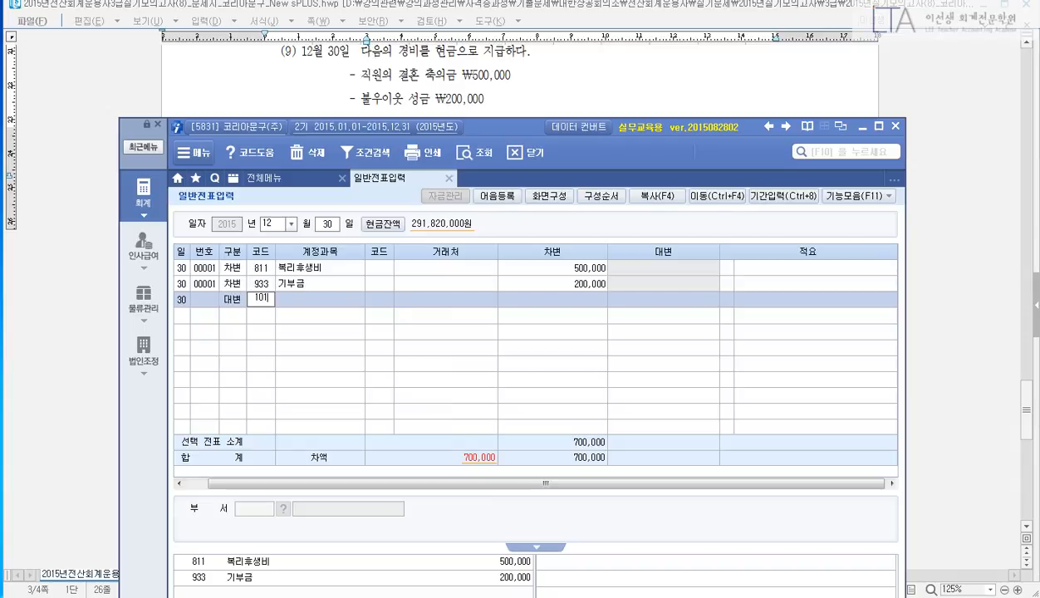
key("Return")
key("Return")
type("700000")
key("Return")
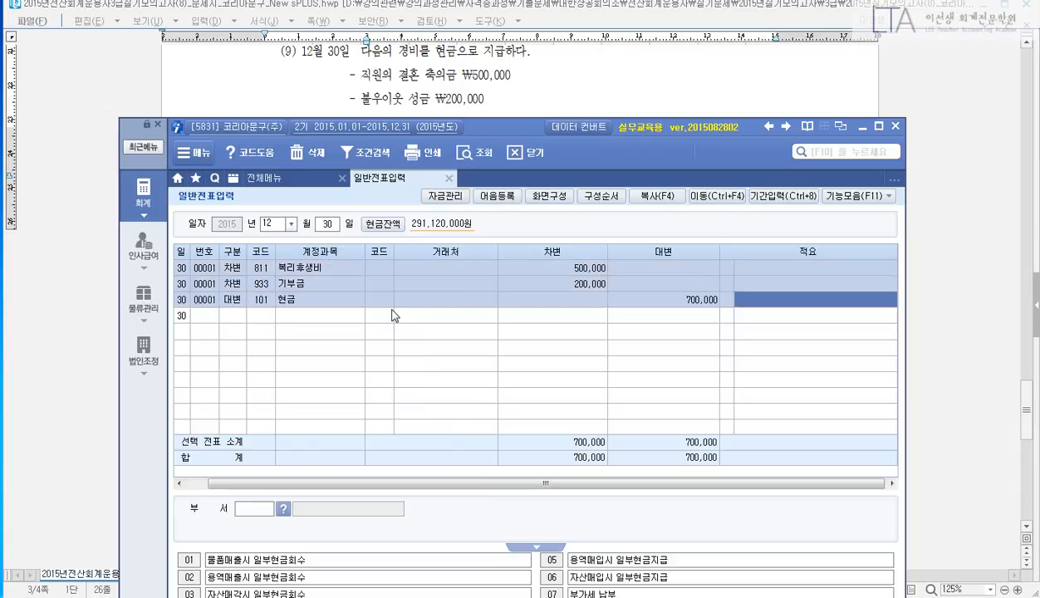
Step: Consult the year-end adjustments in section 3 of the exam document and set the 일반전표입력 date to December 31
left_click(515, 93)
scroll(674, 158, "down", 5)
scroll(669, 155, "down", 3)
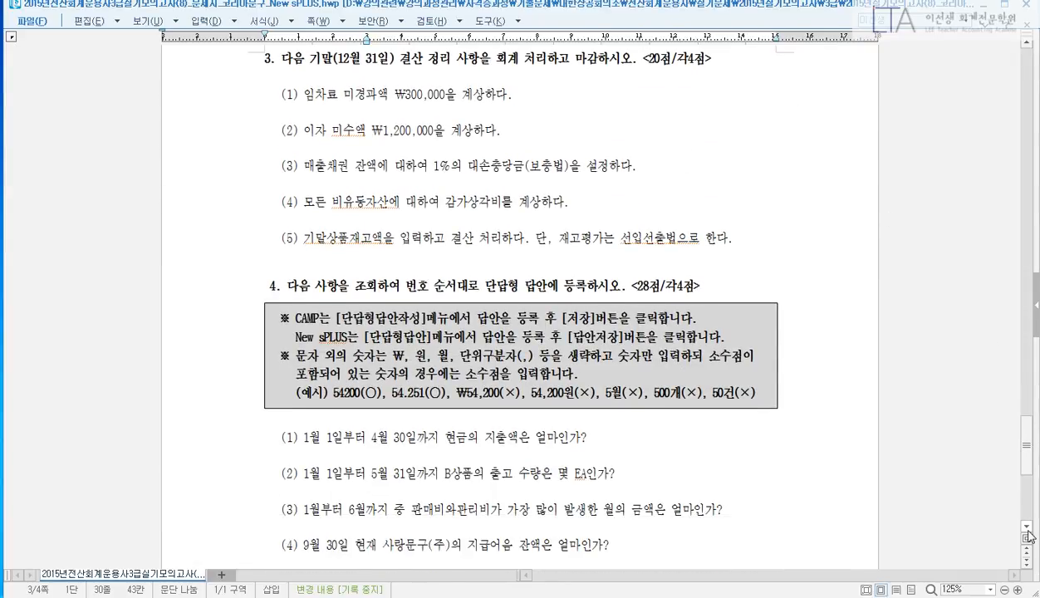
scroll(1005, 515, "down", 1)
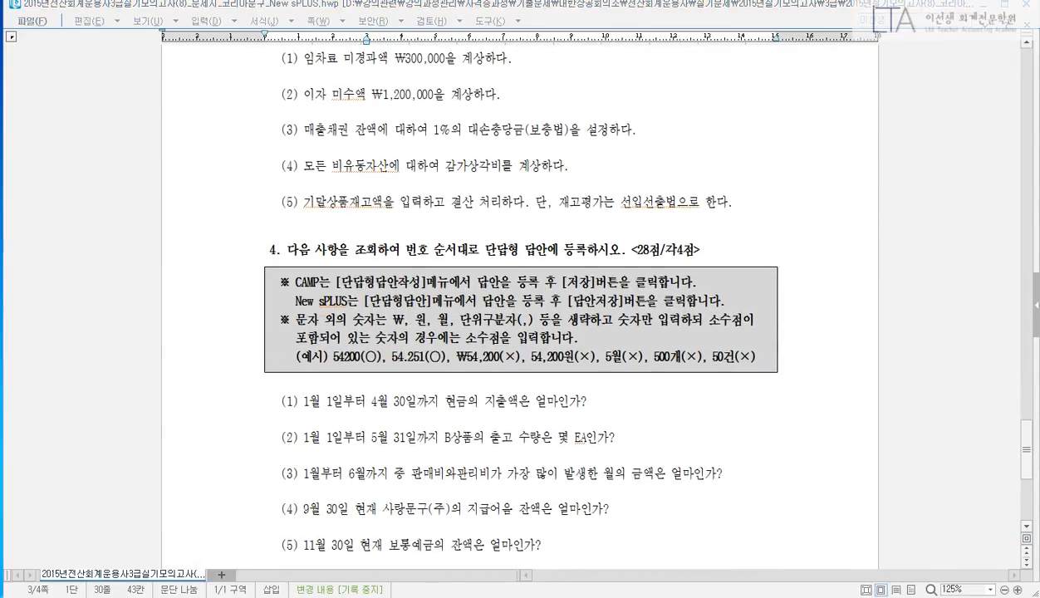
key("alt+Tab")
left_click_drag(494, 133, 492, 92)
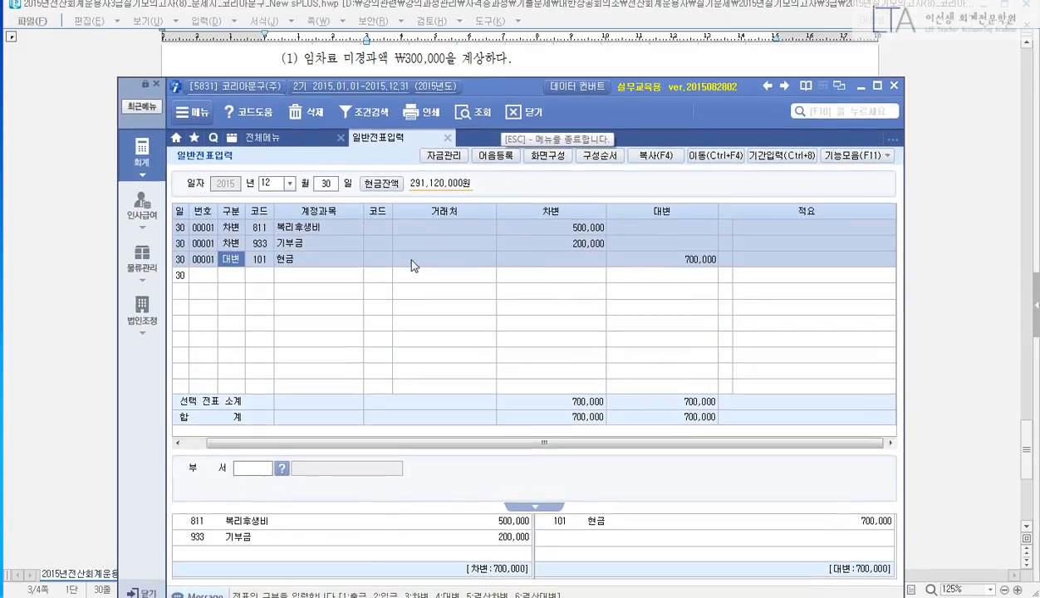
left_click(327, 184)
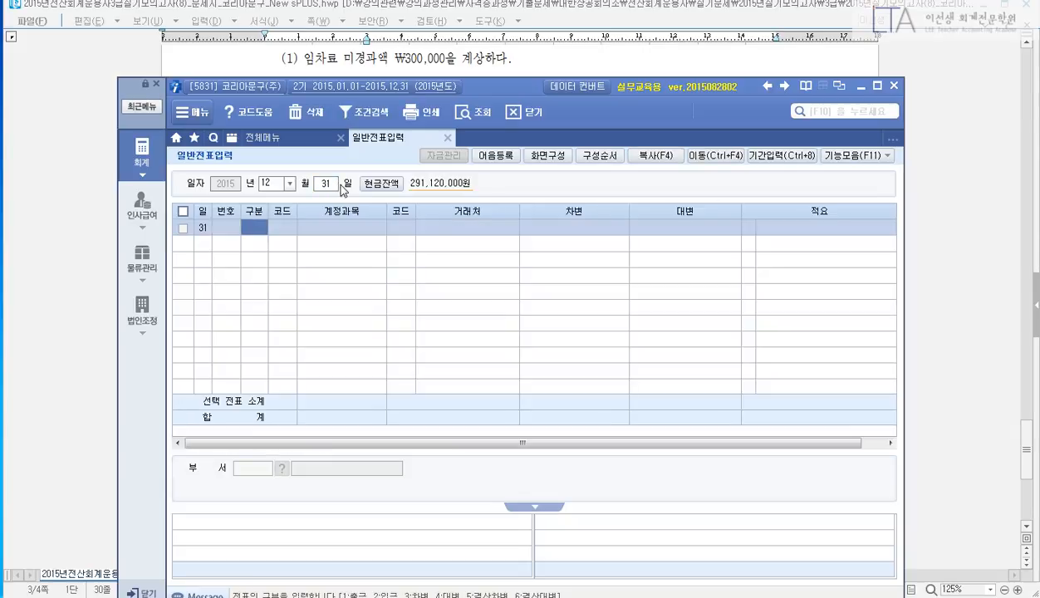
Step: Open the 합계잔액시산표 from the full menu and query it for December 31
left_click(294, 137)
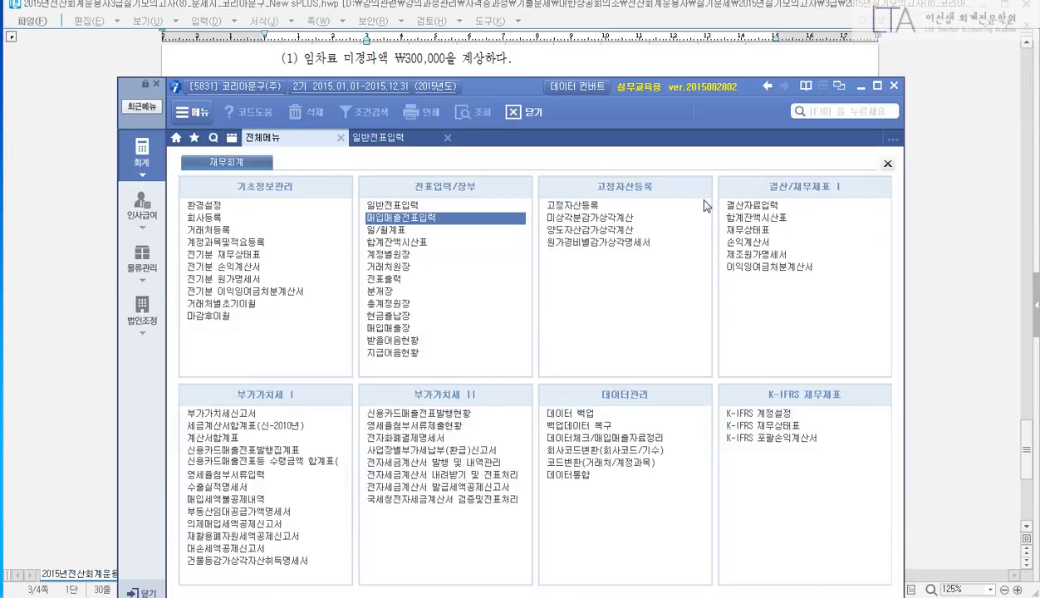
left_click(730, 224)
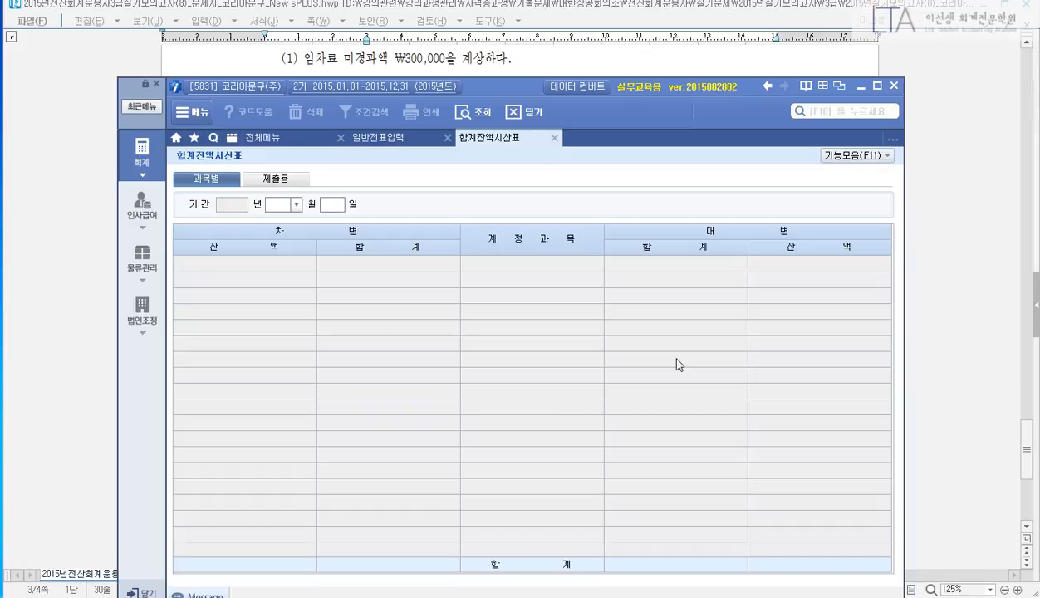
type("12")
key("Return")
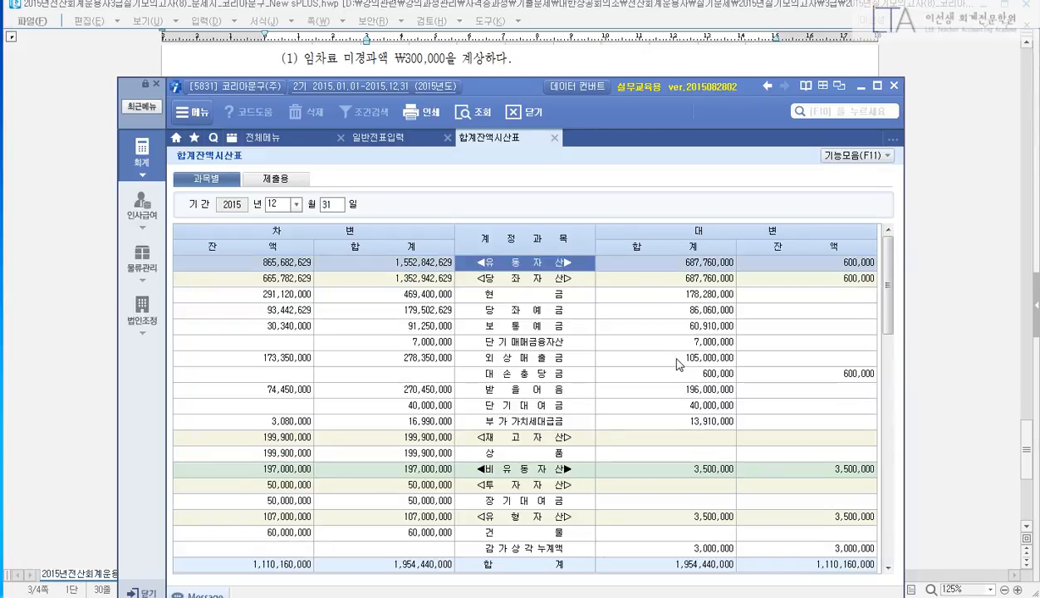
Step: Search the trial balance for the accounts 선수수익 and 선급비용
key("ctrl+f")
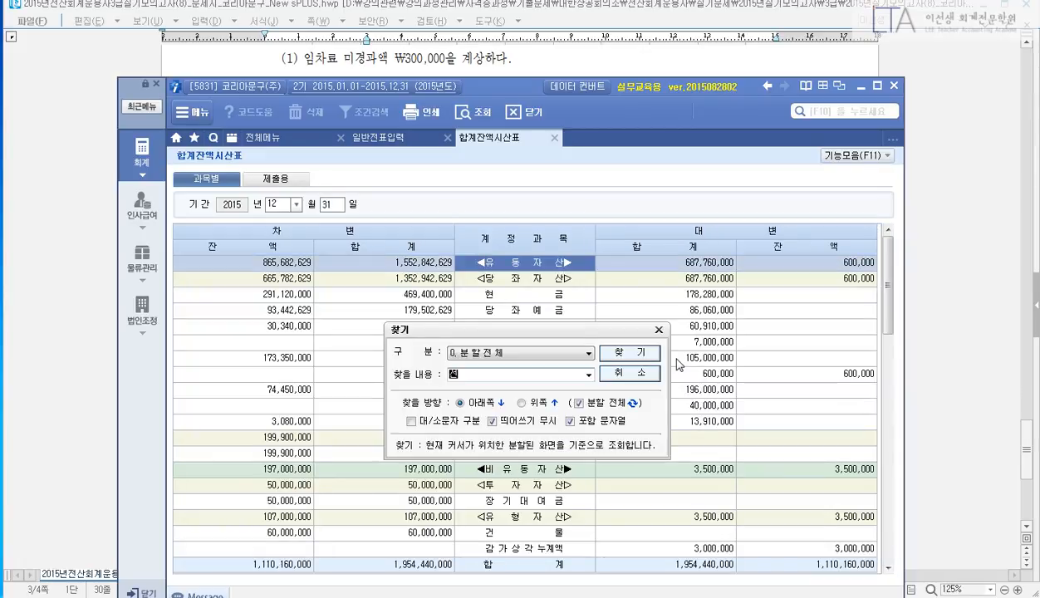
type("선수수익")
key("Return")
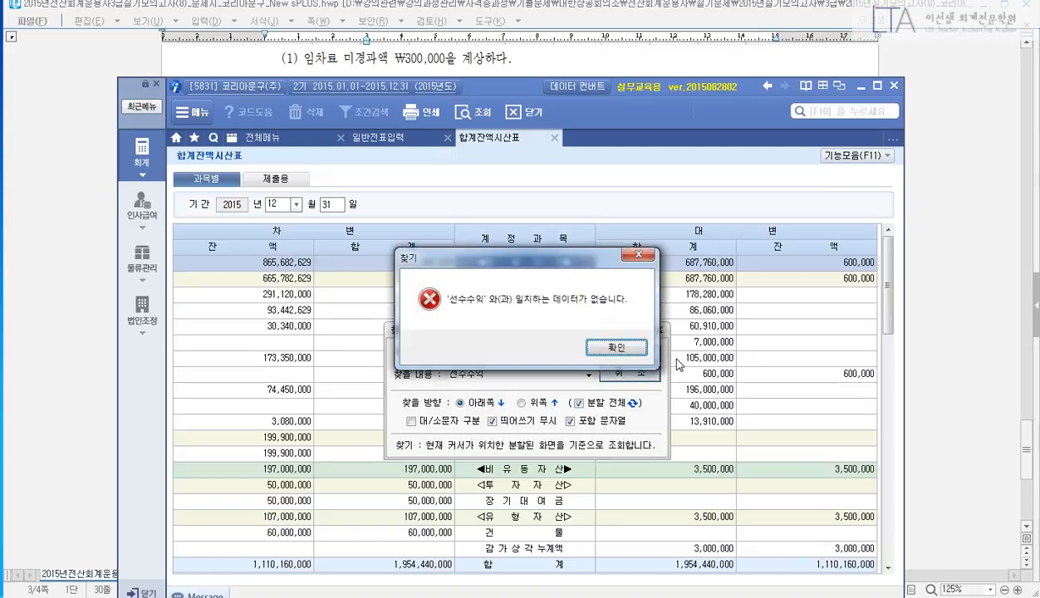
key("Return")
key("Escape")
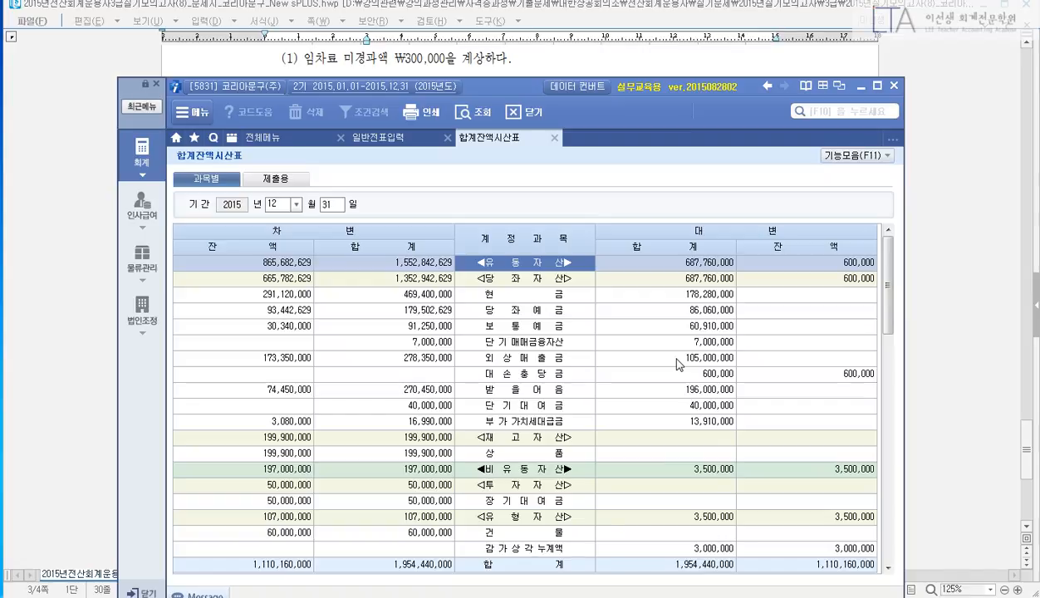
key("ctrl+f")
type("선급비용")
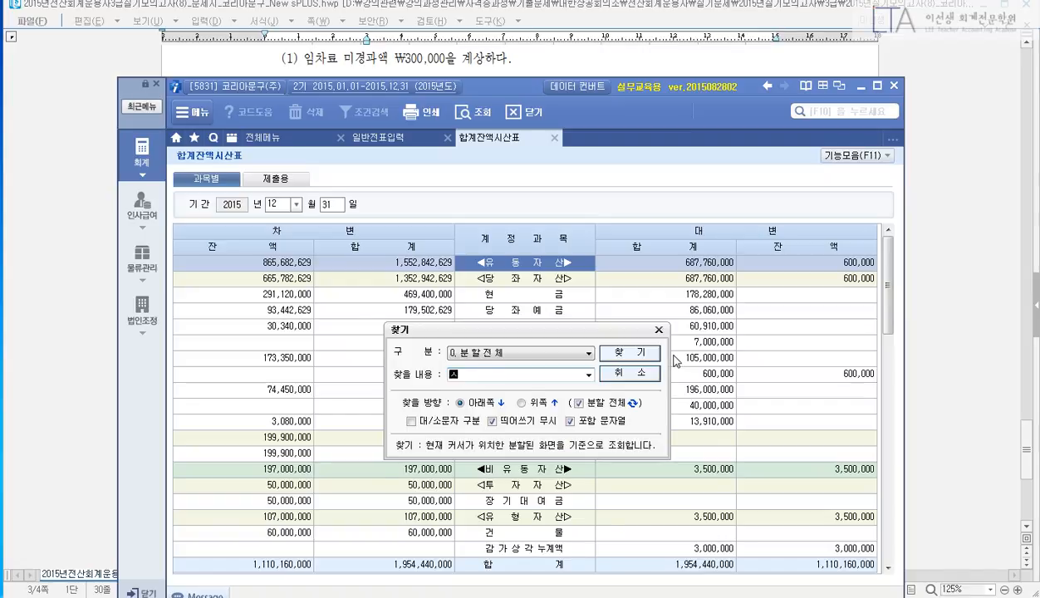
key("Return")
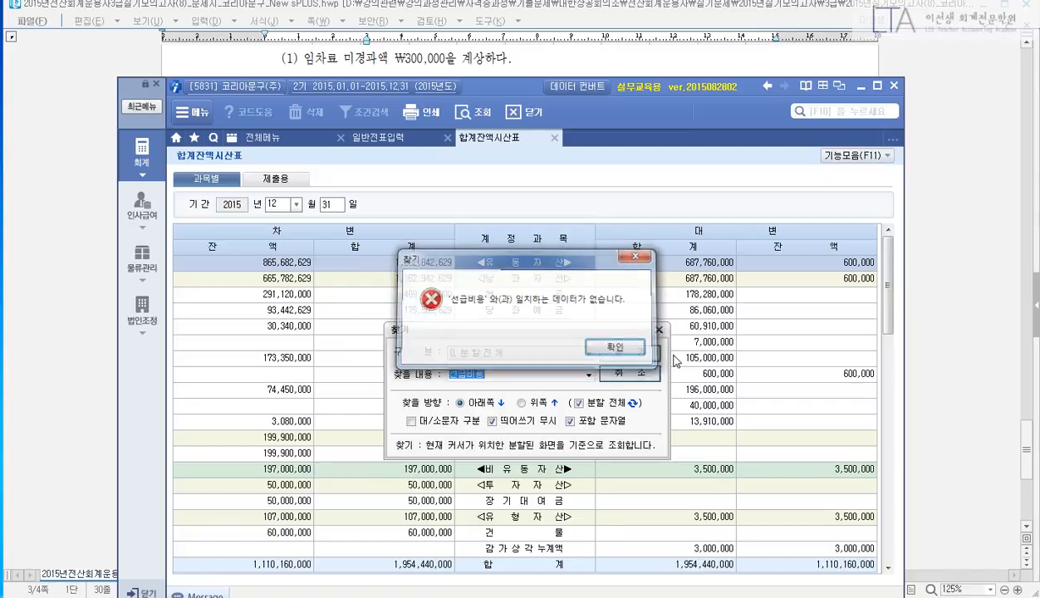
key("Return")
key("Escape")
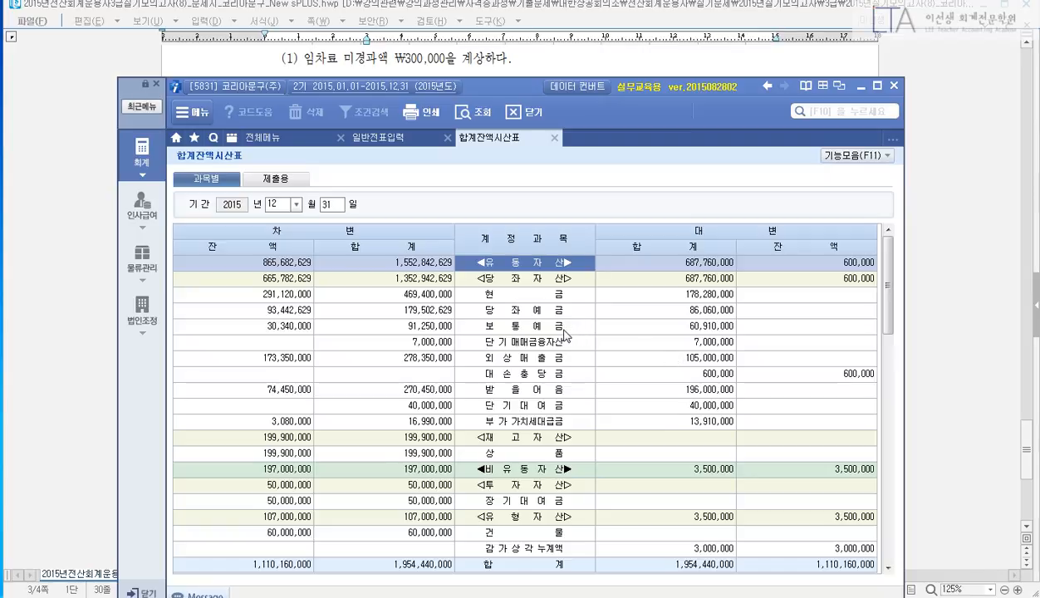
Step: Search the trial balance for 임차료 and examine the rental period and amount in the 지급임차료 account ledger
key("ctrl+f")
type("ㅇ임차료")
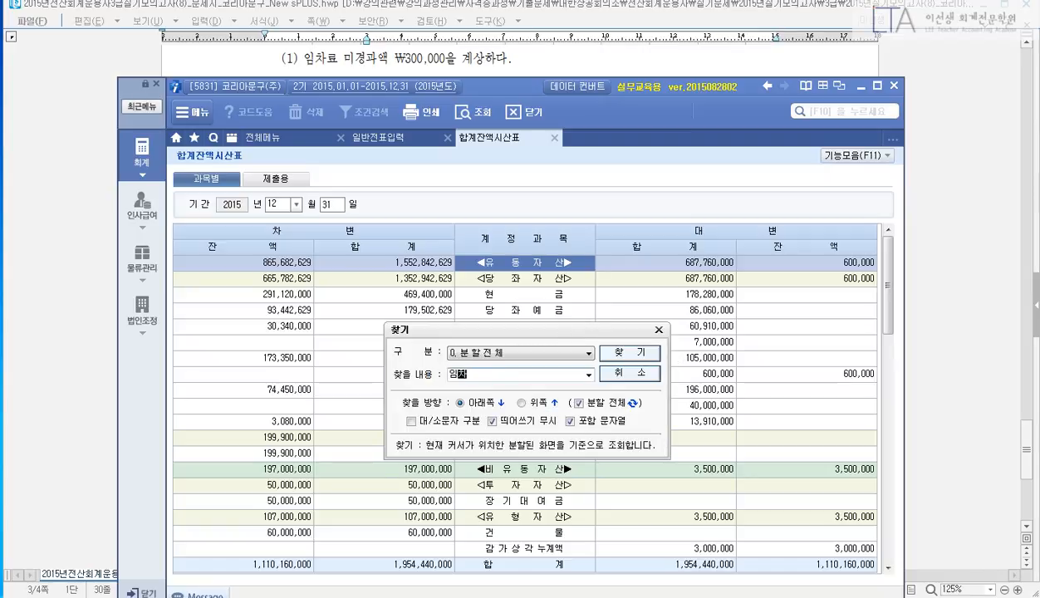
key("Return")
key("Escape")
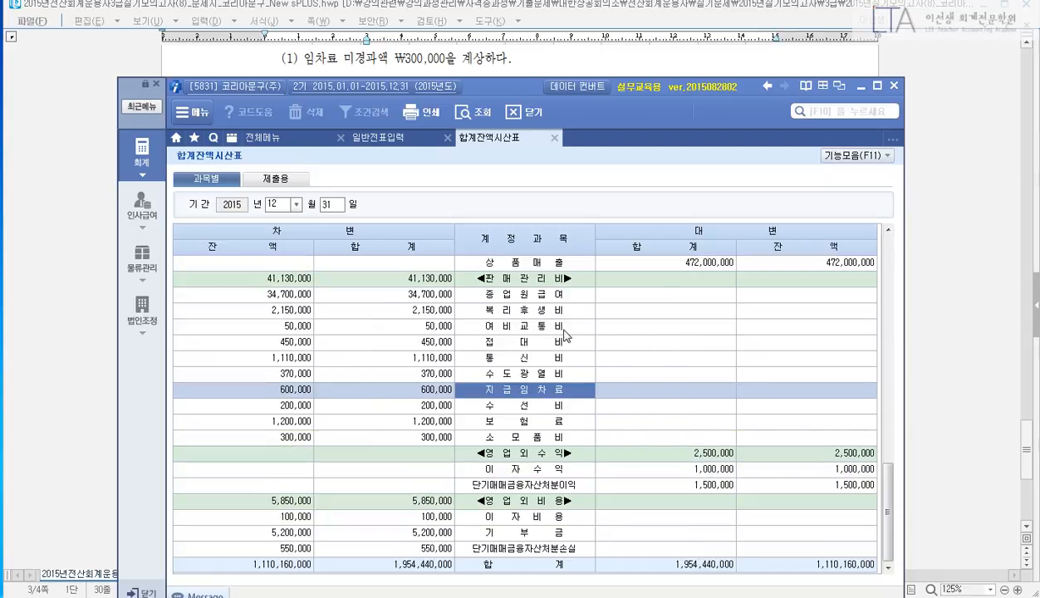
left_click(263, 389)
double_click(277, 390)
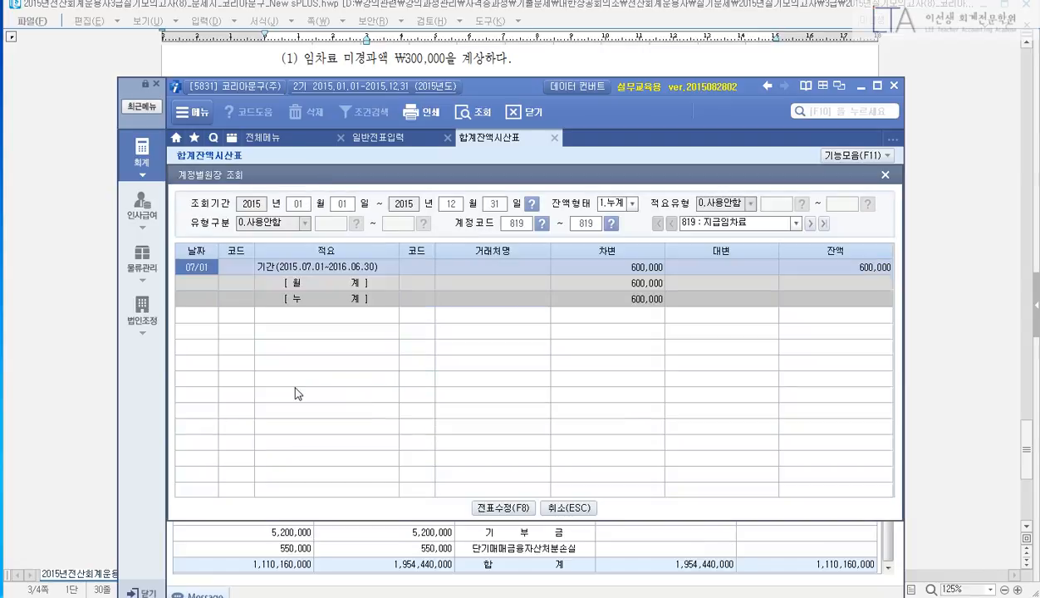
left_click(342, 266)
left_click(656, 266)
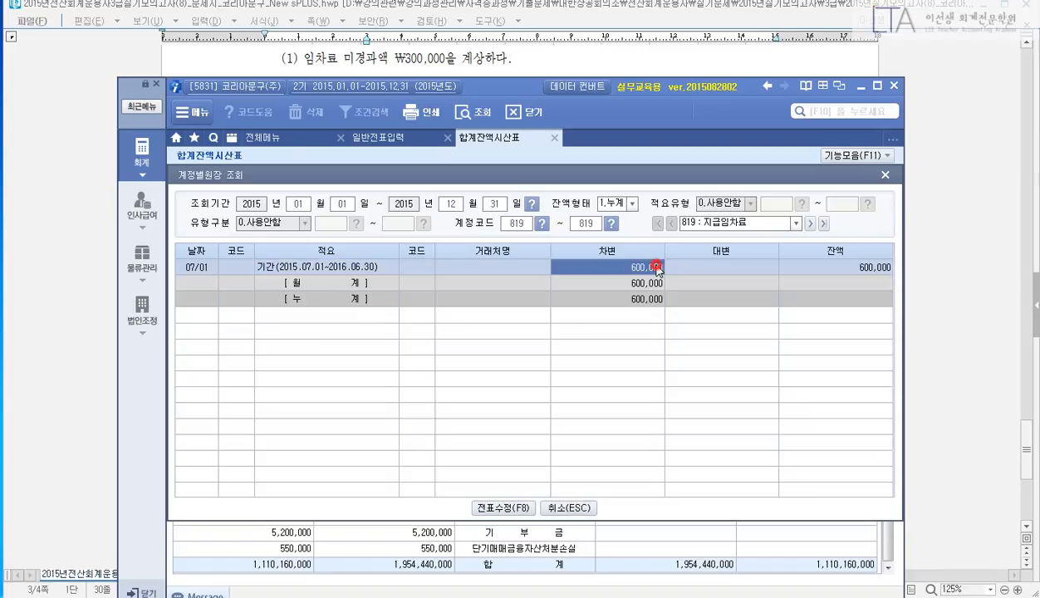
left_click(569, 507)
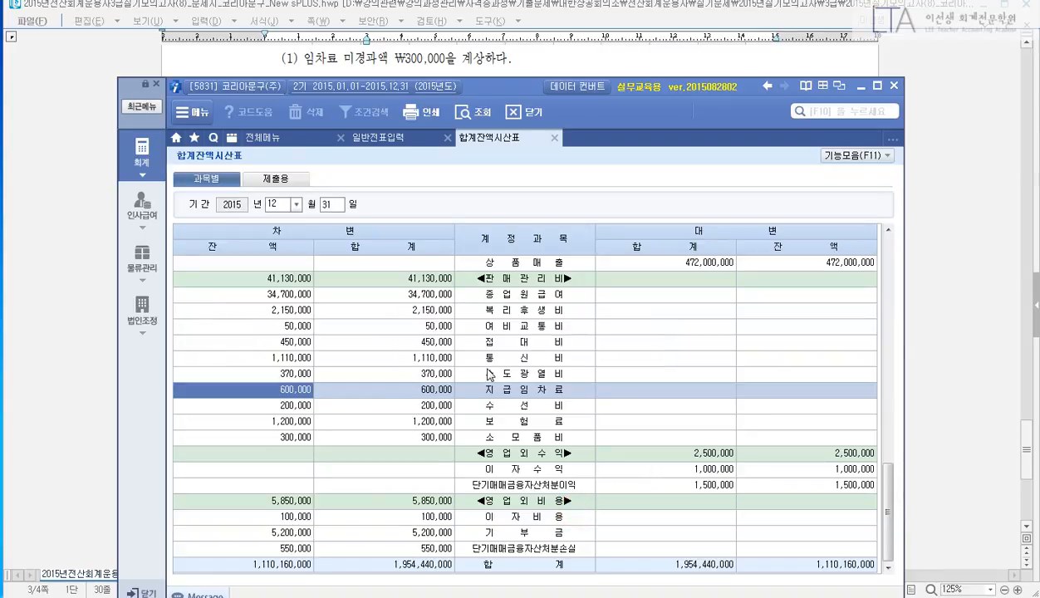
Step: Start a 차변 line dated December 31 in 일반전표입력, debiting 300,000 to account 133 선급비용
left_click(374, 137)
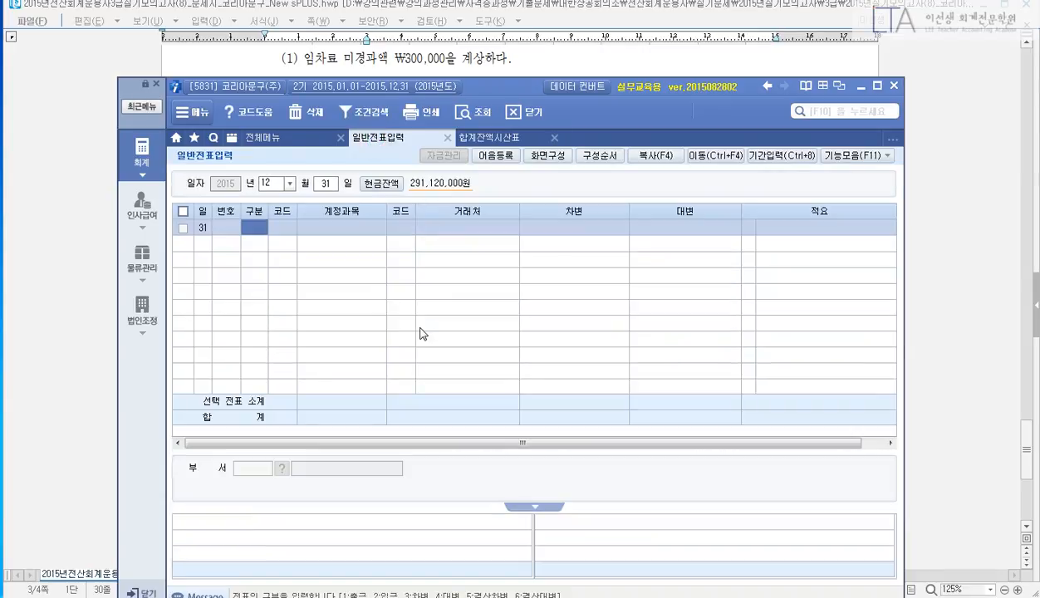
type("3")
key("Return")
type("133")
key("Return")
key("Return")
type("3")
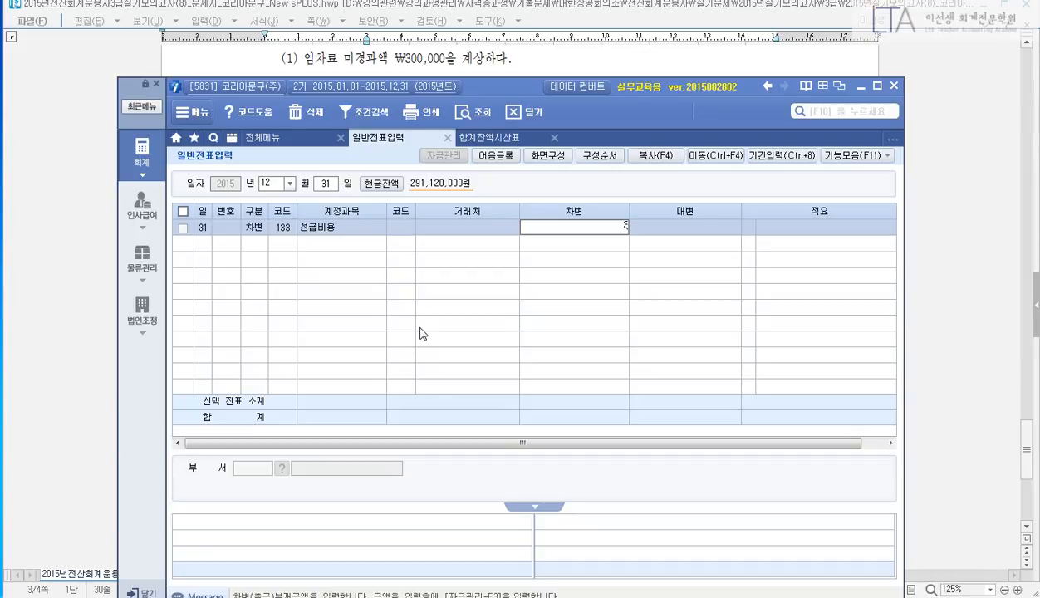
type("00,000")
key("Return")
Step: Add a 대변 line crediting 300,000 to account 819 지급임차료, and save the December 31 adjustment slip
type("4")
key("Return")
type("819")
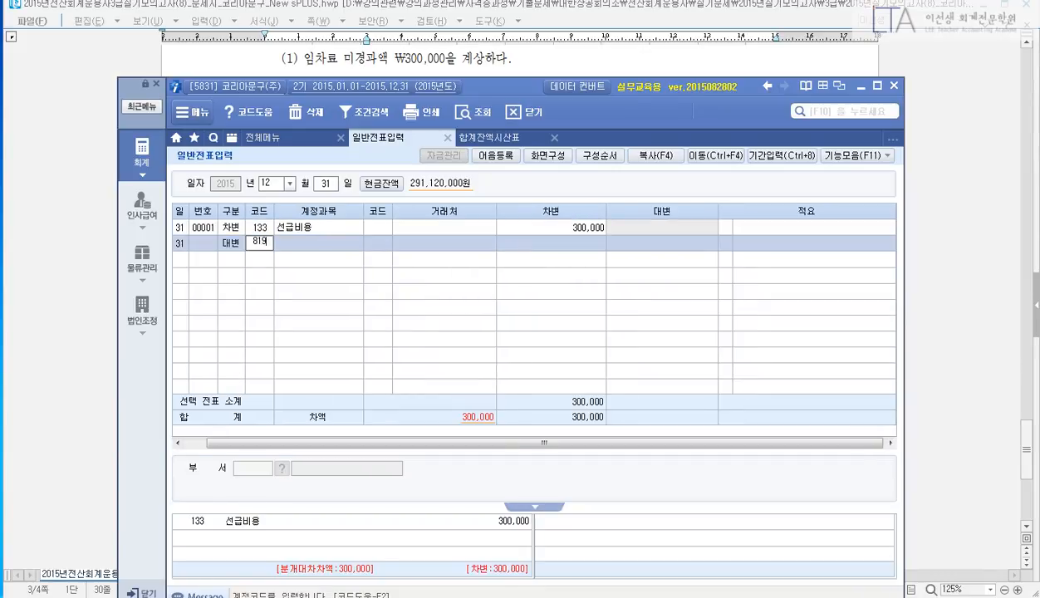
key("Return")
key("Return")
type("300000")
key("Return")
key("Return")
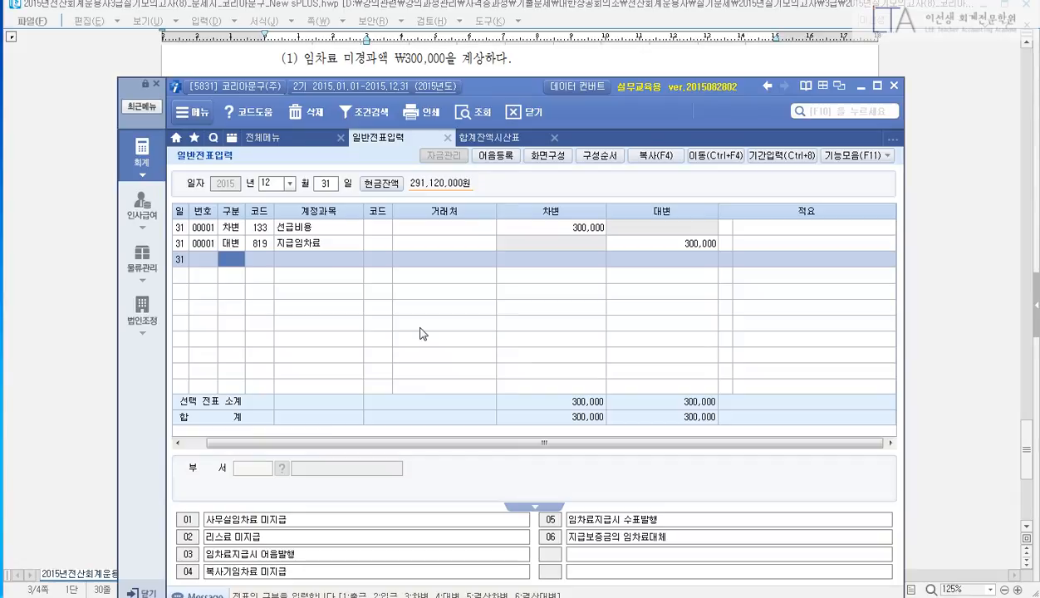
Step: Check the 선급비용 and 지급임차료 balances in the 합계잔액시산표
left_click(485, 140)
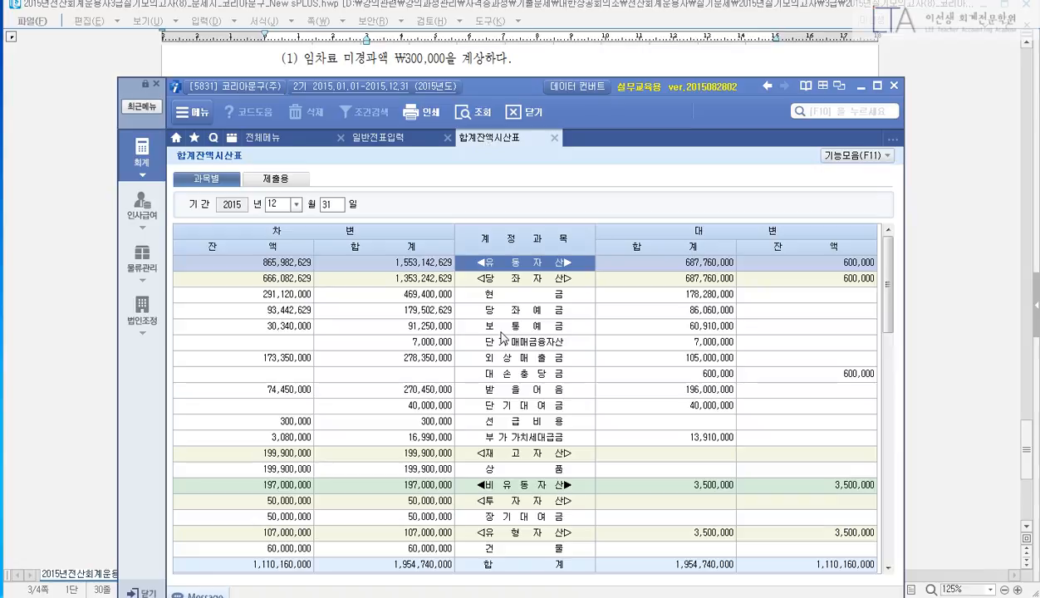
left_click(499, 406)
scroll(325, 424, "down", 10)
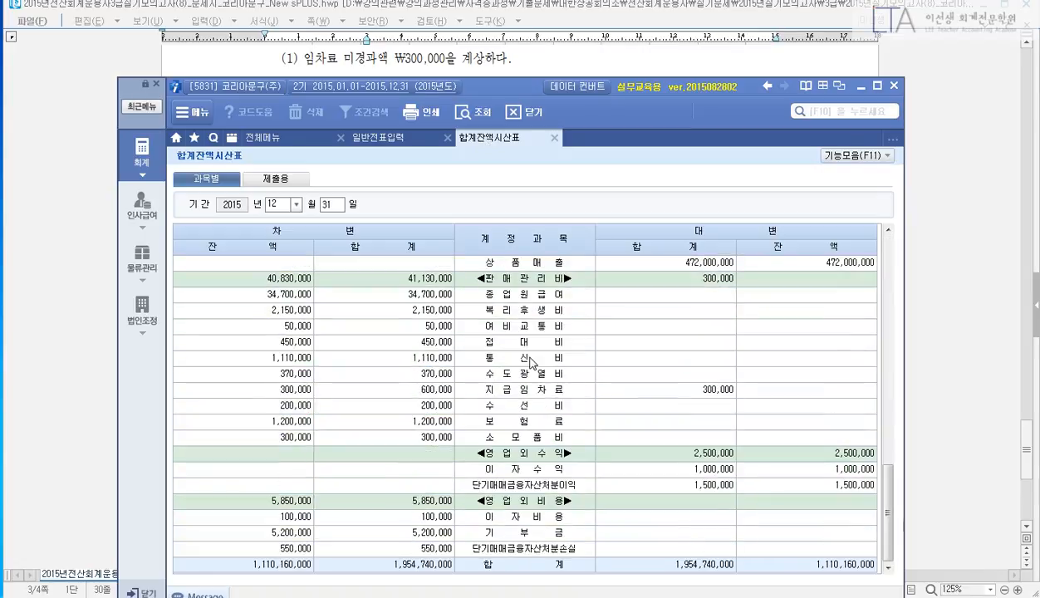
left_click(503, 389)
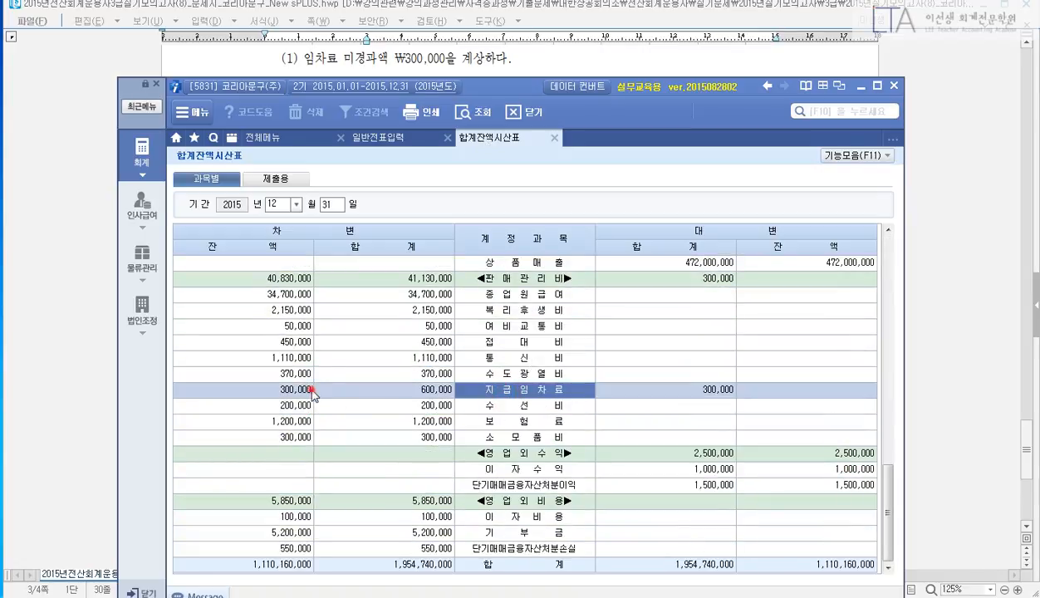
left_click(302, 390)
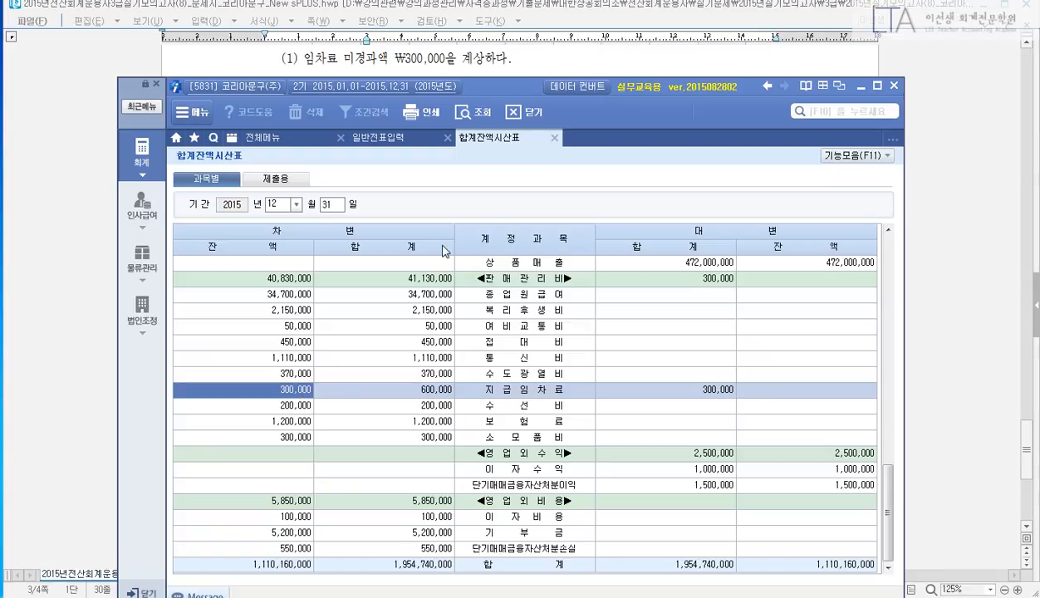
Step: Switch to the exam document and read adjustment item (2) on accrued interest, then return to the accounting program
left_click(492, 72)
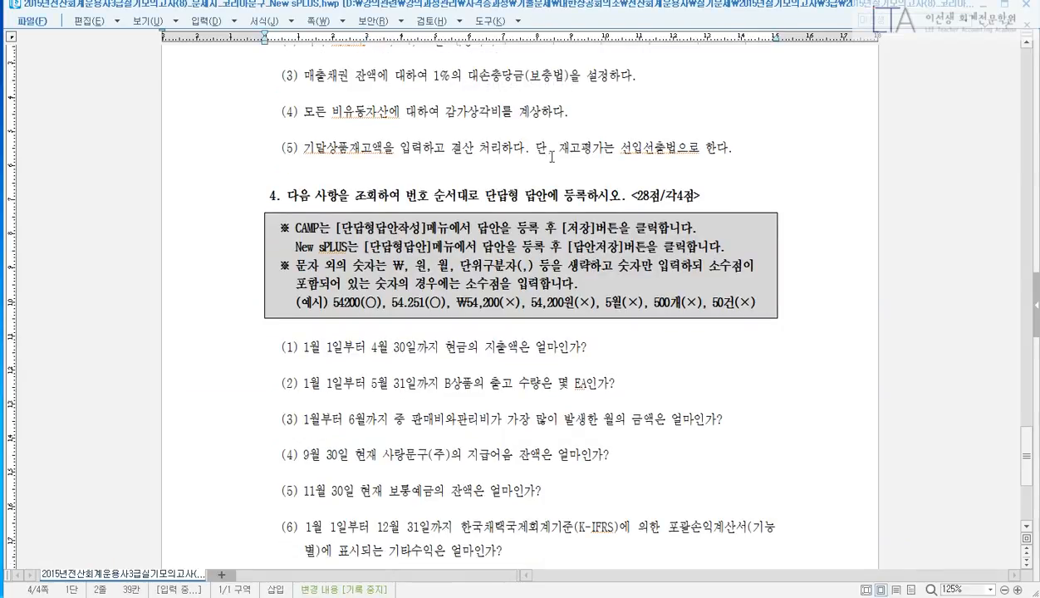
scroll(1012, 45, "up", 1)
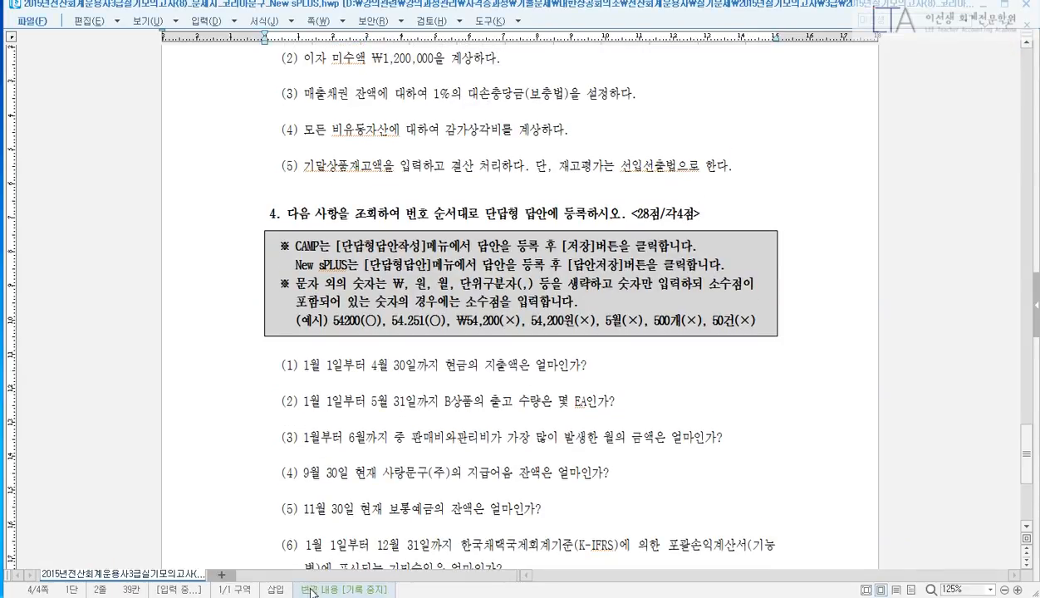
key("alt+Tab")
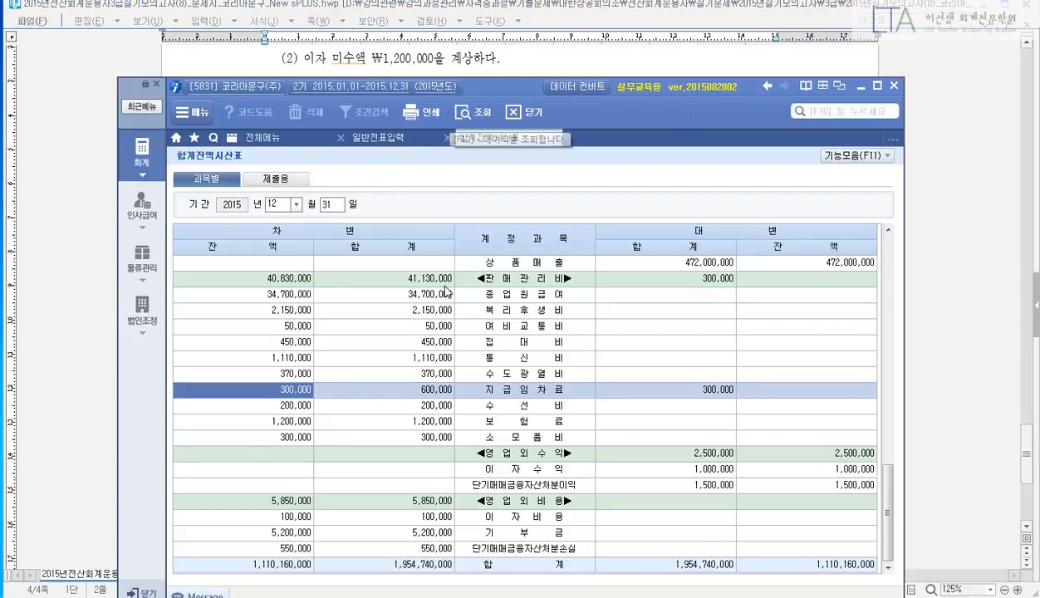
Step: Search the 합계잔액시산표 for 이자수익 and examine the entries in its account ledger
left_click(503, 348)
key("ctrl+f")
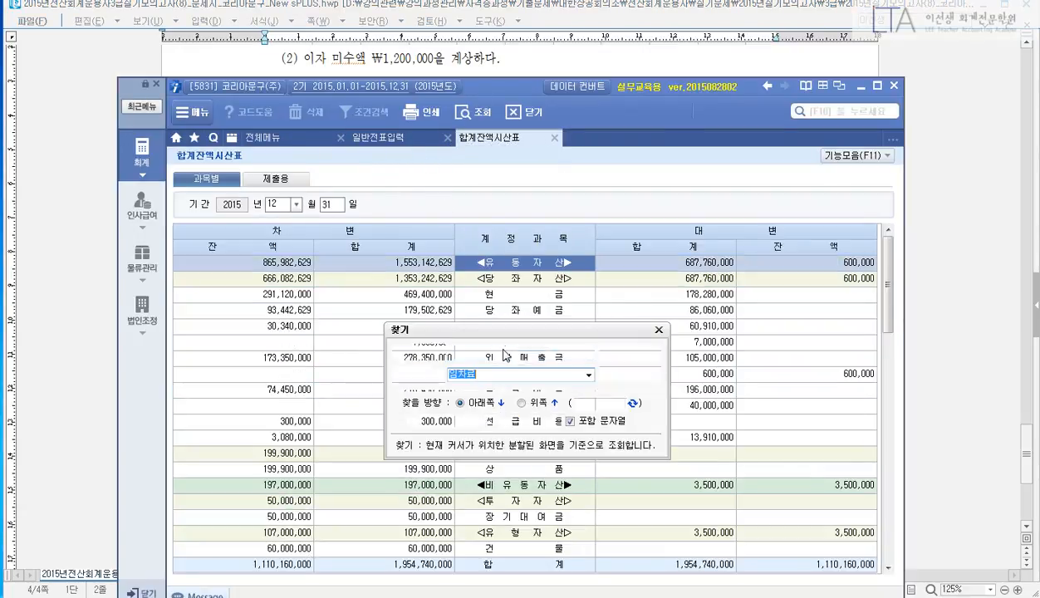
type("이 자 ")
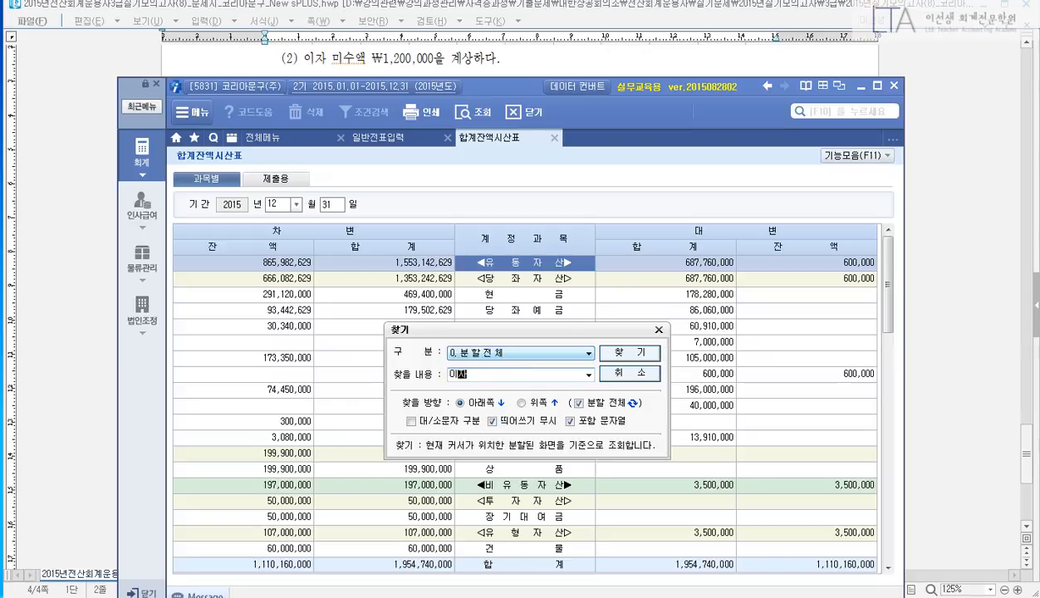
type("수 익")
key("Return")
key("Escape")
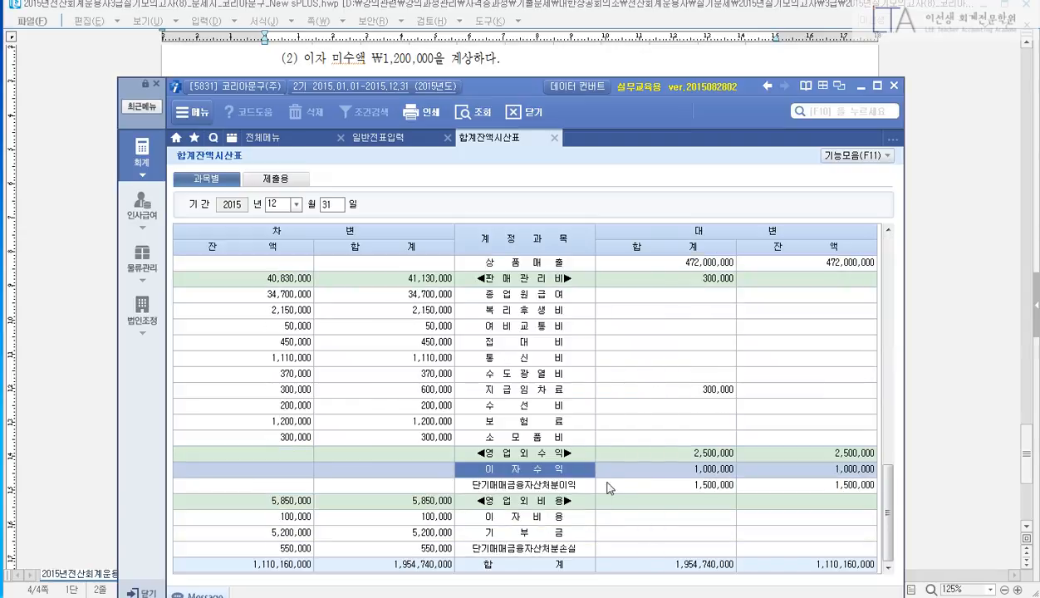
double_click(573, 471)
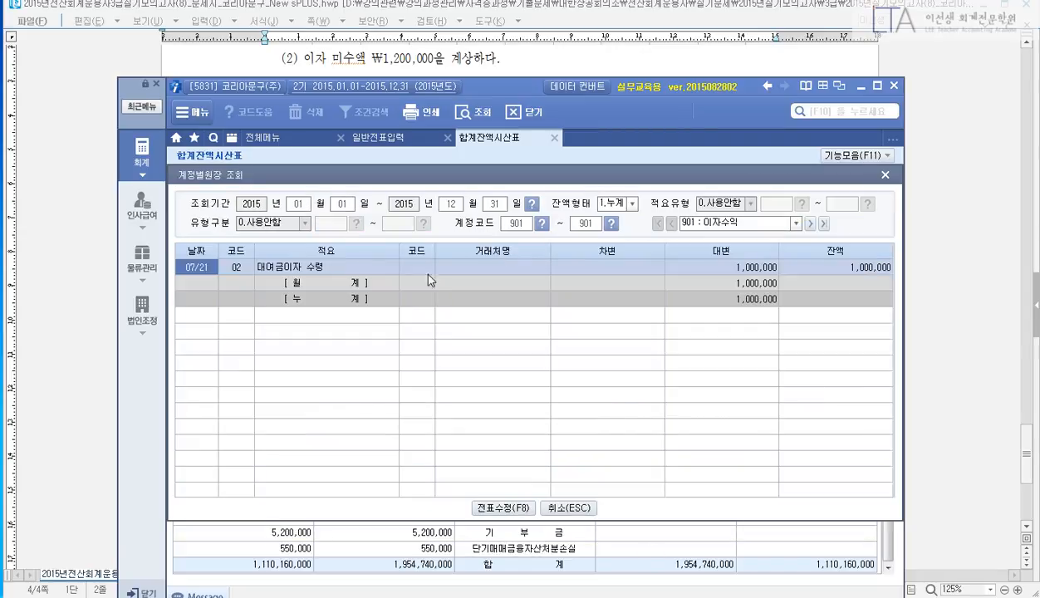
left_click(338, 266)
left_click(886, 175)
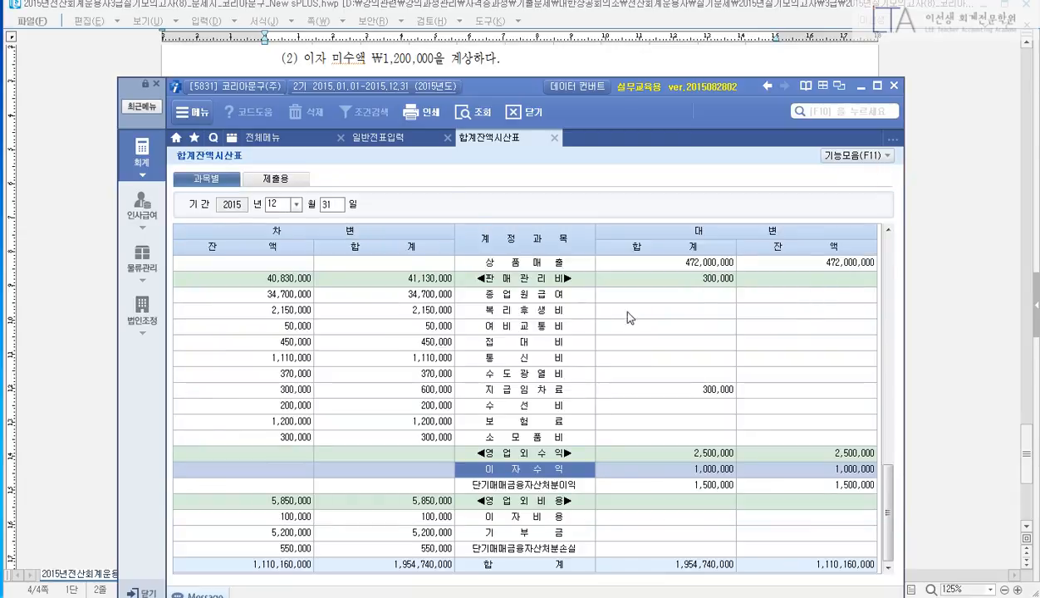
Step: Search the 합계잔액시산표 for 미수수익
left_click(400, 143)
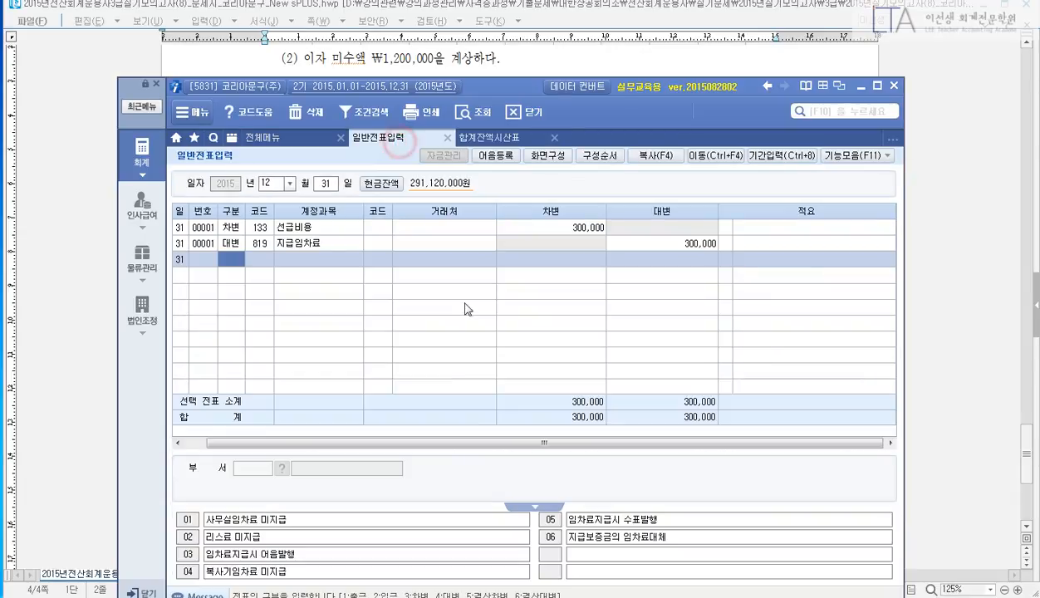
left_click(493, 143)
key("ctrl+f")
type("미수수")
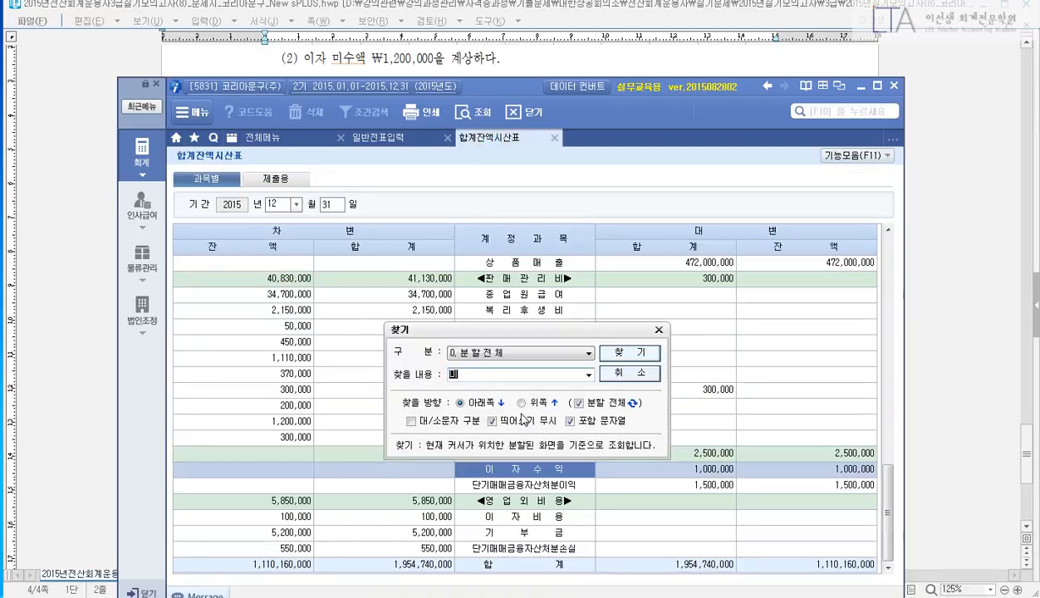
type("익")
key("Return")
key("Return")
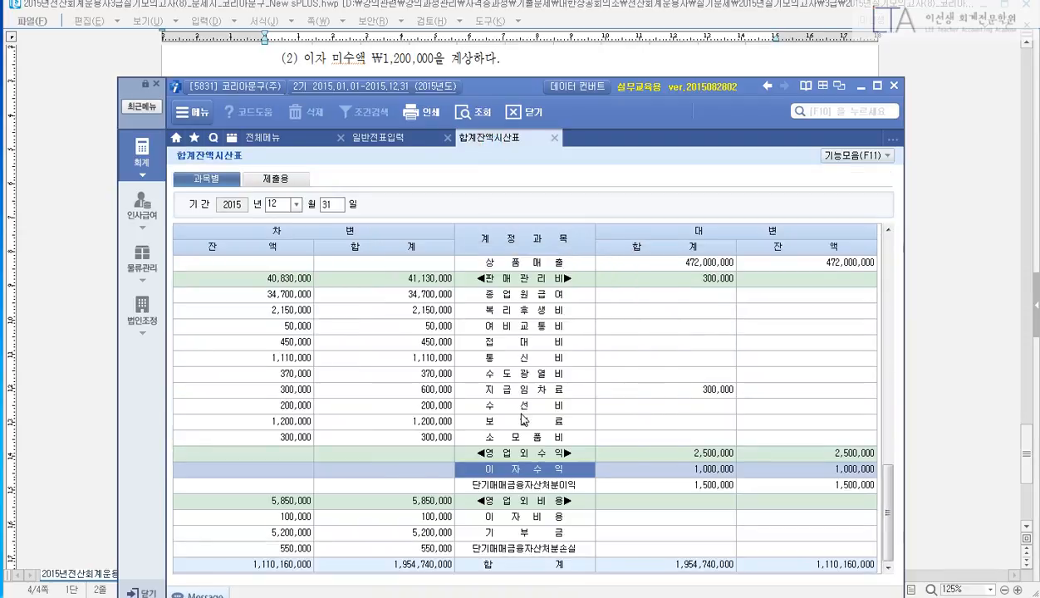
Step: Add a December 31 차변 line in 일반전표입력, debiting 1,200,000 to account 116 미수수익
left_click(370, 139)
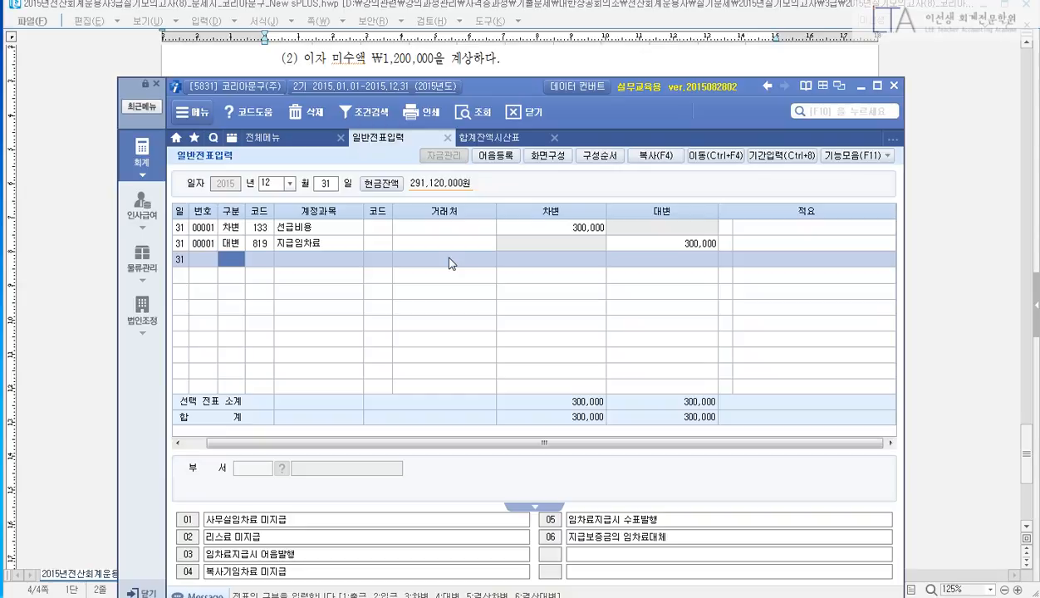
type("3")
key("Return")
type("116")
key("Return")
key("Return")
key("Return")
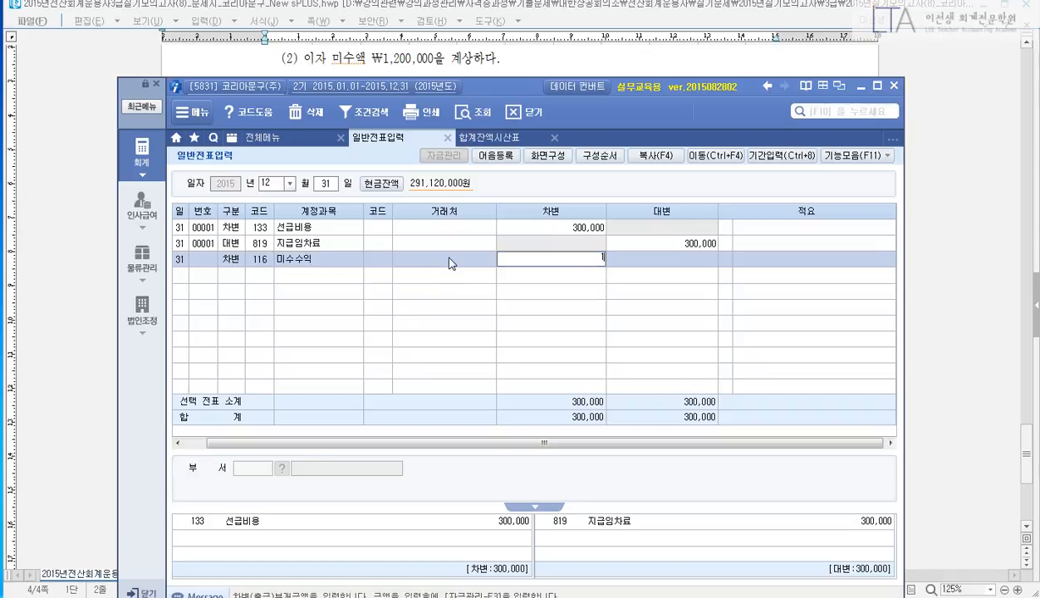
type("1200000")
key("Return")
key("Return")
Step: Add the matching 대변 line crediting 1,200,000 to account 901 이자수익, and select the saved slip for checking
type("4")
key("Return")
type("901")
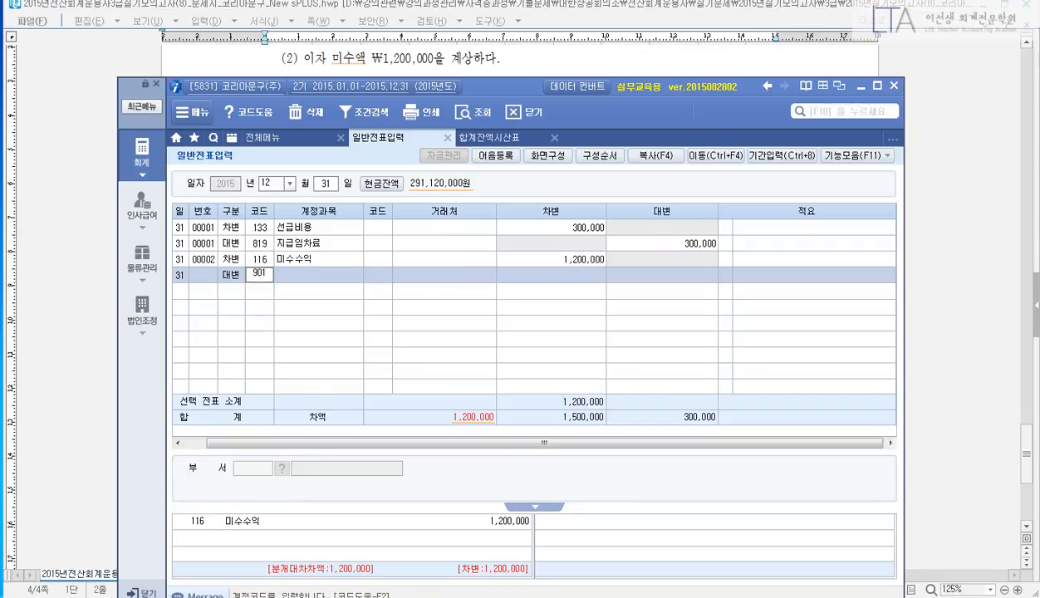
key("Return")
key("Return")
key("Return")
type("1200000")
key("Return")
key("Return")
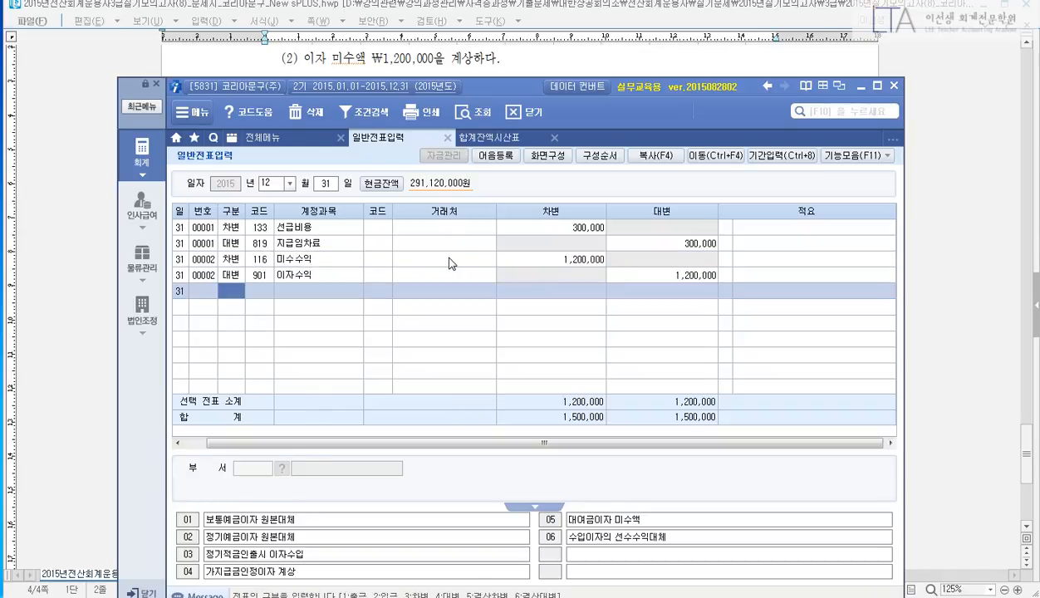
key("Up")
Step: Read adjustment item (3) on the 매출채권 대손충당금 in the exam document and return to the accounting program
left_click(502, 59)
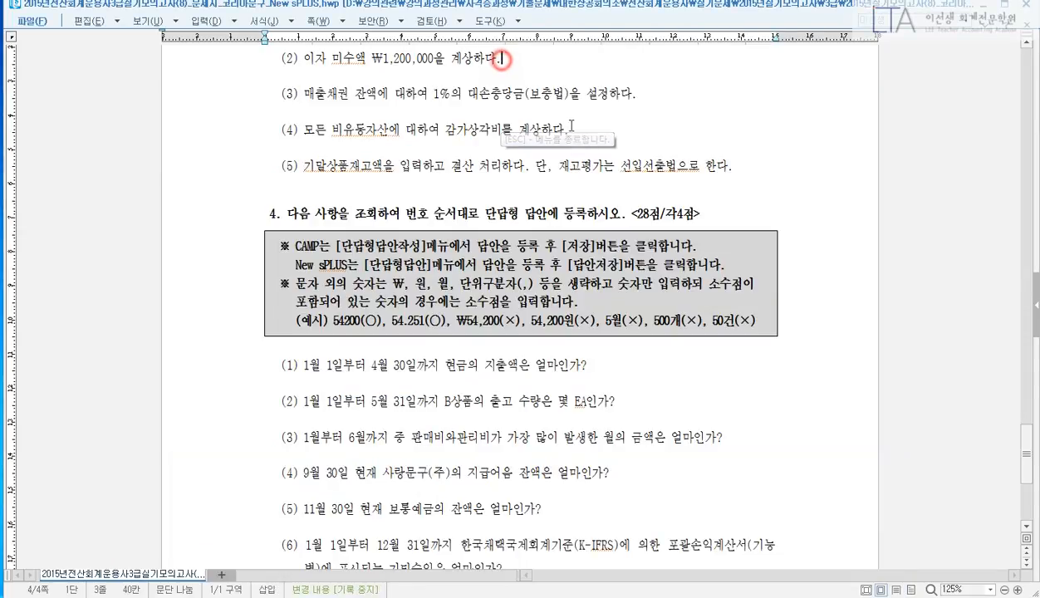
scroll(582, 148, "down", 1)
scroll(1005, 52, "up", 1)
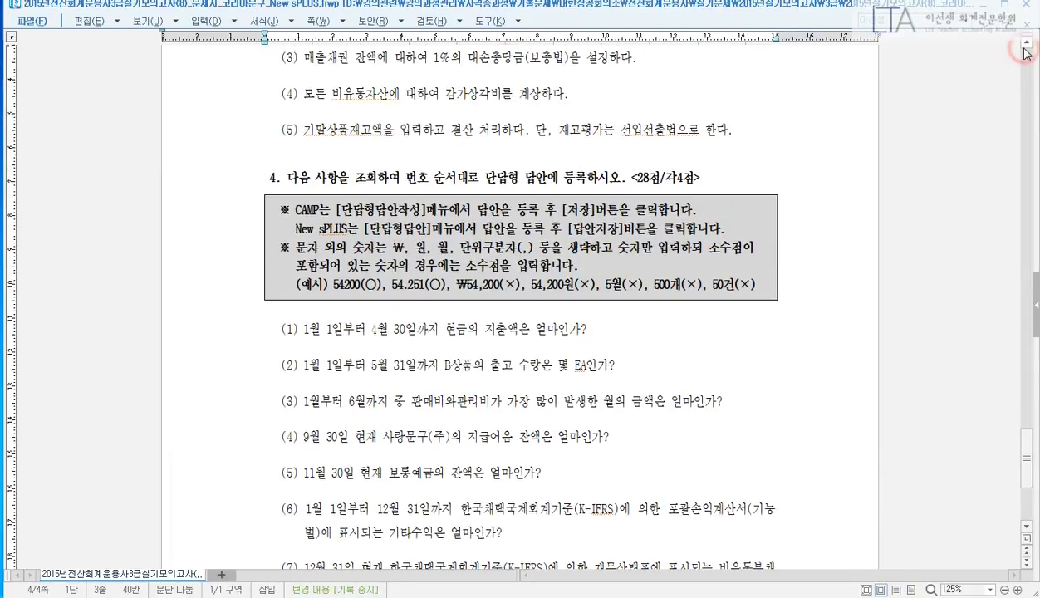
key("alt+Tab")
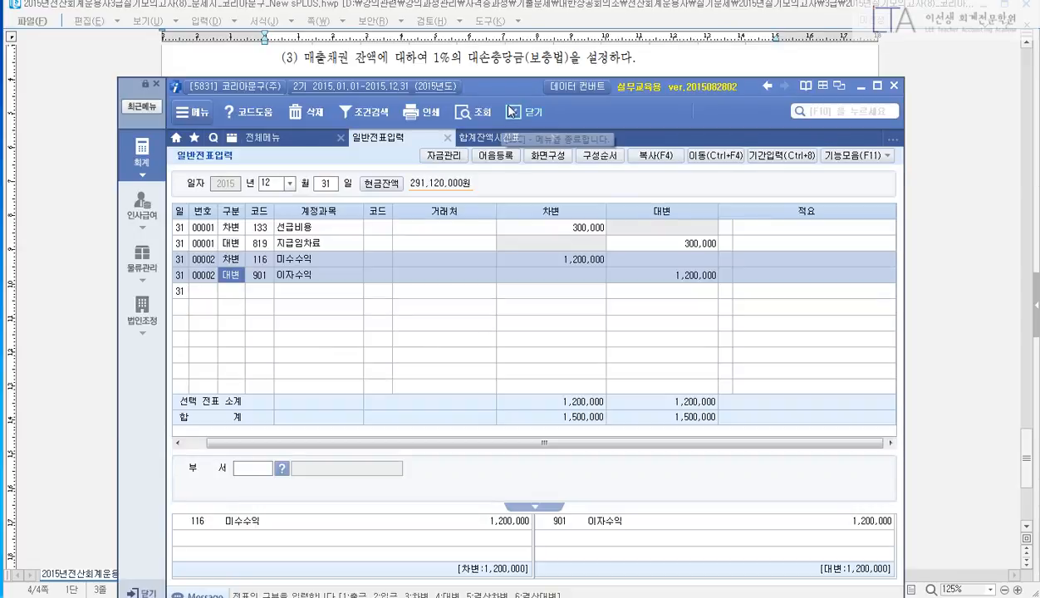
Step: Close the 합계잔액시산표 and 일반전표입력 screens
mouse_move(498, 85)
left_mouse_down()
mouse_move(499, 153)
mouse_move(509, 171)
mouse_move(498, 89)
left_mouse_up()
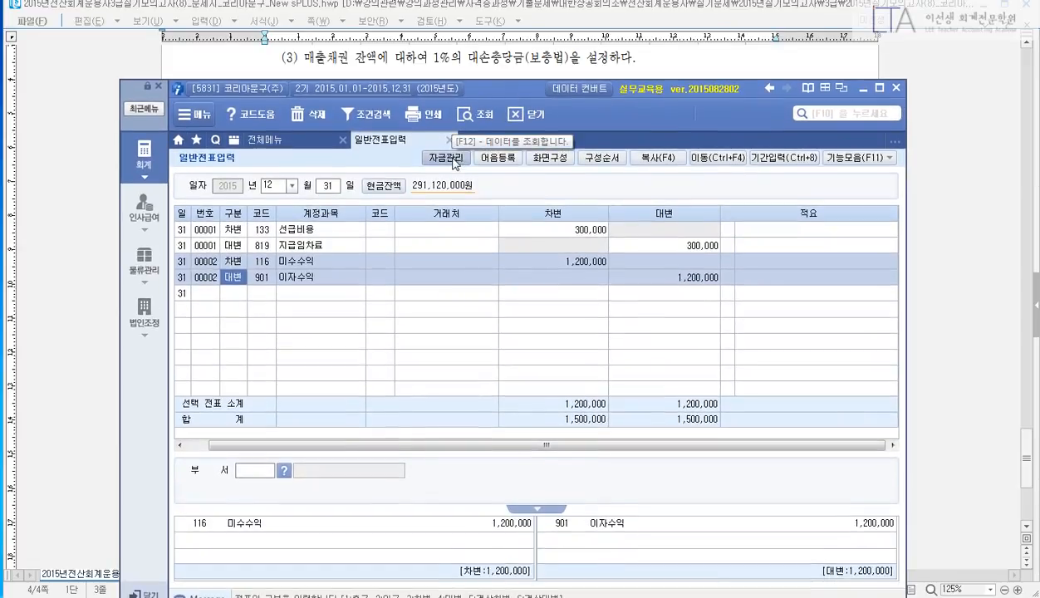
left_click(512, 143)
left_click(556, 139)
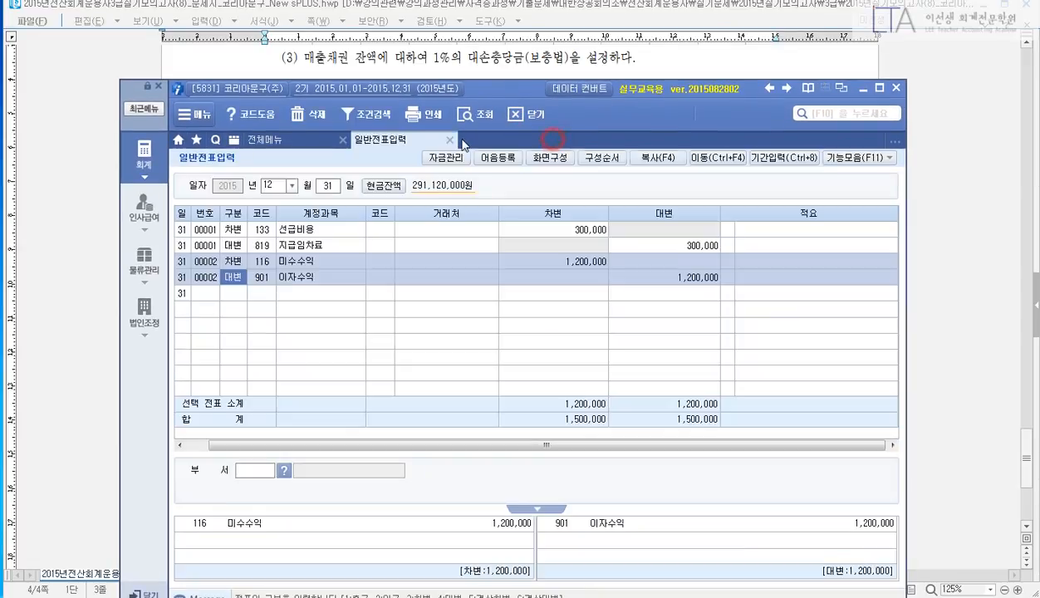
left_click(449, 139)
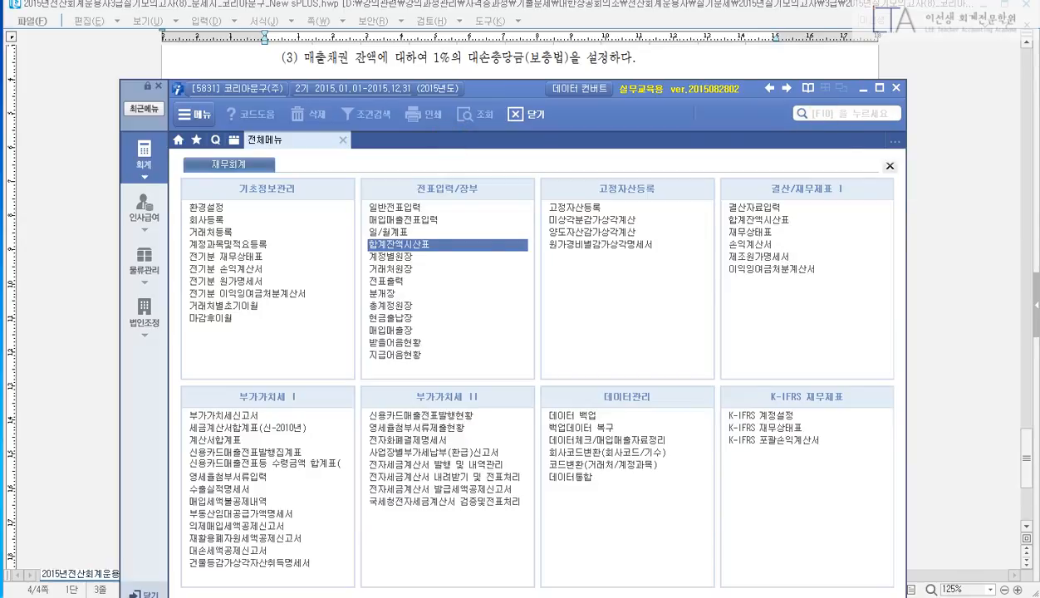
Step: Open 결산자료입력 for months 01 through 12 with cost-of-sales account code 451
key("F10")
type("결산")
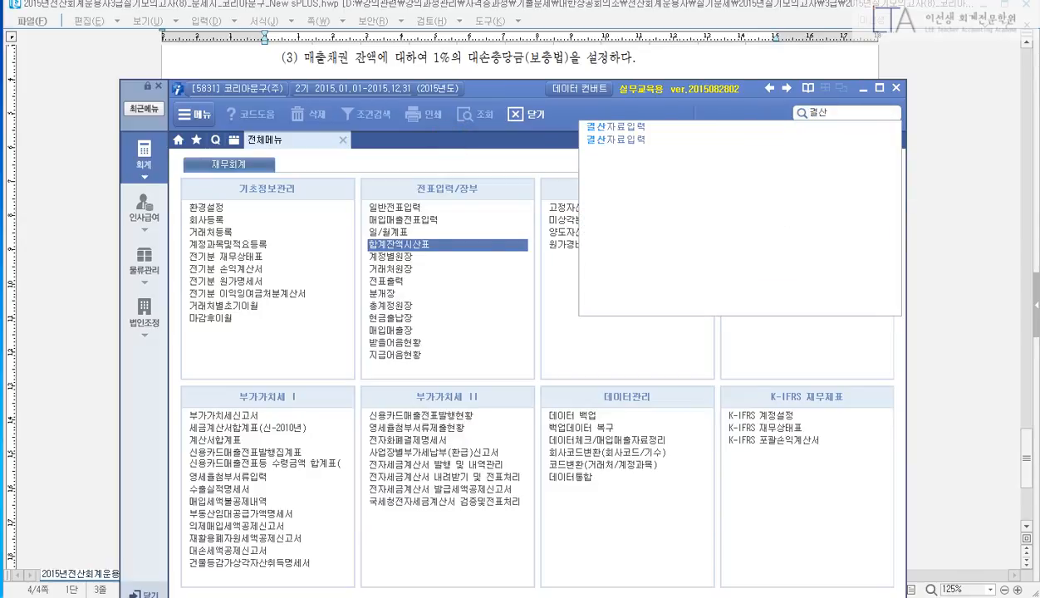
key("Down")
key("Return")
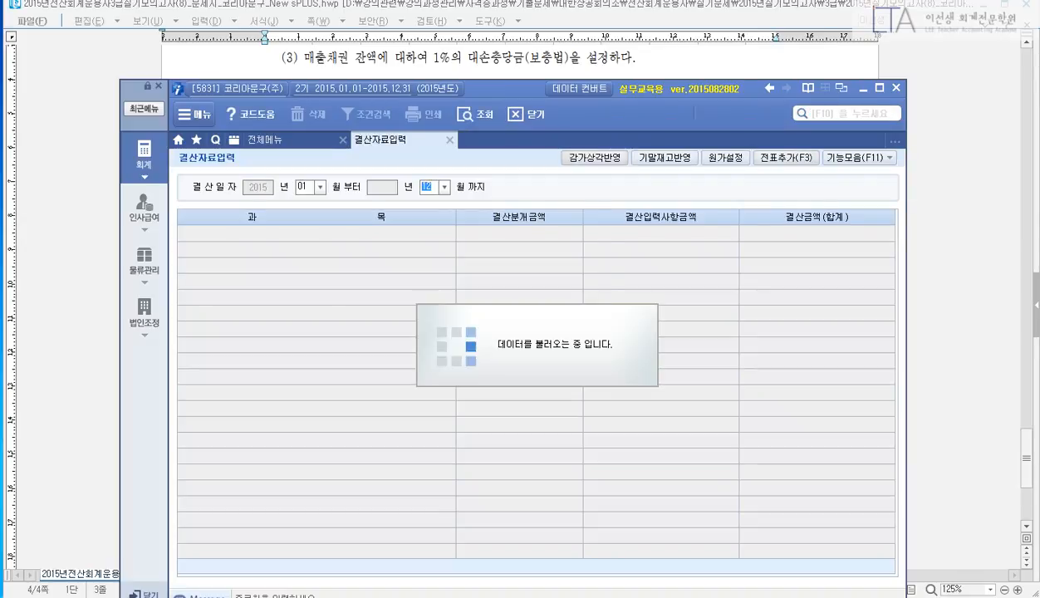
type("451")
key("Return")
key("Tab")
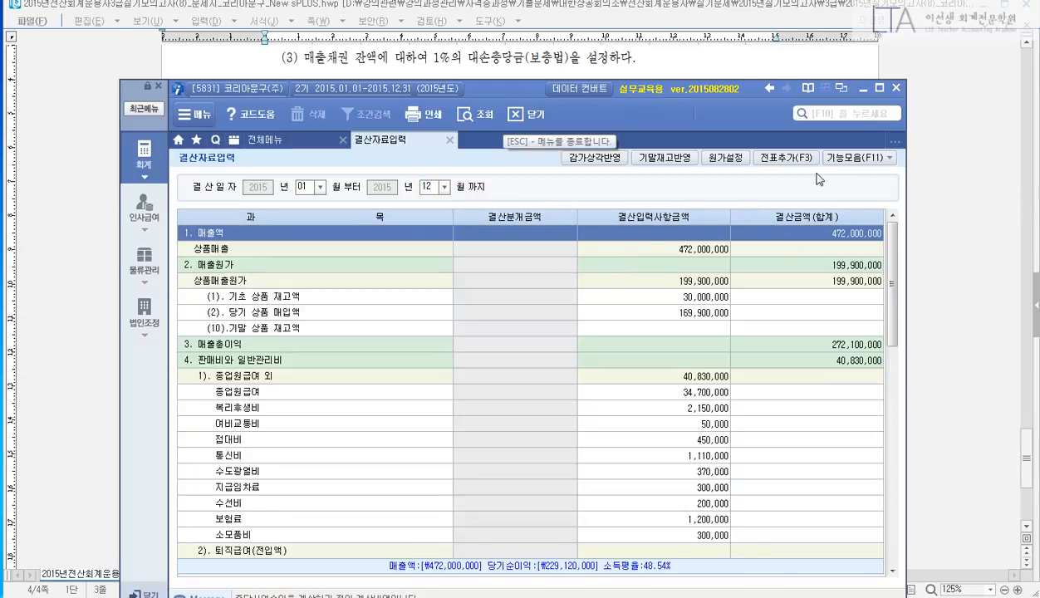
Step: Open the 합계잔액시산표 and calculate the 외상매출금 allowance in the built-in calculator: the account balance times 0.01, minus 600,000
left_click(274, 140)
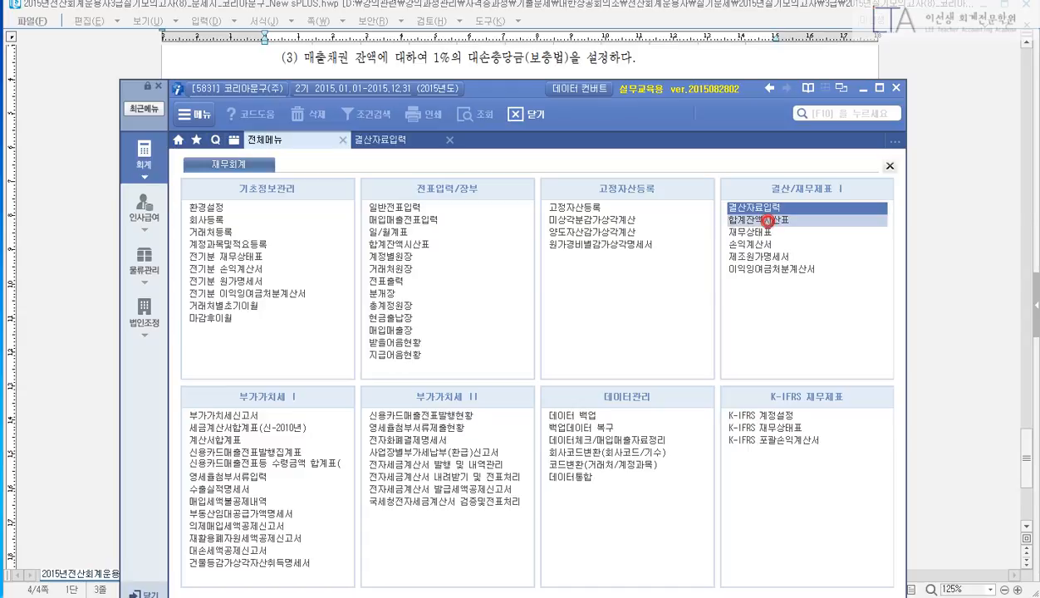
left_click(747, 221)
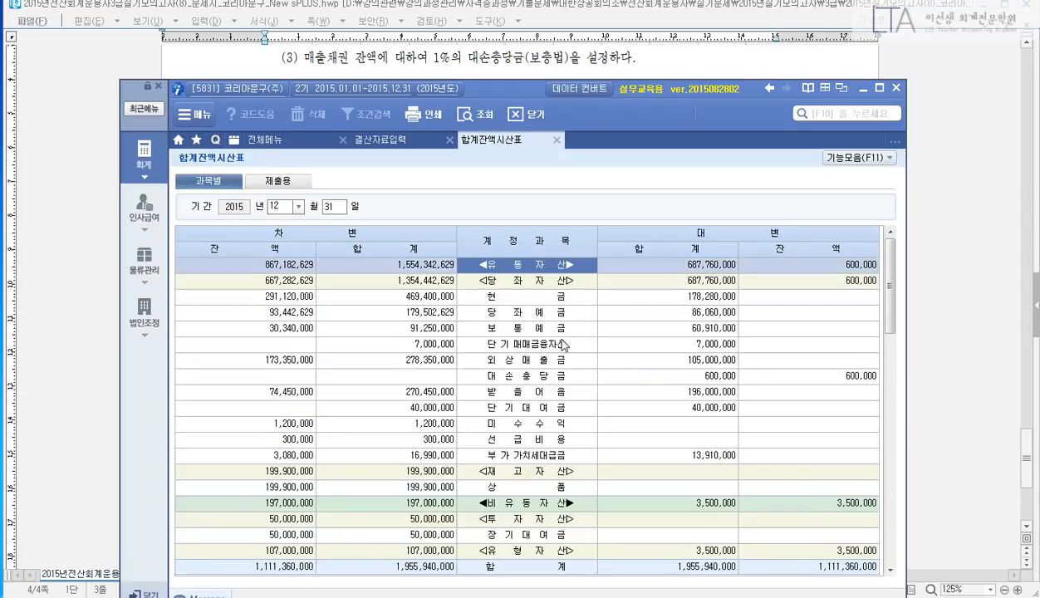
left_click(313, 361)
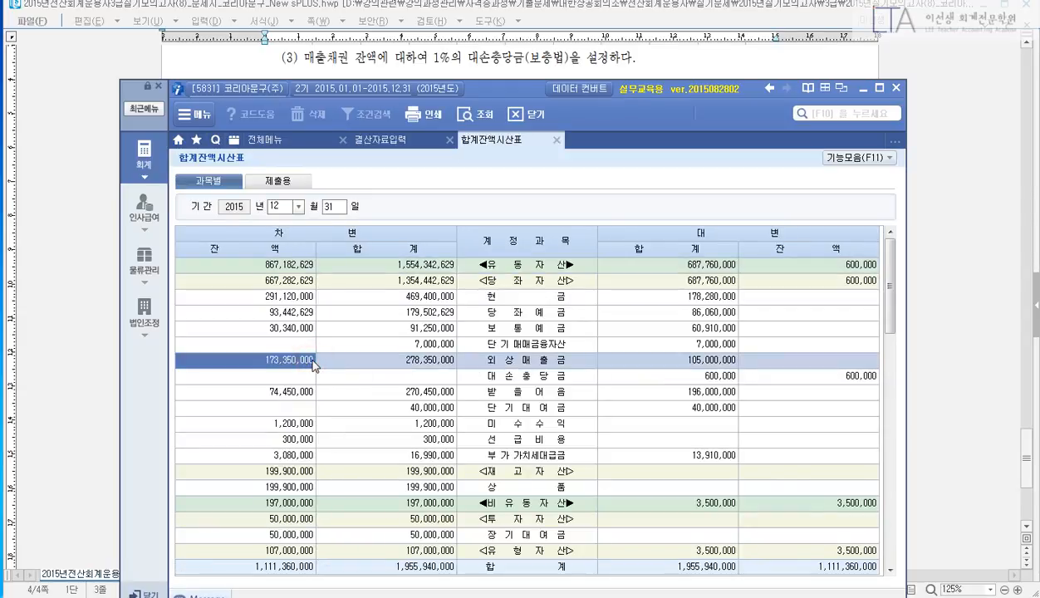
key("ctrl+0")
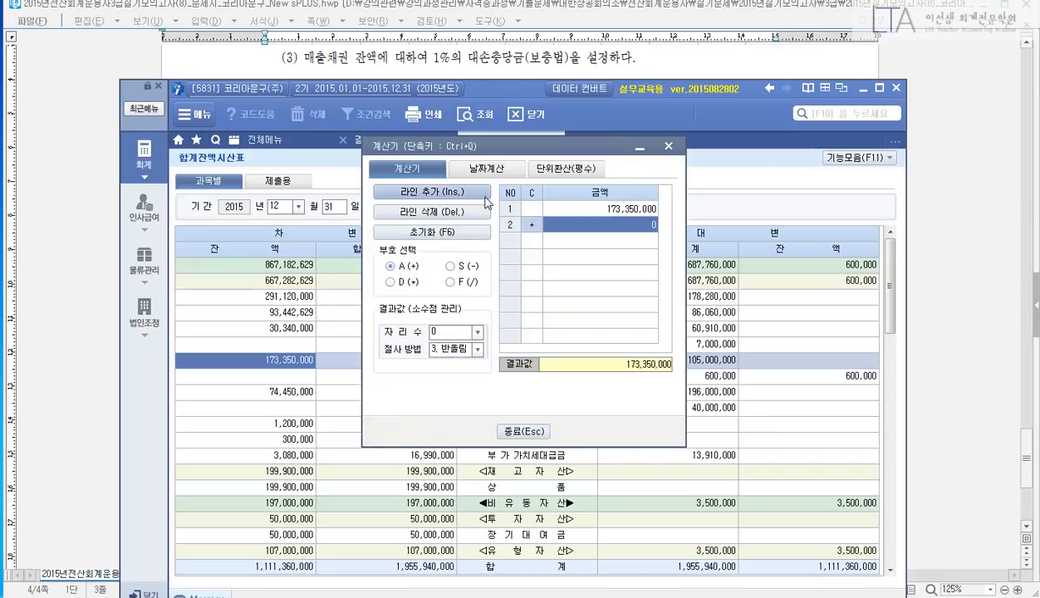
left_click_drag(515, 149, 522, 59)
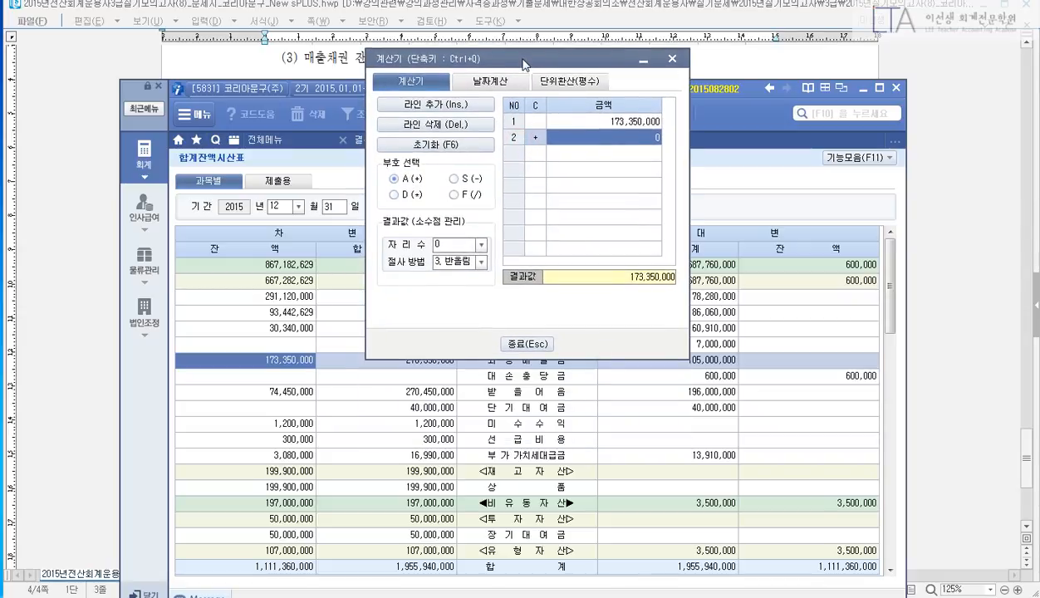
type("0.01")
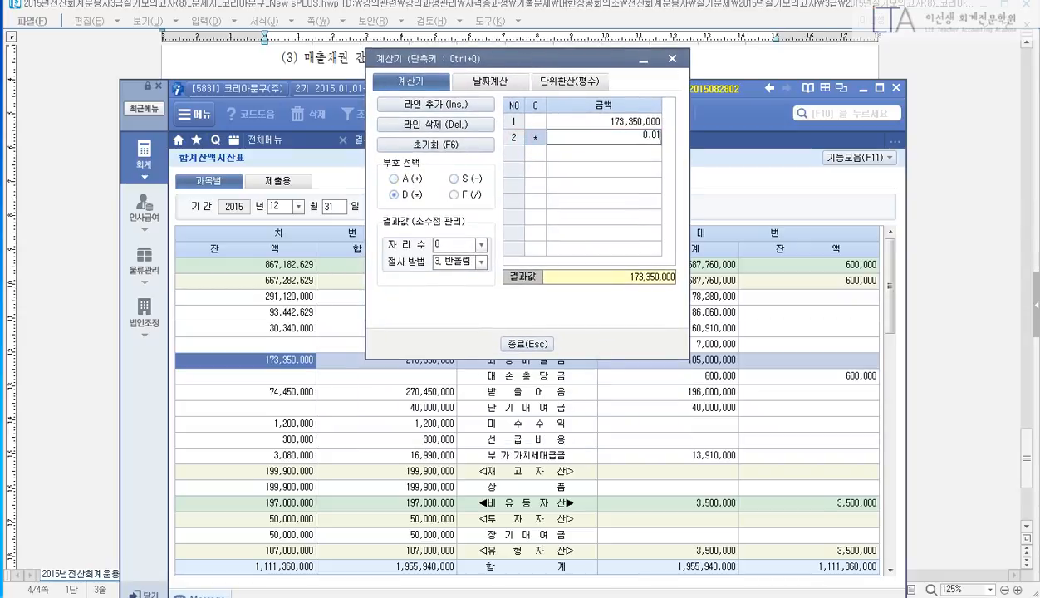
key("Return")
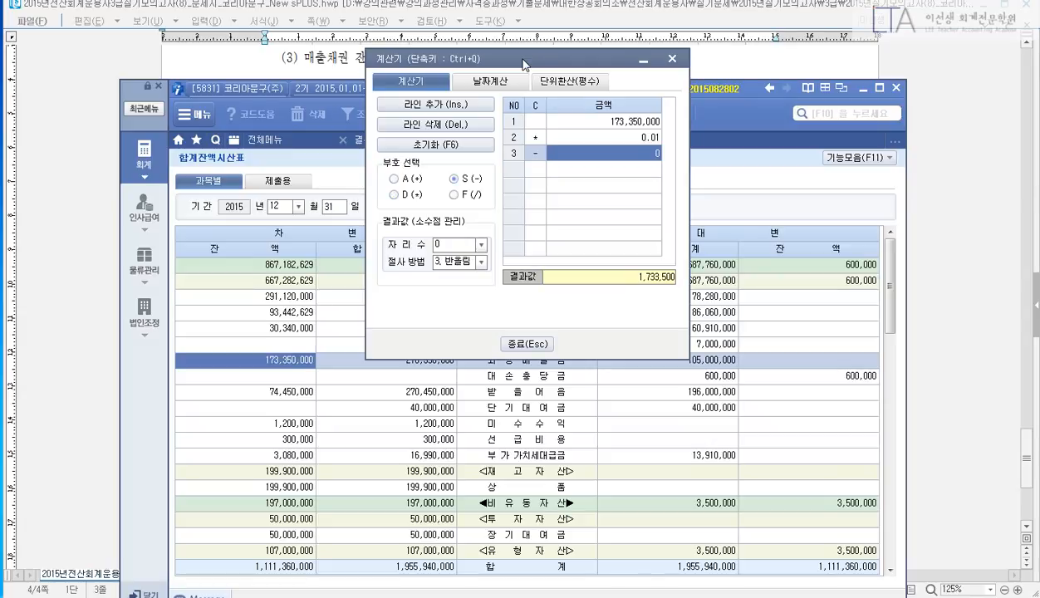
type("600000")
key("Return")
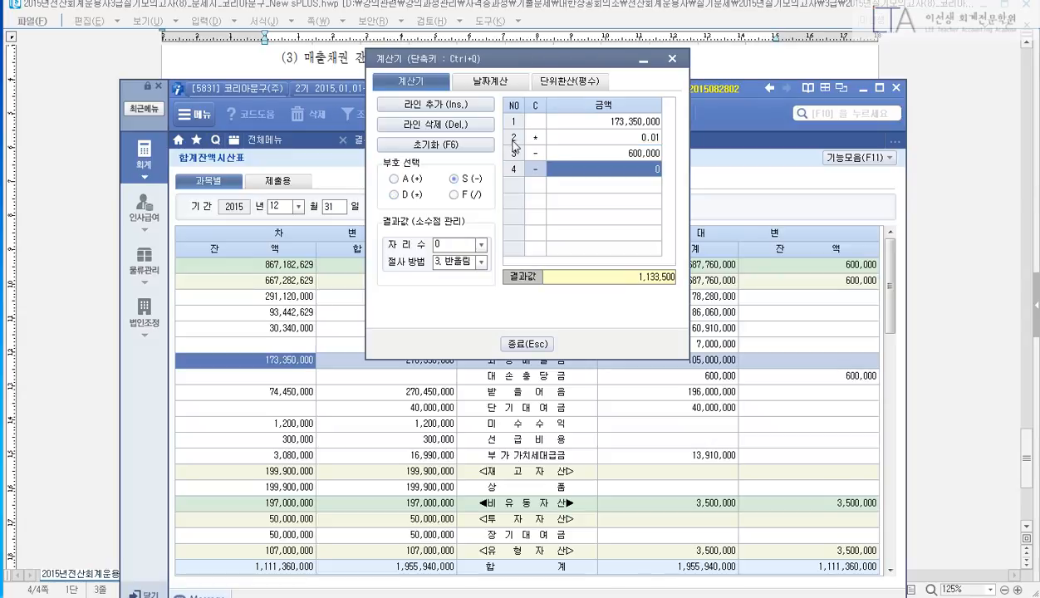
left_click_drag(222, 340, 324, 380)
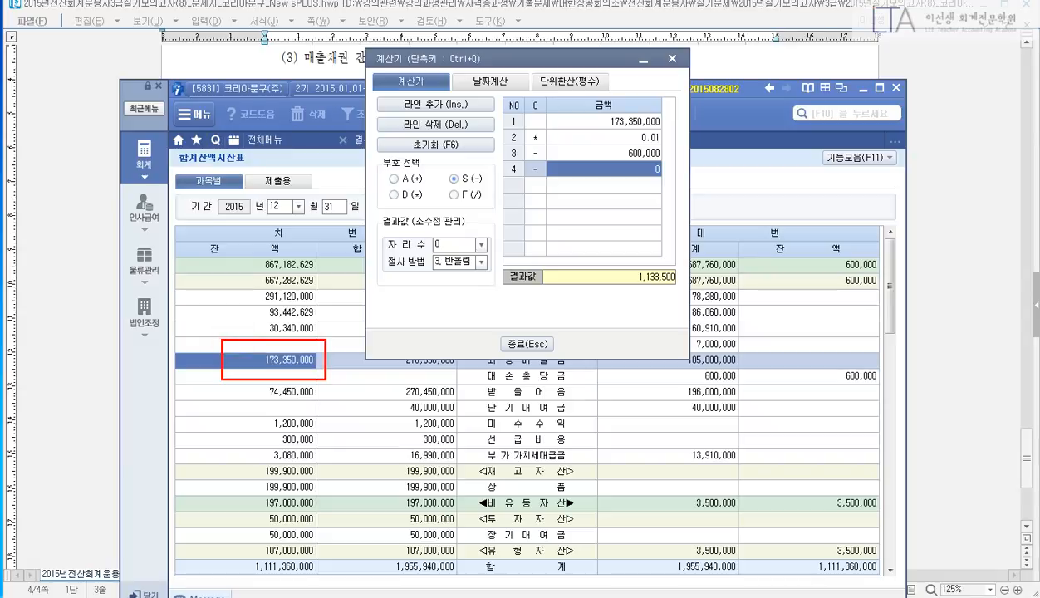
mouse_move(812, 353)
left_mouse_down()
mouse_move(866, 419)
mouse_move(913, 413)
left_mouse_up()
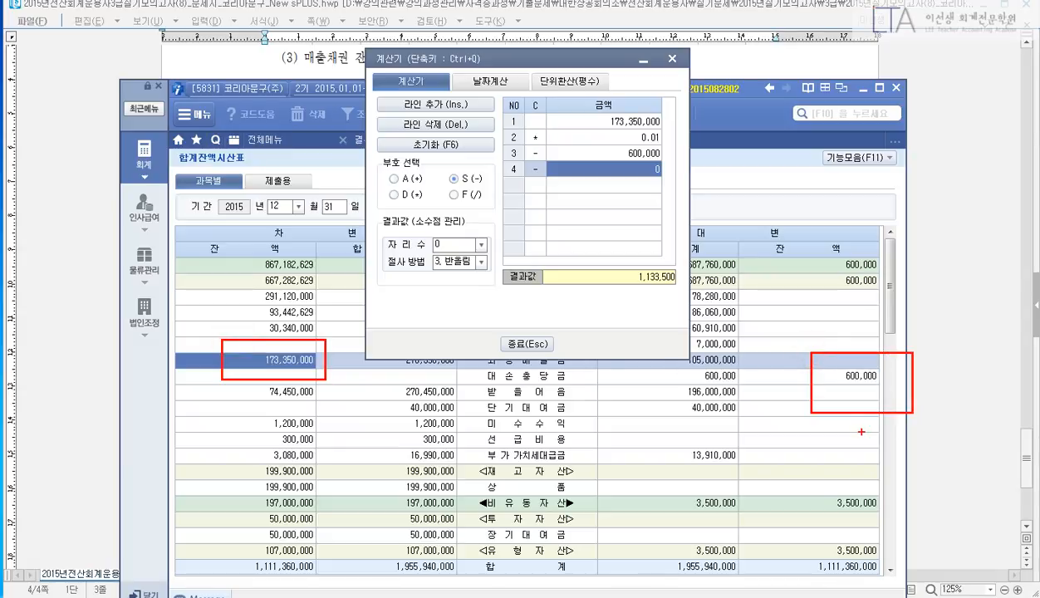
key("Escape")
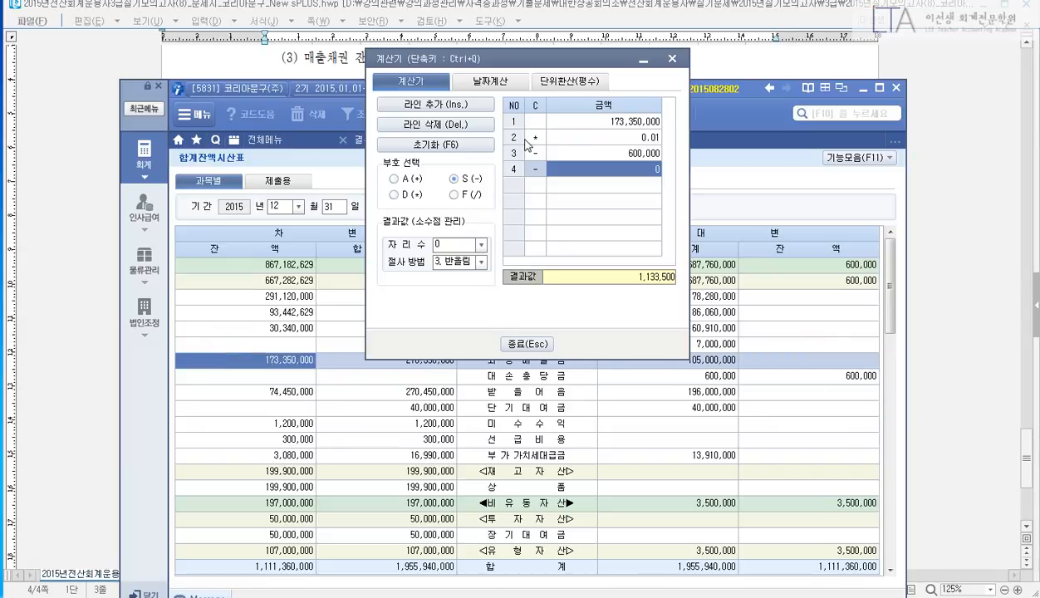
Step: Return to 결산자료입력 and find the 외상매출금 row under 대손상각 by searching for 외상매출
left_click_drag(538, 64, 830, 280)
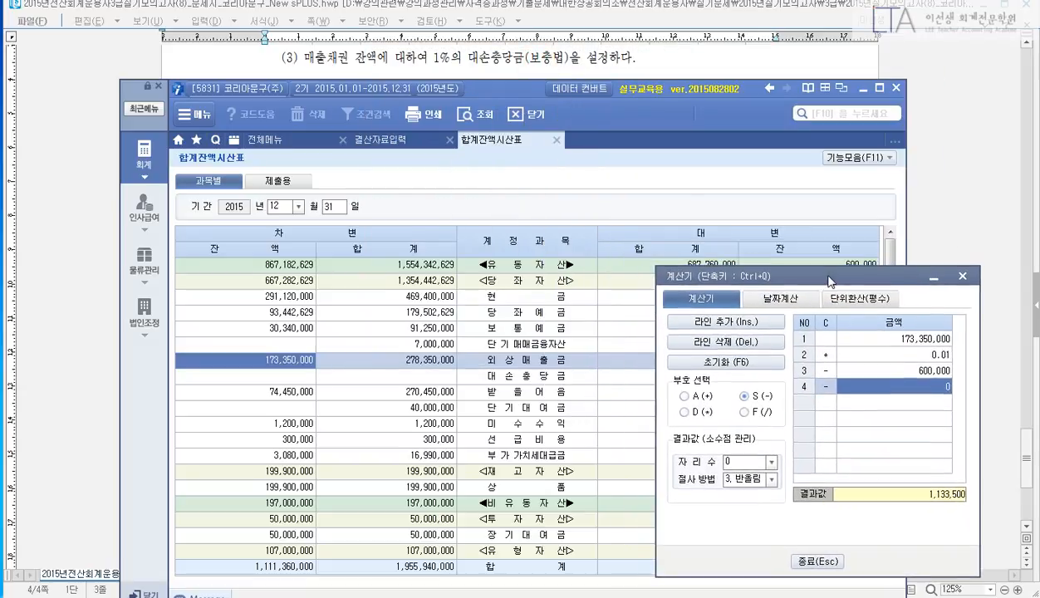
left_click(370, 138)
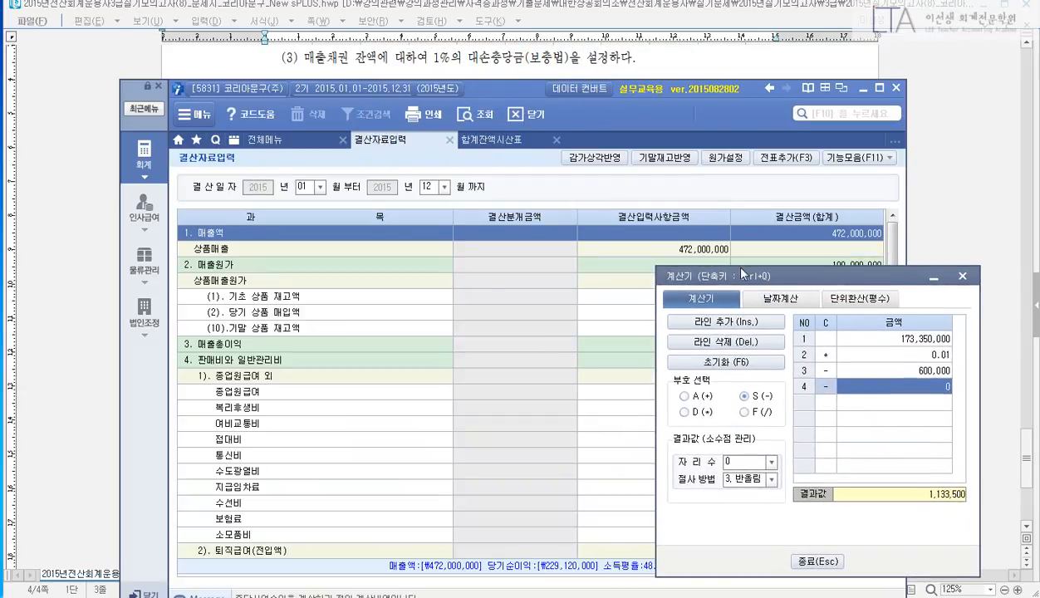
left_click_drag(762, 276, 759, 68)
left_click(550, 296)
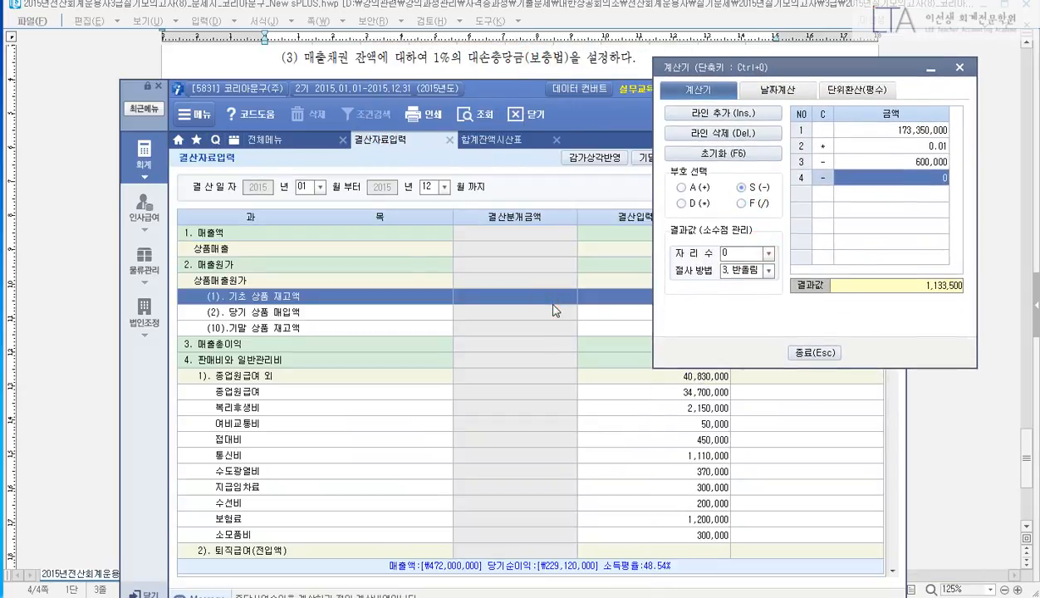
key("ctrl+f")
type("외상매출")
key("Return")
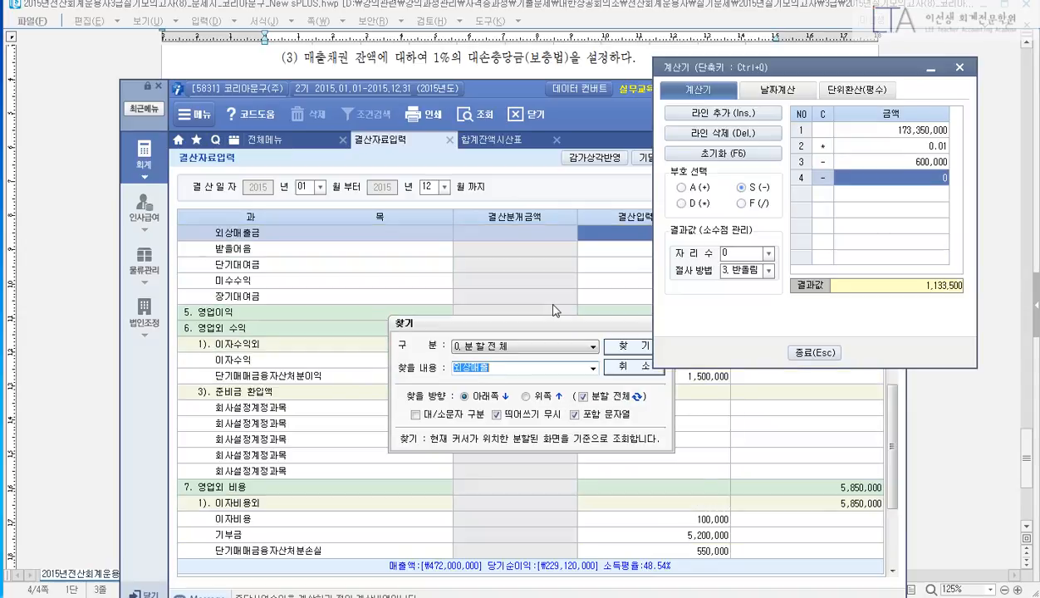
key("Escape")
Step: Enter 1,133,500 as the 결산입력사항금액 for 외상매출금 under 대손상각 and close the calculator
left_click_drag(753, 69, 616, 279)
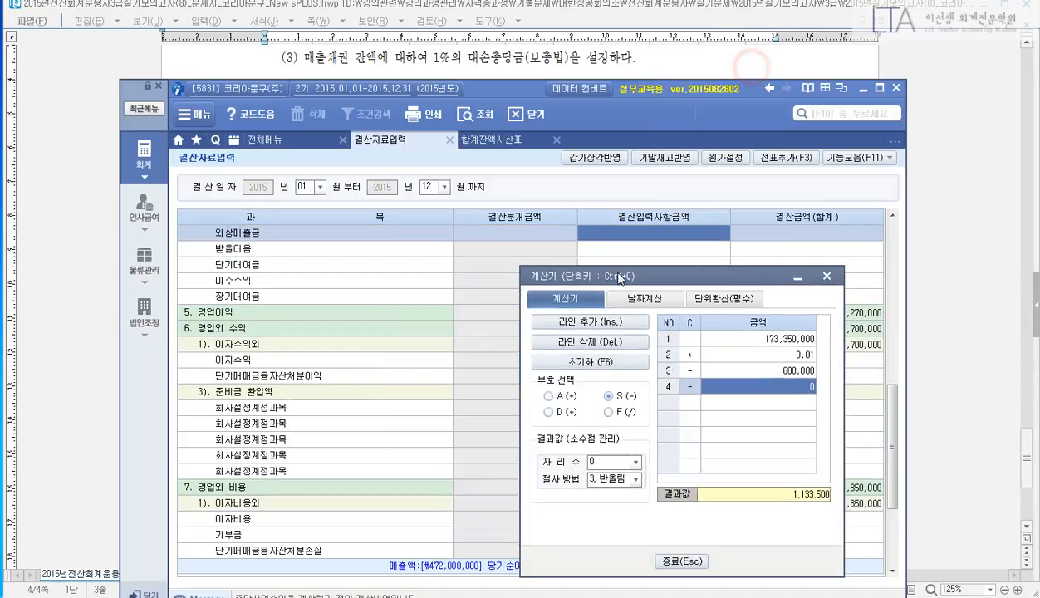
type("1,13")
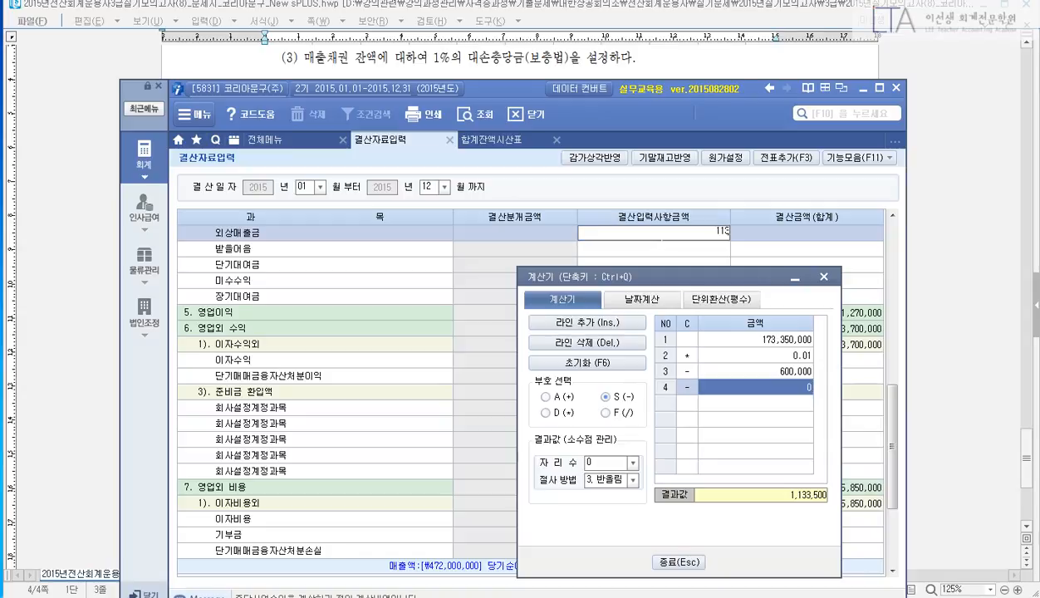
type("3,500")
key("Return")
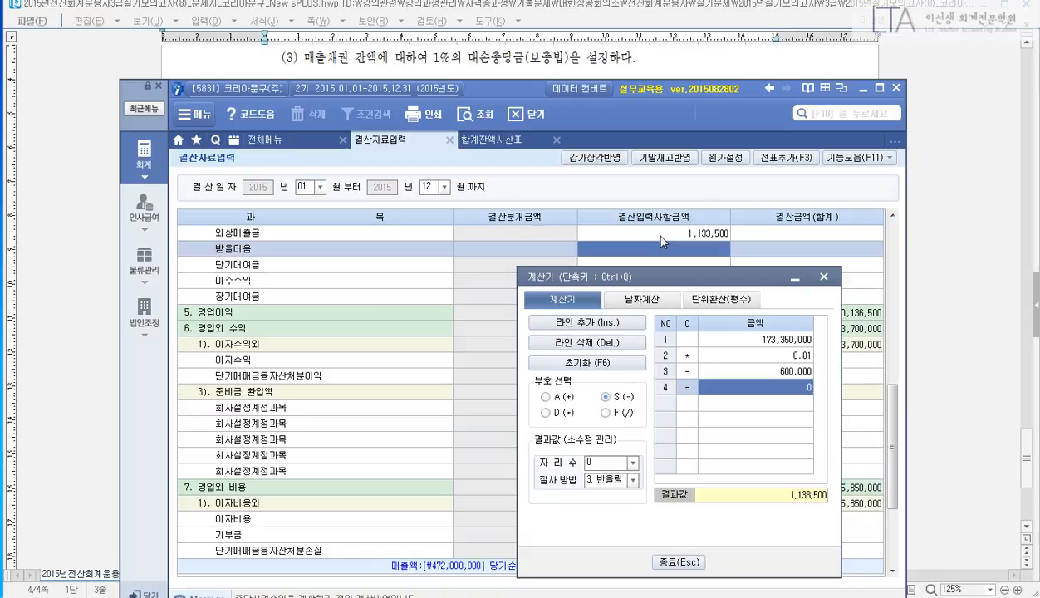
left_click(824, 278)
Step: Check the 받을어음 balance in 합계잔액시산표 and enter 744,500 for 받을어음 under 대손상각 in 결산자료입력
left_click(490, 143)
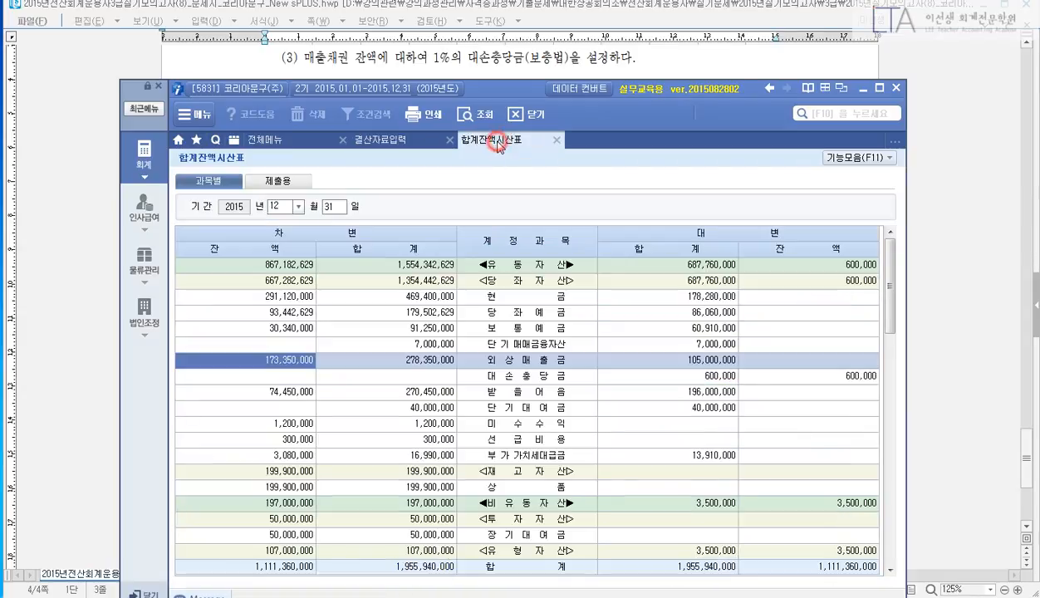
left_click(491, 380)
left_click(302, 391)
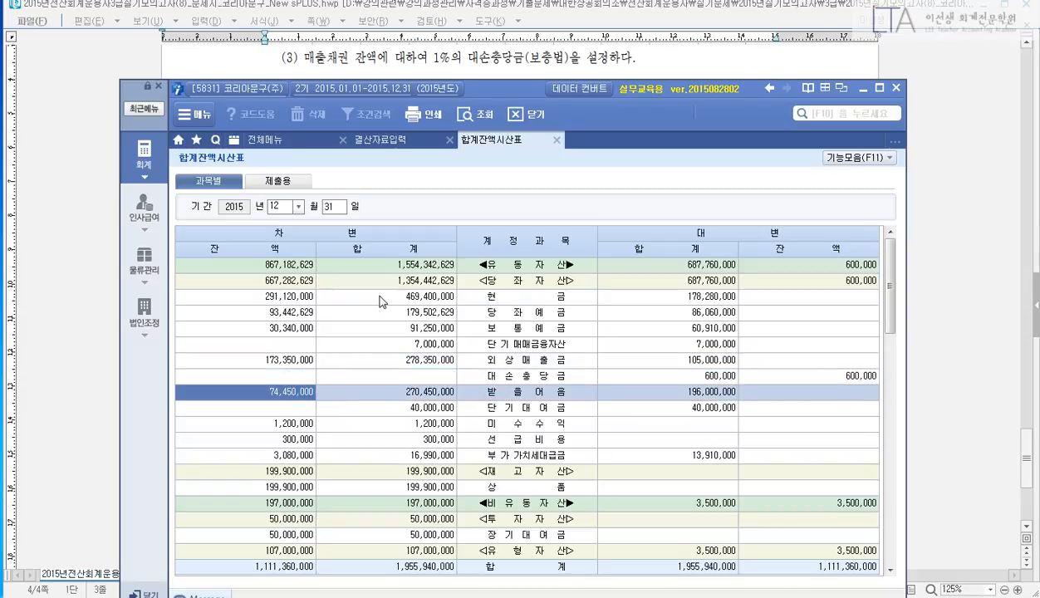
left_click(390, 141)
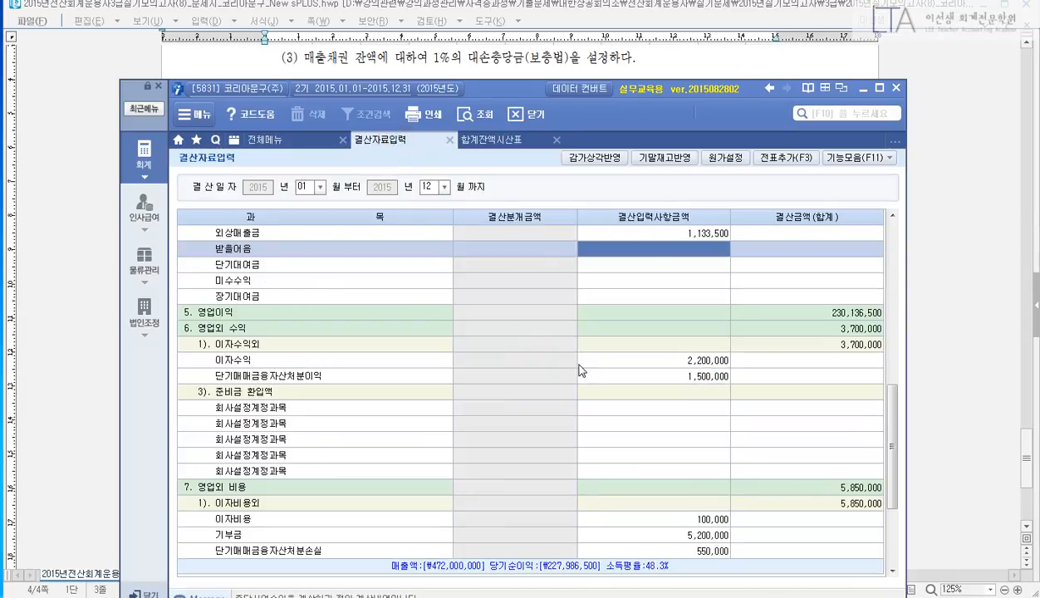
type("744,500")
key("Return")
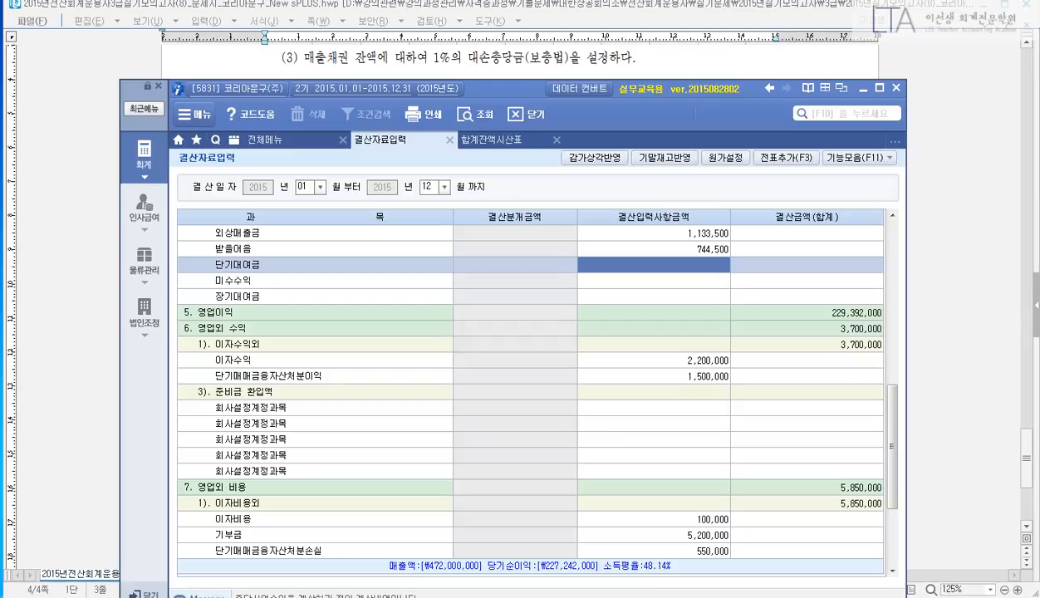
Step: Read adjustment item (4) on depreciation of 비유동자산 in the exam document and return to the accounting program
left_click(482, 55)
scroll(667, 106, "down", 3)
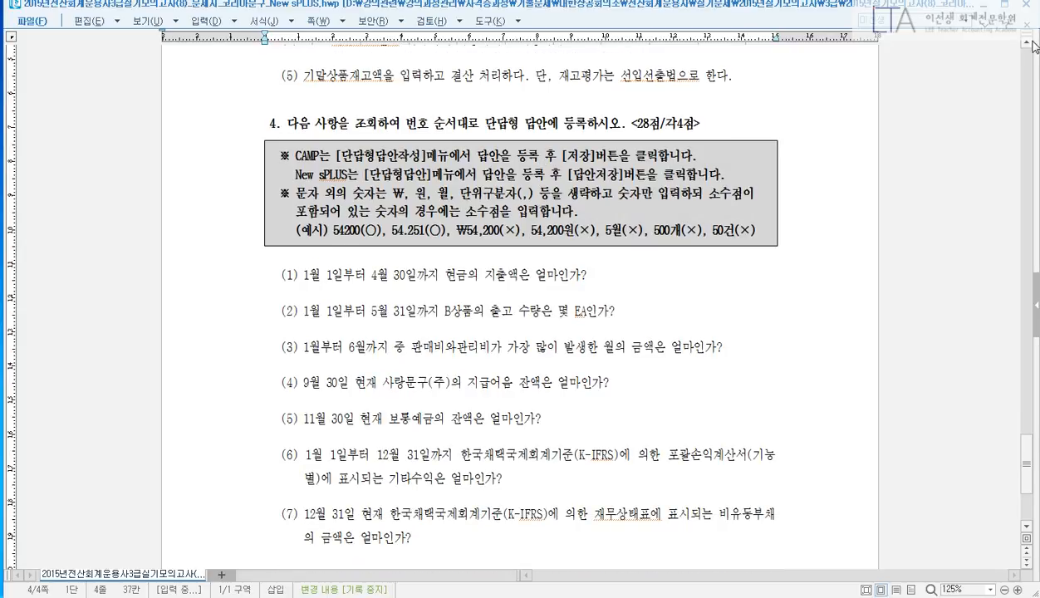
scroll(1029, 49, "up", 1)
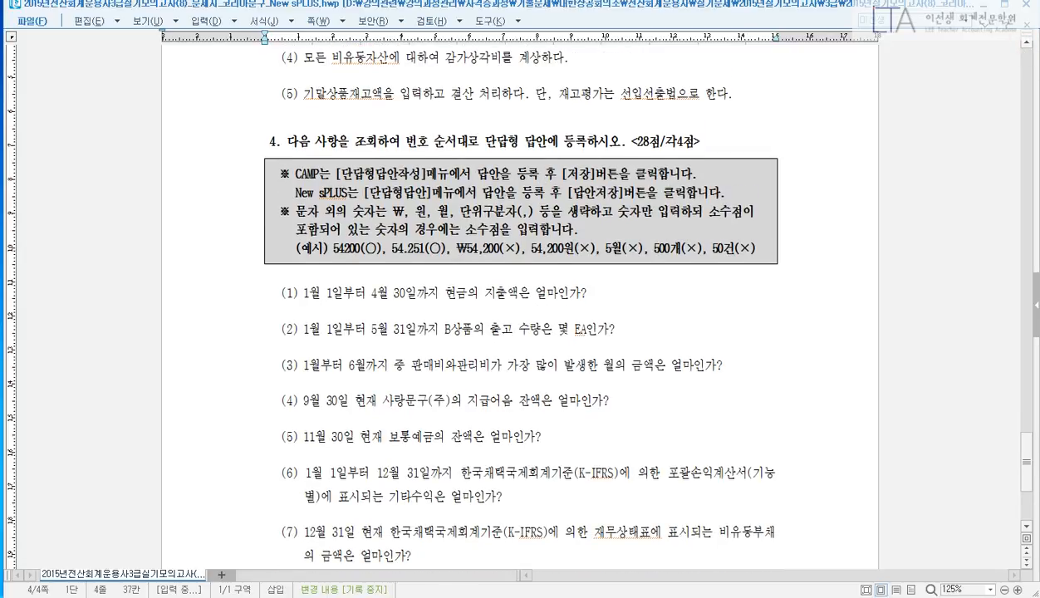
mouse_move(286, 594)
left_click(286, 540)
Step: Open 원가경비별감가상각명세서 and show its 유형자산총괄 summary
left_click(822, 115)
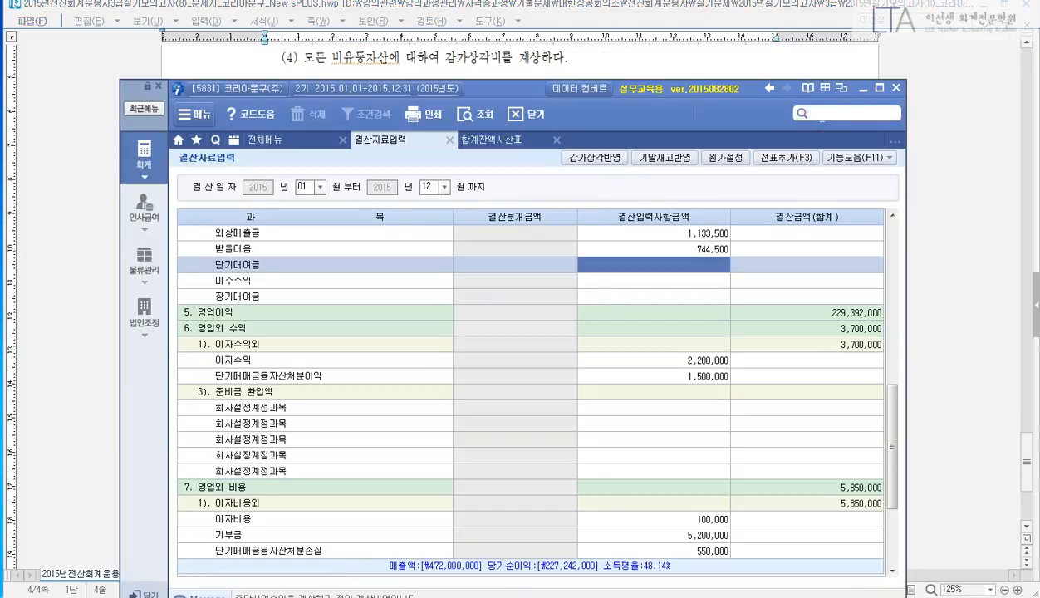
type("우너")
type("가")
key("BackSpace")
key("BackSpace")
key("BackSpace")
key("BackSpace")
type("원가")
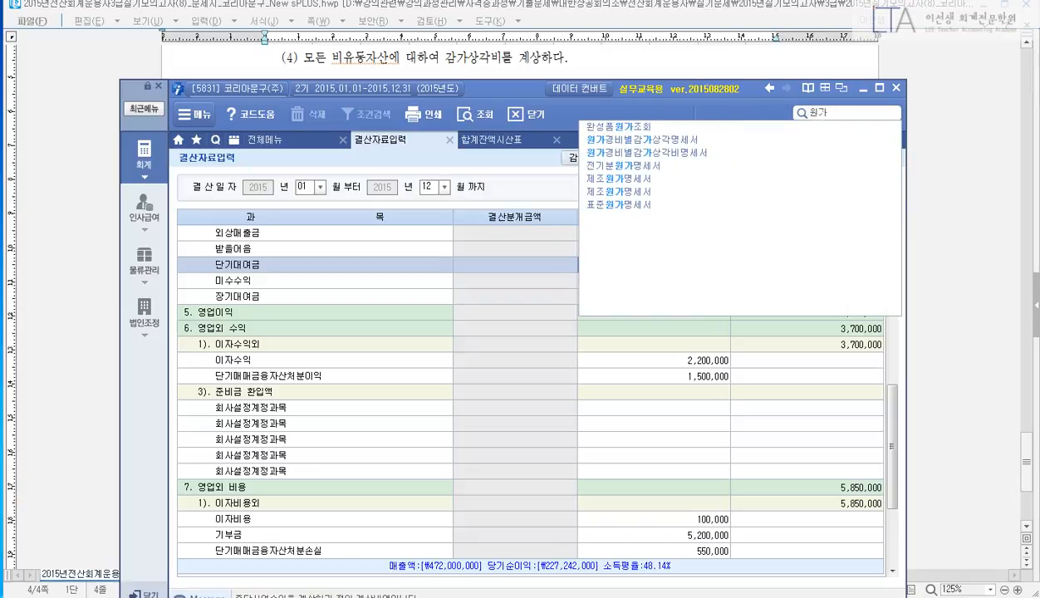
type("경")
key("Down")
key("Return")
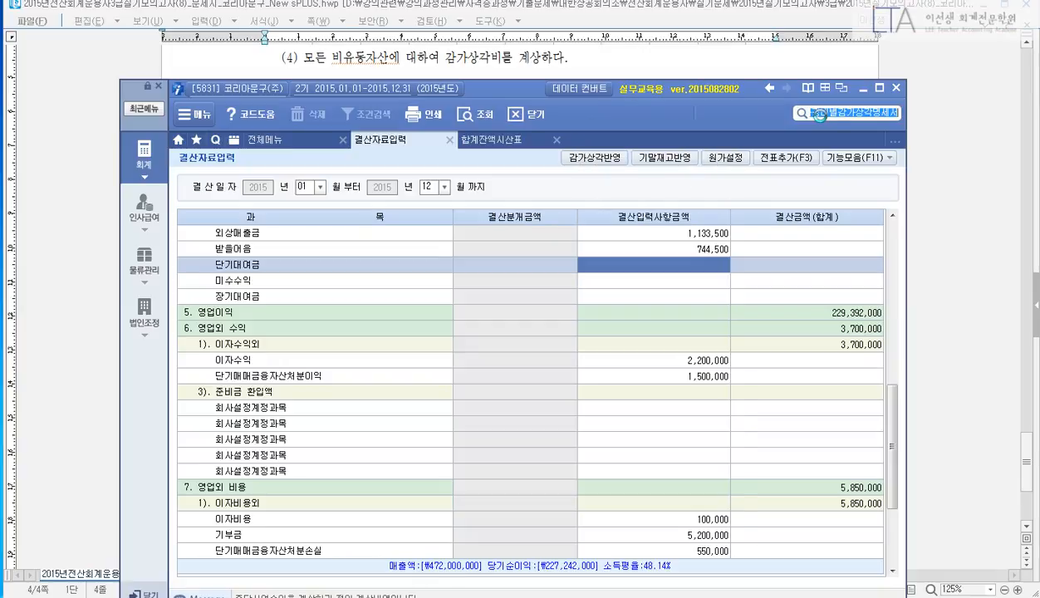
left_click(352, 187)
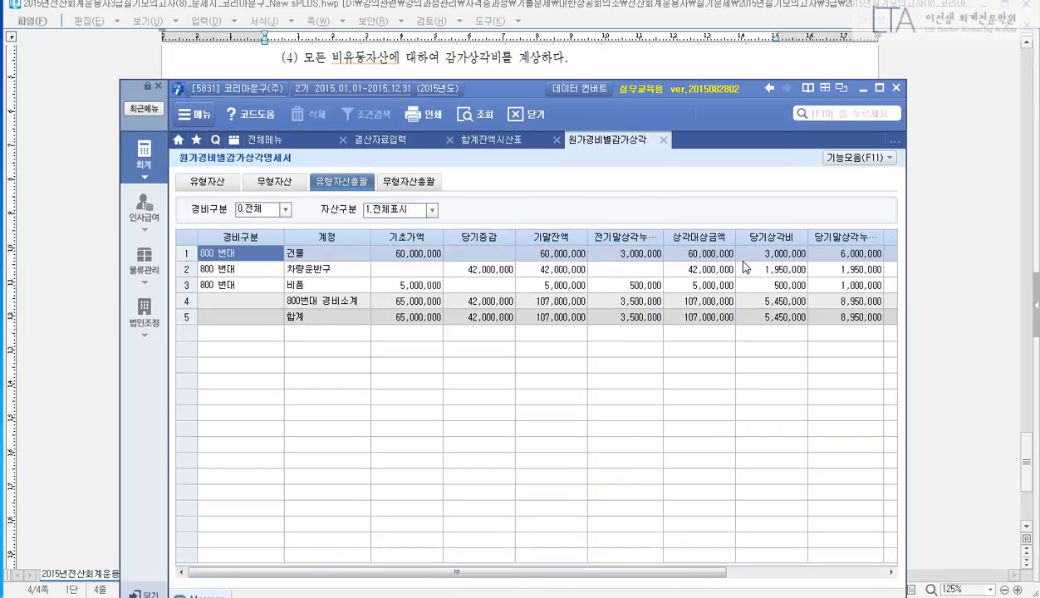
Step: Check the 건물 당기상각비 and enter 3,000,000 for 건물 under 감가상각비 in 결산자료입력
left_click(785, 254)
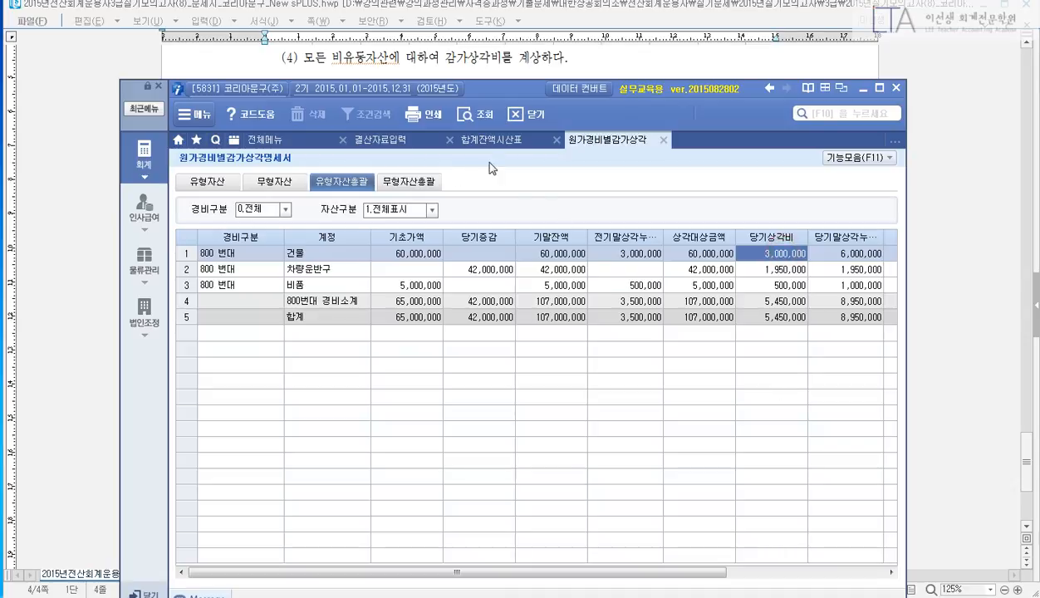
left_click(396, 139)
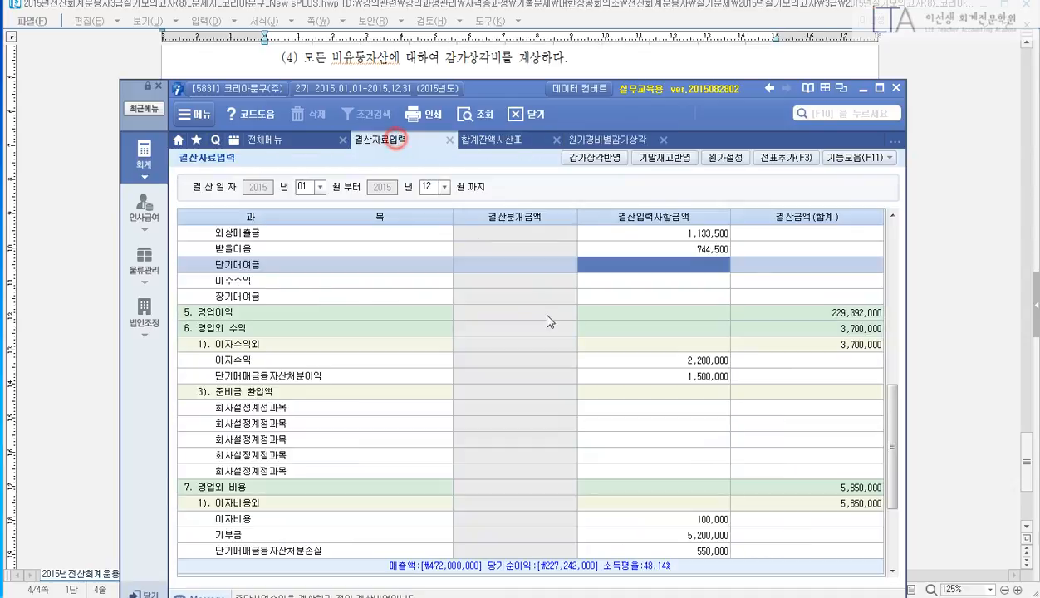
scroll(640, 337, "up", 3)
left_click(665, 314)
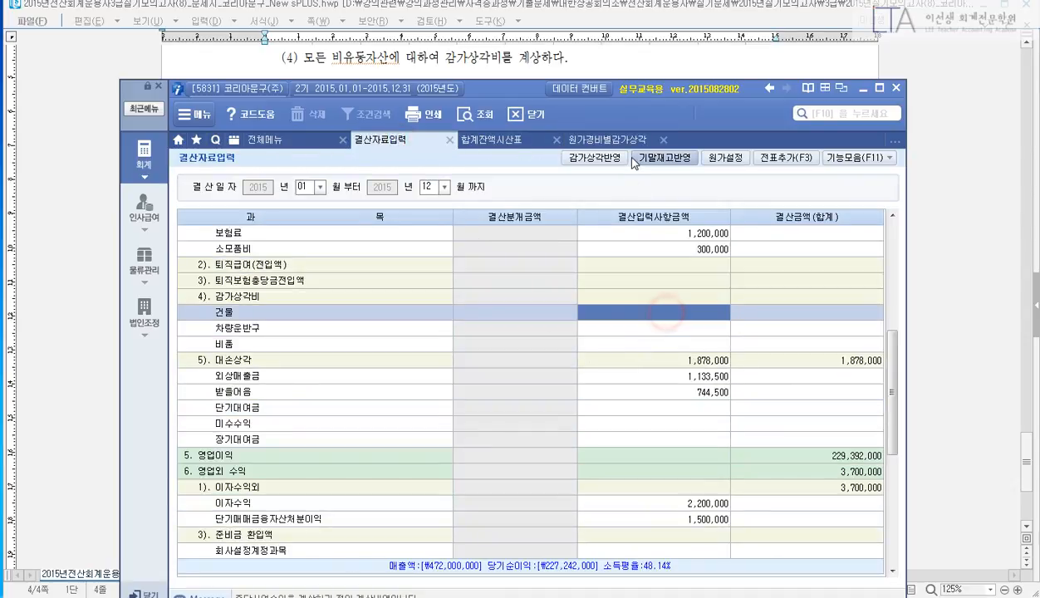
type("3,000,000")
Step: Look up the 차량운반구 당기상각비 in the depreciation statement and enter 1,950,000 for 차량운반구 under 감가상각비
left_click(604, 139)
left_click(753, 270)
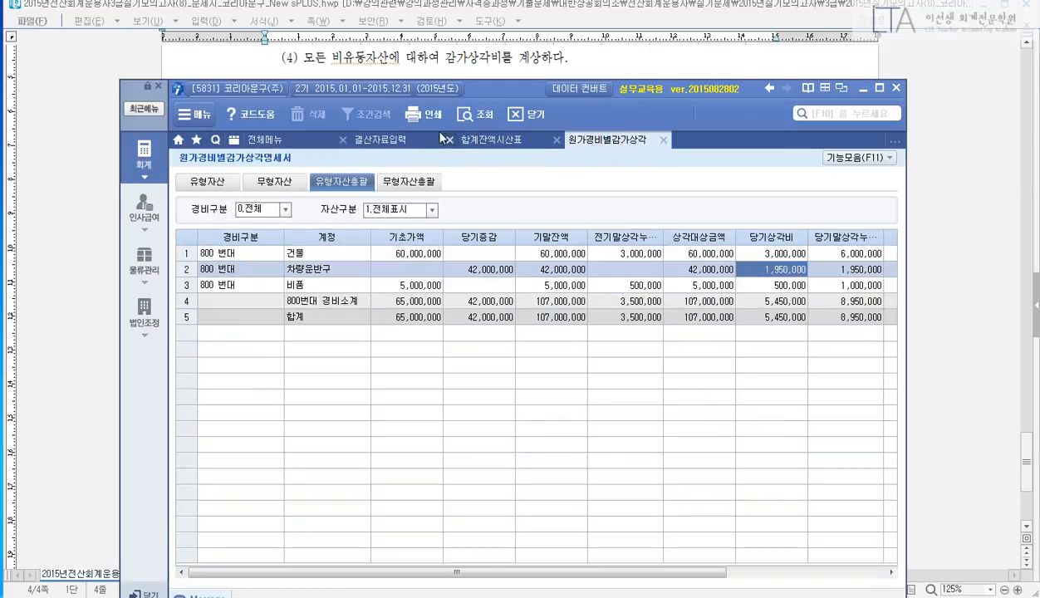
left_click(396, 139)
left_click(708, 328)
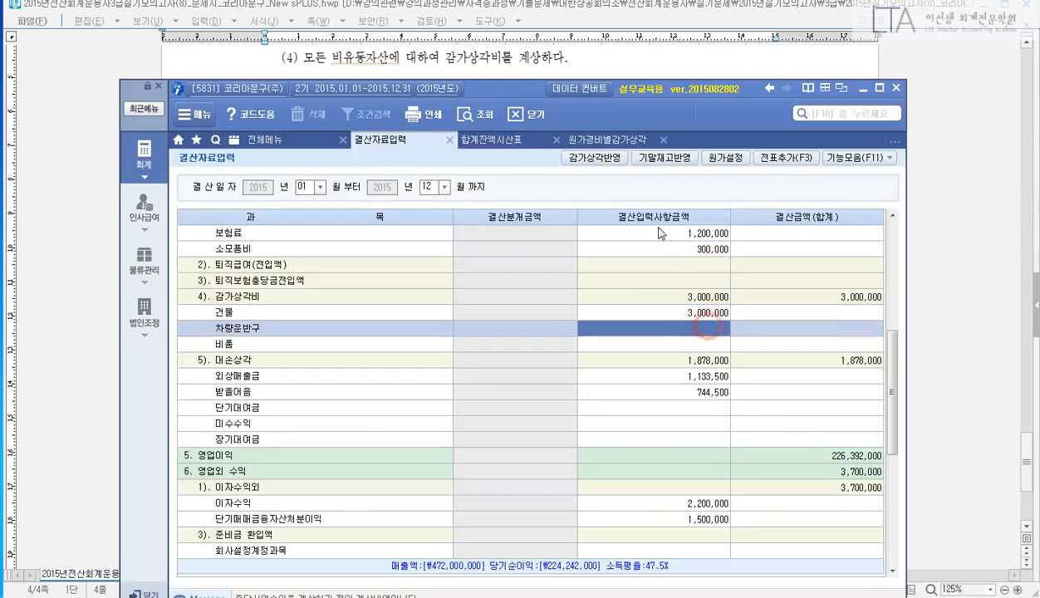
type("1,950,000")
Step: Look up the 비품 당기상각비 in the depreciation statement and enter 500,000 for 비품 under 감가상각비
left_click(605, 139)
left_click(773, 287)
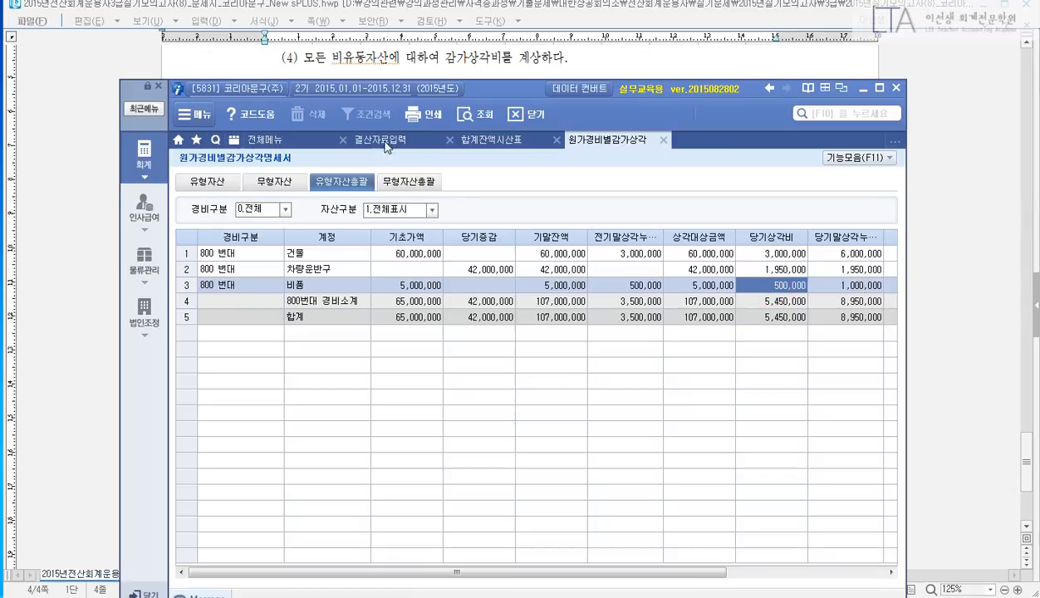
left_click(396, 140)
left_click(641, 342)
type("500,000")
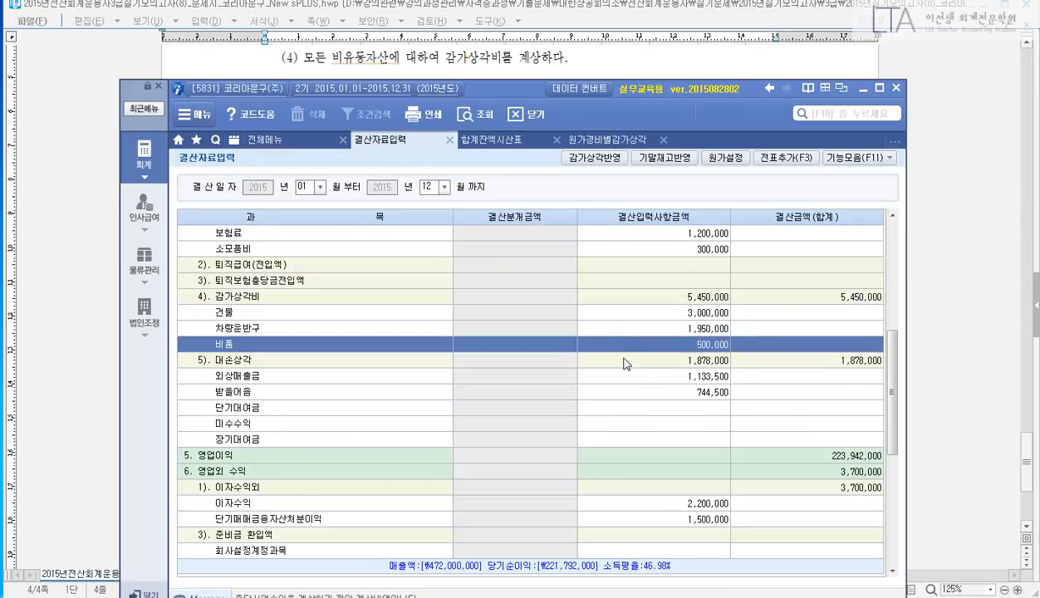
Step: Read adjustment item (5) on 기말상품재고액 in the exam document and return to the accounting program
left_click(492, 63)
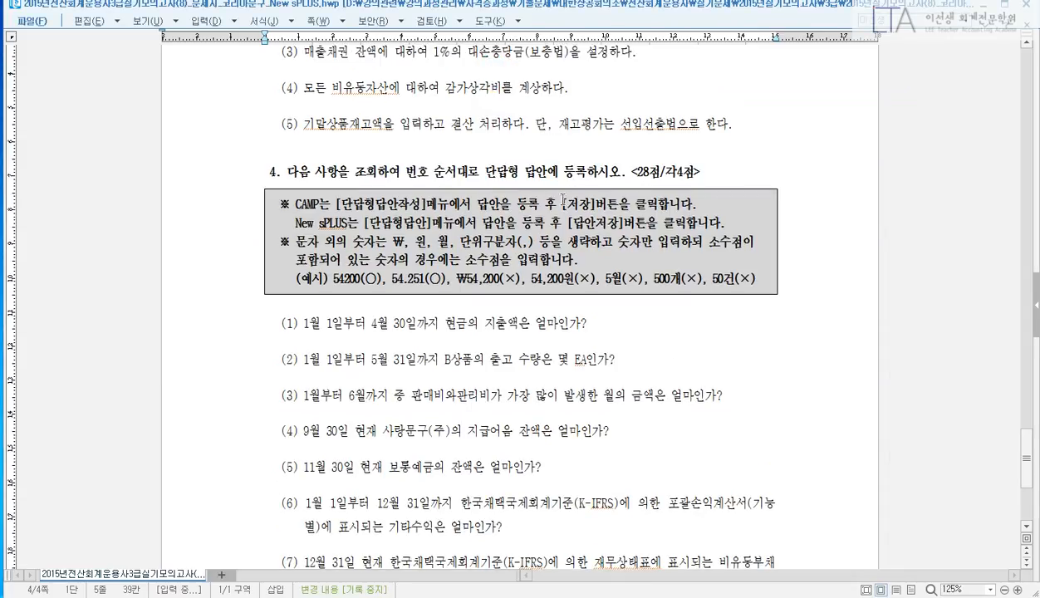
left_click(614, 125)
scroll(619, 262, "down", 1)
left_click(333, 596)
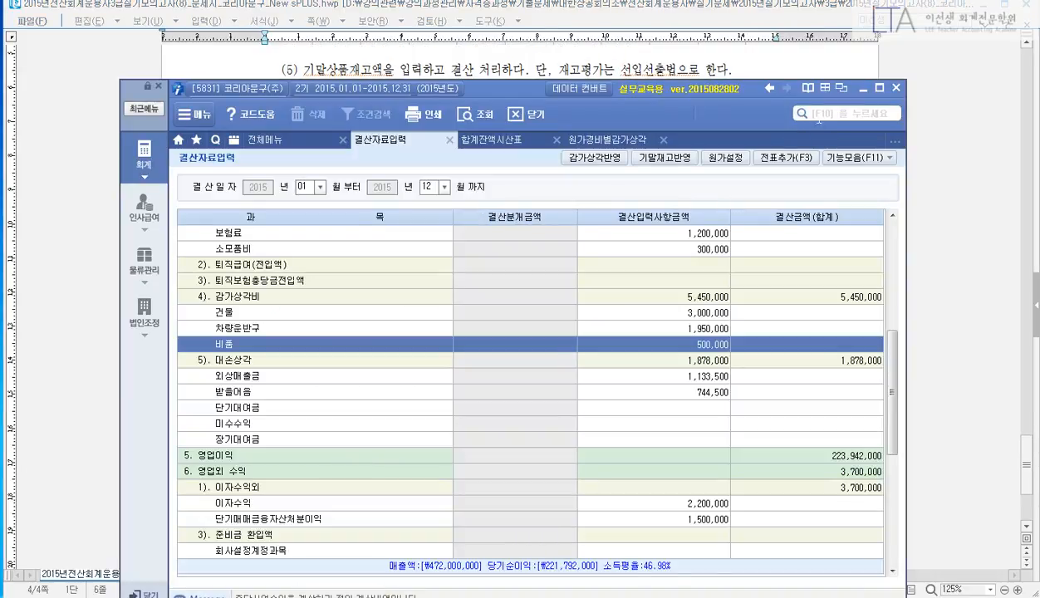
Step: Open 재고자산수불부 for January through December 2015 and run 일괄마감 on the inventory items
left_click(810, 113)
type("현고자")
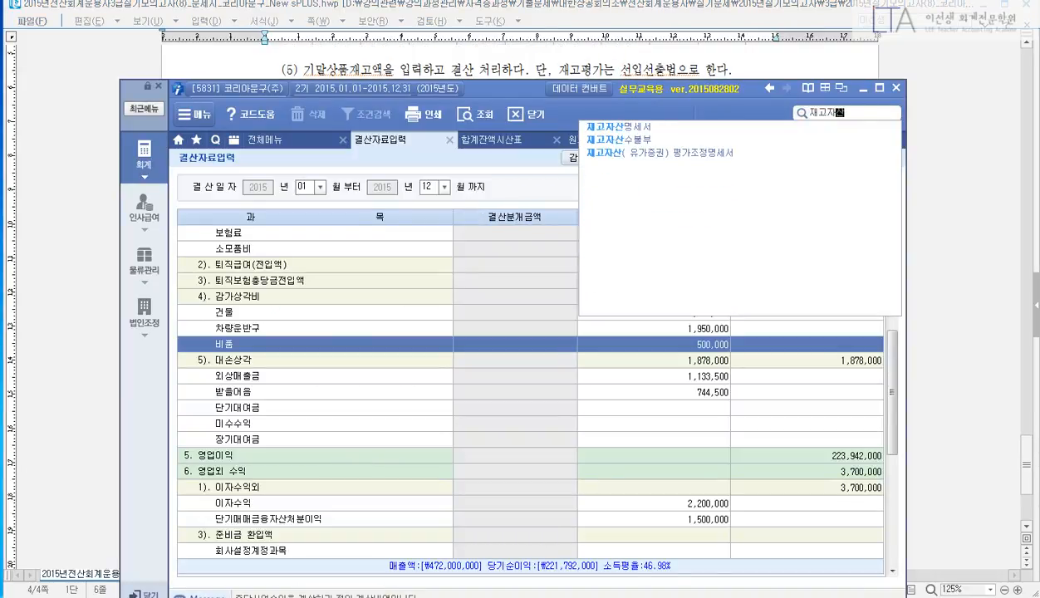
type("산")
key("Down")
key("Down")
key("Return")
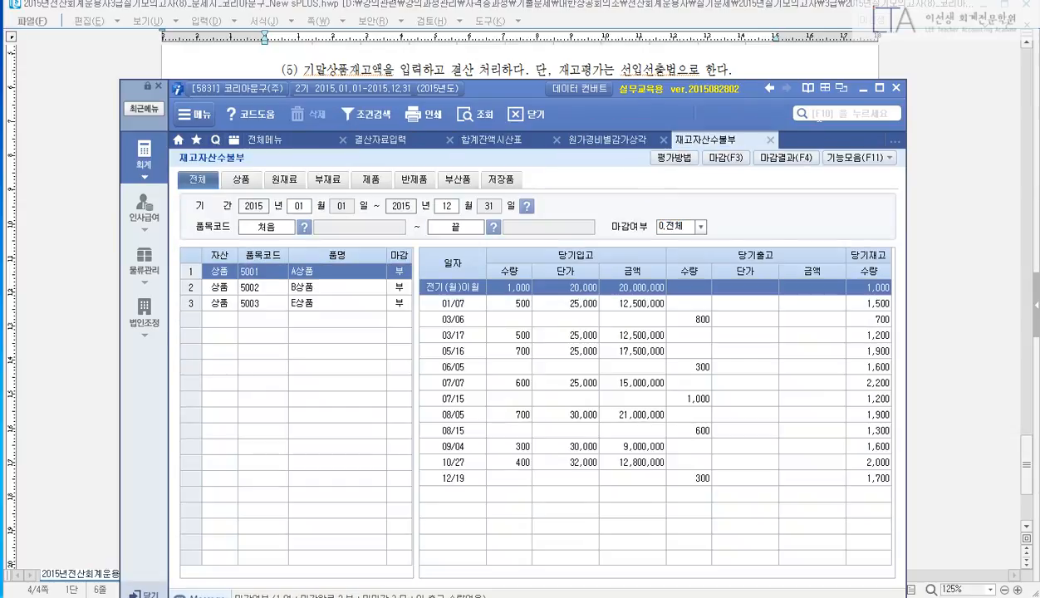
key("F3")
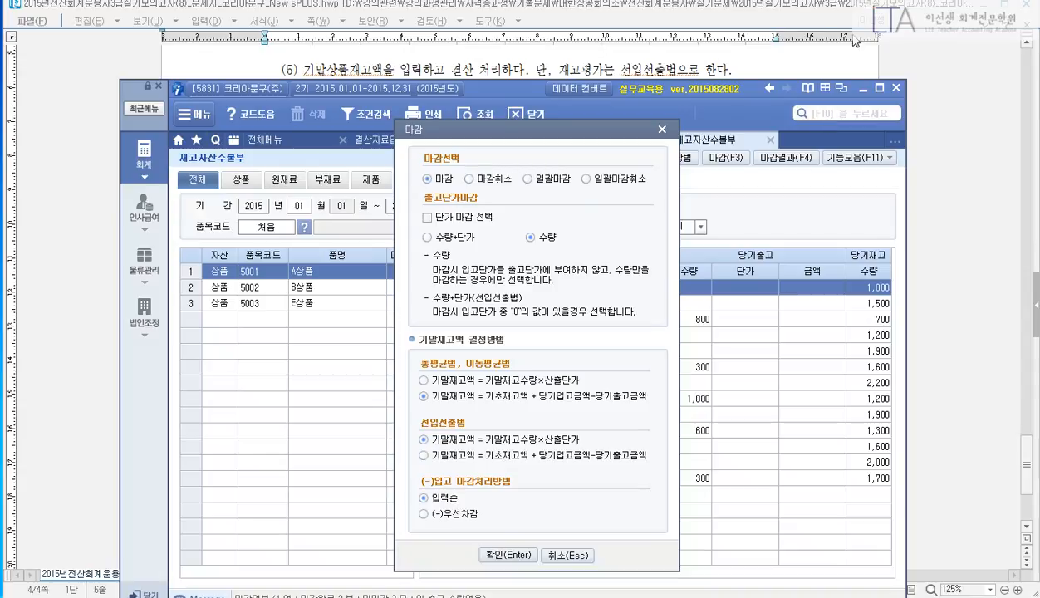
left_click(546, 181)
left_click(509, 554)
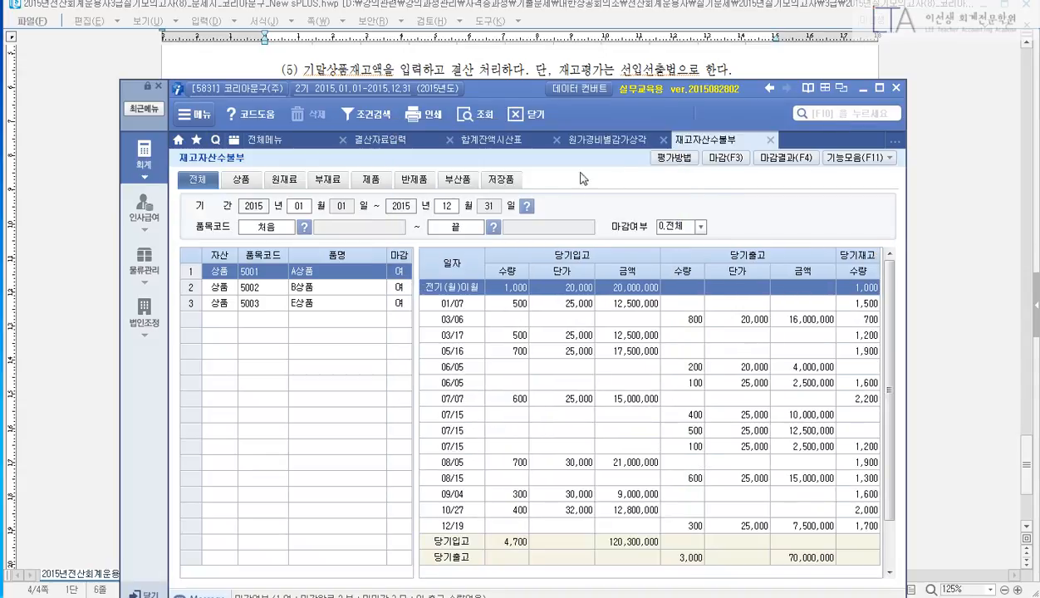
Step: Open 재고자산명세서 for month 12, check the total 재고금액 of 상품, and return to 결산자료입력
left_click(847, 111)
type("재고자산명세서")
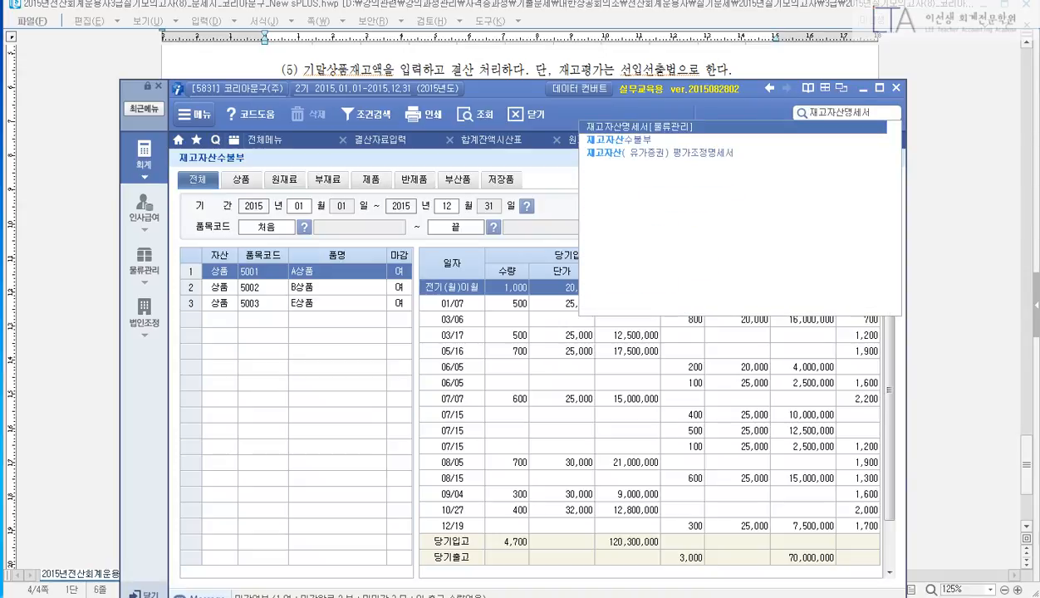
key("Return")
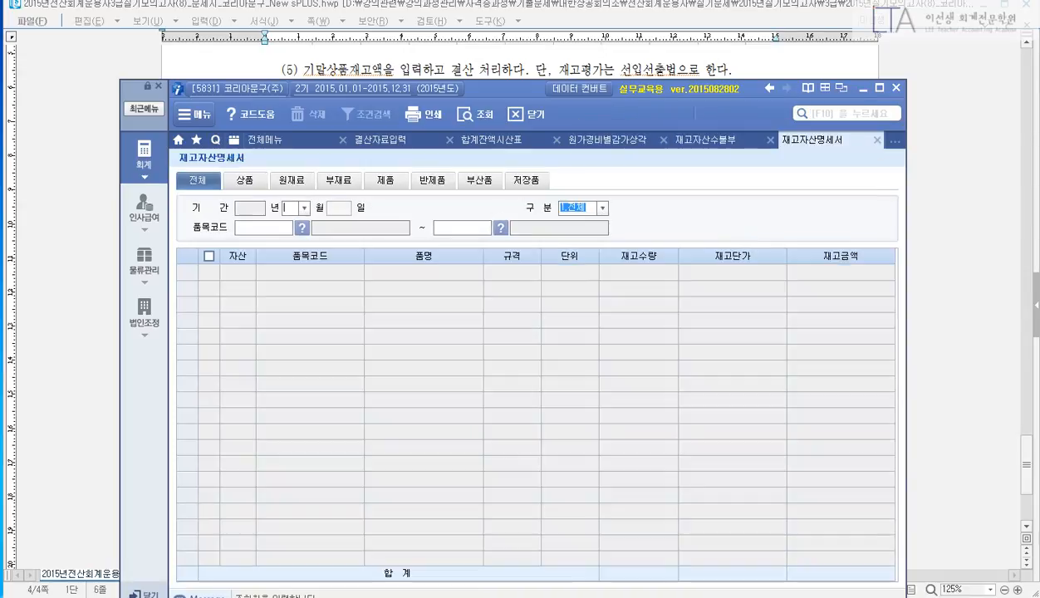
key("Return")
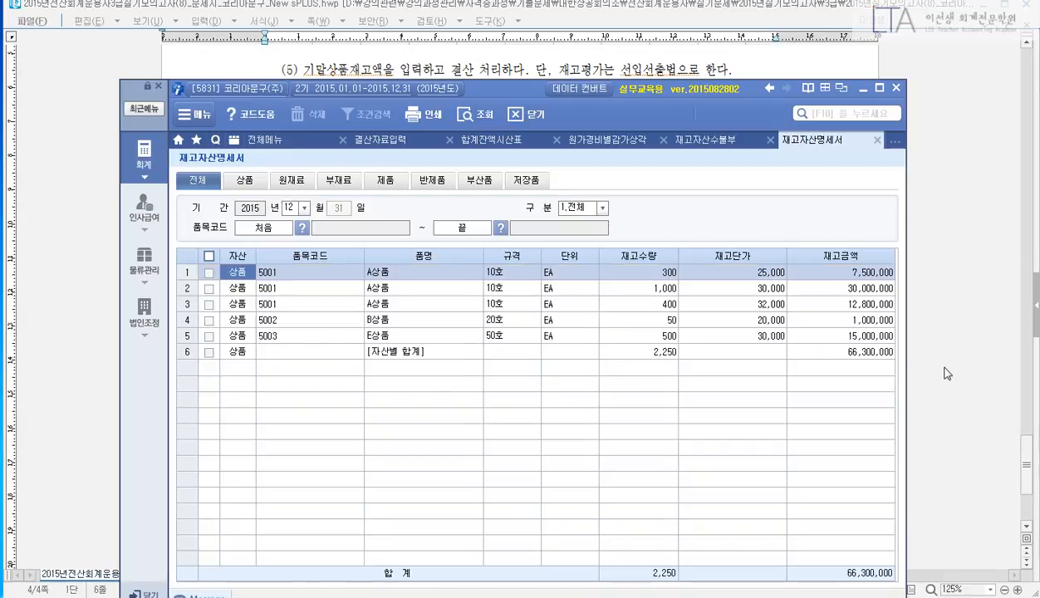
left_click(845, 351)
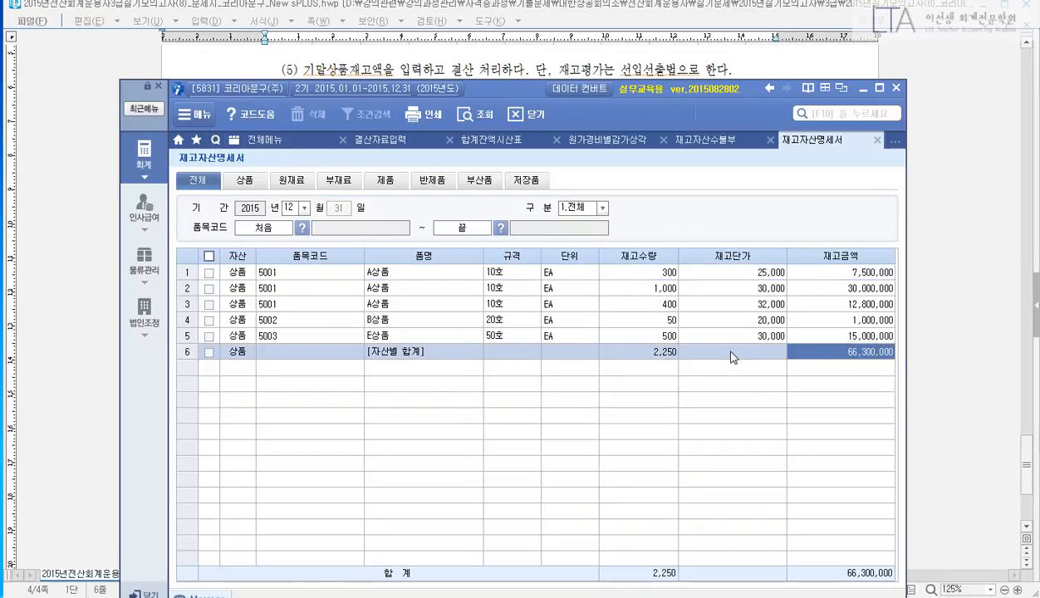
left_click(355, 140)
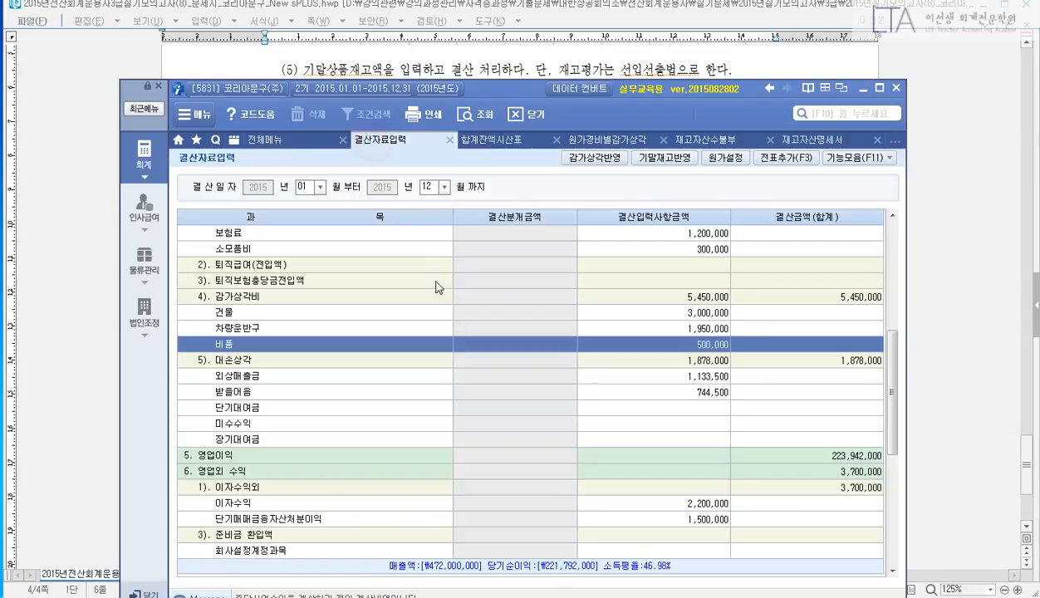
Step: Enter 66,300,000 as (10) 기말 상품 재고액 in 결산자료입력 and add the closing vouchers with 전표추가
left_click(685, 329)
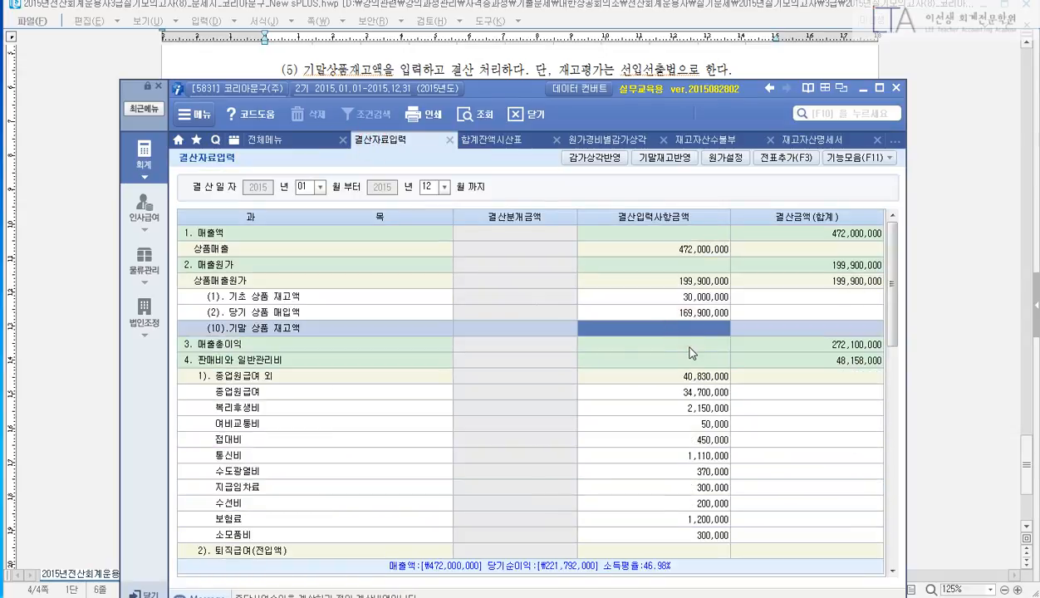
type("66,300,000")
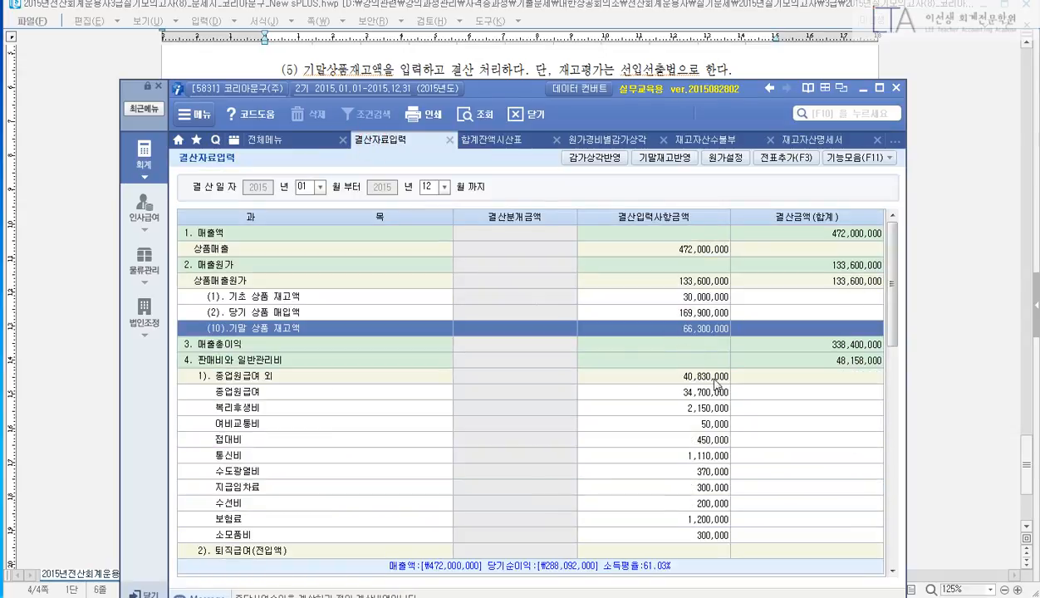
left_click(786, 157)
left_click(509, 333)
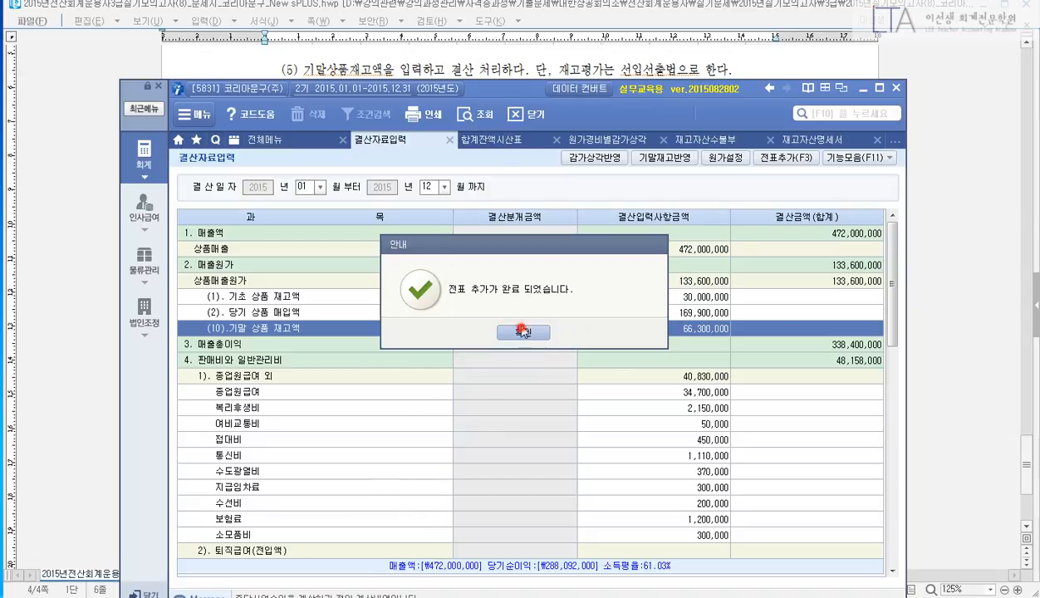
left_click(520, 333)
Step: In 합계잔액시산표, check the balances of 외상매출금 and 받을어음, their 대손충당금, and 상품 after closing
left_click(490, 140)
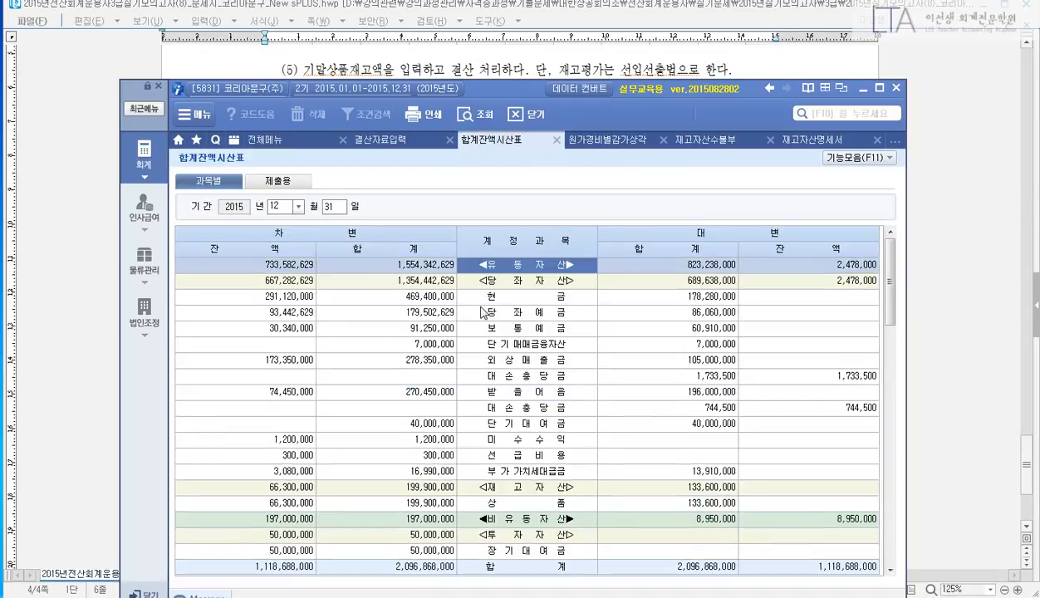
left_click(299, 364)
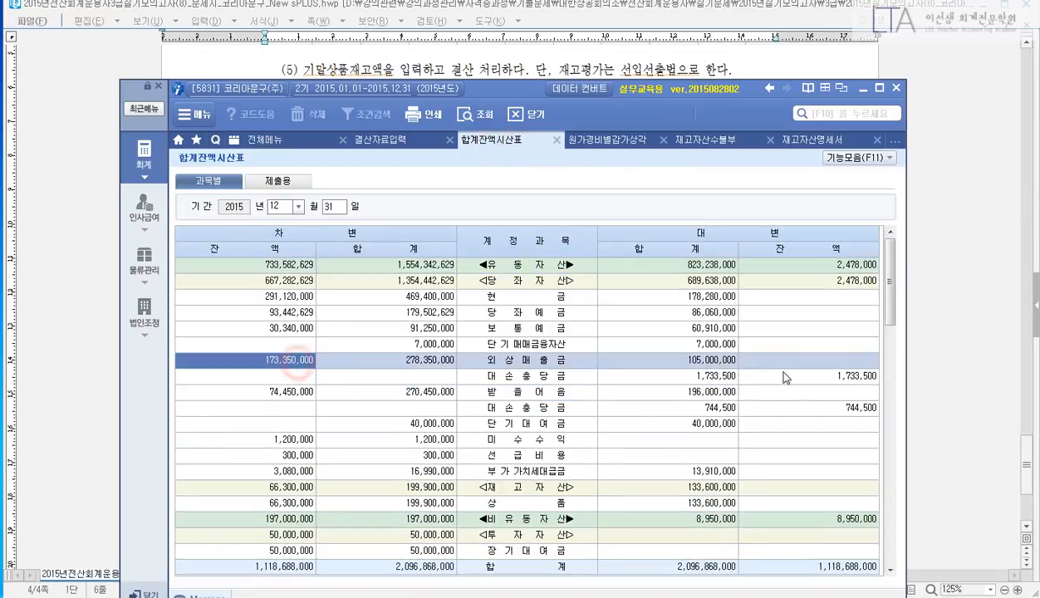
left_click(785, 376)
left_click(313, 391)
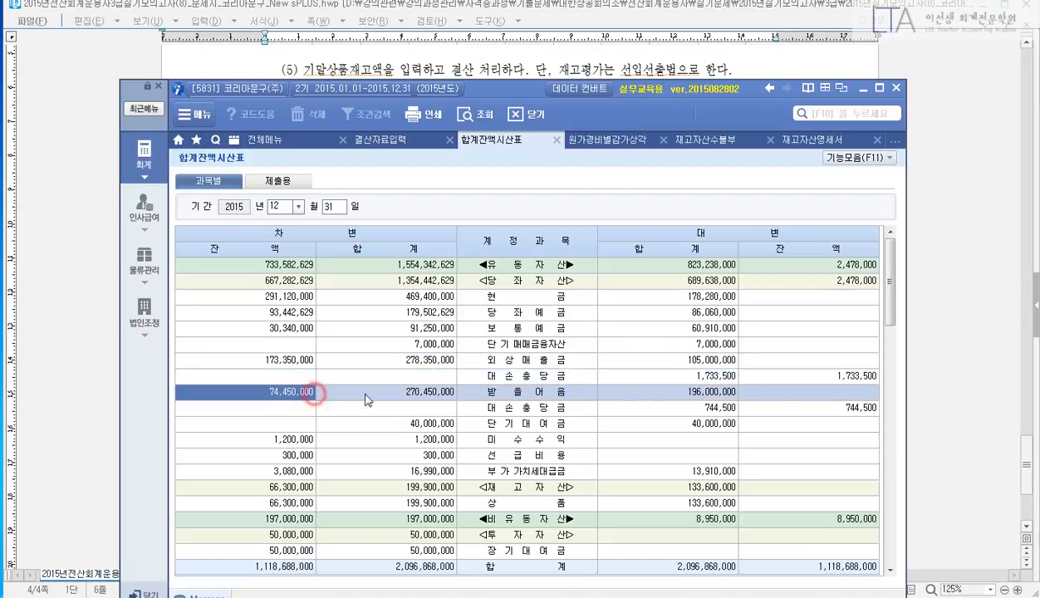
left_click(781, 407)
scroll(584, 410, "down", 3)
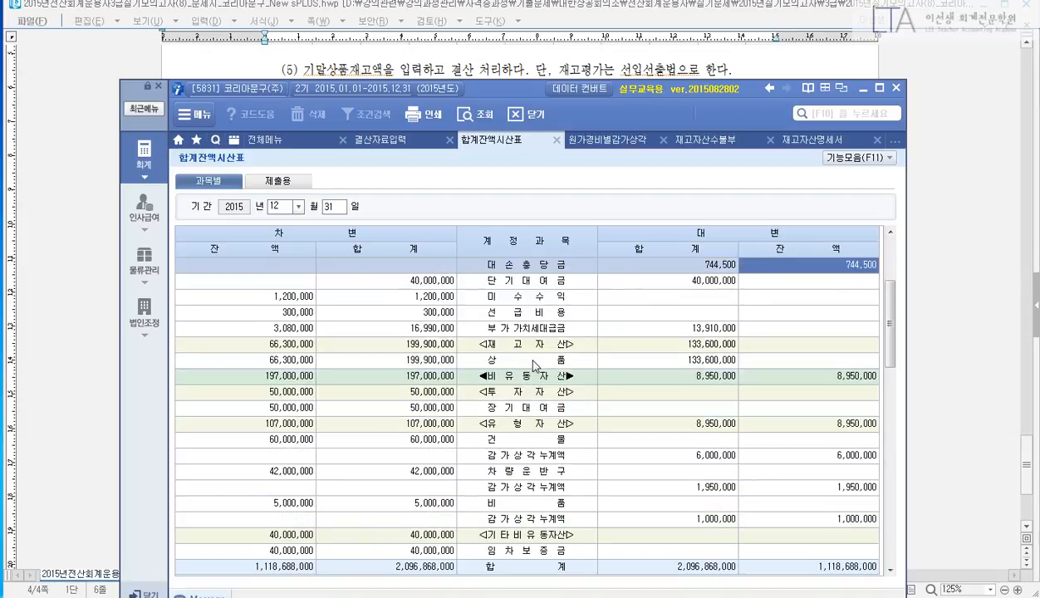
left_click(535, 365)
left_click(295, 359)
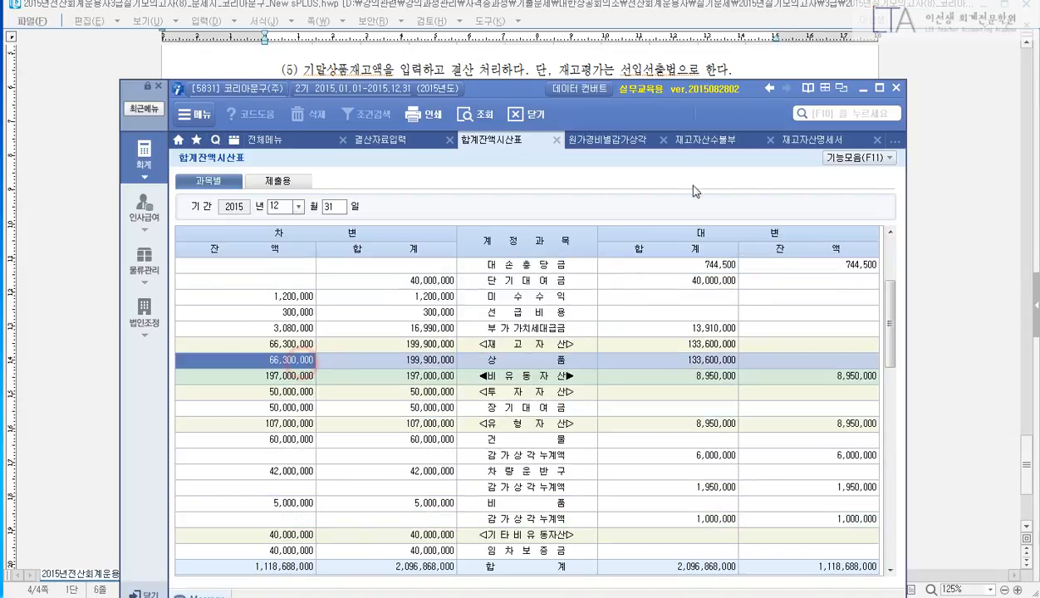
Step: Close the inventory and depreciation reports, look through the whole 합계잔액시산표, and close it along with 결산자료입력
left_click(771, 141)
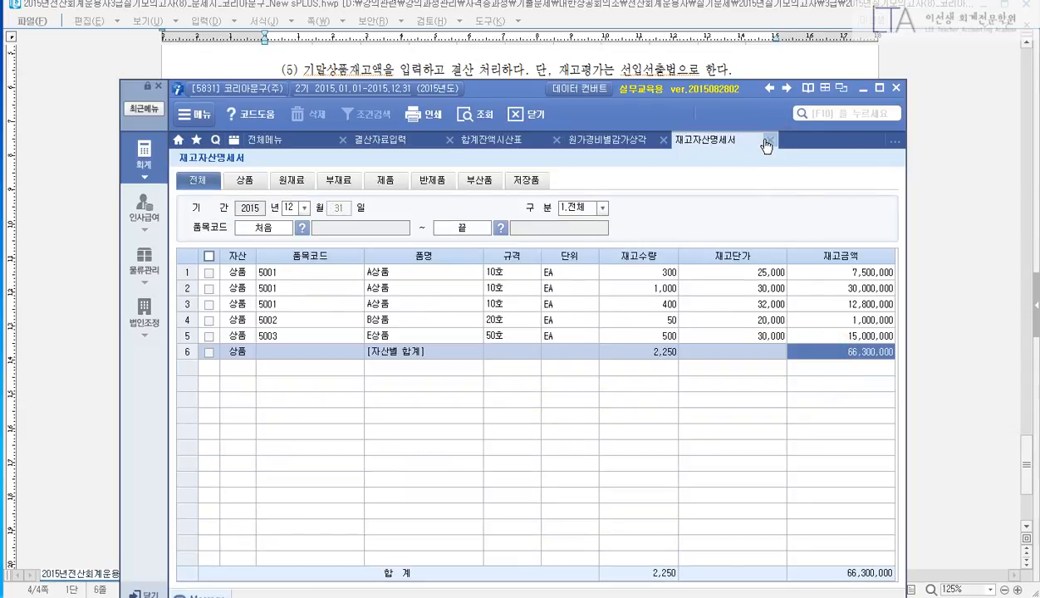
left_click(766, 141)
left_click(664, 141)
scroll(581, 353, "down", 5)
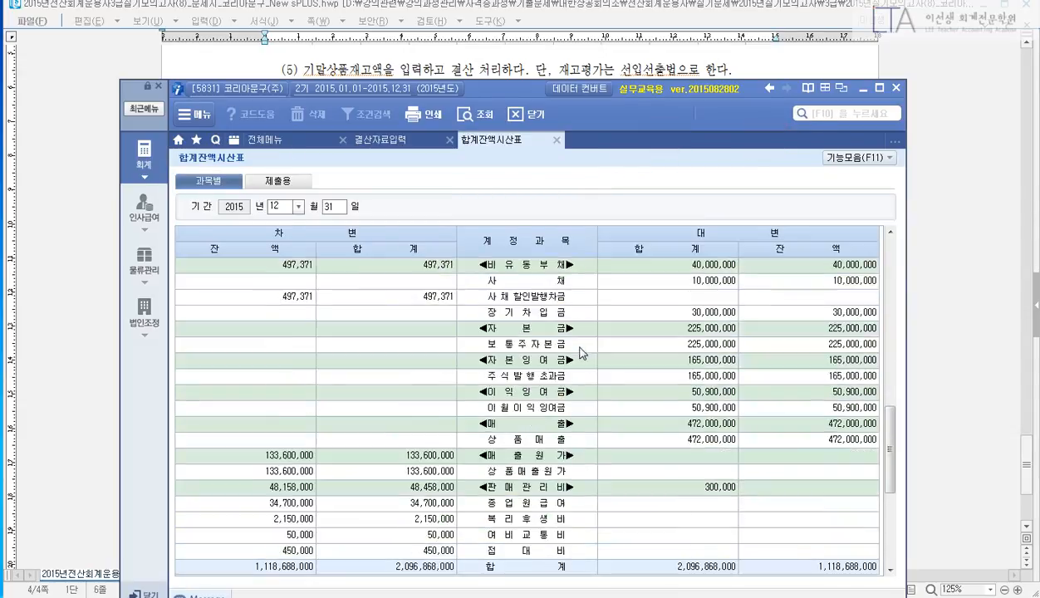
scroll(581, 351, "down", 5)
scroll(586, 344, "up", 10)
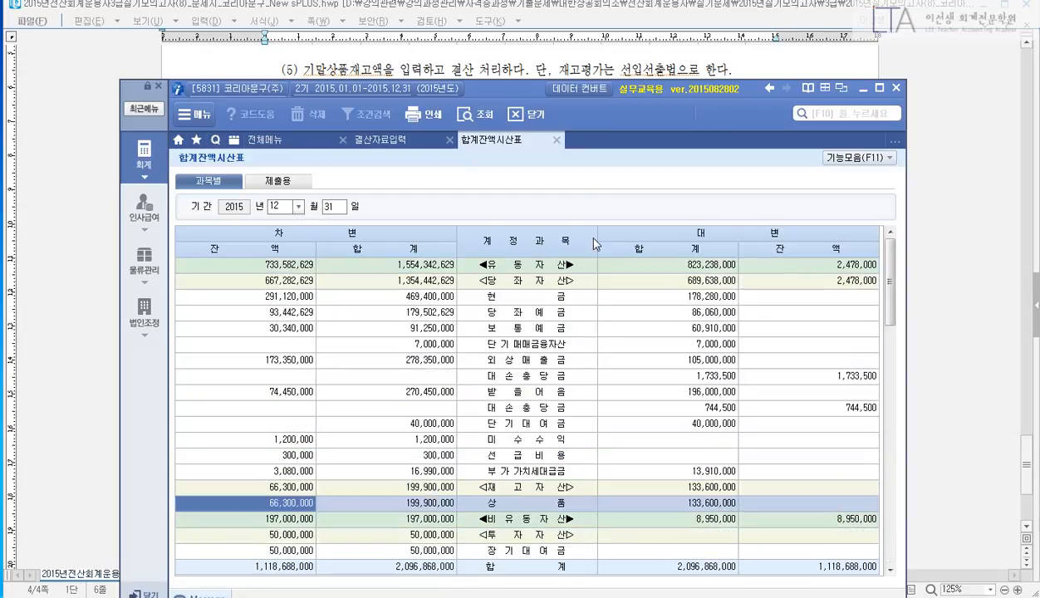
left_click(557, 140)
left_click(451, 139)
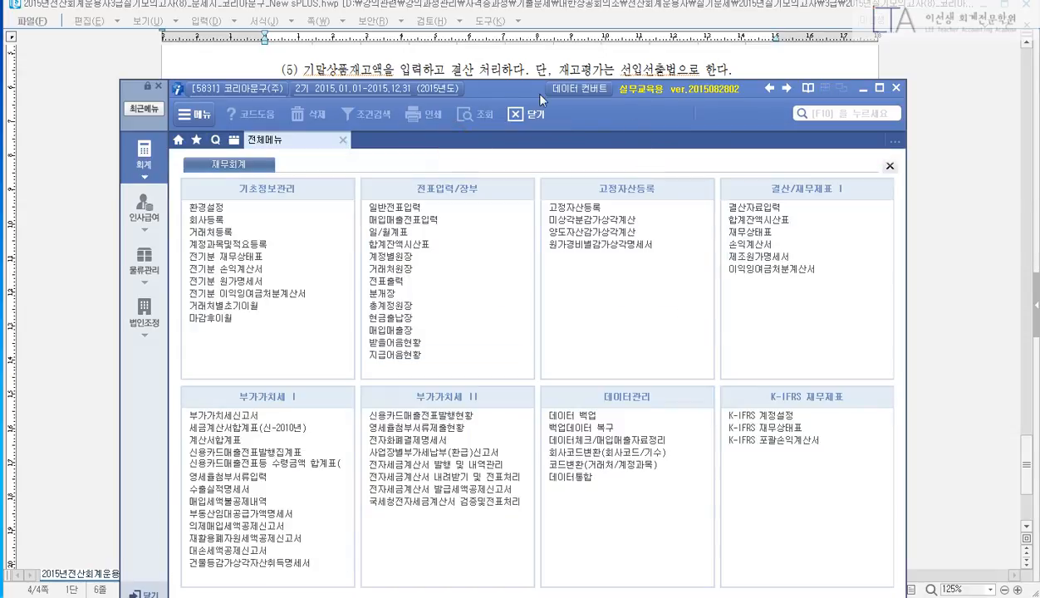
Step: Read the inquiry questions (1) to (7) in the exam document and return to the accounting program with question (1) visible
left_click(609, 63)
scroll(729, 289, "down", 6)
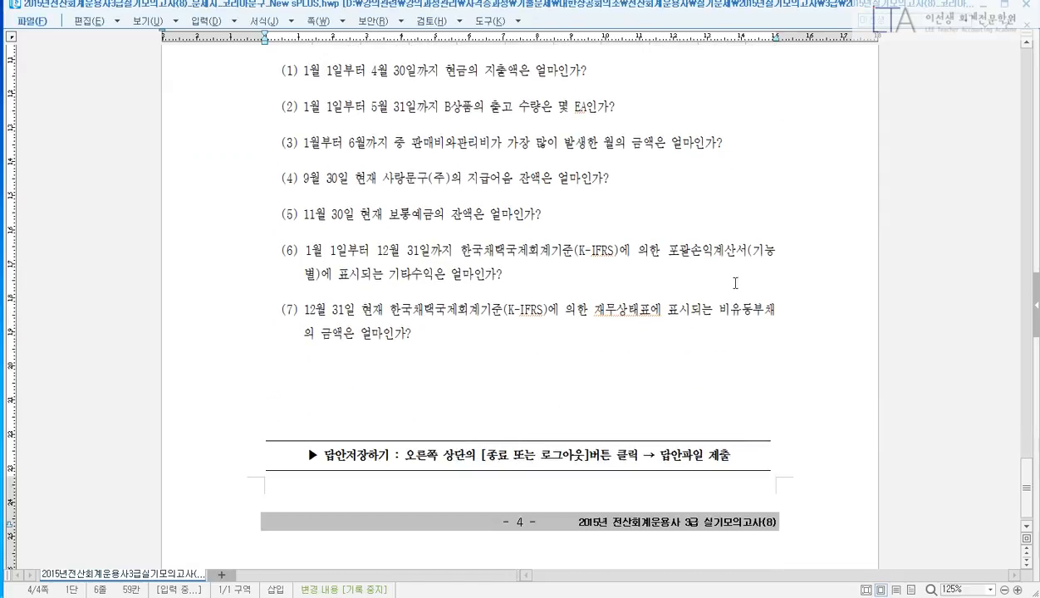
scroll(735, 283, "down", 1)
left_click(312, 596)
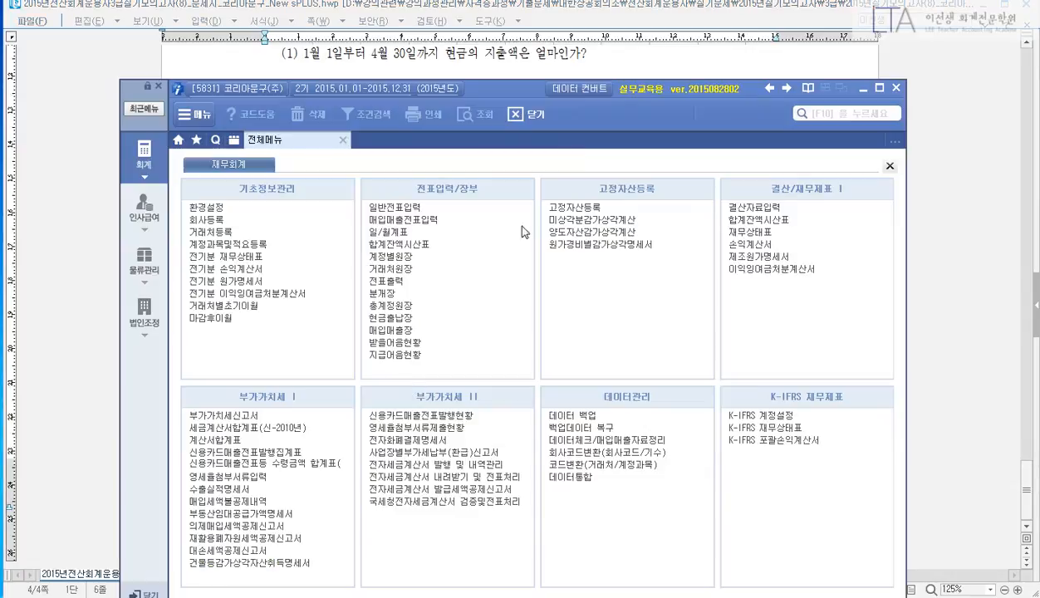
left_click_drag(515, 91, 515, 79)
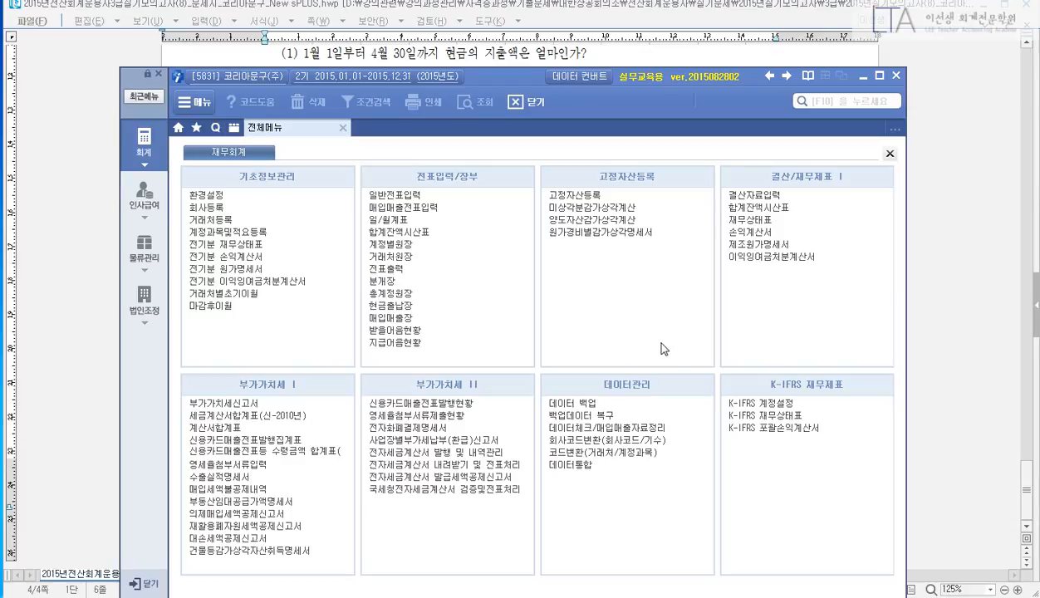
Step: Query the daily 총계정원장 for account 101 현금 from 01/01 to 04/30 and check the cumulative 대변 total
left_click(441, 292)
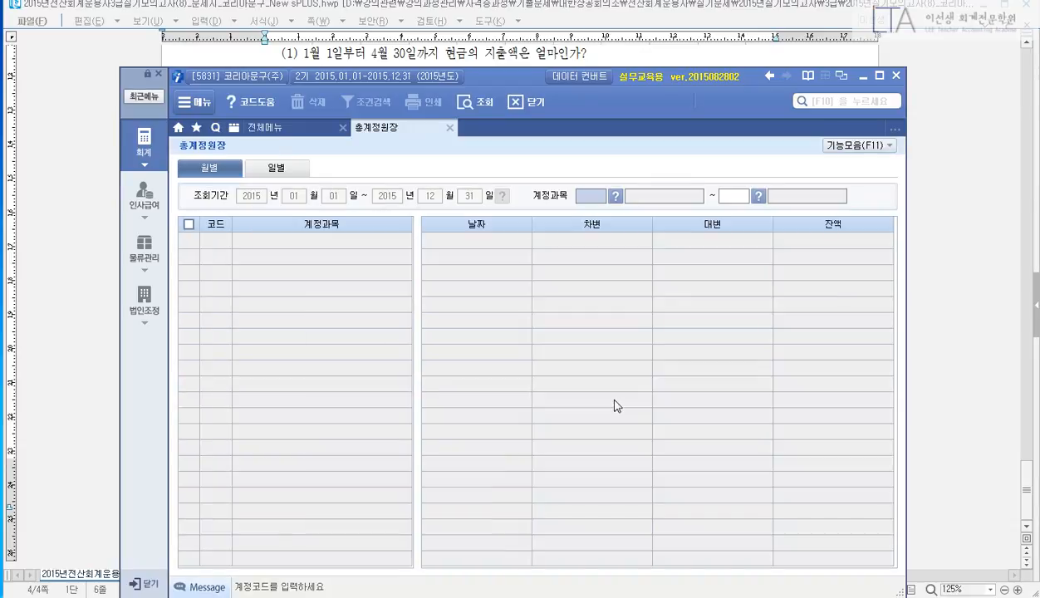
left_click(289, 168)
key("Return")
type("04")
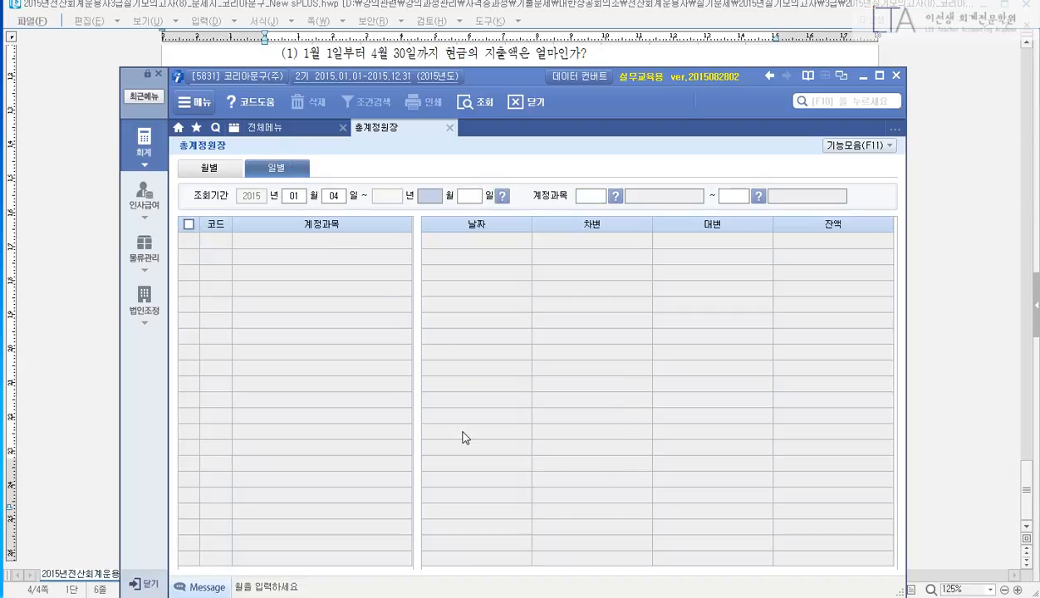
key("shift+Tab")
type("010430")
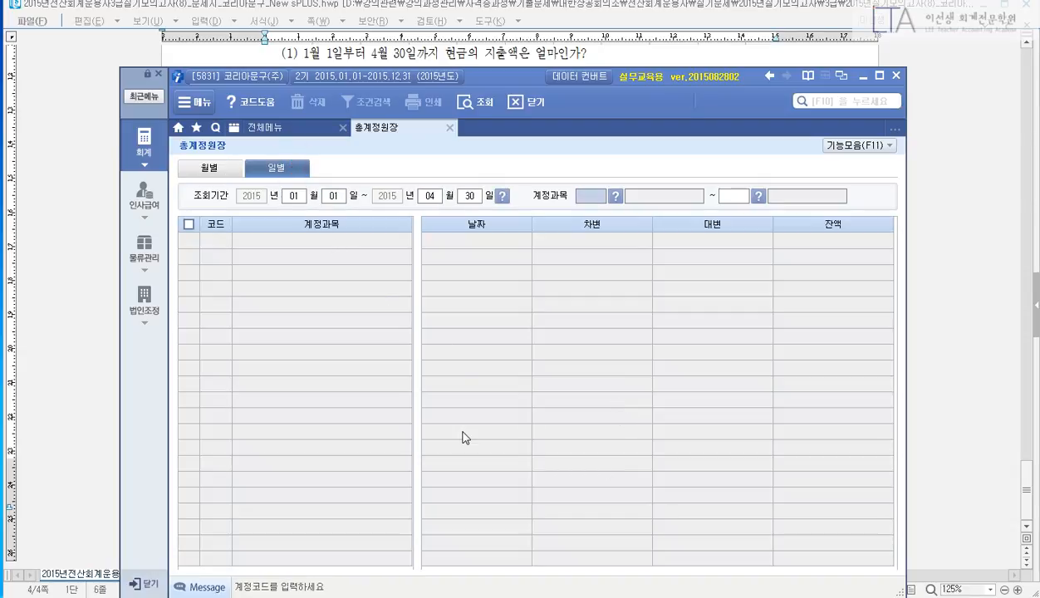
type("101")
key("Return")
key("Return")
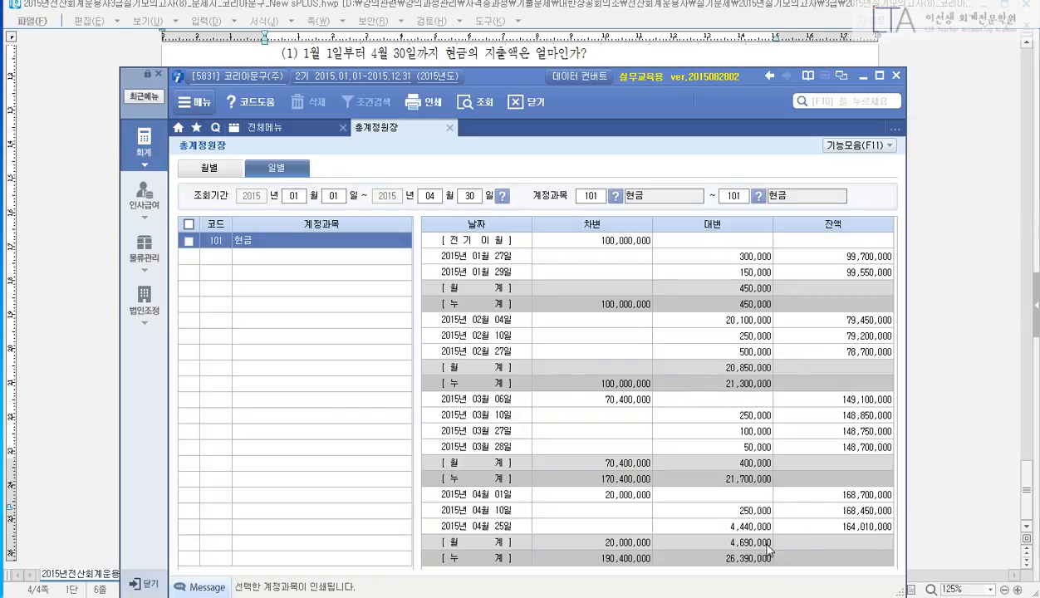
left_click(731, 557)
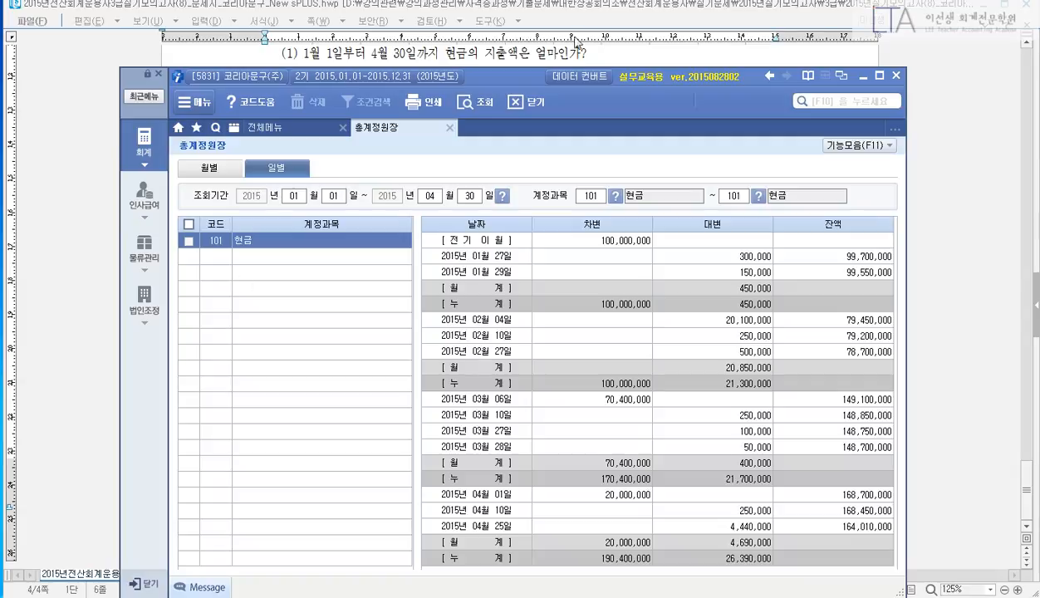
Step: Uncover question (2) in the exam document, close 총계정원장, and search for and open 재고자산수불부
left_click_drag(497, 75, 509, 108)
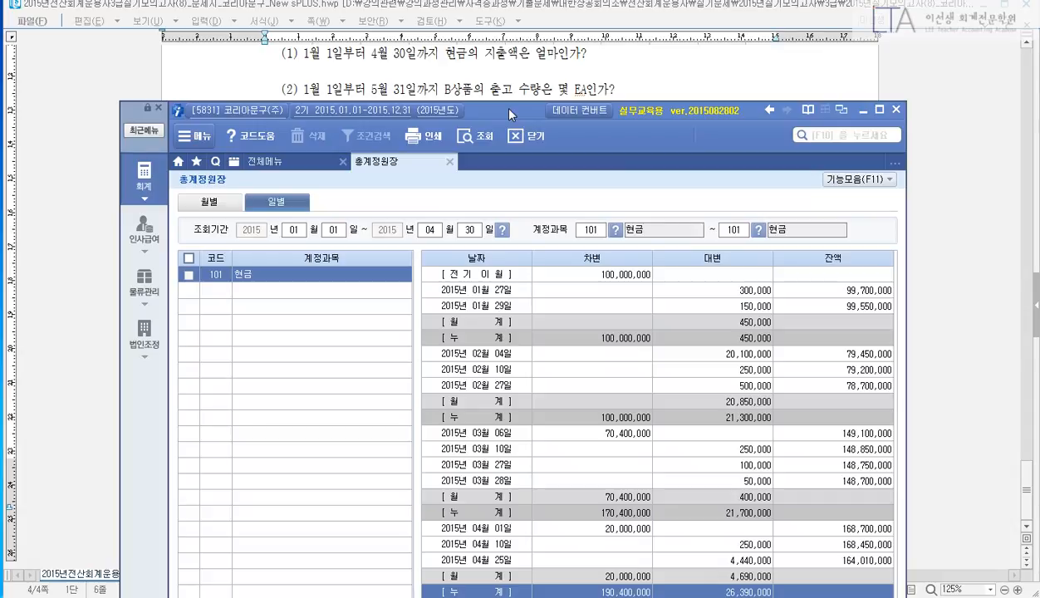
left_click(449, 161)
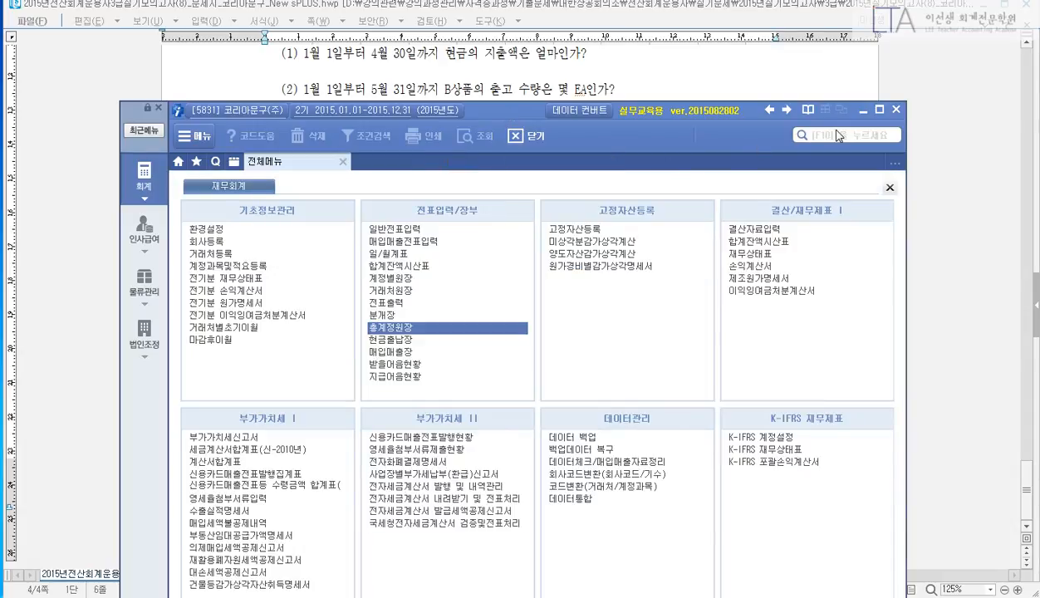
left_click(823, 134)
type("재고자산")
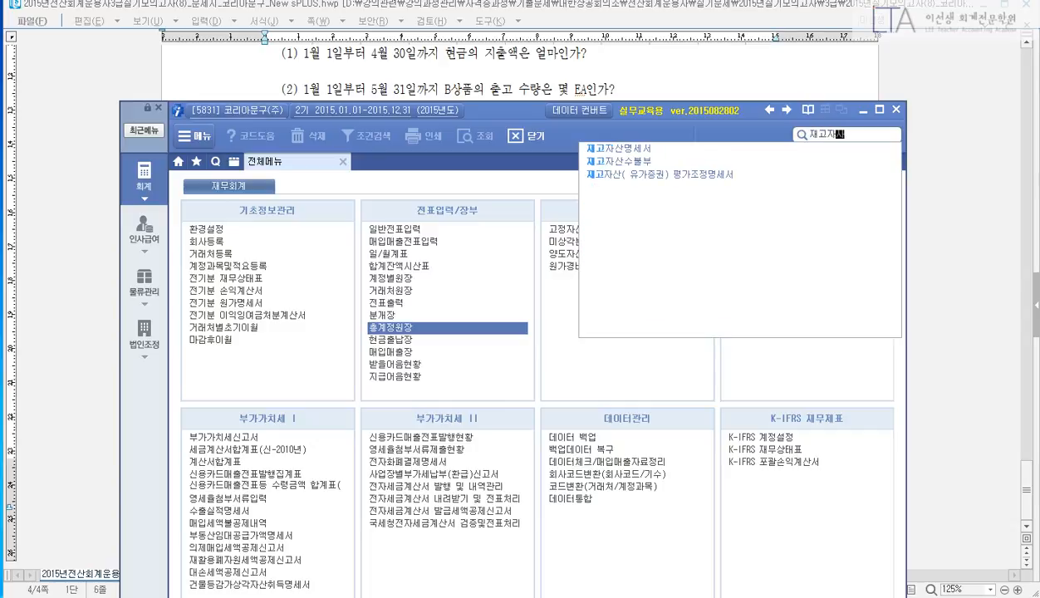
key("Down")
key("Down")
key("Return")
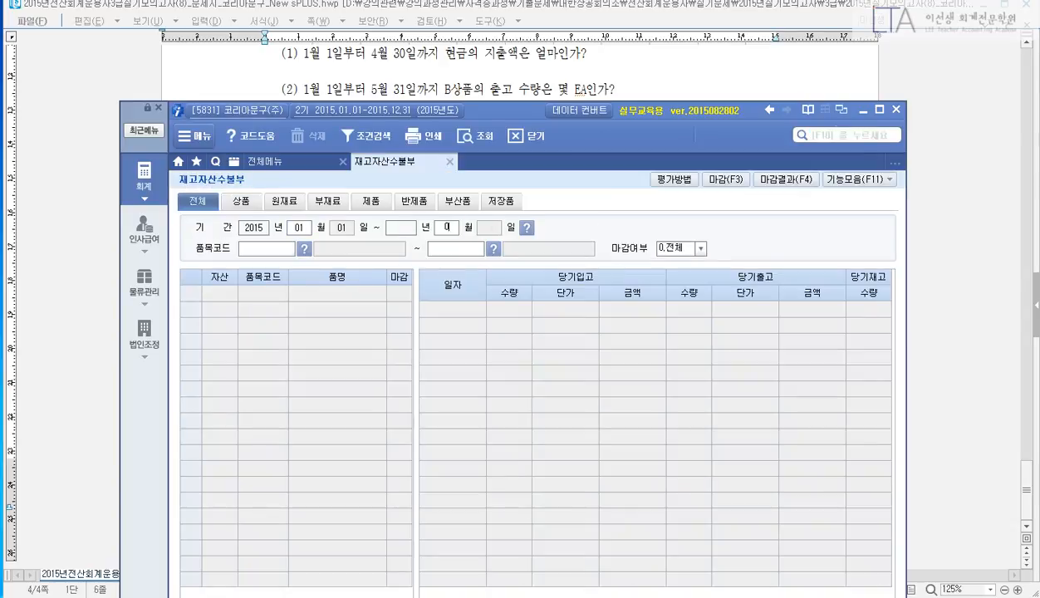
Step: Query 재고자산수불부 for January through May 2015 with item 5002 B상품 and check its 당기출고 quantities
key("shift+Tab")
type("5")
key("Return")
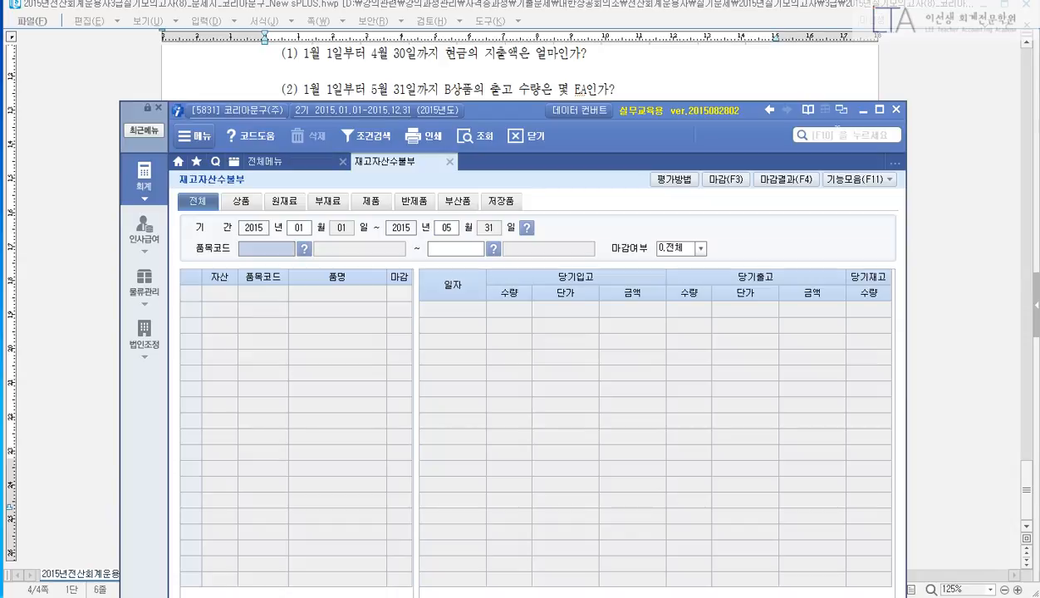
key("F2")
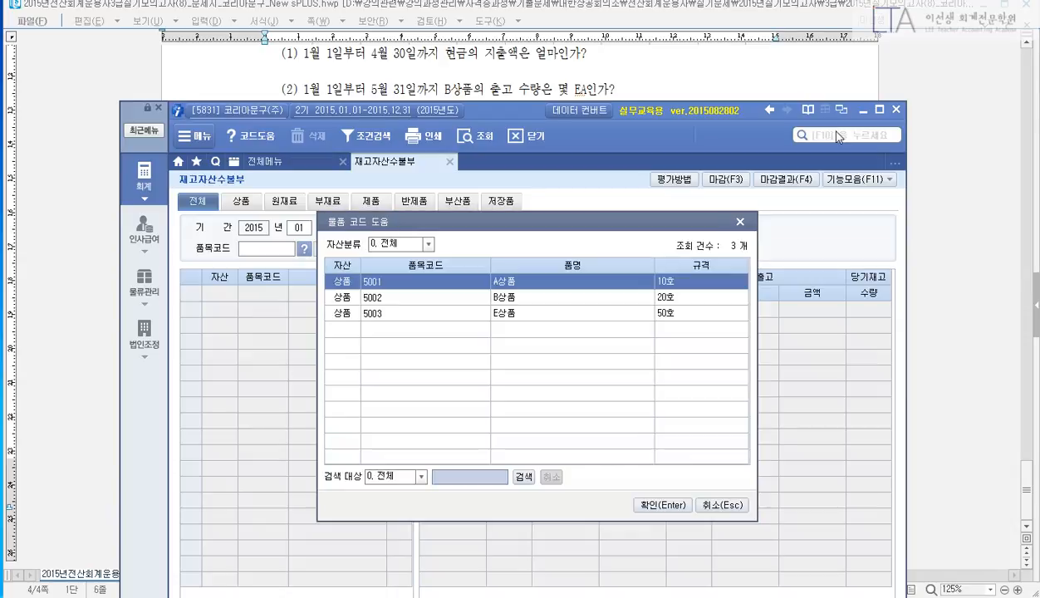
key("Down")
key("Return")
key("F2")
key("Down")
key("Return")
key("Return")
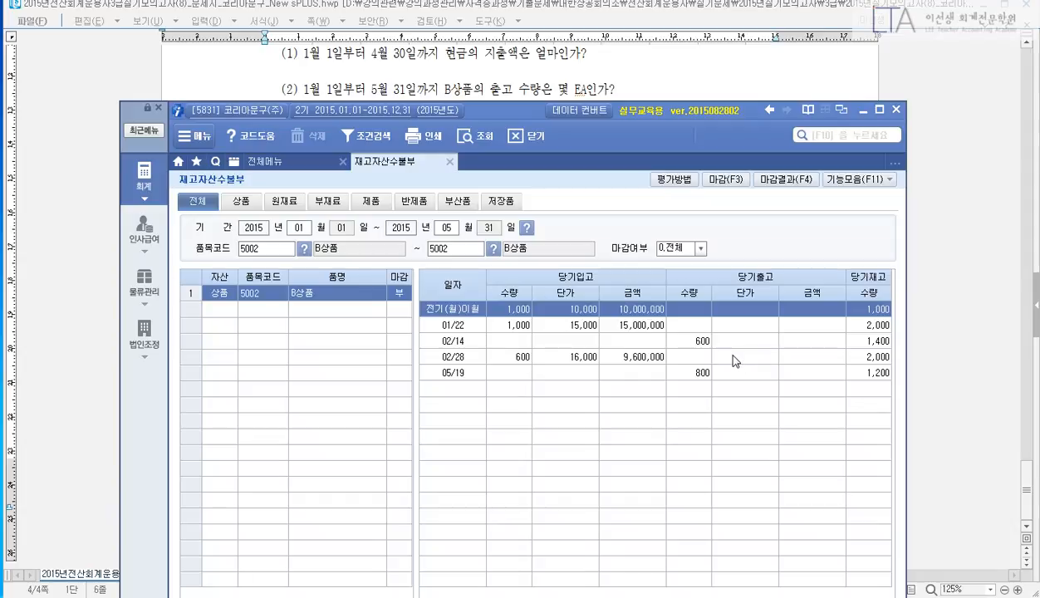
left_click(702, 340)
left_click(702, 374)
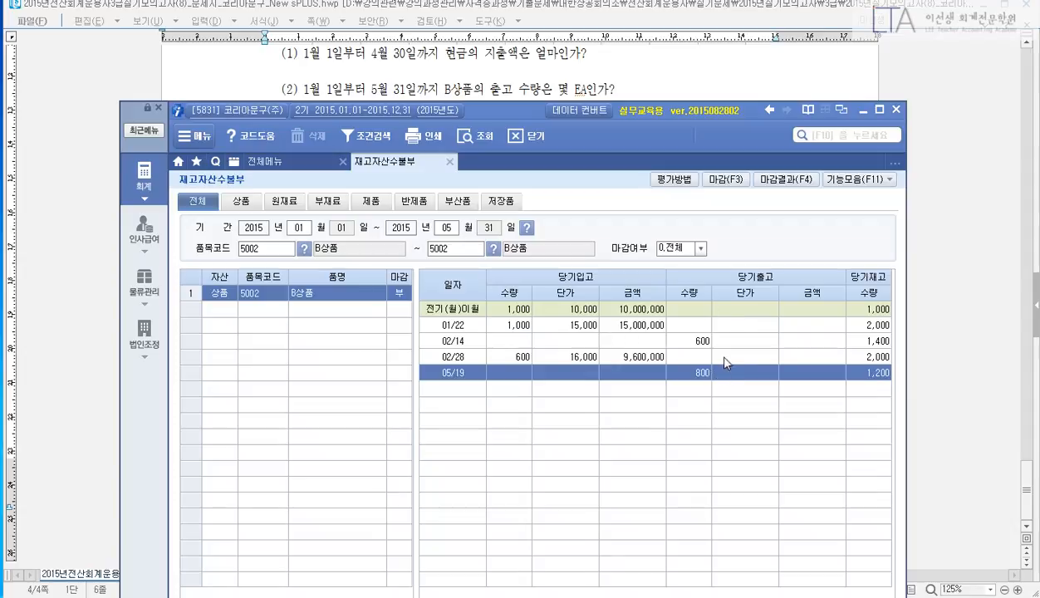
Step: Uncover question (3) in the exam document by moving the accounting window, and close 재고자산수불부
left_click(664, 88)
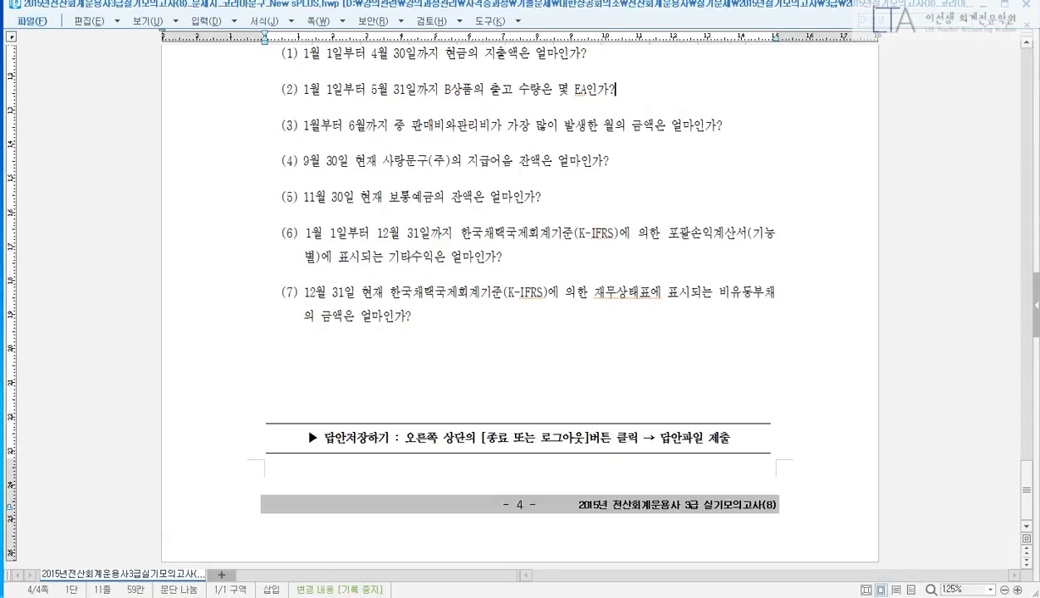
key("alt+Tab")
left_click_drag(500, 108, 500, 150)
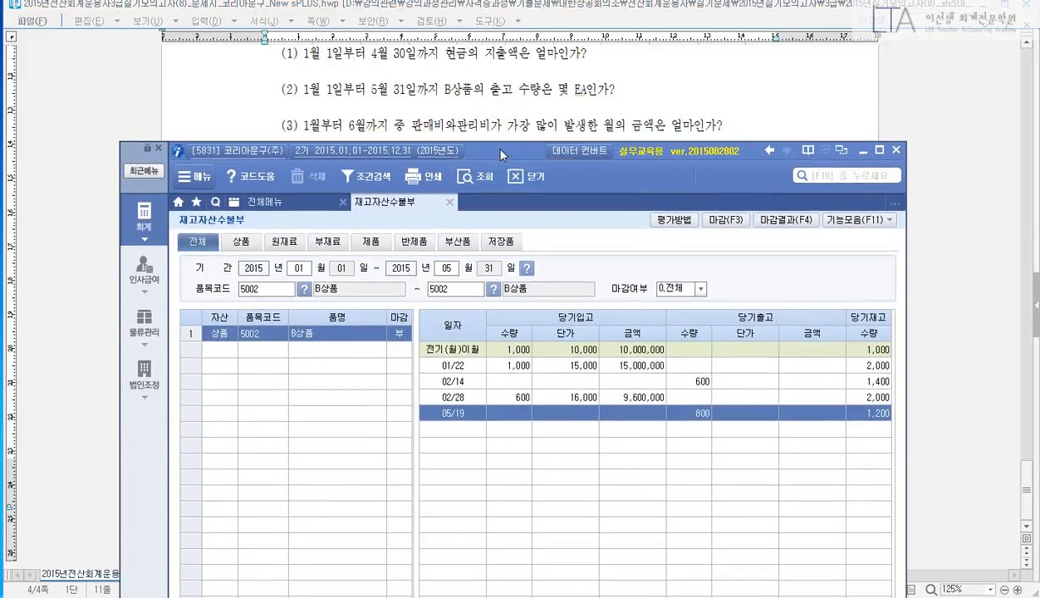
left_click(449, 202)
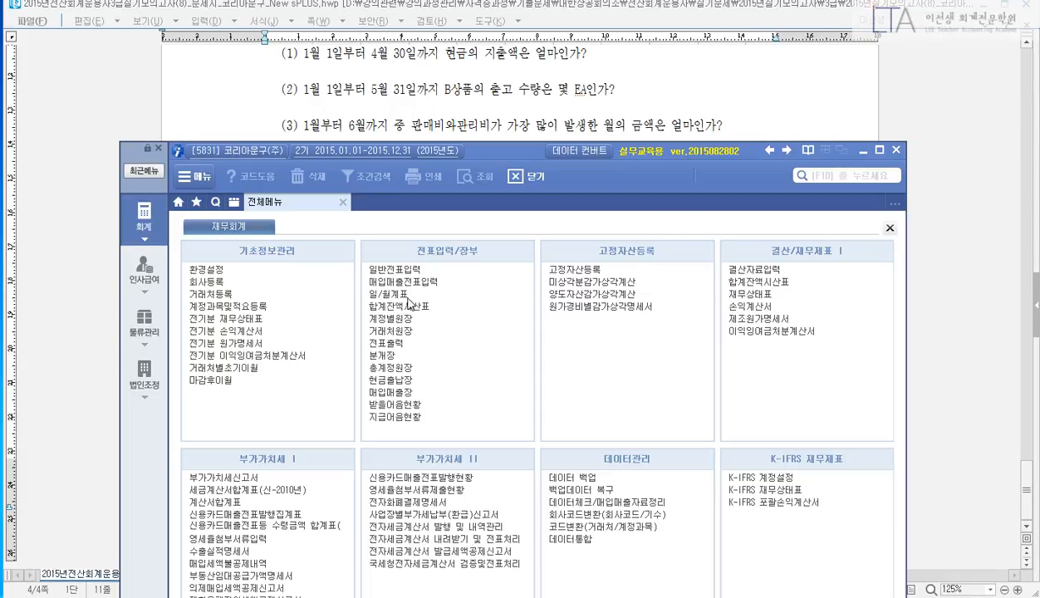
Step: Open 일/월계표 and query the 월계표 from month 01 to month 01 of 2015
left_click(405, 294)
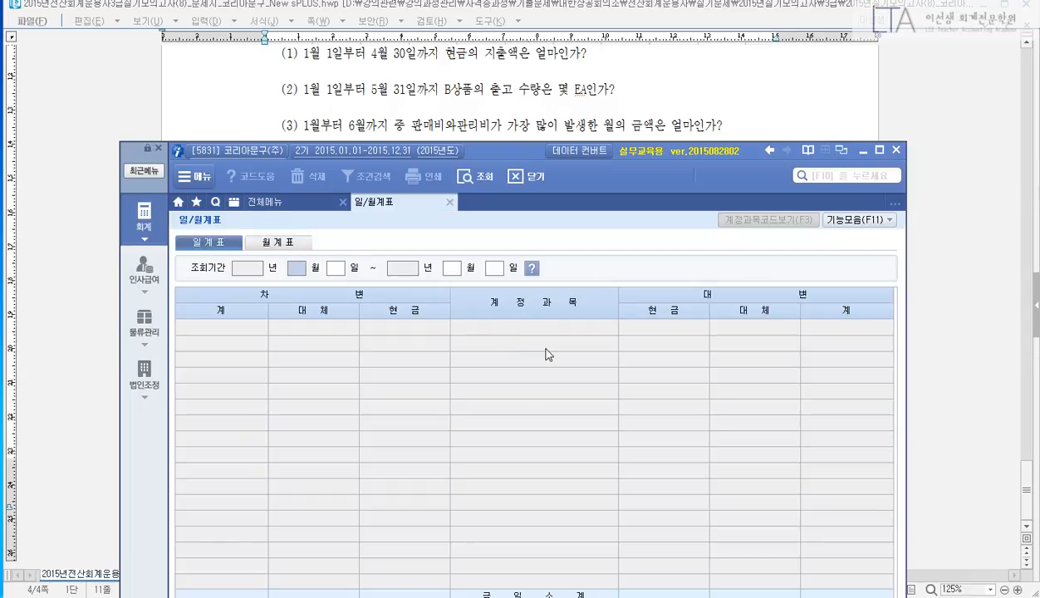
type("01")
key("Return")
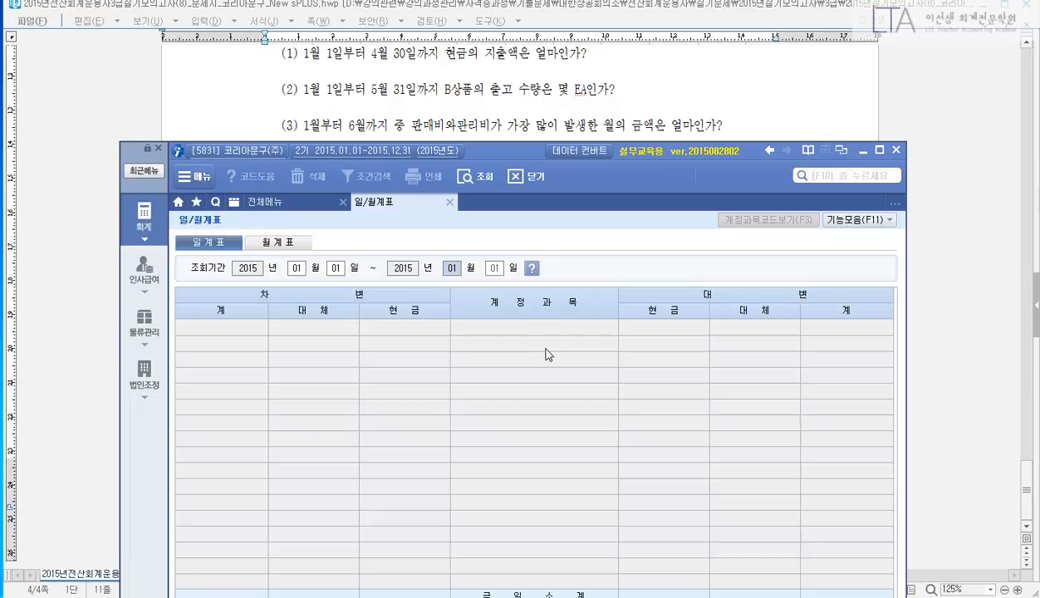
left_click(295, 241)
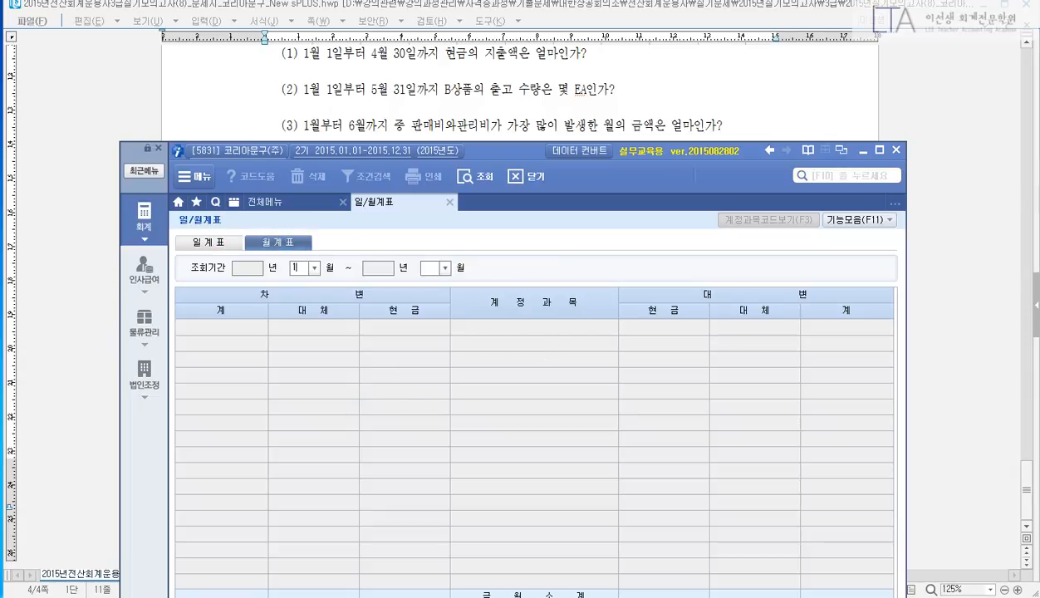
key("Return")
type("1")
key("Return")
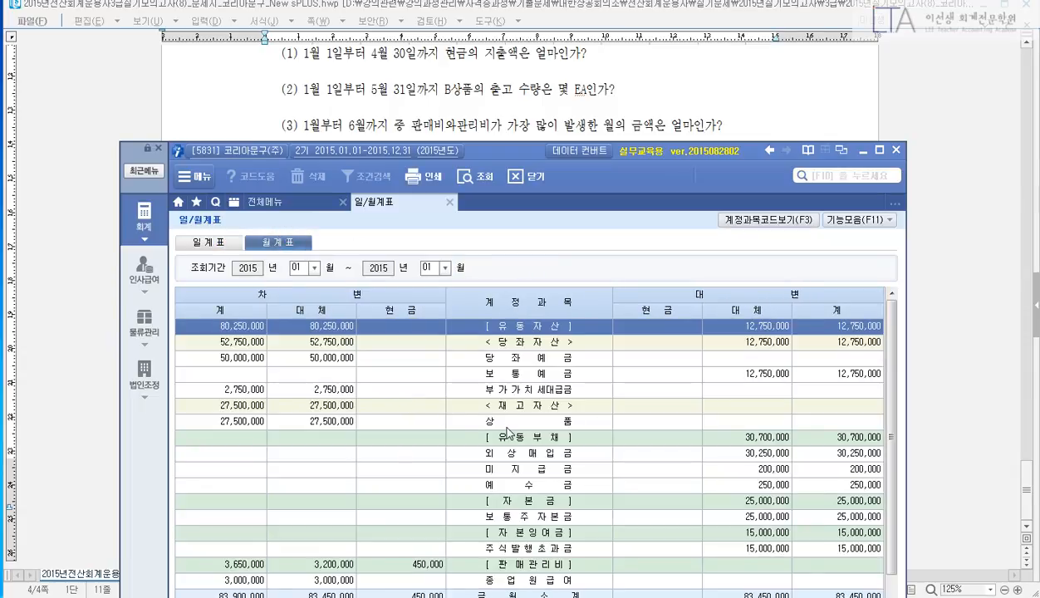
Step: Select January's 판매관리비 debit total in the 월계표 and record 3,650,000 on the calculator's first line, keeping the calculator clear of the debit columns
scroll(507, 428, "down", 1)
left_click(534, 518)
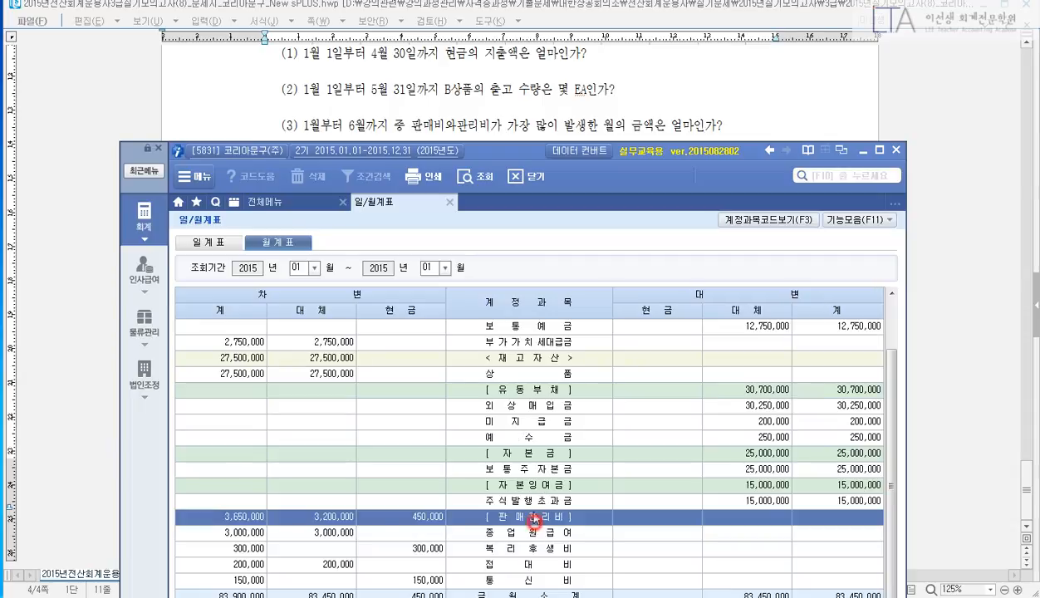
left_click(244, 517)
key("ctrl+q")
left_click_drag(525, 146, 793, 296)
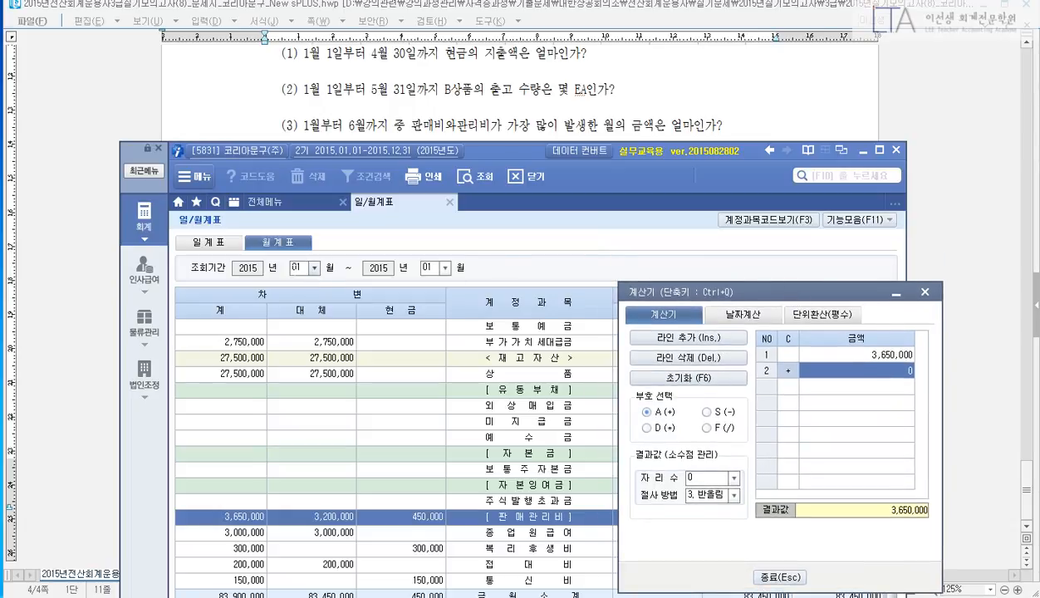
Step: Query the 월계표 for month 02 and add its 판매관리비 total, 3,500,000, as the calculator's second line
left_click(296, 268)
type("02")
key("Return")
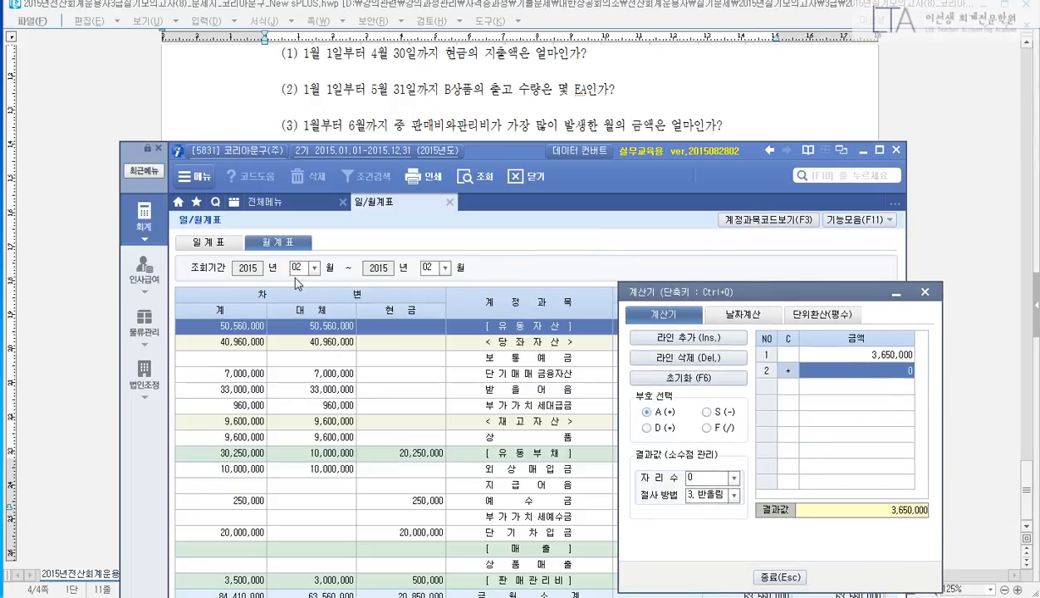
scroll(468, 502, "down", 2)
left_click(249, 498)
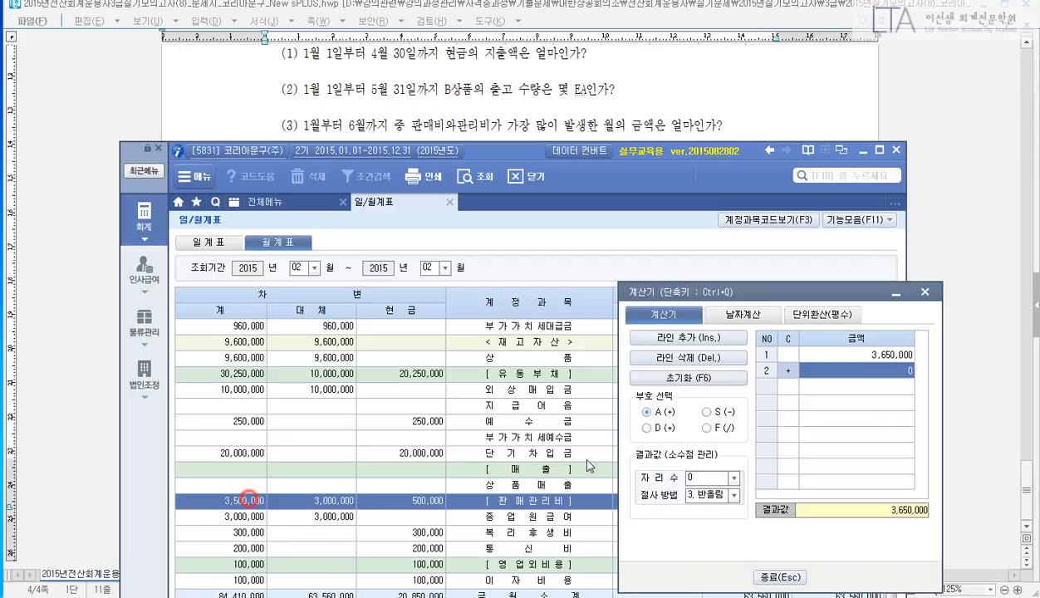
left_click(883, 372)
type("3500000")
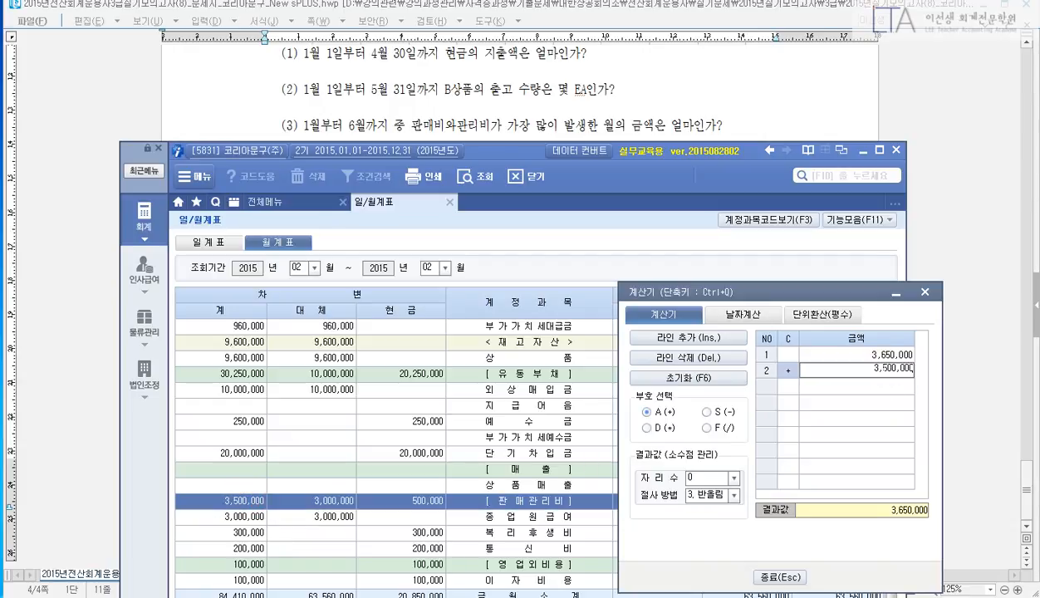
key("Return")
Step: Query the 월계표 for month 03 and add its 판매관리비 total, 3,150,000, as the calculator's third line
left_click(296, 267)
type("03")
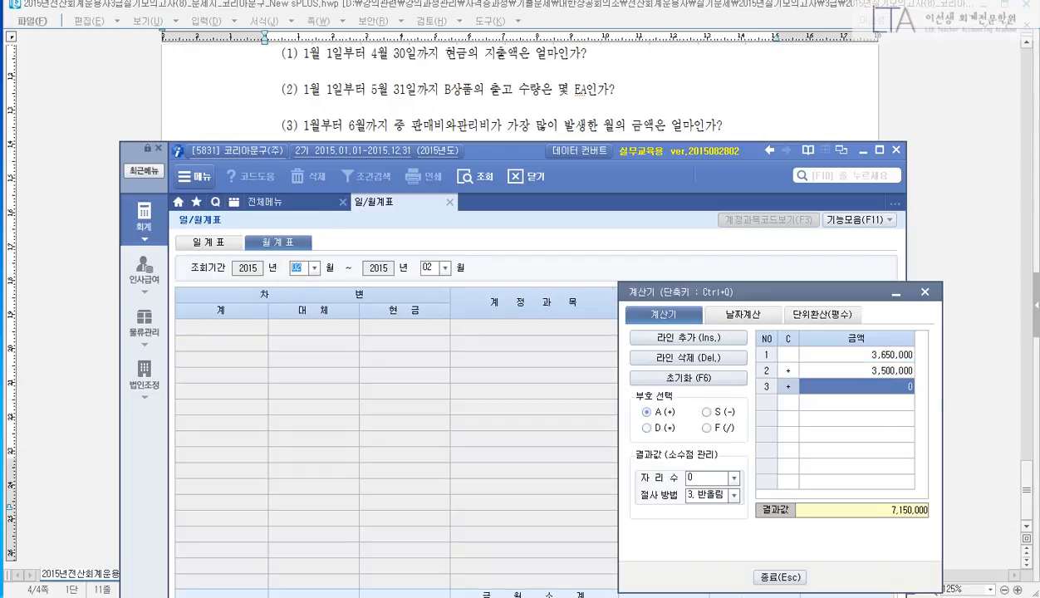
key("Return")
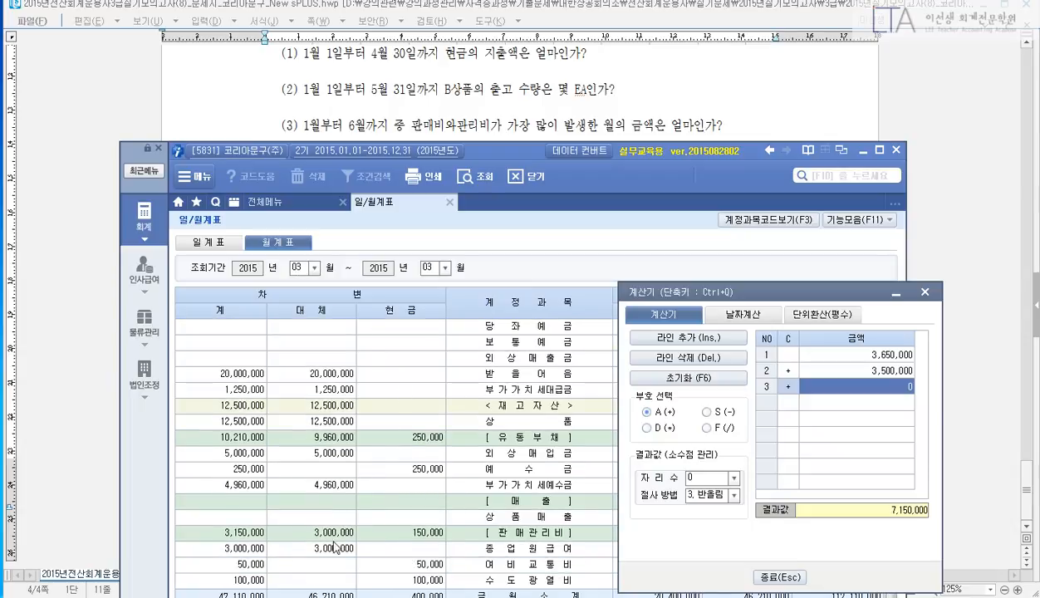
left_click(252, 533)
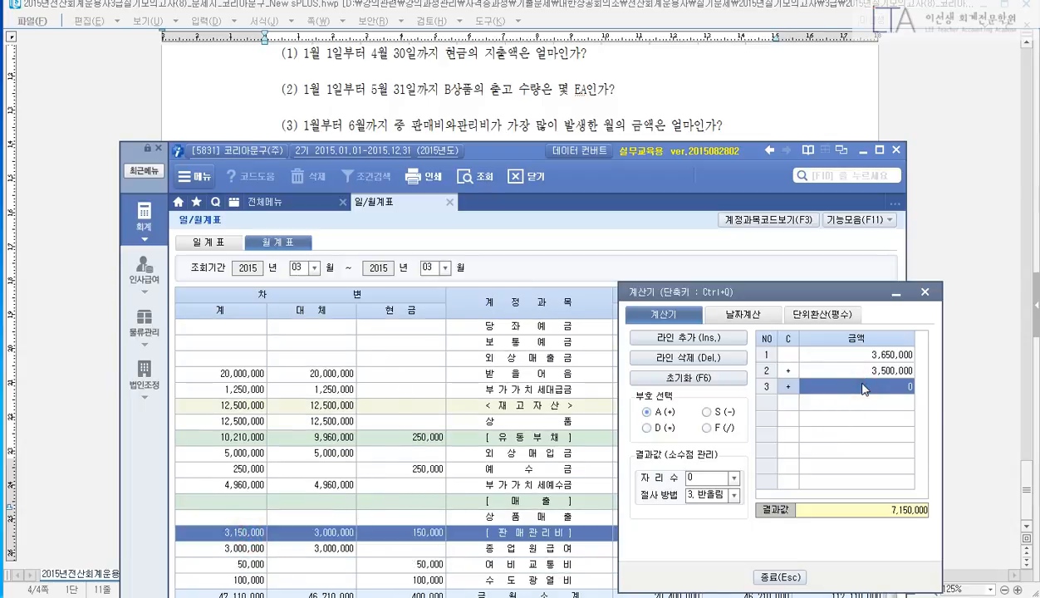
type("3,150,000")
key("Return")
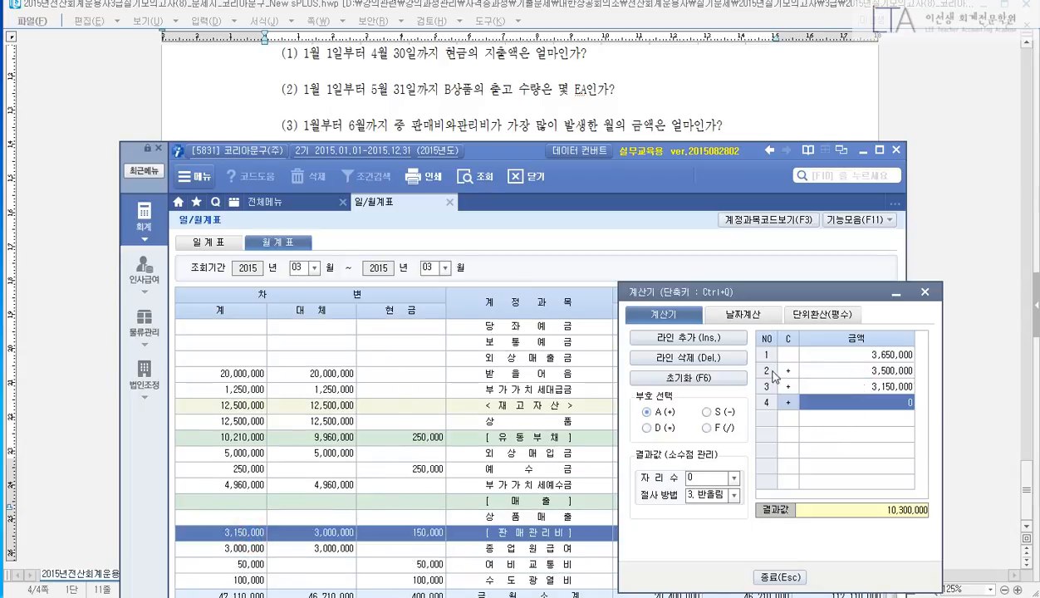
Step: Query the 월계표 for month 04 and add its 판매관리비 total, 3,750,000, as the calculator's fourth line
left_click(298, 268)
type("04")
key("Return")
key("Return")
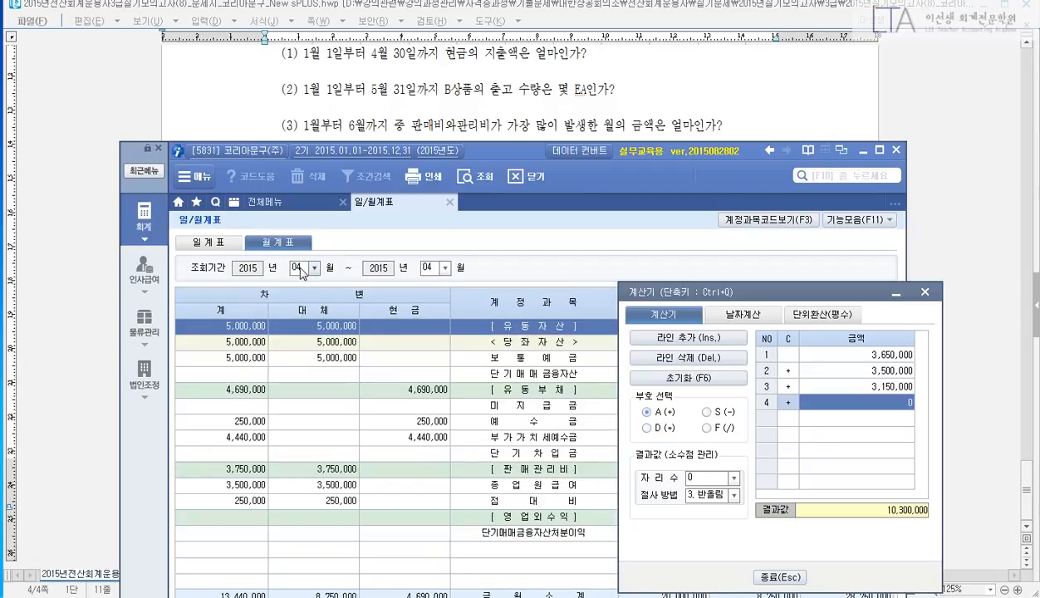
left_click(226, 467)
left_click(819, 399)
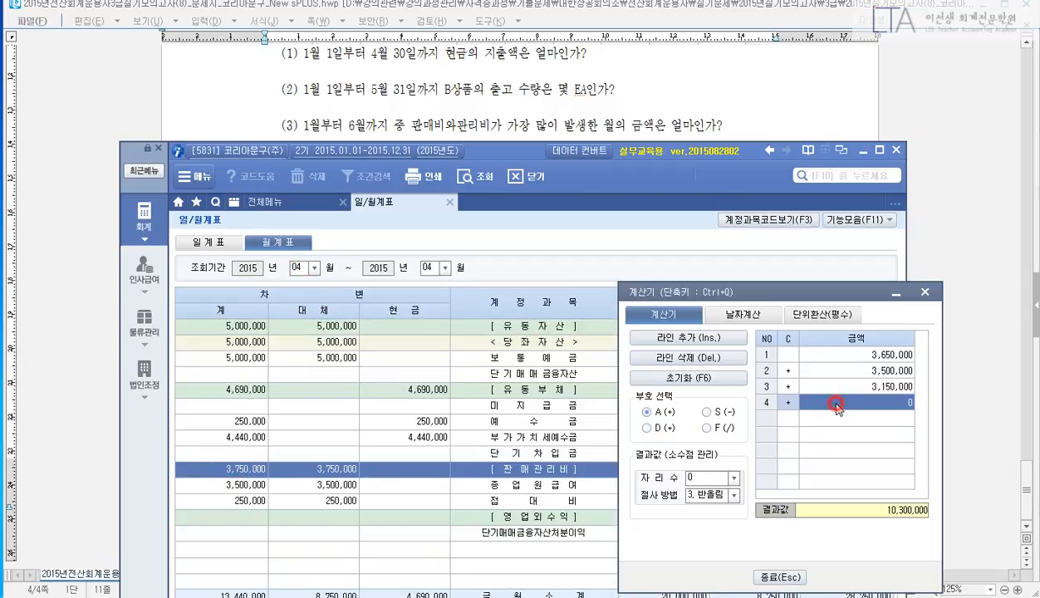
type("3750000")
key("Return")
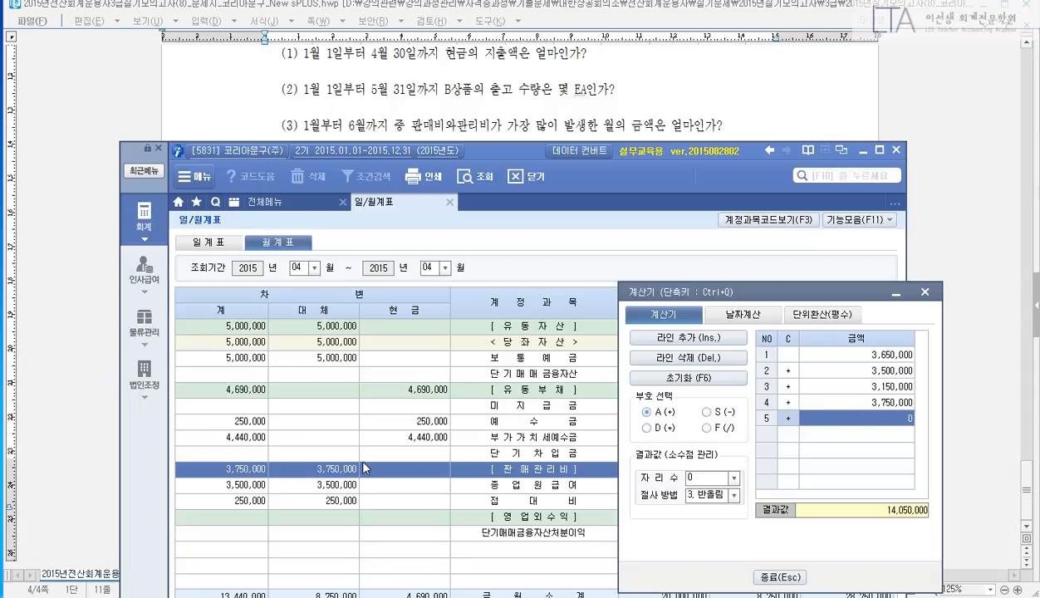
Step: Query the 월계표 for month 05 and add its 판매관리비 total, 4,750,000, as the calculator's fifth line
left_click(299, 268)
type("05")
key("Return")
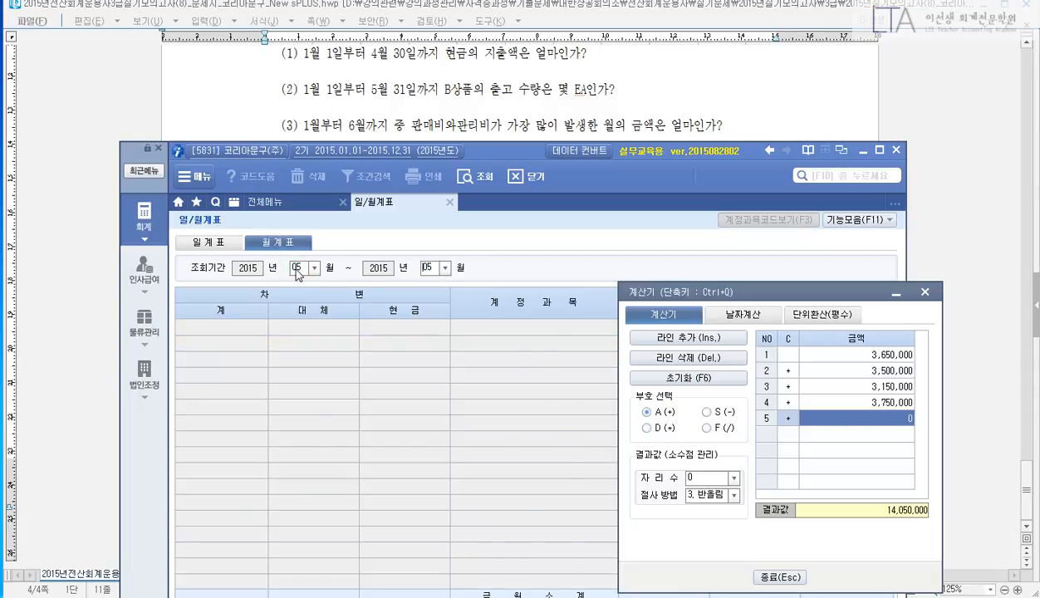
key("Return")
scroll(407, 456, "down", 1)
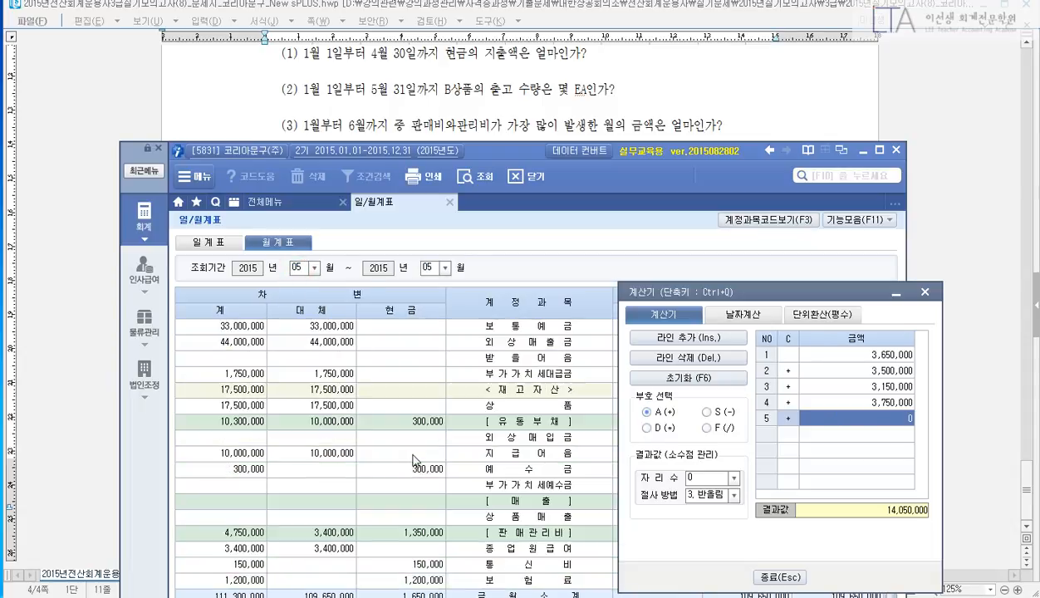
left_click(246, 530)
left_click(852, 416)
type("4,75")
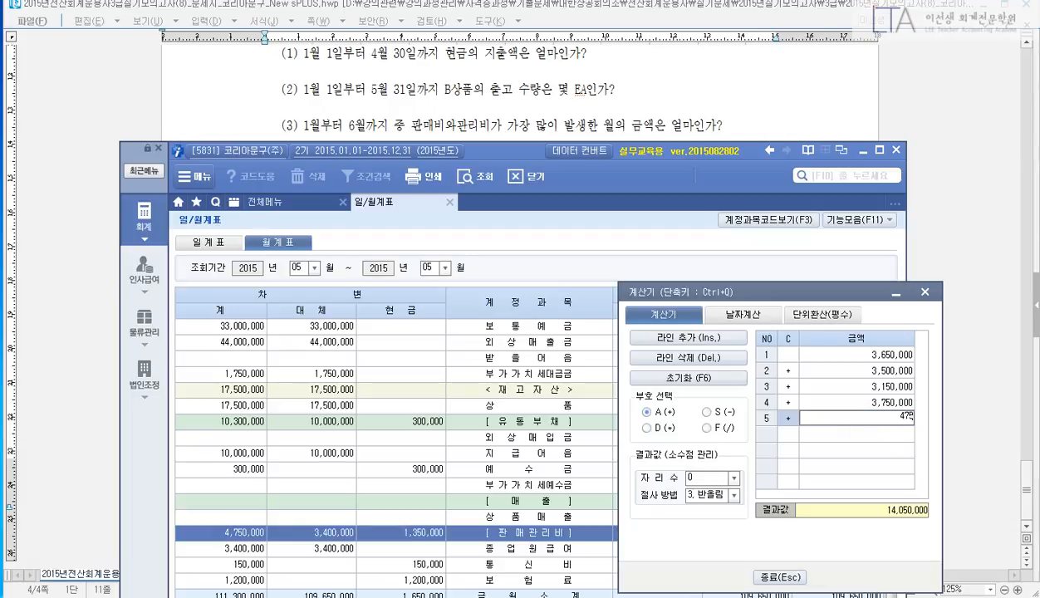
type("0,000")
key("Return")
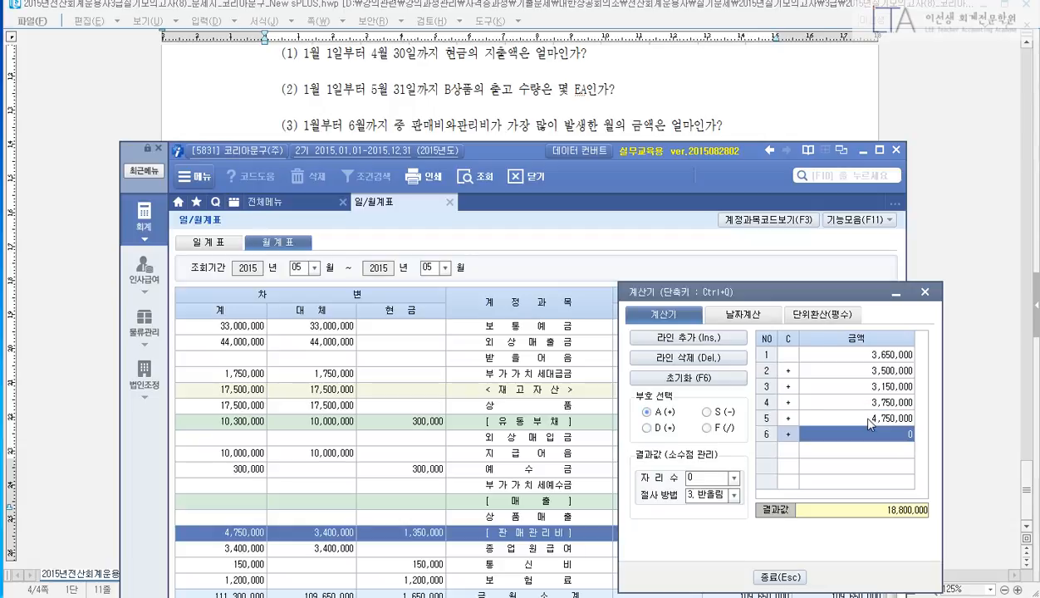
Step: Query the 월계표 for month 06 and add its 판매관리비 total, 3,250,000, as the calculator's sixth line
left_click(301, 267)
type("6")
key("Return")
key("Return")
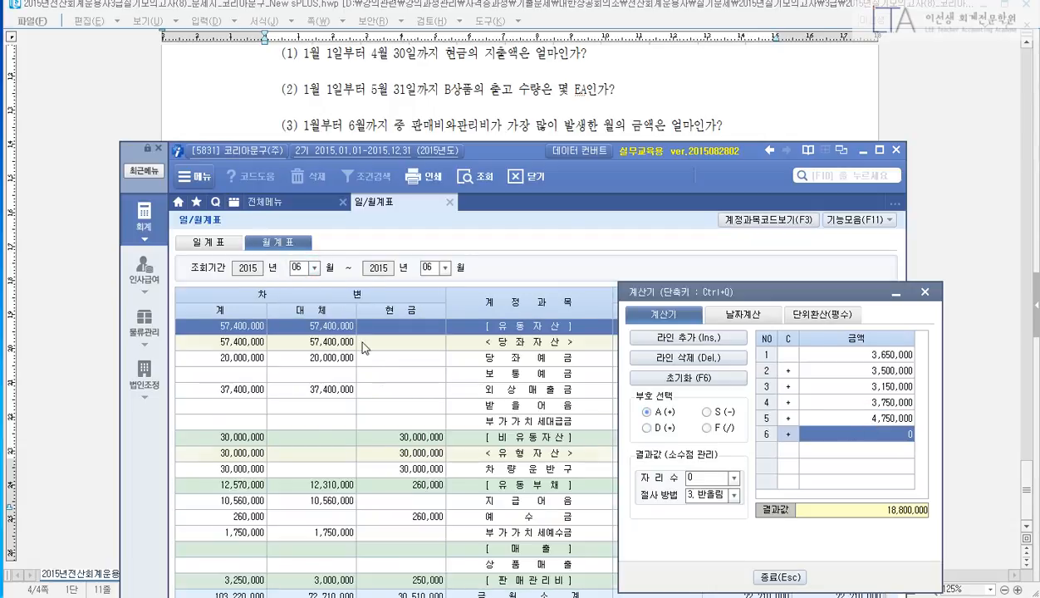
scroll(376, 358, "down", 1)
left_click(237, 530)
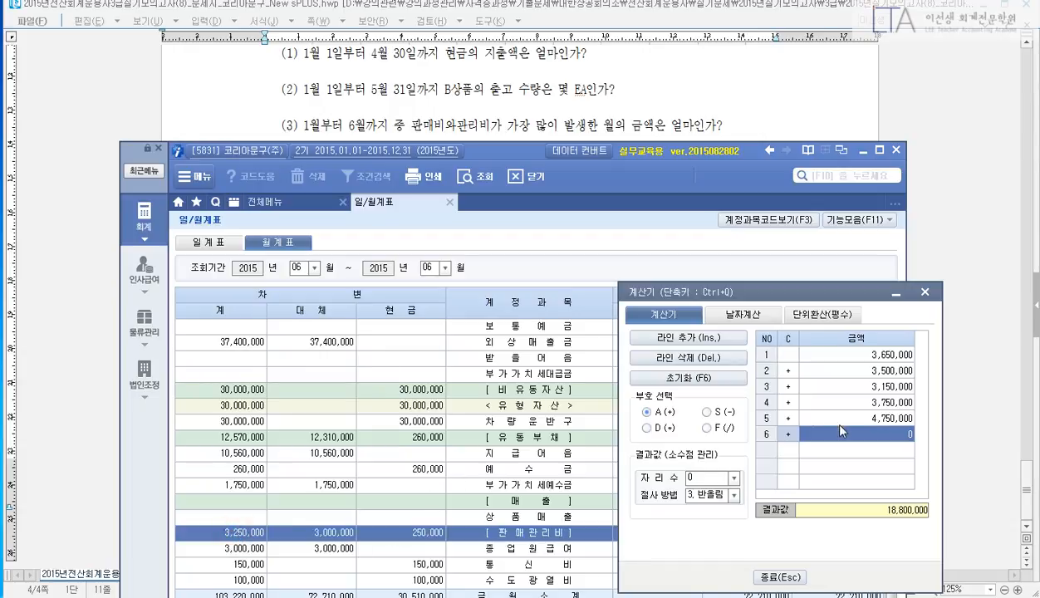
left_click(840, 436)
type("3250000")
key("Return")
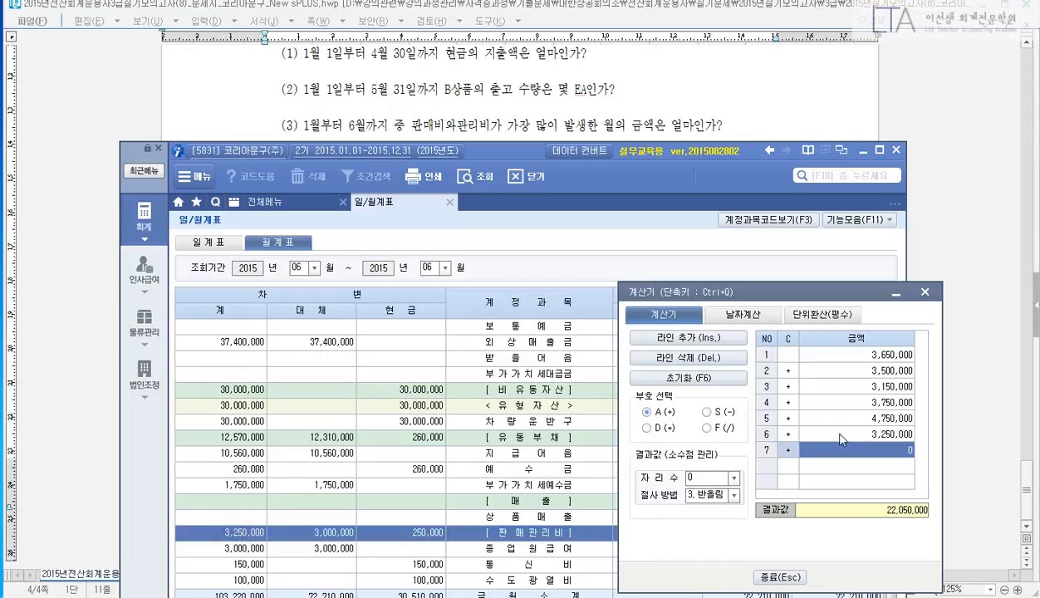
Step: Compare the six monthly amounts in the calculator to find the month with the highest 판매관리비, and close the calculator
left_click(821, 354)
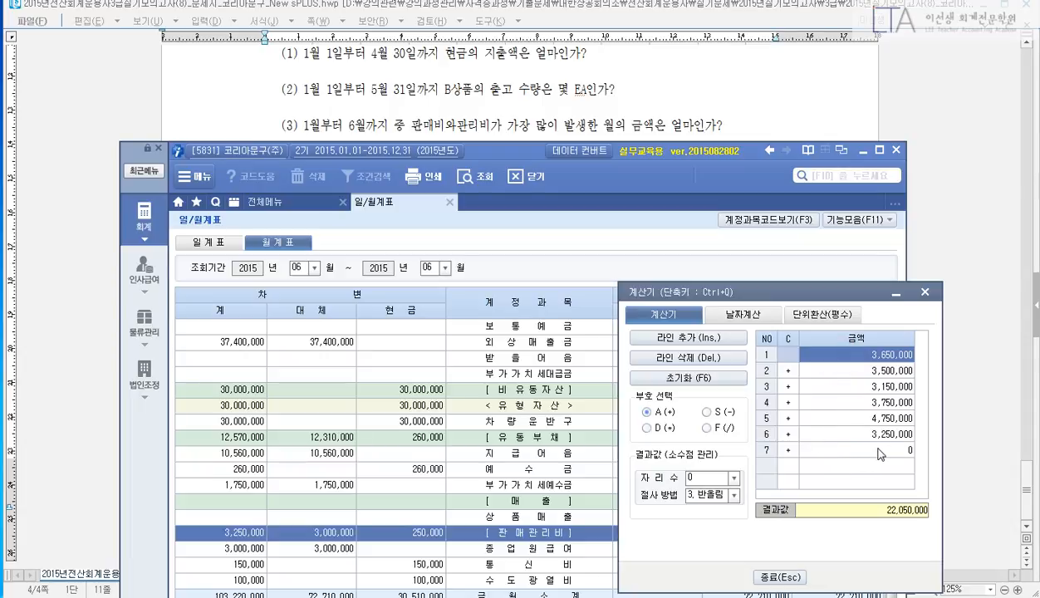
left_click(842, 418)
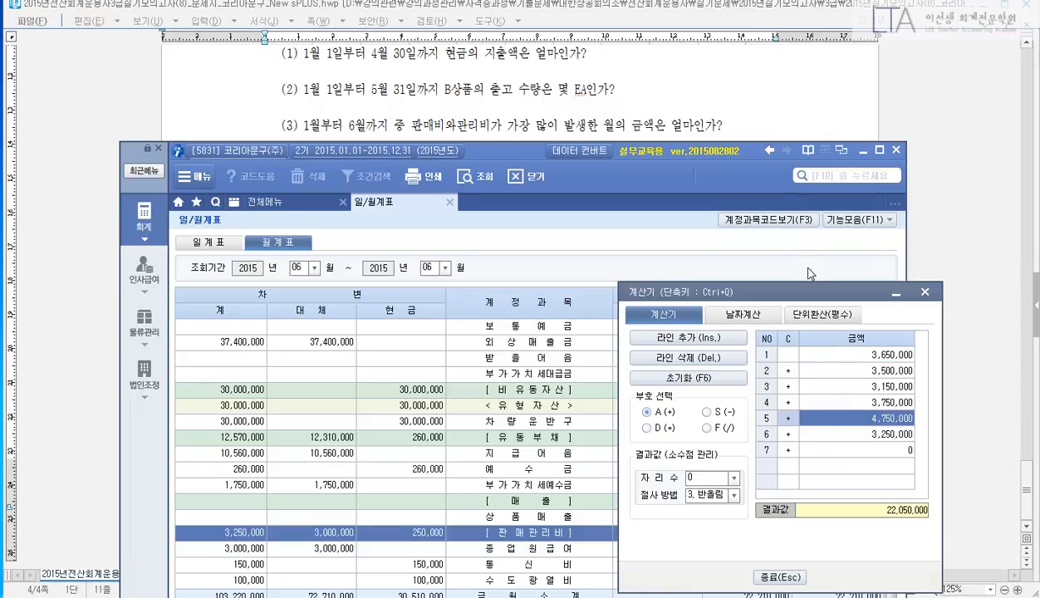
left_click(925, 292)
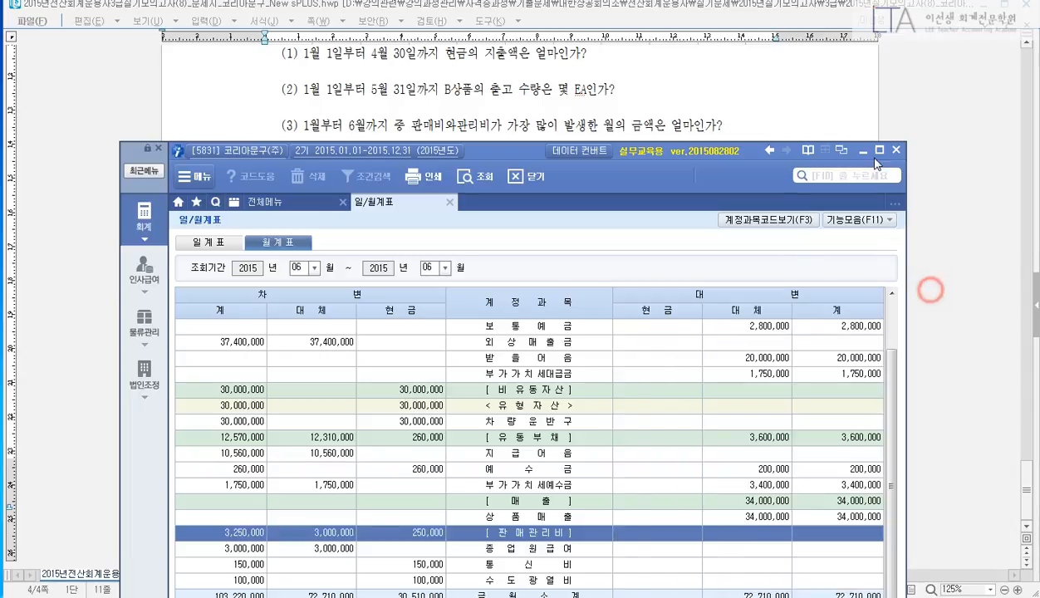
Step: Uncover the exam document and read question (4) on the 지급어음 balance of 사랑문구(주) as of September 30
left_click(863, 150)
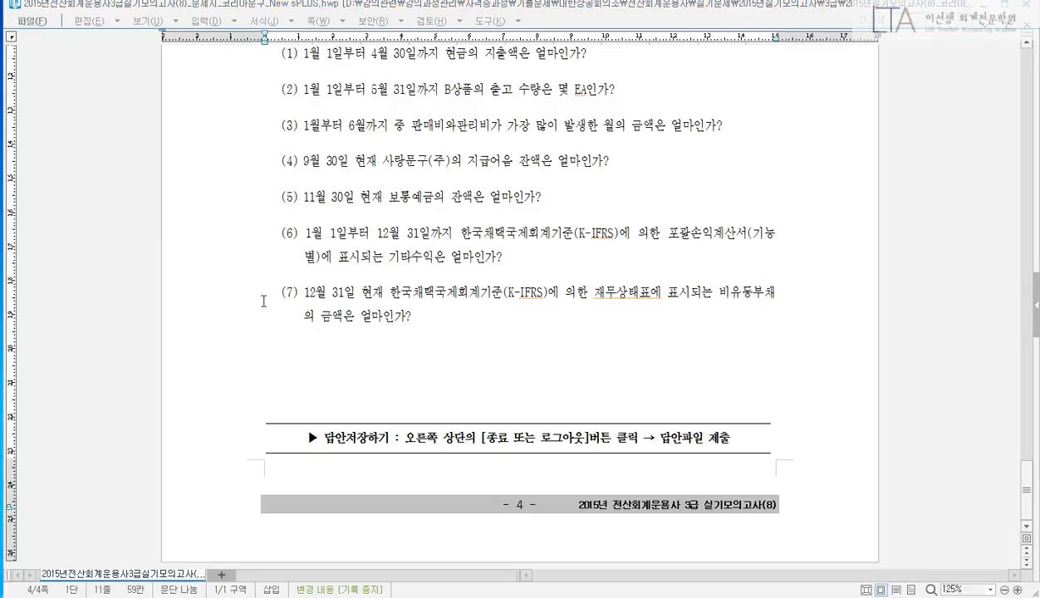
left_click(460, 196)
left_click_drag(303, 163, 613, 163)
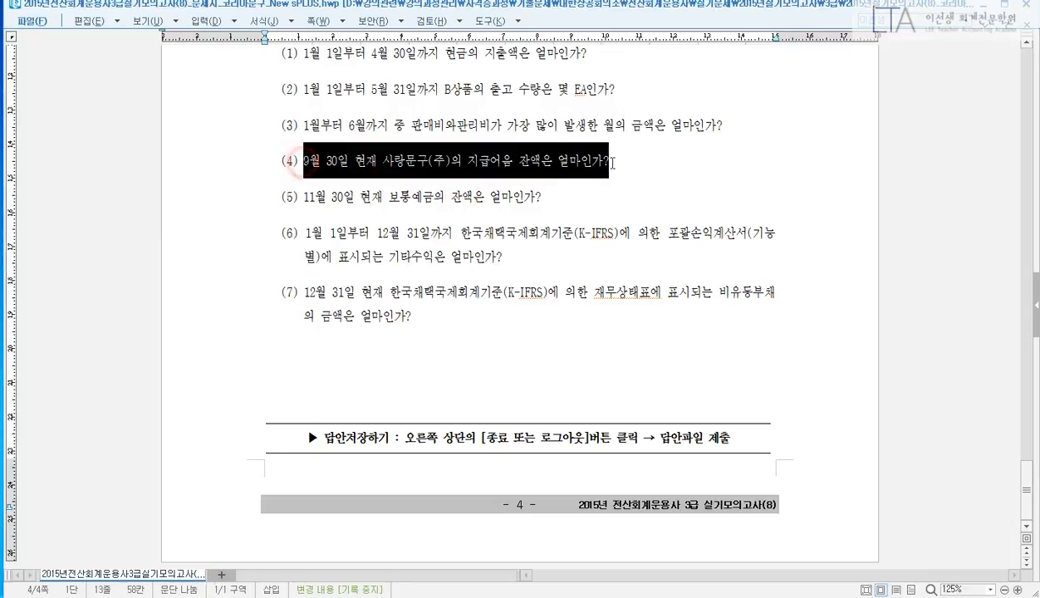
left_click(612, 163)
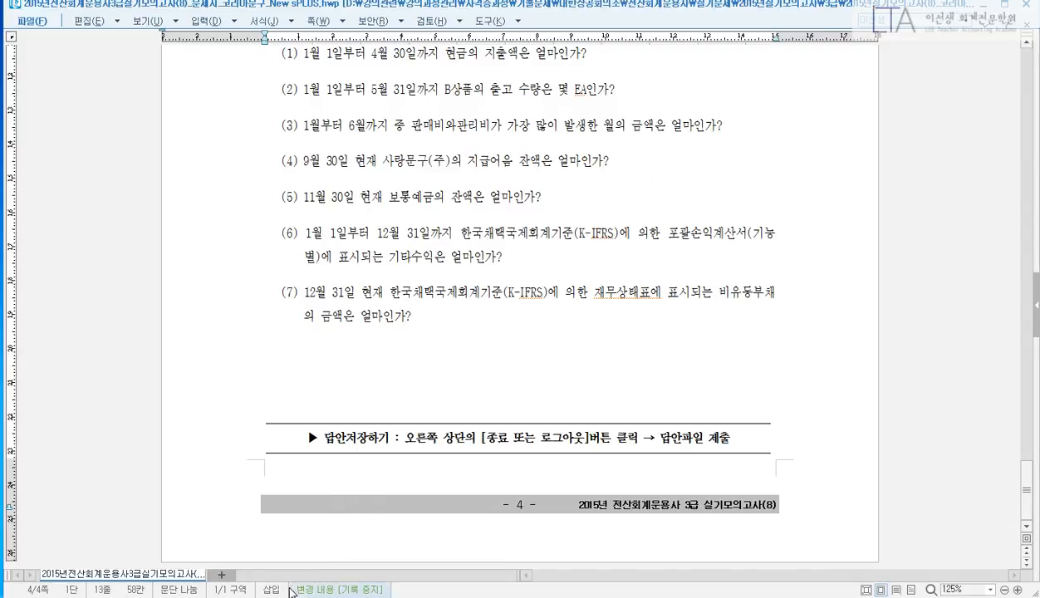
Step: Return to the accounting program, close 일/월계표, move the window higher on the screen, and open 거래처원장
key("alt+Tab")
left_click(449, 202)
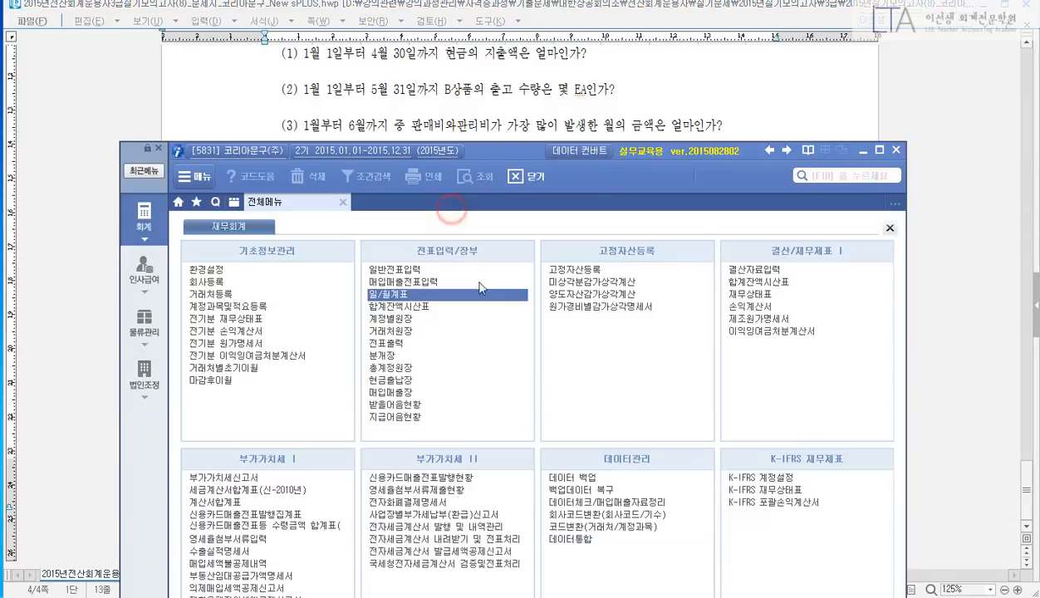
left_click_drag(508, 150, 537, 41)
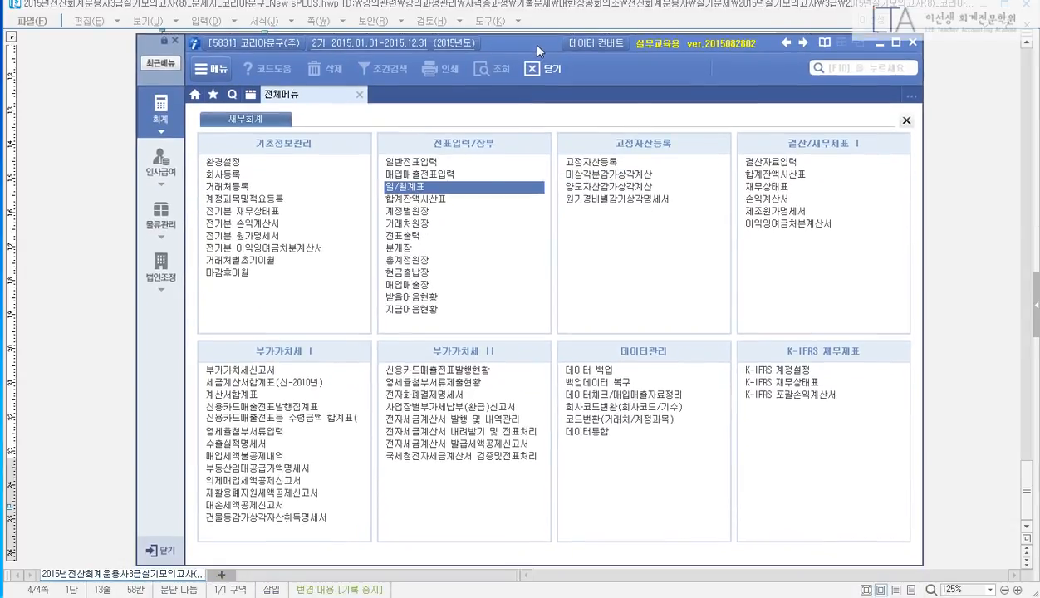
left_click(411, 224)
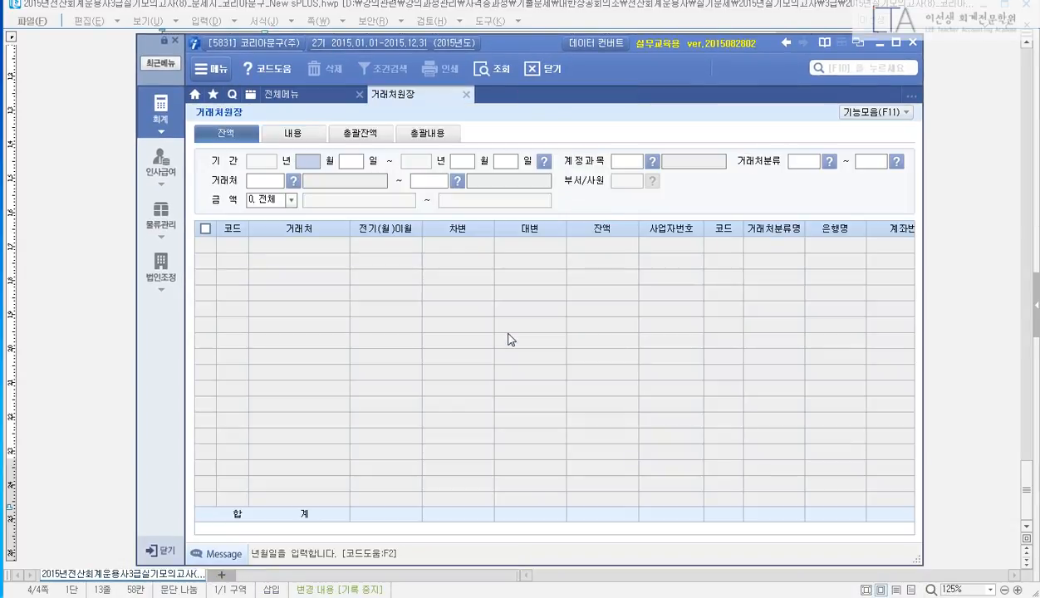
Step: Set the 거래처원장 period to 09/30 through 09/30 of 2015 and the account to 252 지급어음
type("093009")
type("30")
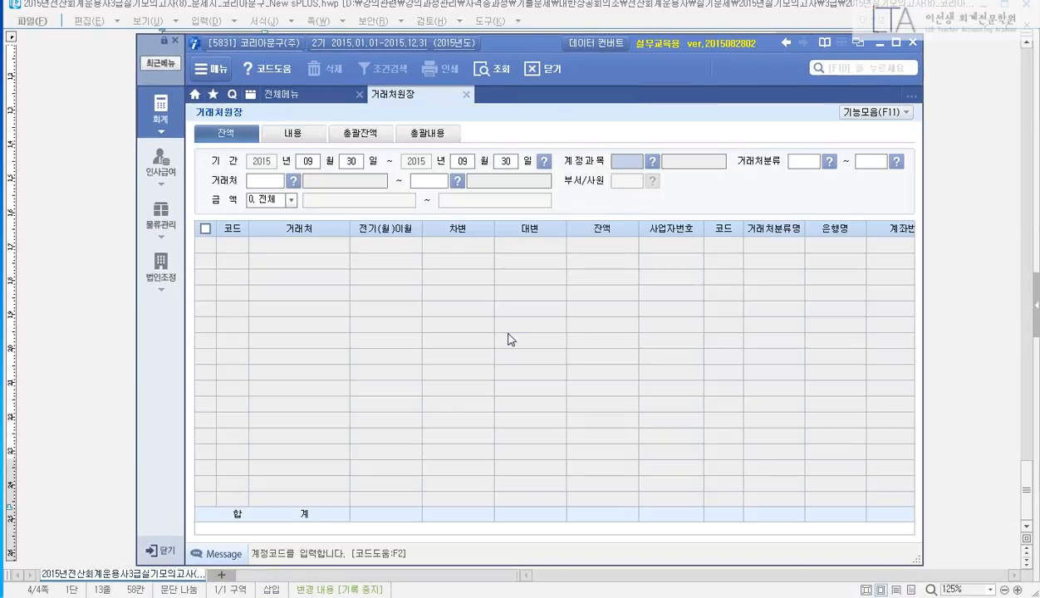
type("252")
key("Return")
key("Return")
key("Return")
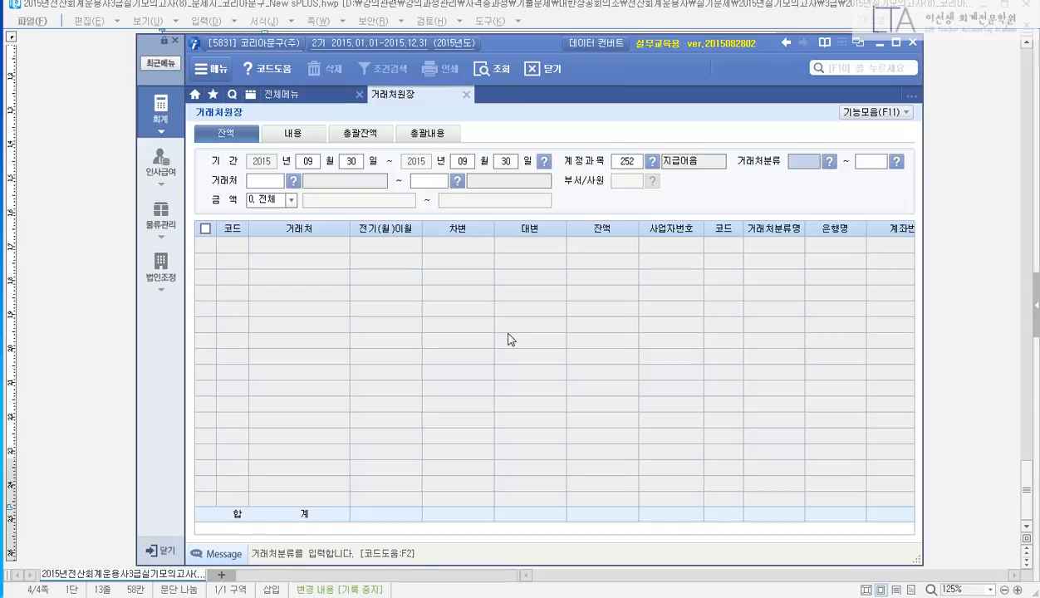
Step: Query 거래처원장 with 사랑문구(주) as both start and end 거래처, check its 잔액, and return to the exam document
key("F2")
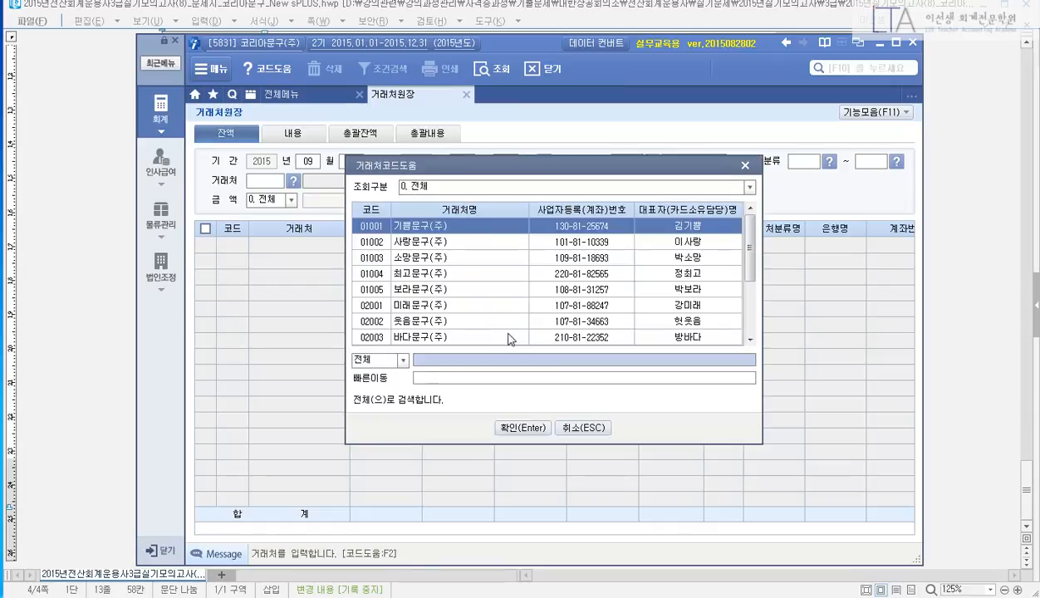
type("사랑")
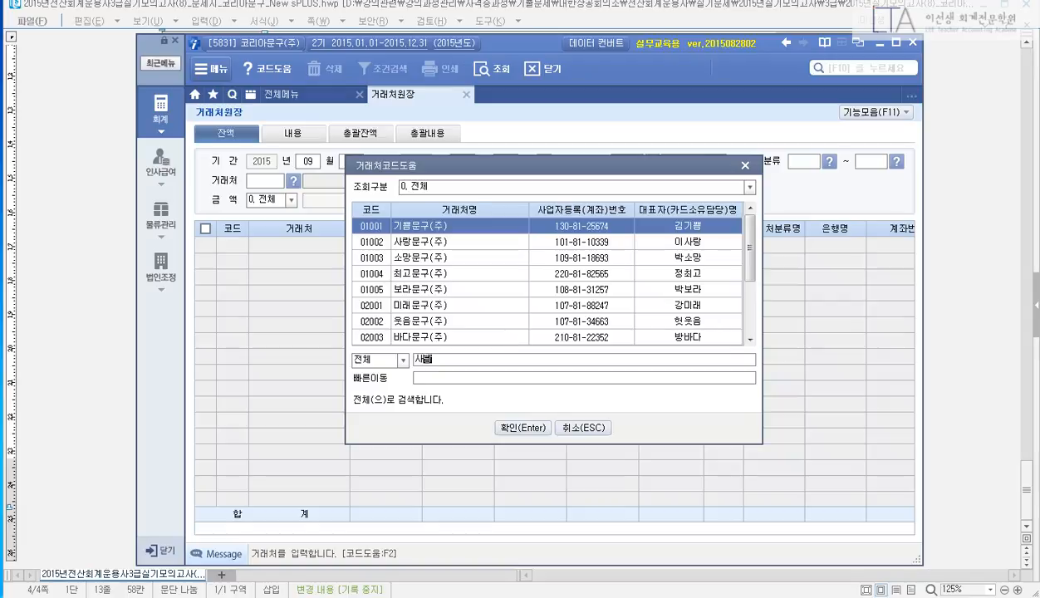
key("Return")
key("Return")
key("Return")
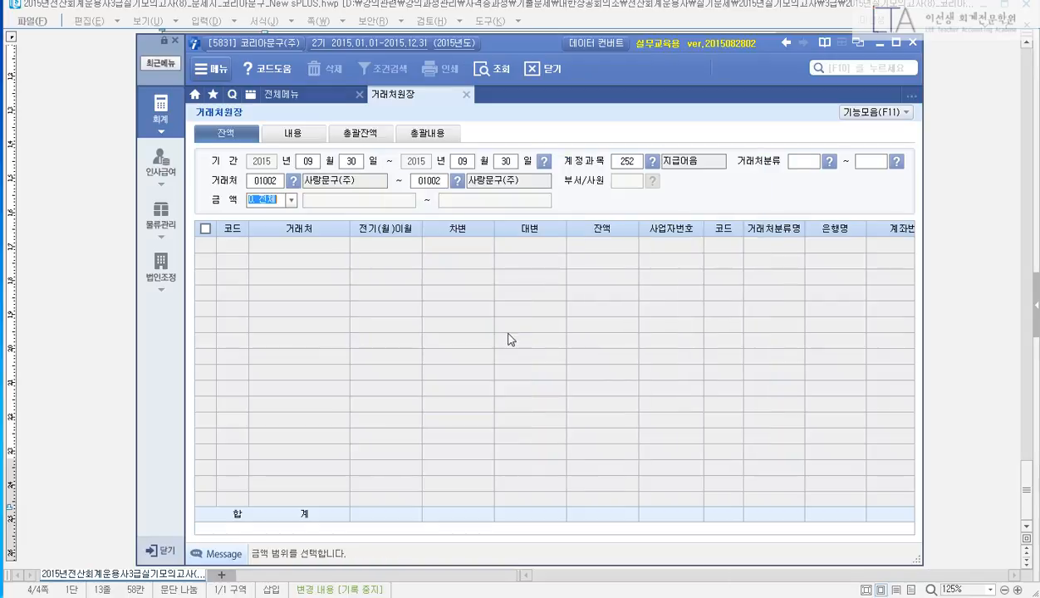
key("Return")
left_click(592, 245)
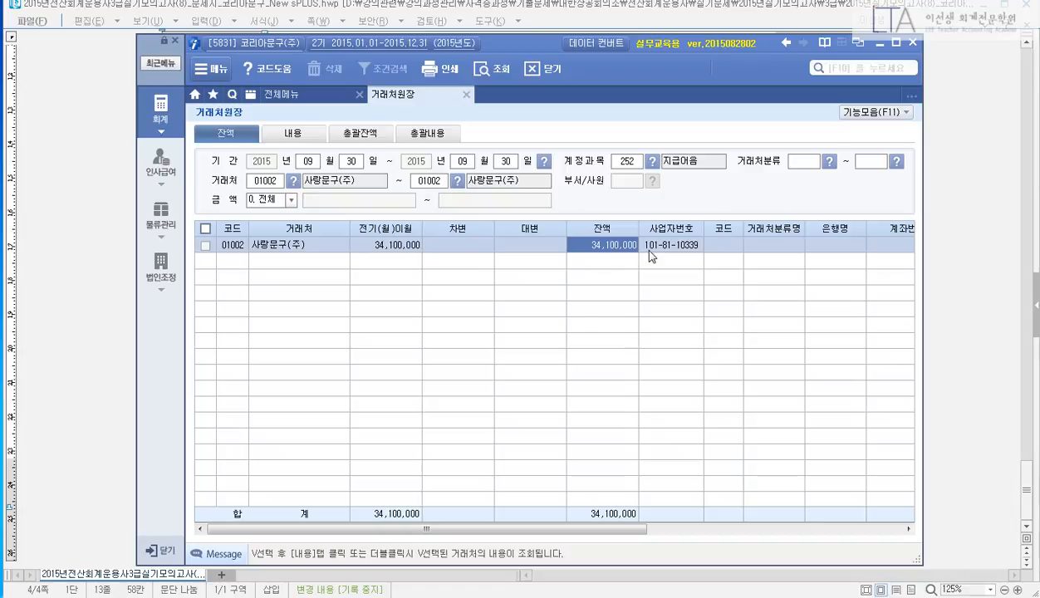
left_click(999, 461)
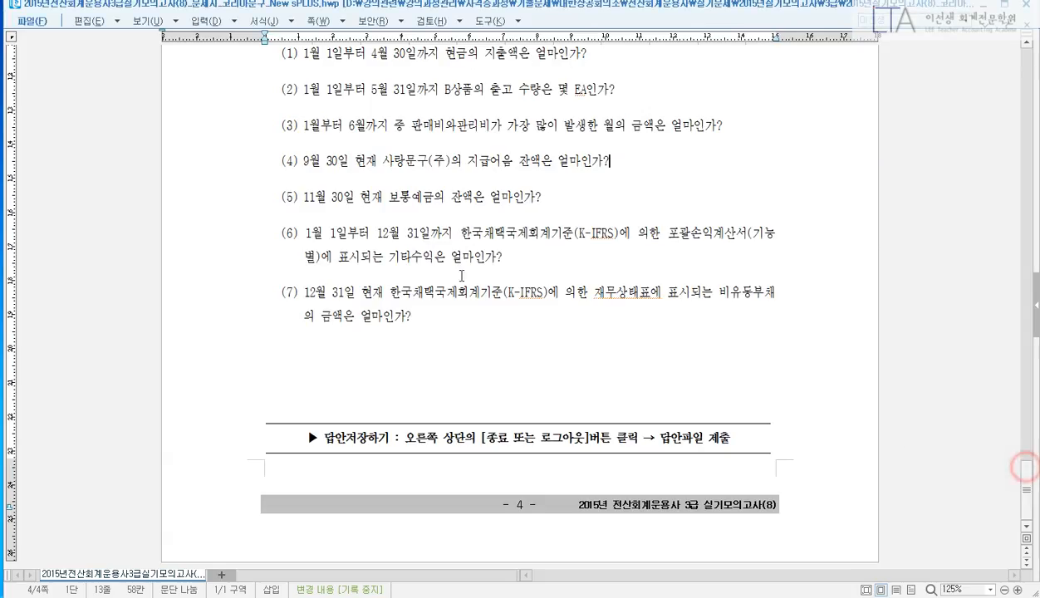
Step: Read exam question (5) on the 보통예금 balance as of November 30, and close 거래처원장 in the accounting program
left_click(433, 197)
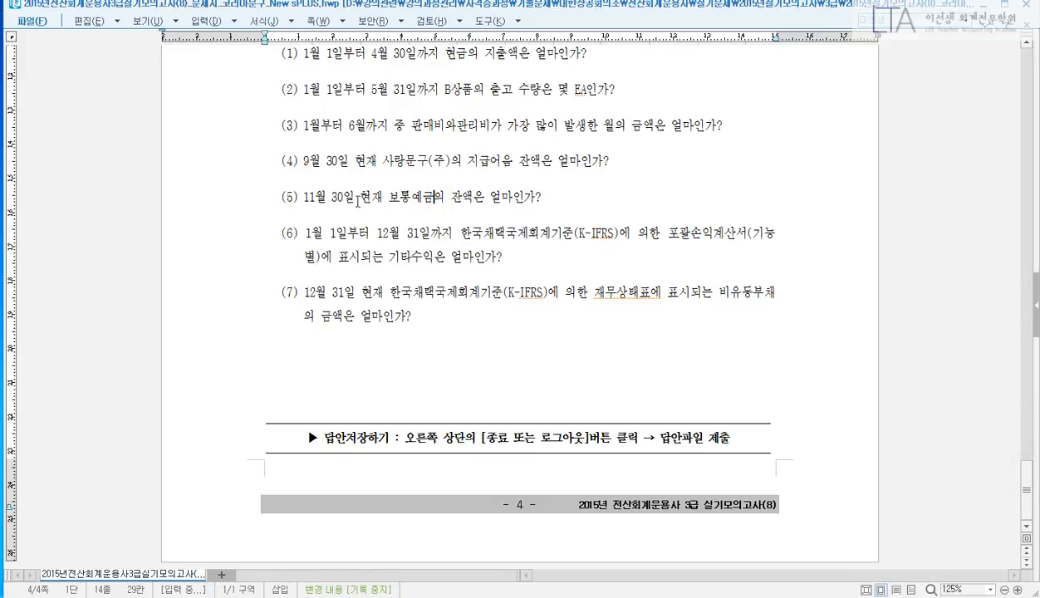
left_click_drag(306, 197, 544, 197)
left_click(547, 197)
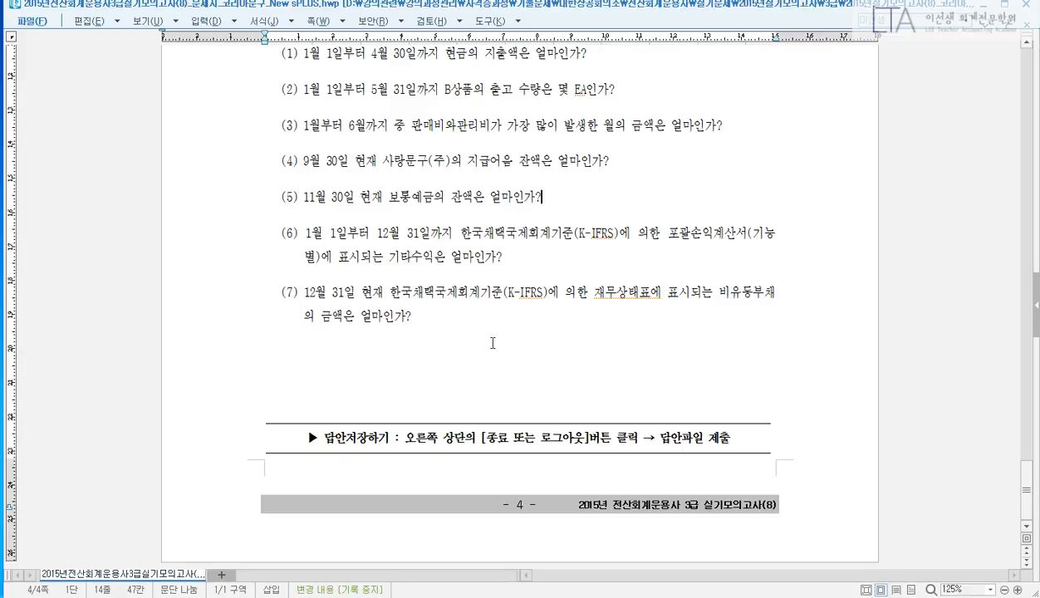
key("alt+Tab")
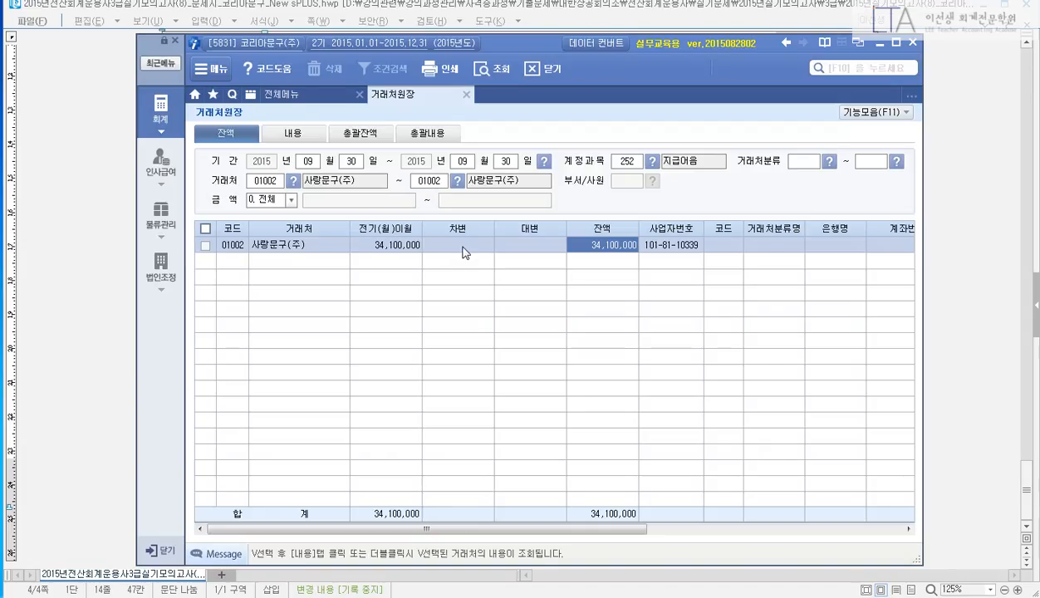
left_click(466, 94)
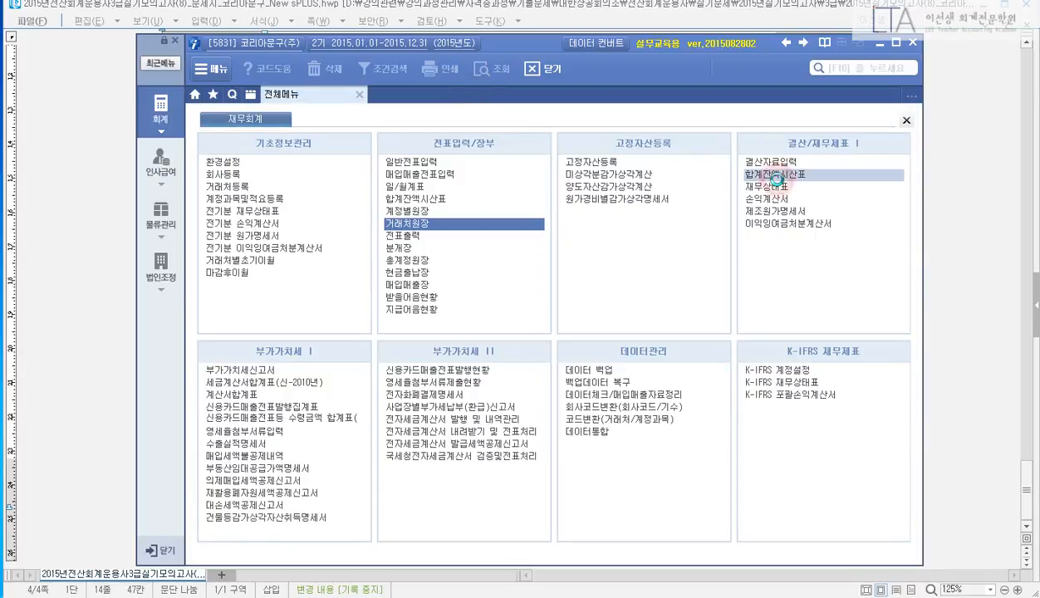
Step: Query 합계잔액시산표 for 11월 30일 of 2015, check the 보통예금 debit 잔액, and return to the exam document
left_click(772, 174)
type("11")
key("Return")
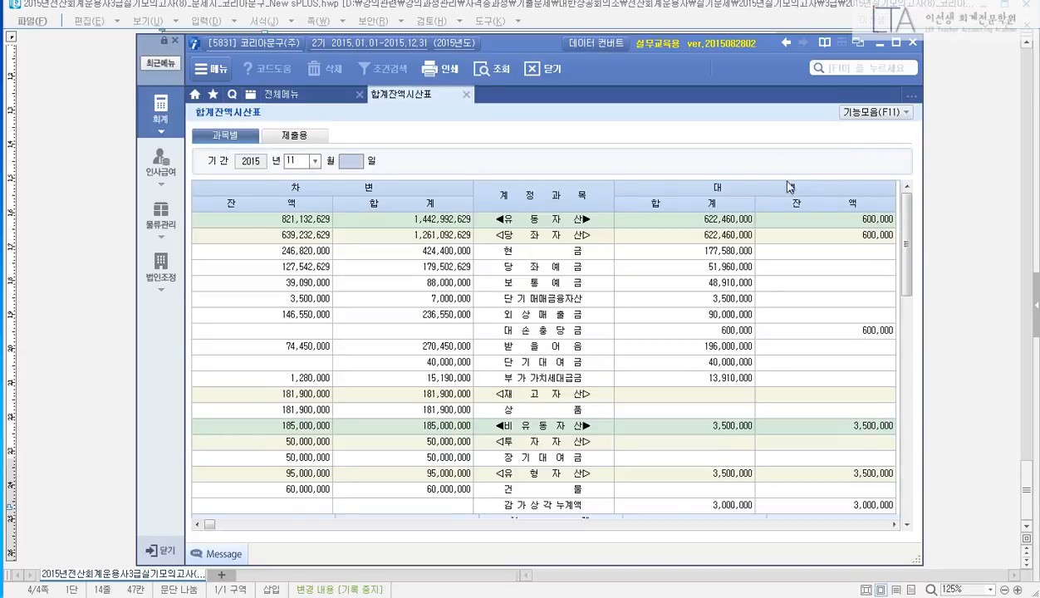
left_click(524, 288)
left_click(299, 283)
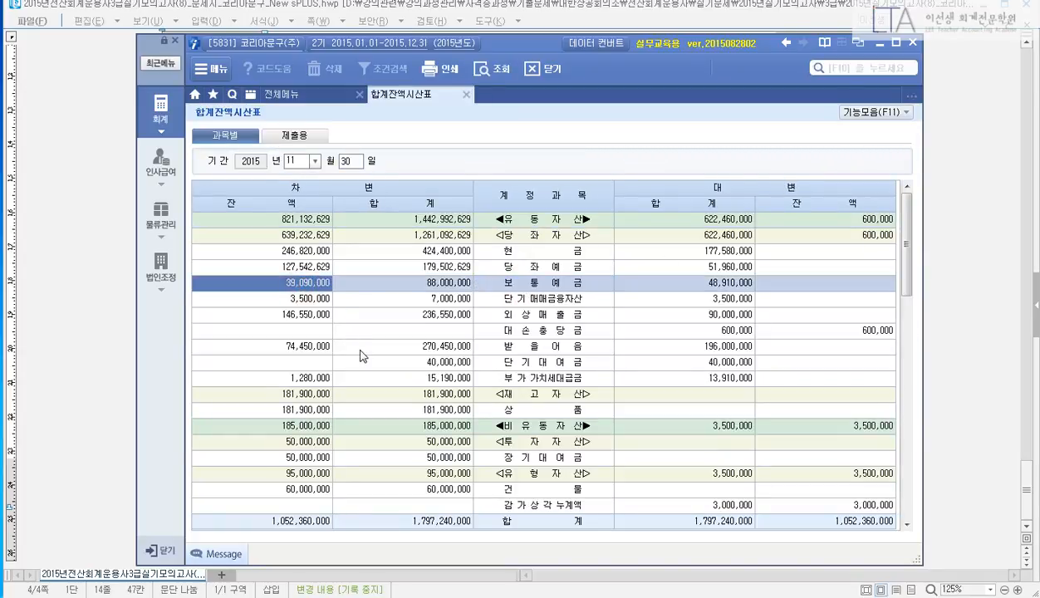
left_click(110, 358)
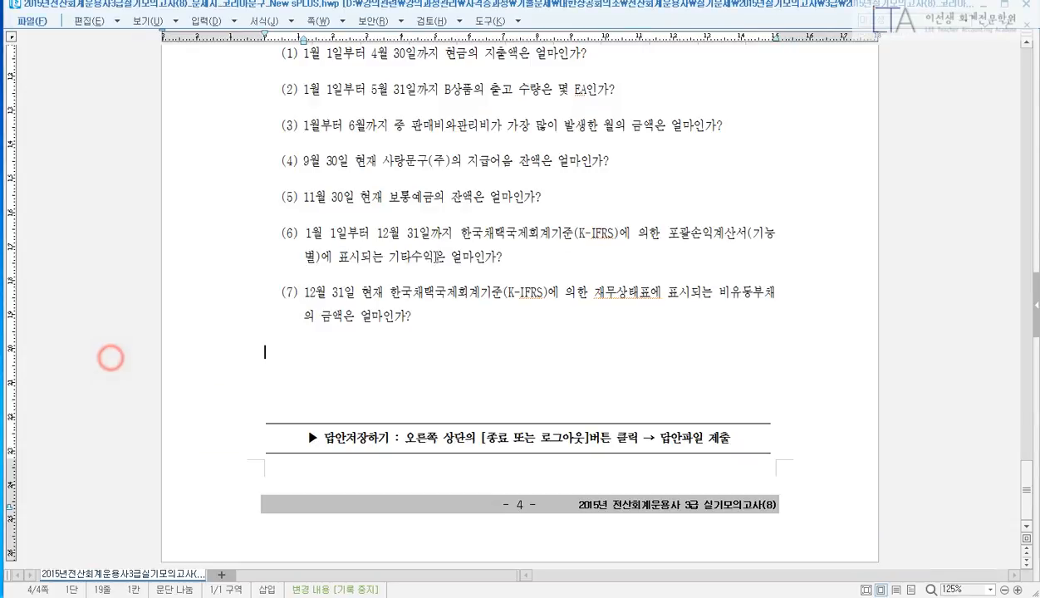
Step: Read exam question (6) on 기타수익 in the K-IFRS 포괄손익계산서, and close 합계잔액시산표 in the accounting program
left_click(535, 190)
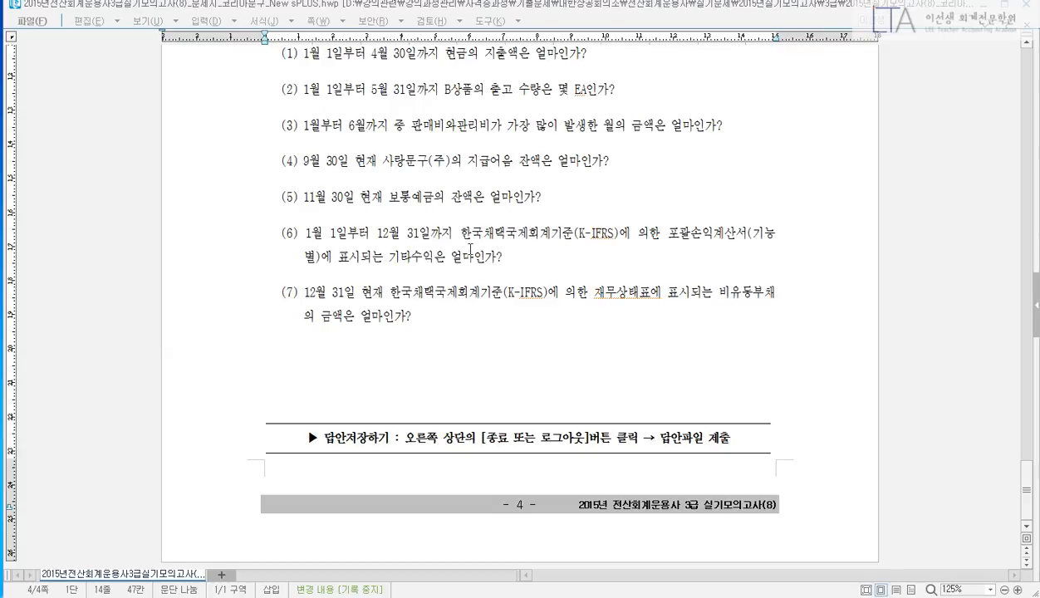
left_click(464, 242)
left_click(628, 261)
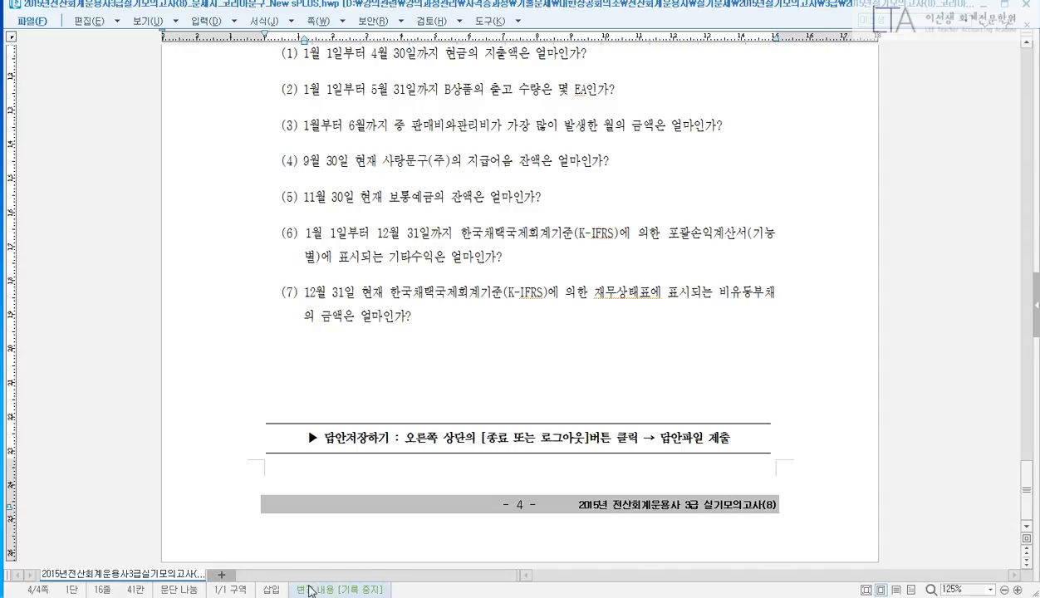
left_click(304, 595)
left_click(466, 93)
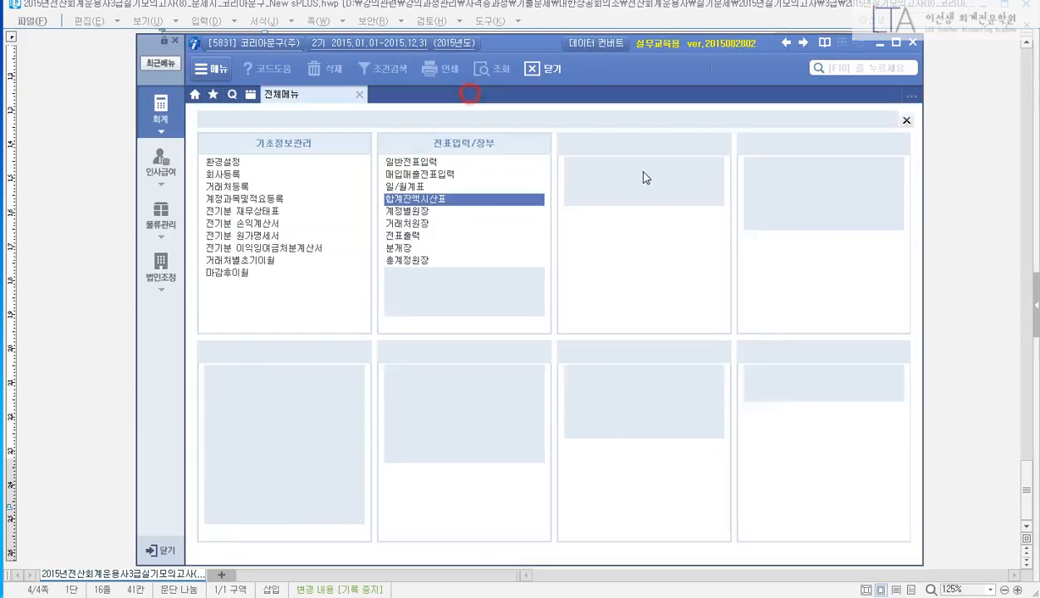
Step: Query K-IFRS 포괄손익계산서 for 12월 of 2015, check the current-period 기타수익 amount, and return to the exam document
left_click(780, 393)
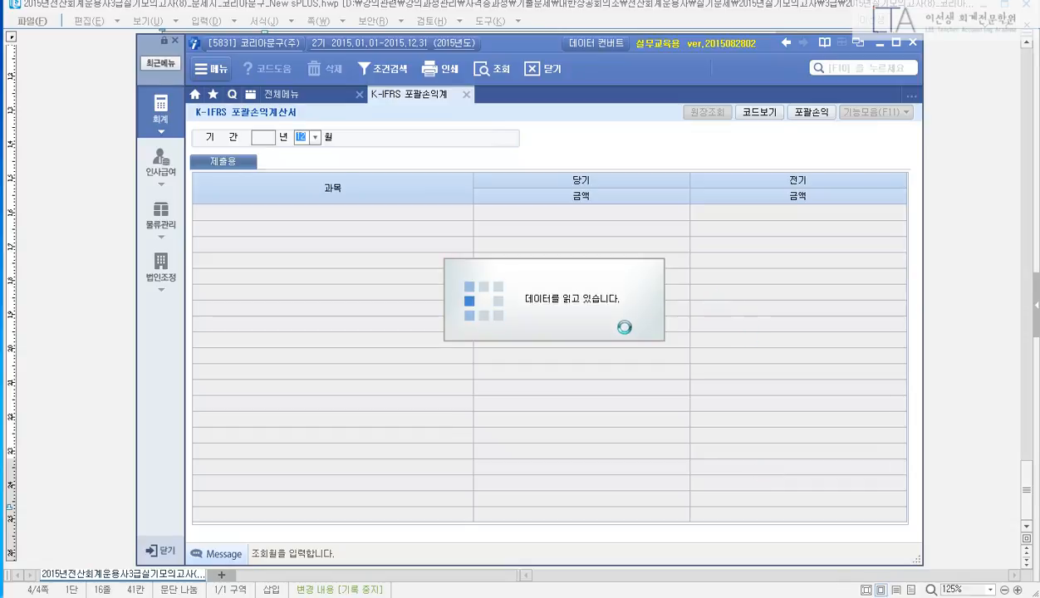
scroll(630, 338, "down", 3)
scroll(629, 338, "down", 3)
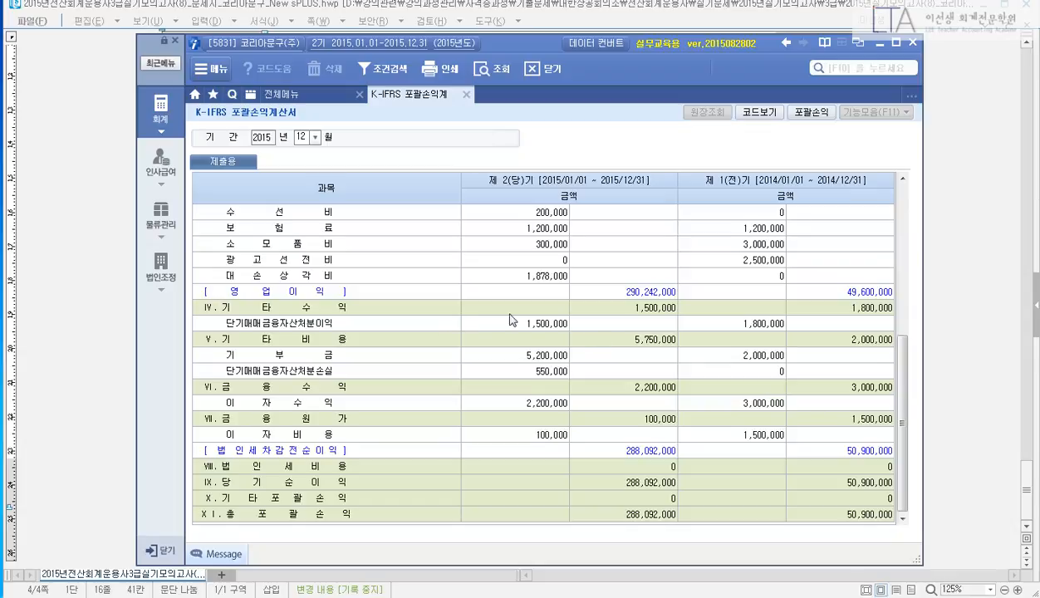
left_click(607, 307)
left_click(122, 343)
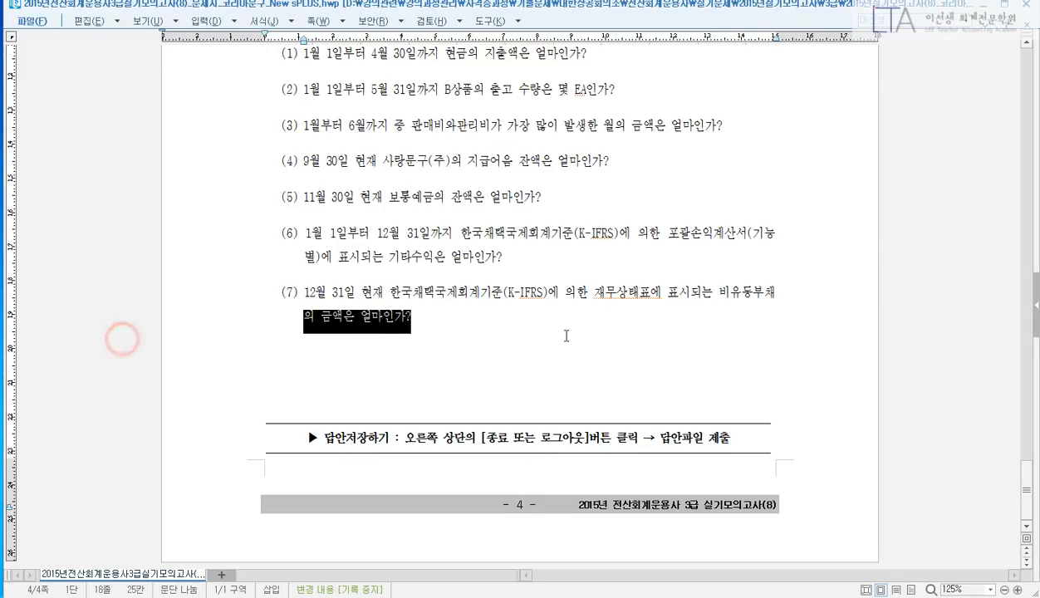
Step: Read exam question (7) on 비유동부채 in the K-IFRS 재무상태표 as of December 31, and close K-IFRS 포괄손익계산서
left_click(566, 338)
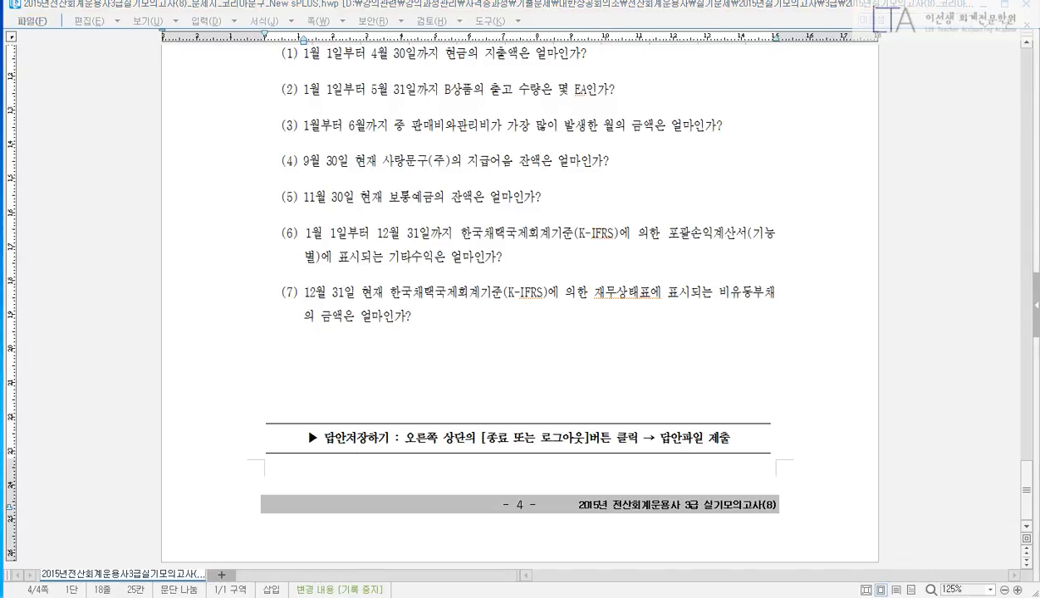
left_click(442, 309)
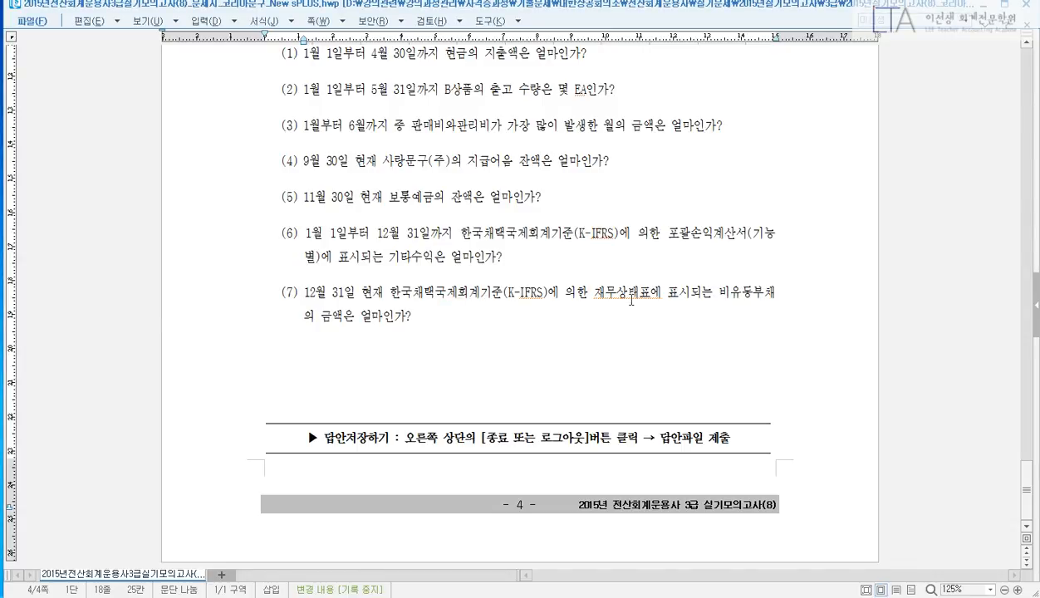
left_click_drag(597, 294, 752, 304)
left_click(692, 317)
left_click(284, 597)
left_click(469, 94)
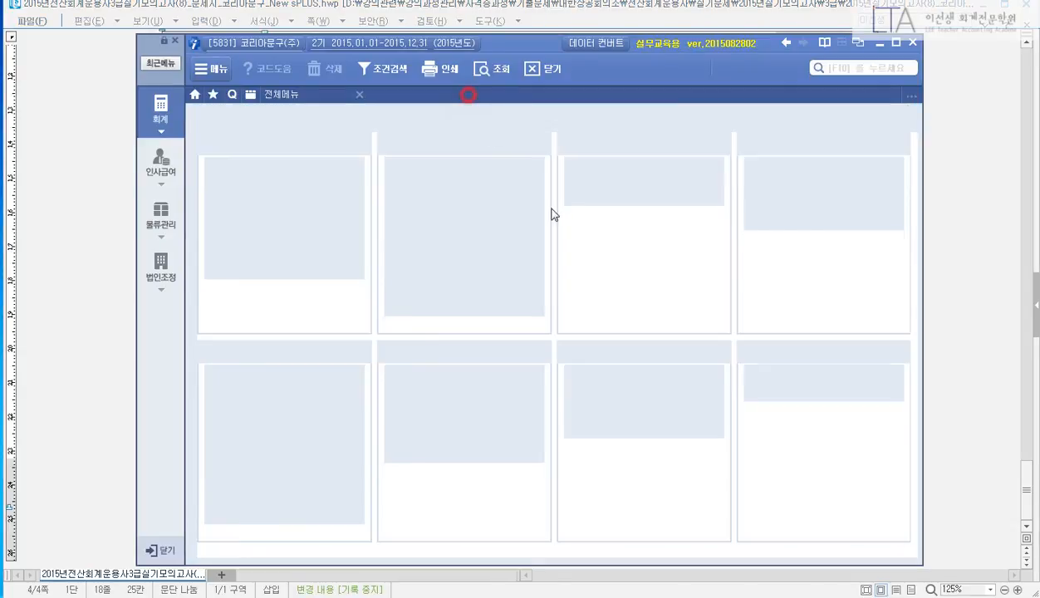
Step: Query K-IFRS 재무상태표 for 12월 of 2015, dismiss the 재무상태표 dialog, and check the current-period 비유동부채 amount
left_click(758, 381)
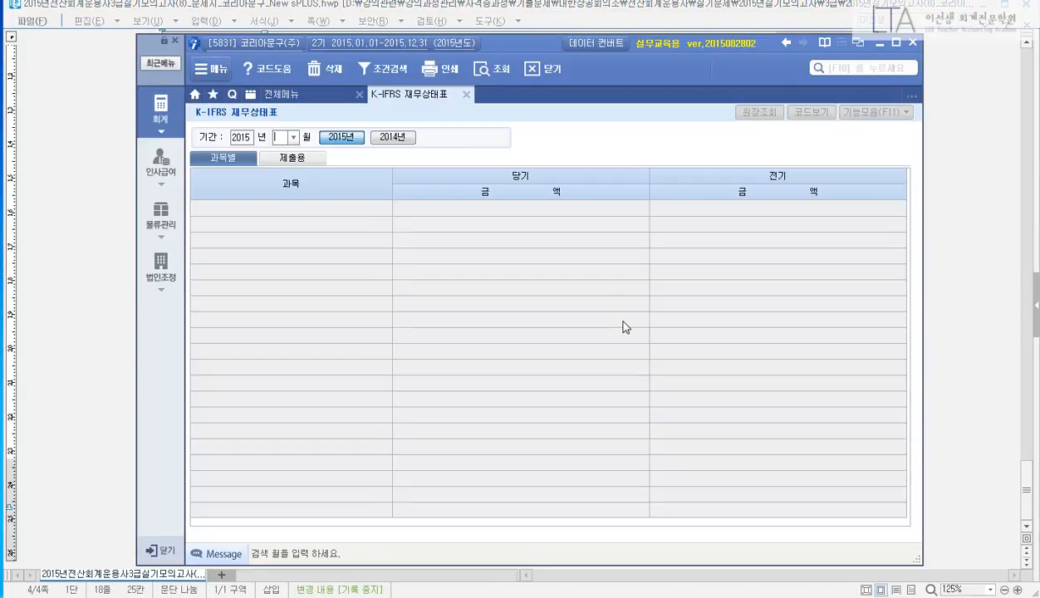
type("12")
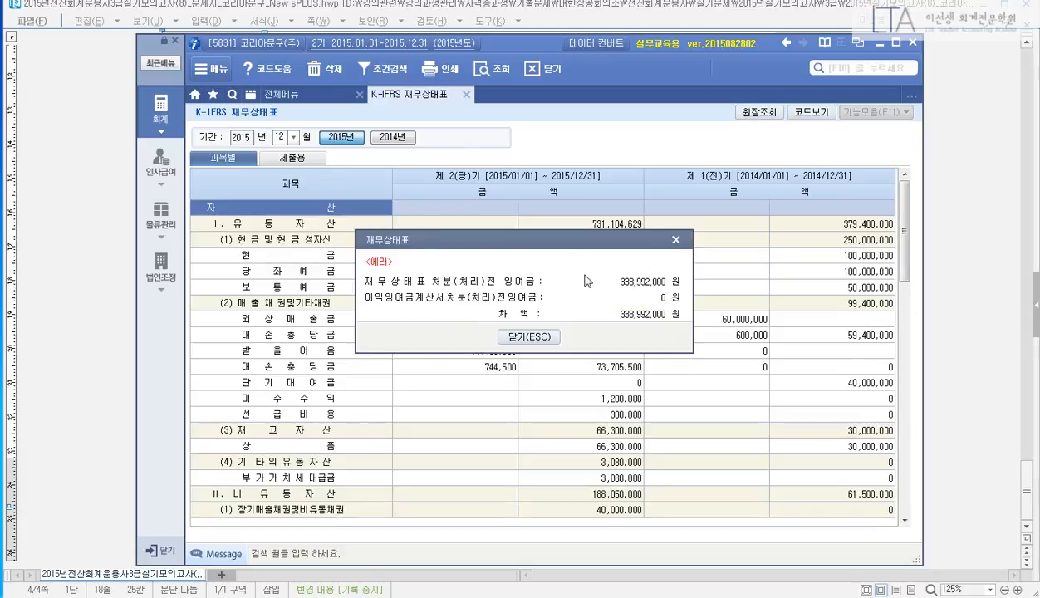
left_click(553, 340)
scroll(651, 321, "down", 6)
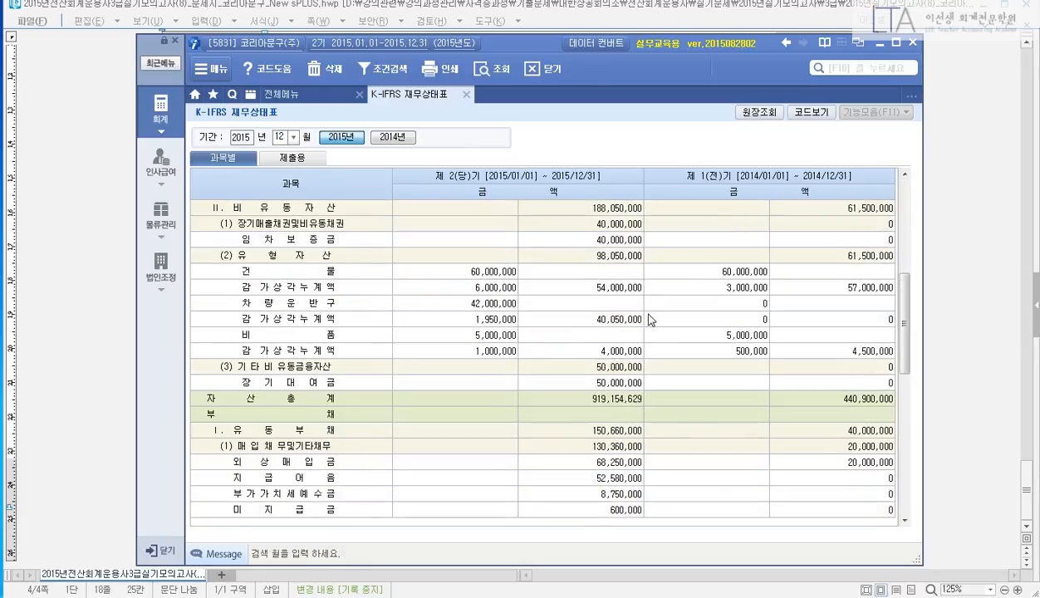
scroll(651, 321, "down", 9)
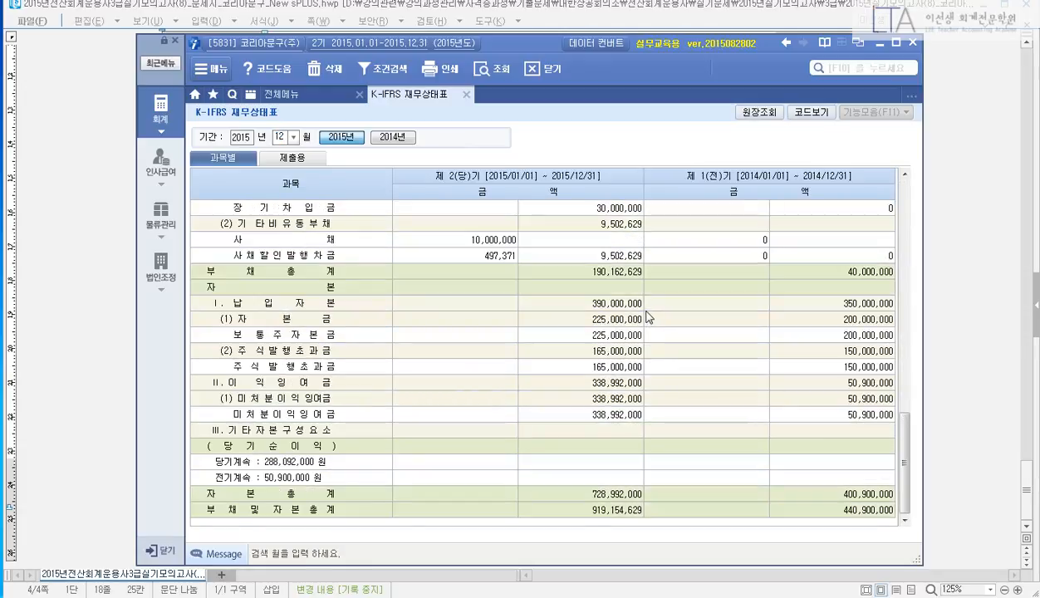
scroll(565, 280, "up", 3)
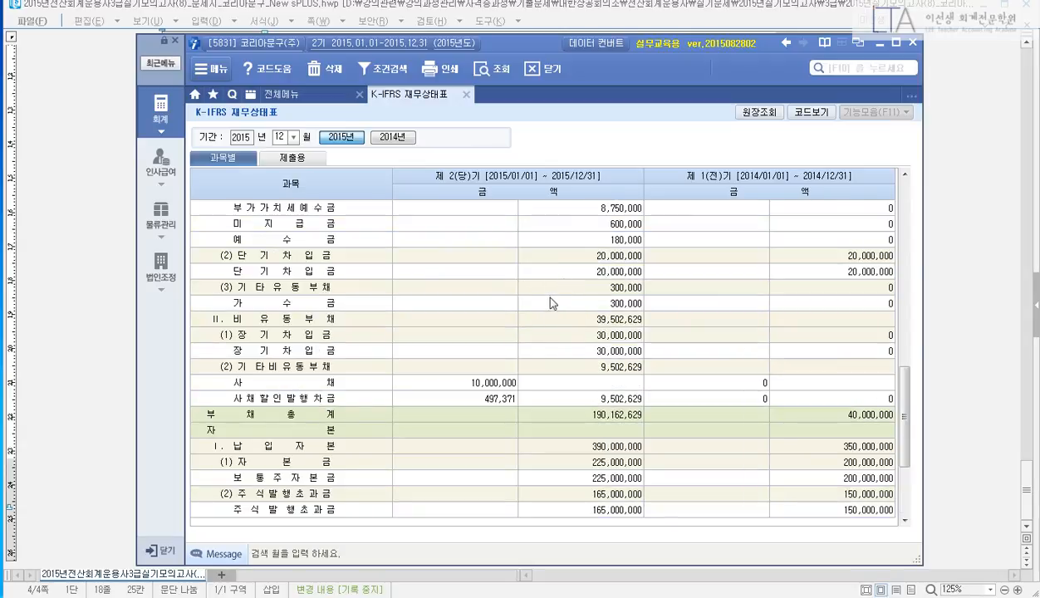
scroll(552, 299, "up", 3)
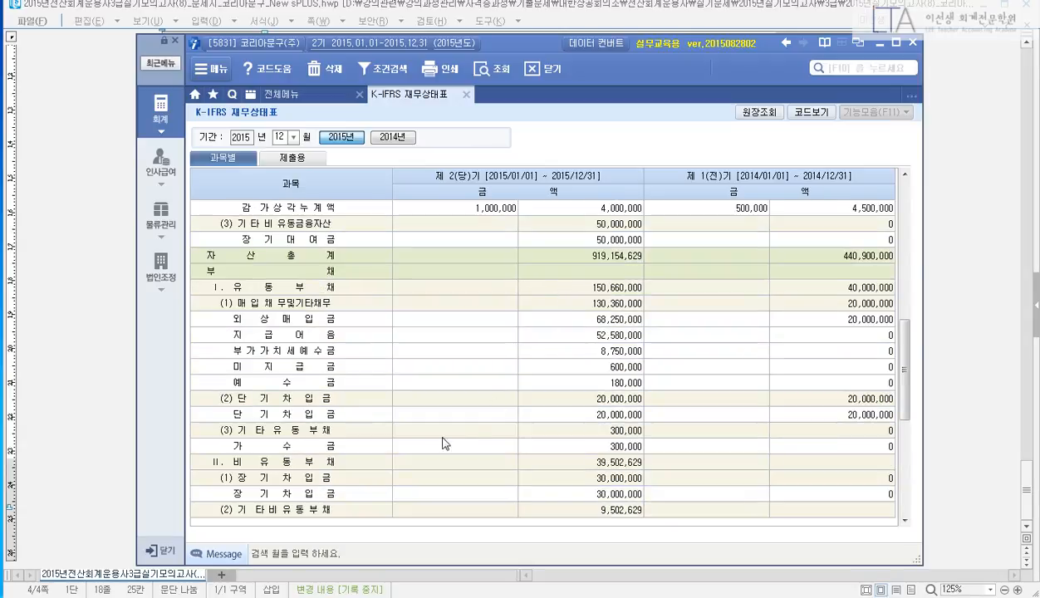
left_click(558, 461)
scroll(772, 367, "down", 3)
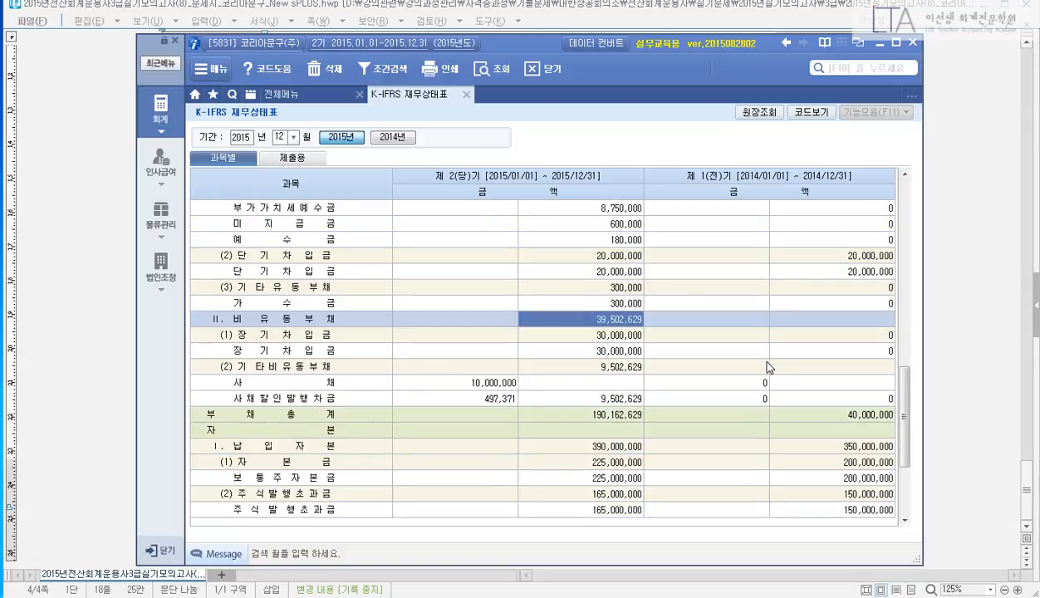
Step: Search K-IFRS 재무상태표 from its beginning for 비유동부채 using 찾기, and select its current-period amount
scroll(742, 359, "up", 6)
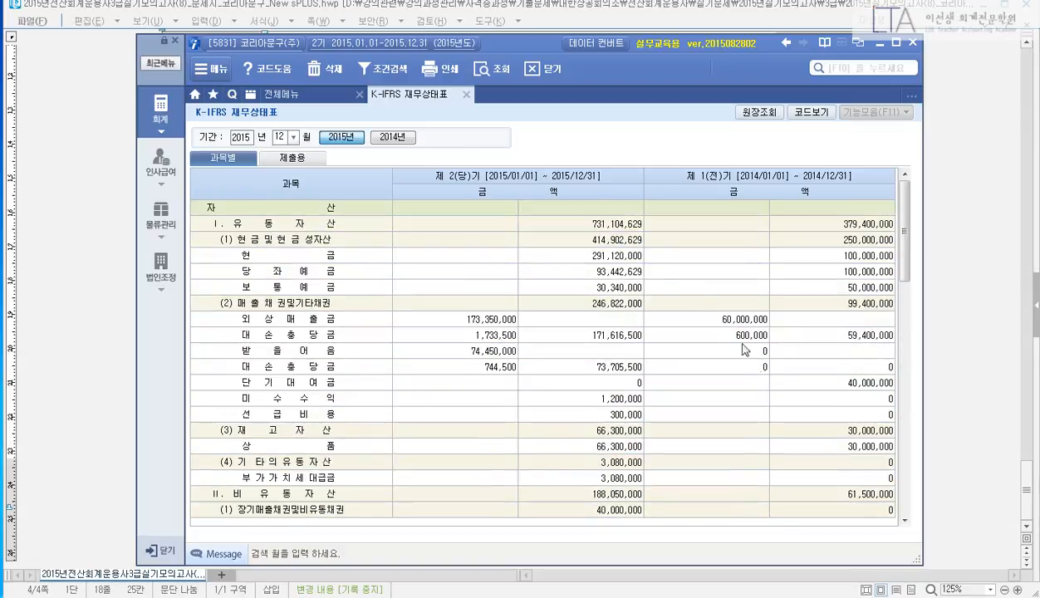
left_click(642, 238)
key("ctrl+f")
type("ㅂ")
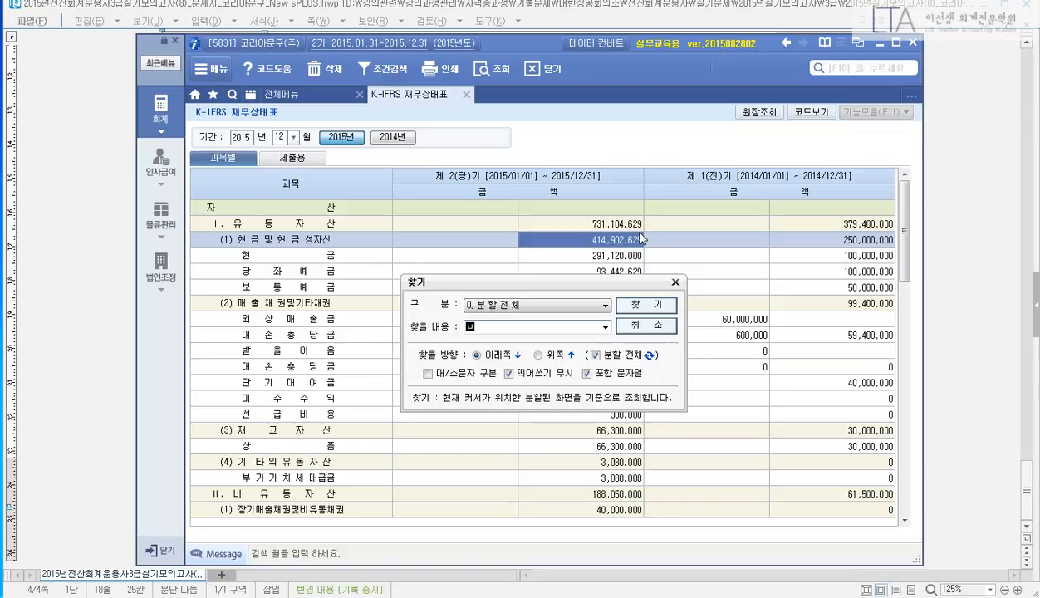
type("ㅣ유동ㅂ")
key("Return")
key("Escape")
left_click(635, 212)
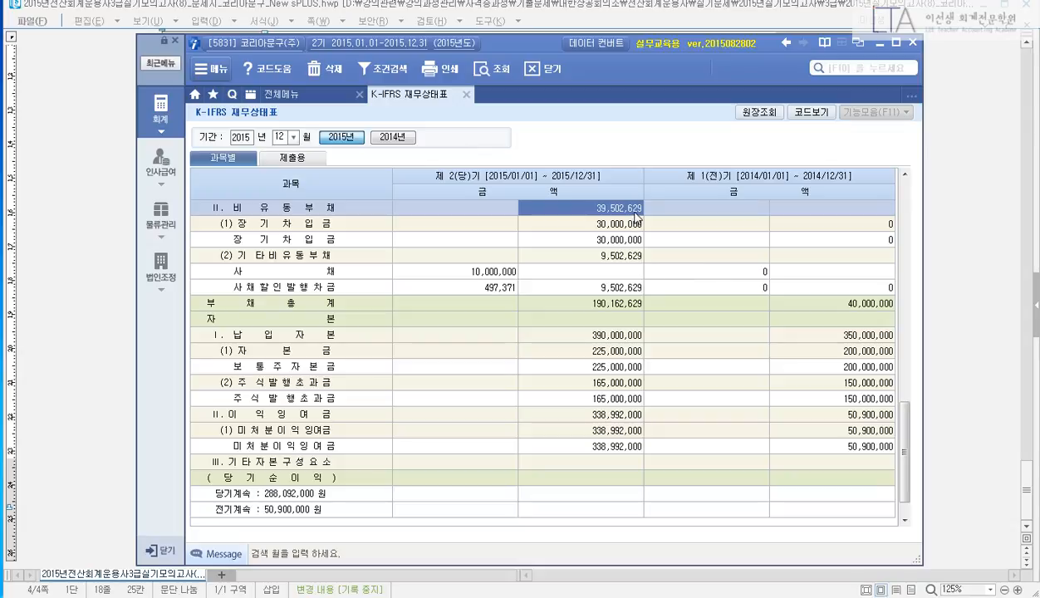
Step: Close K-IFRS 재무상태표, uncover the exam document, and read transaction (3) of section 2, the 12월 11일 purchase from 보라문구(주)
left_click(467, 94)
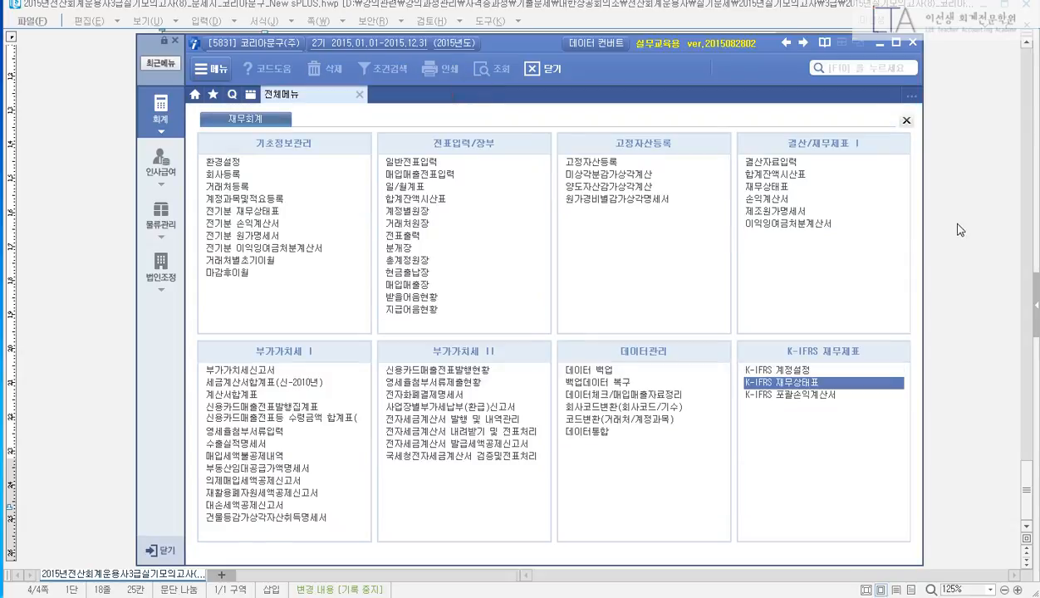
left_click(880, 44)
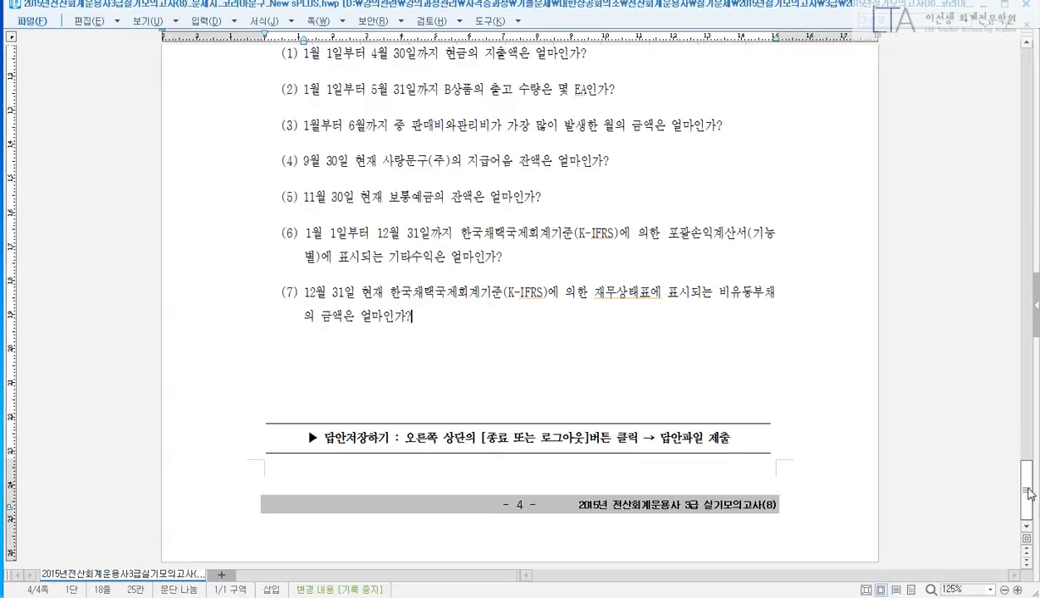
left_click_drag(1034, 490, 1038, 325)
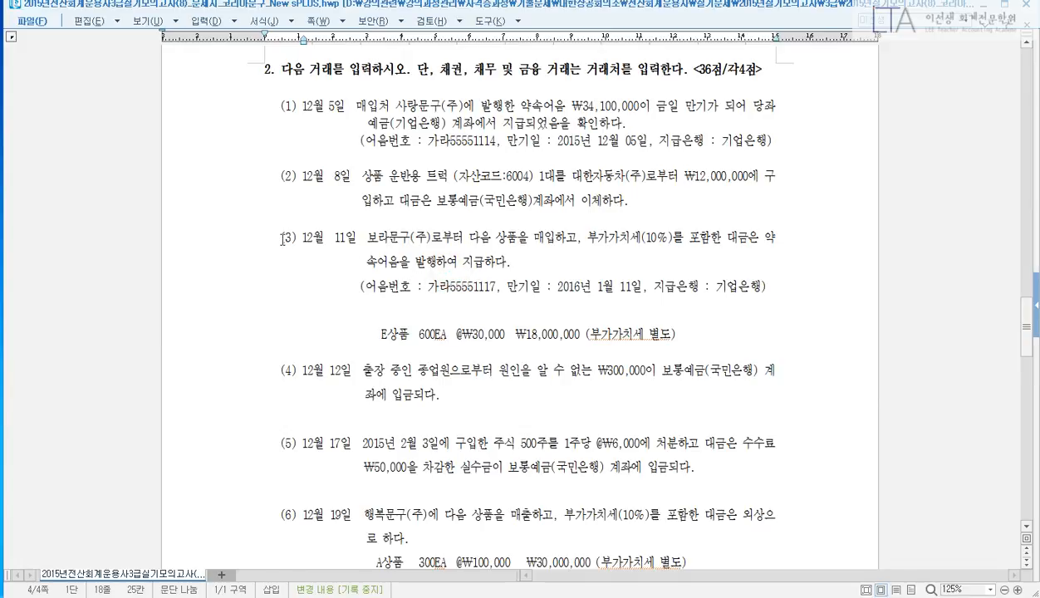
left_click_drag(282, 239, 716, 332)
left_click(730, 337)
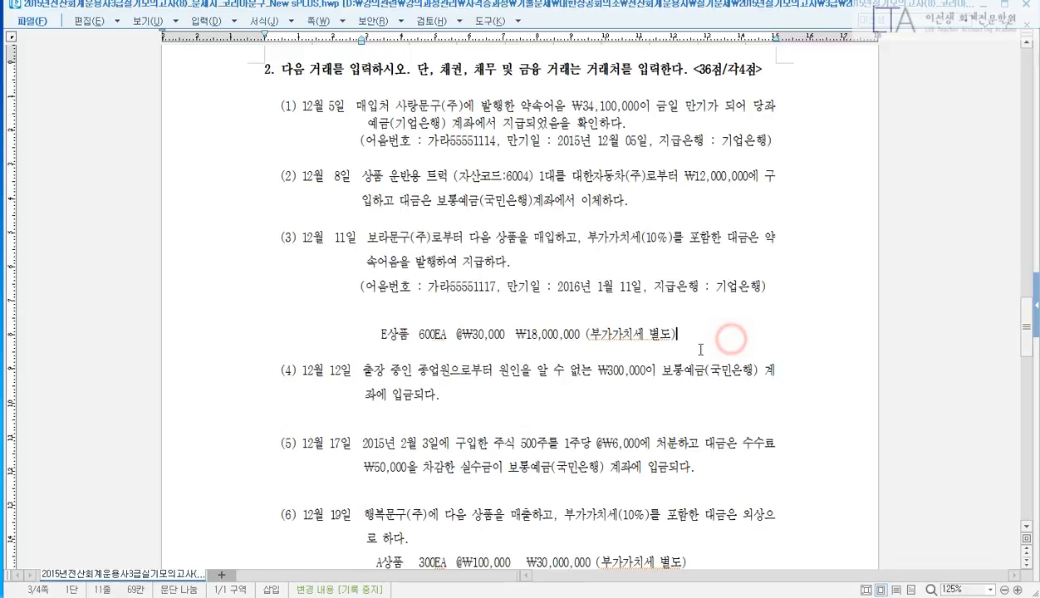
Step: Return to the accounting program, open 입고입력 in 물류관리, and move the window slightly higher on the screen
left_click(224, 596)
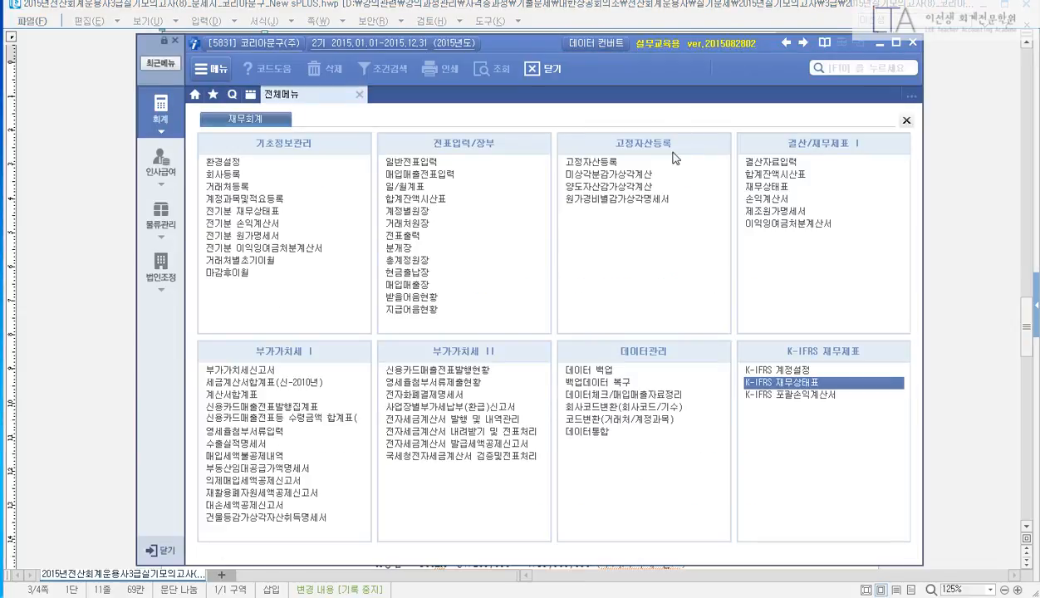
left_click(161, 160)
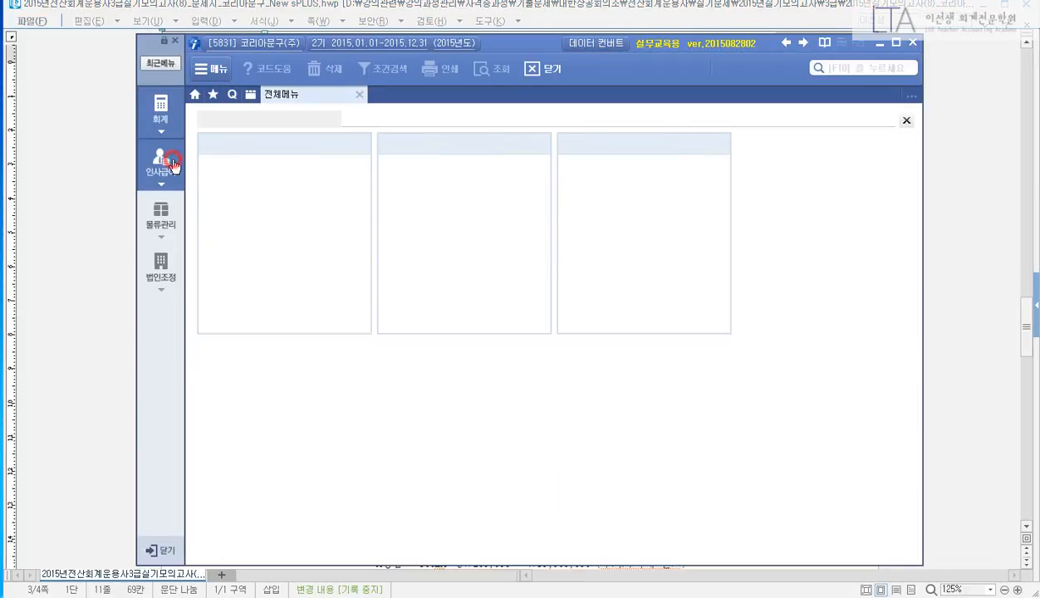
left_click(162, 106)
left_click(161, 214)
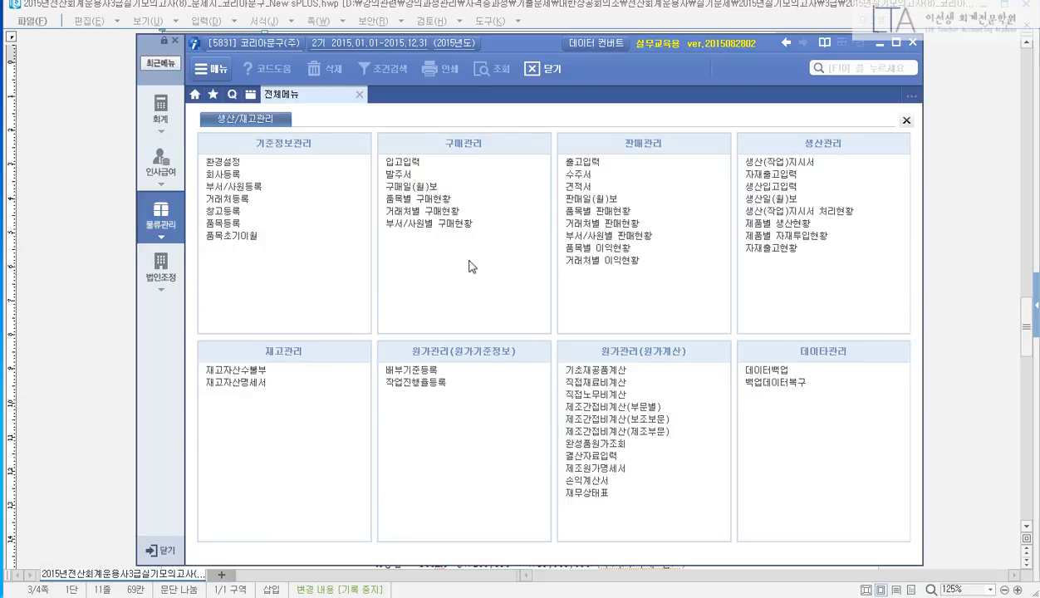
left_click(423, 159)
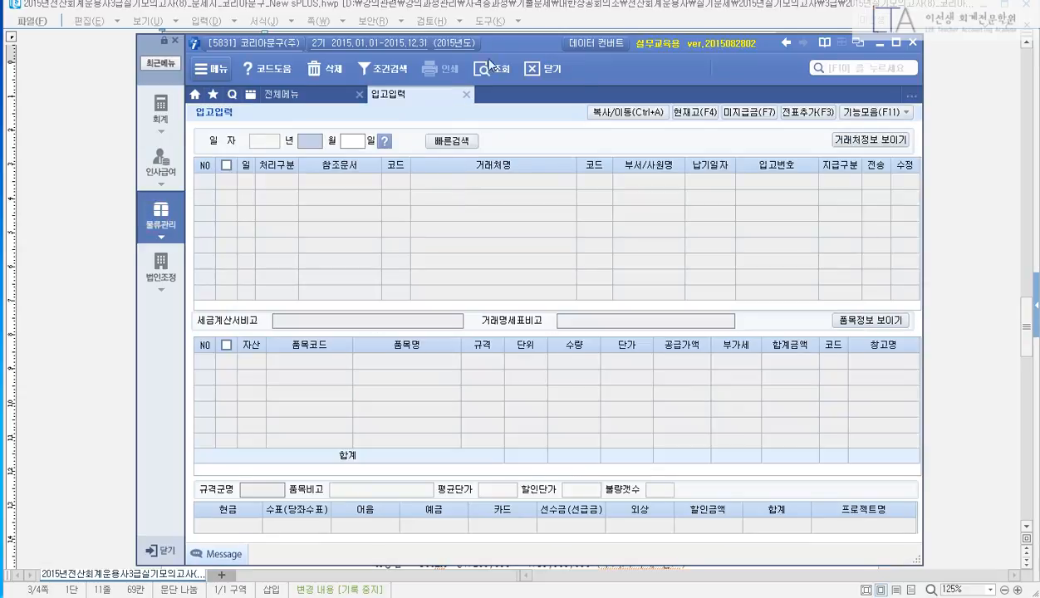
mouse_move(523, 47)
left_mouse_down()
mouse_move(573, 401)
mouse_move(500, 67)
mouse_move(515, 40)
left_mouse_up()
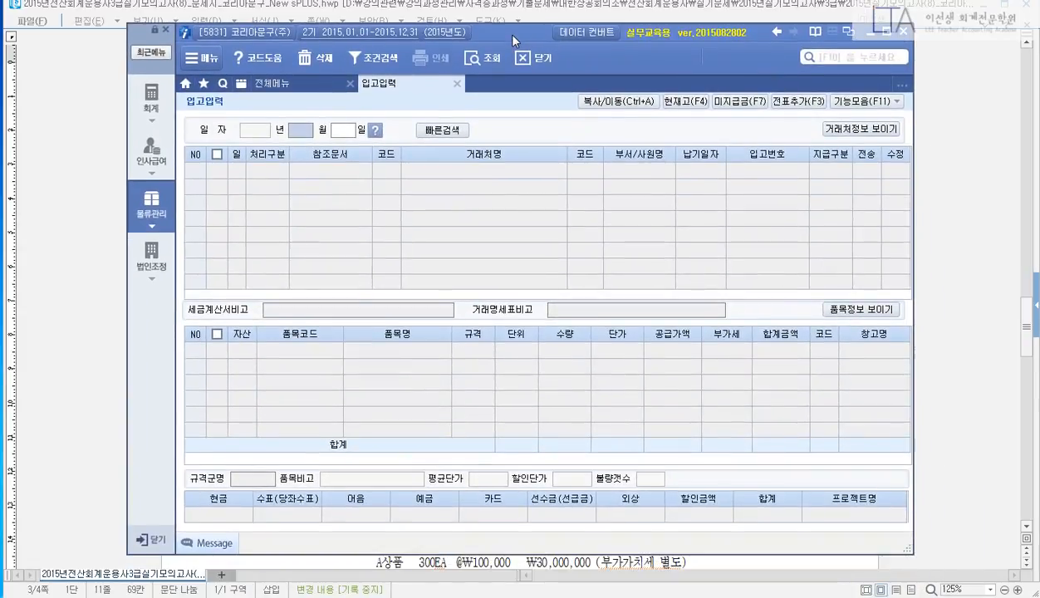
Step: Query 입고입력 for 12월 11일 and check the 보라문구(주) receipt's item line and its 어음 payment amount
type("12")
key("Return")
type("11")
key("Return")
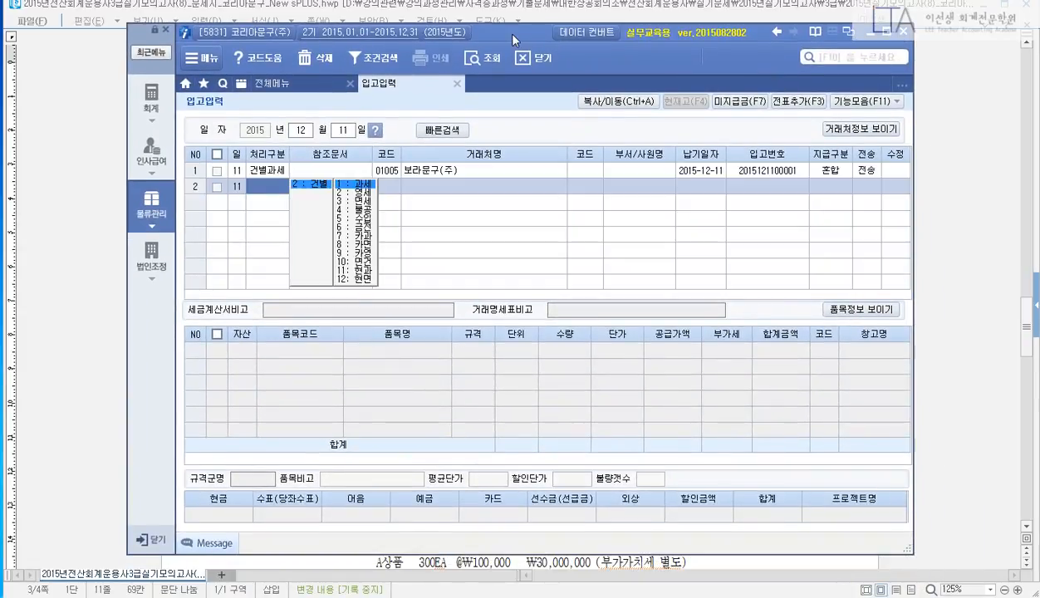
left_click(454, 172)
left_click(360, 514)
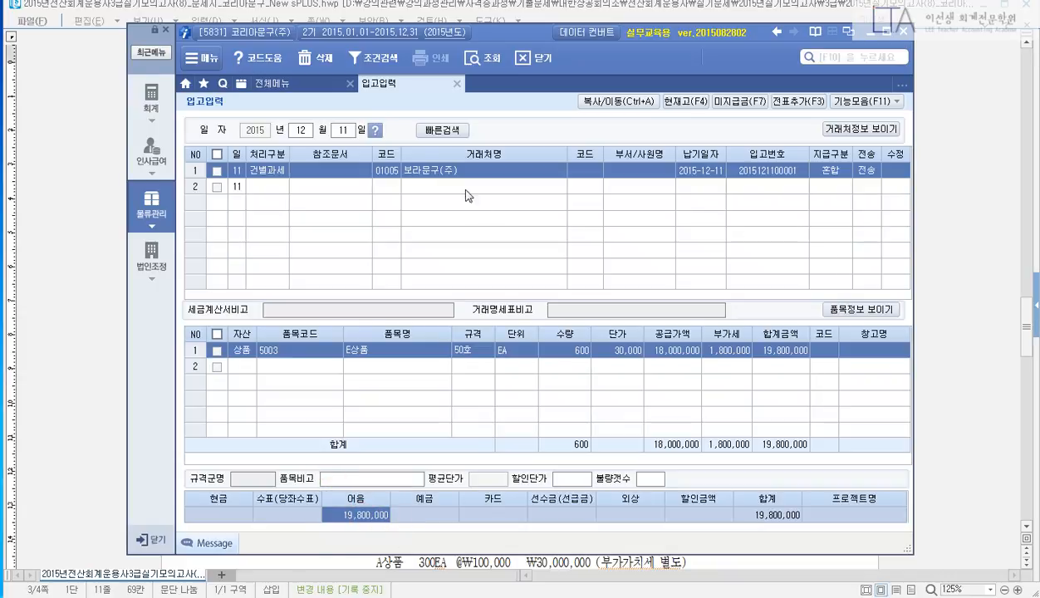
Step: Open 매입매출전표입력 in 회계 and query the vouchers for 12월 11일
left_click(296, 84)
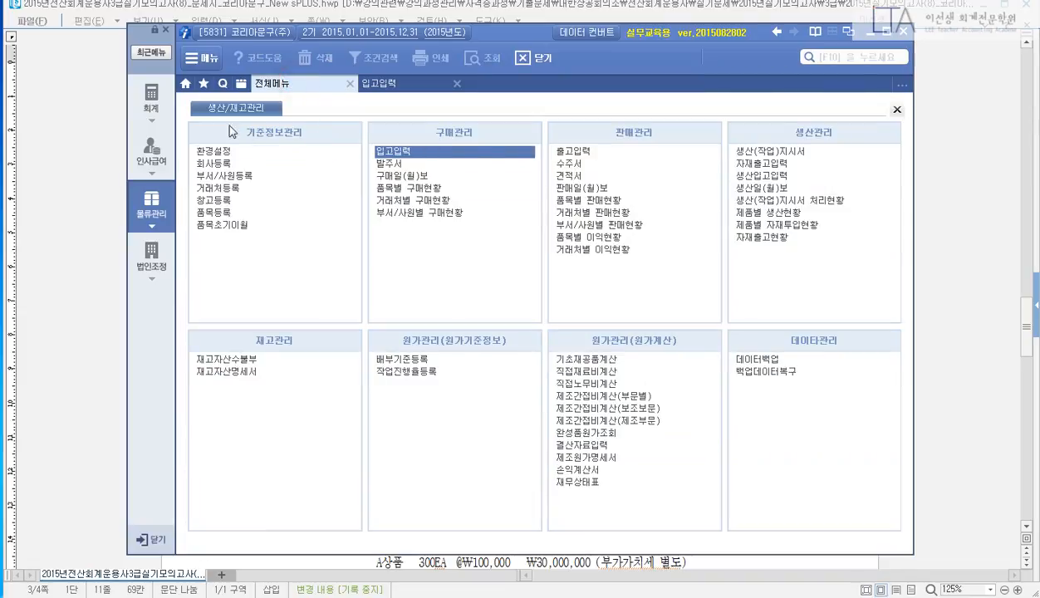
left_click(164, 96)
left_click(415, 164)
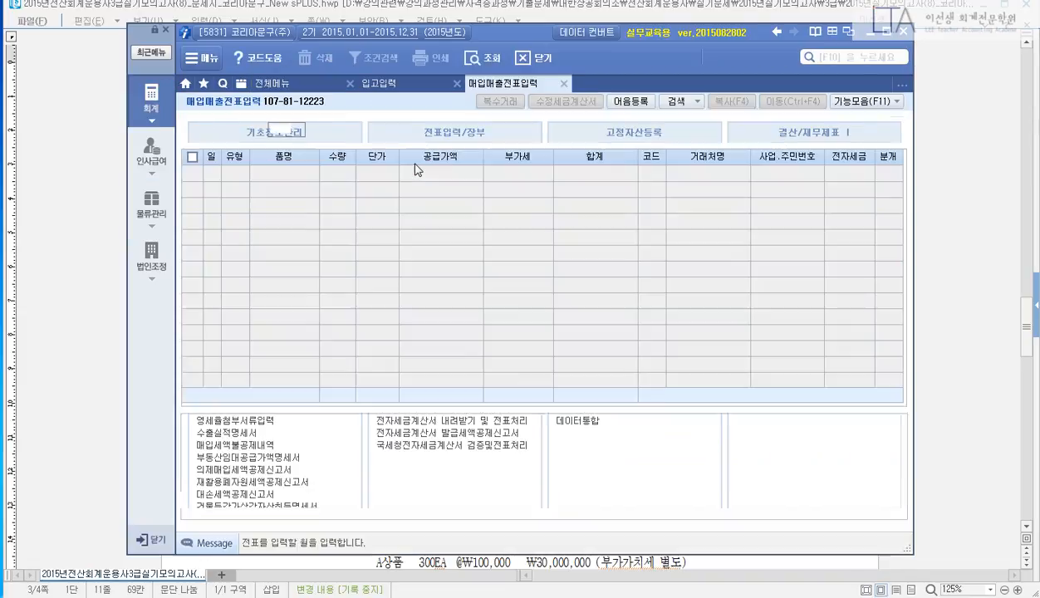
left_click_drag(509, 27, 536, 44)
type("12")
key("Return")
type("11")
key("Return")
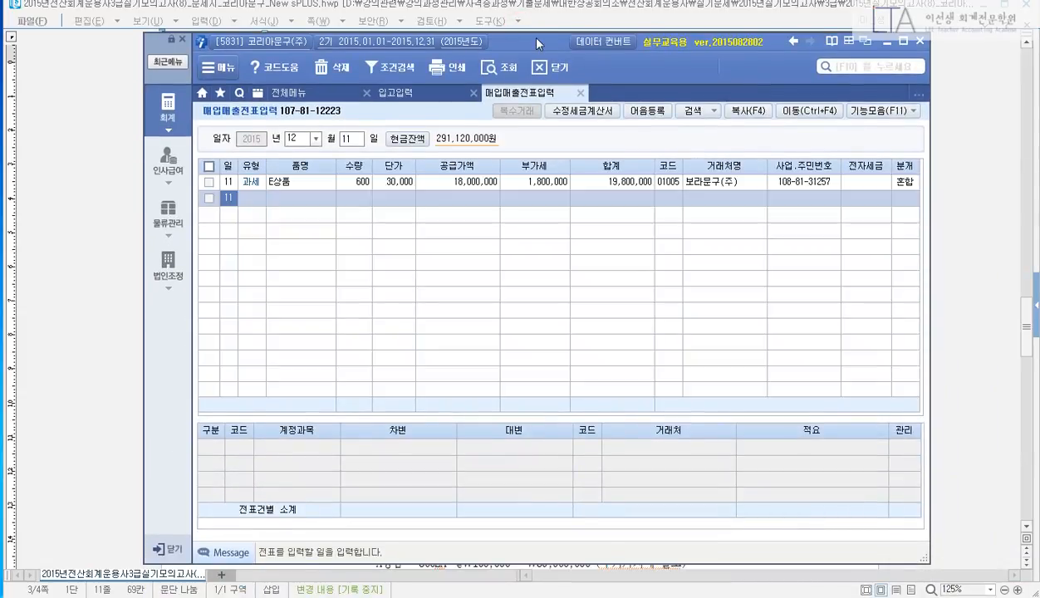
Step: Select the E상품 purchase voucher, review the 자금관리 note details of its 지급어음 line, and close them
left_click(555, 182)
left_click(767, 479)
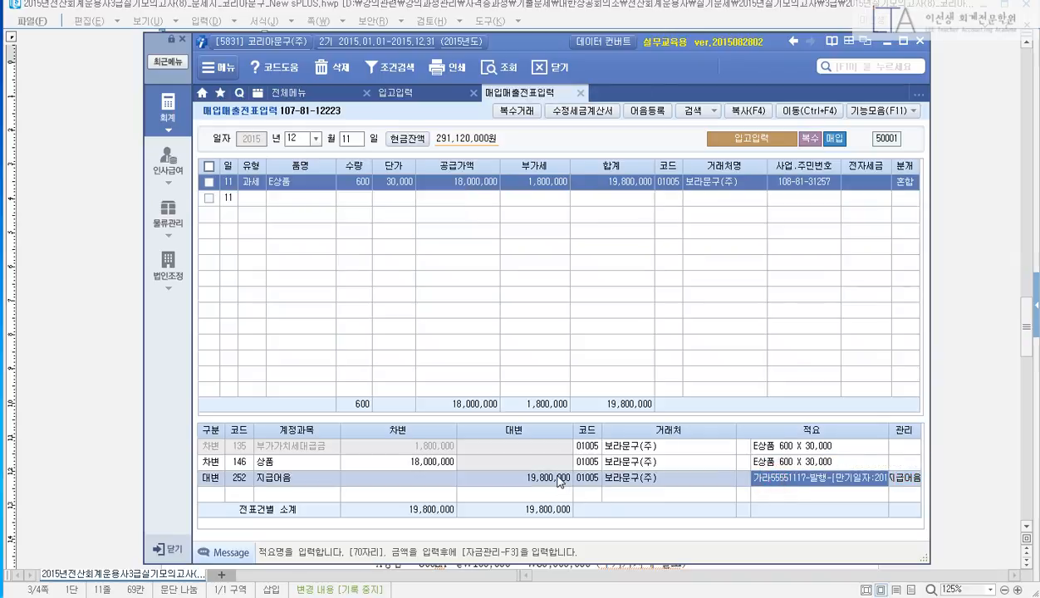
key("F3")
key("ctrl+2")
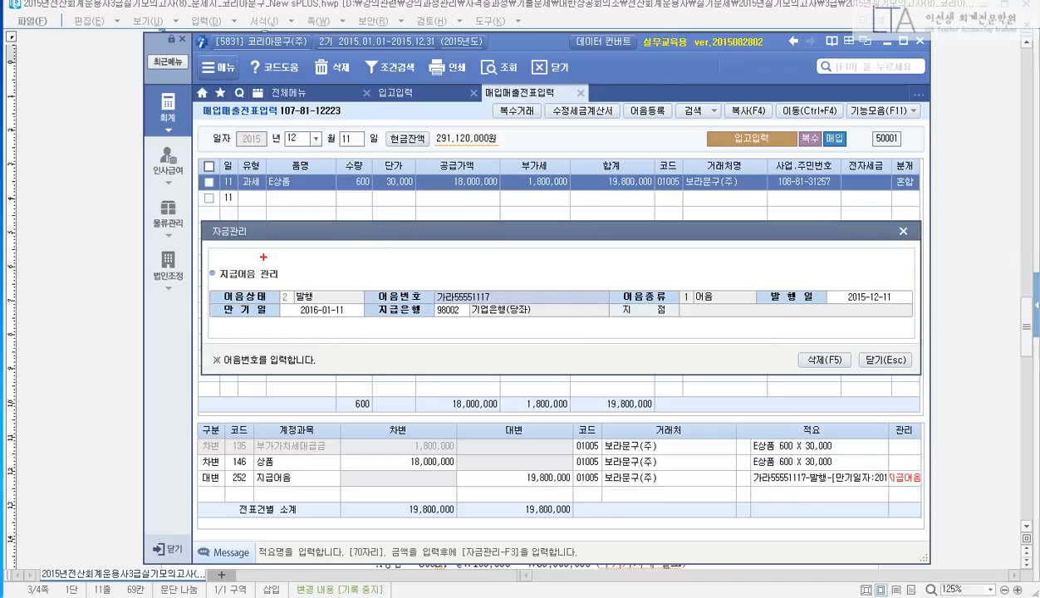
left_click_drag(223, 258, 911, 368)
key("Escape")
left_click(884, 360)
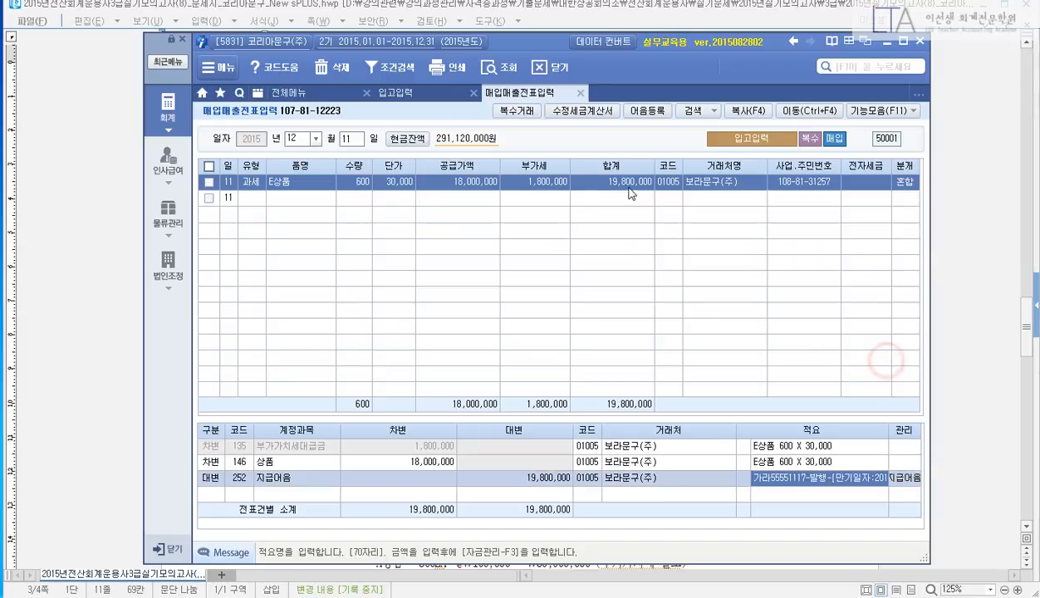
Step: Close 매입매출전표입력 and 입고입력, switch to the exam document, and go back to its title page
left_click(580, 93)
left_click(473, 93)
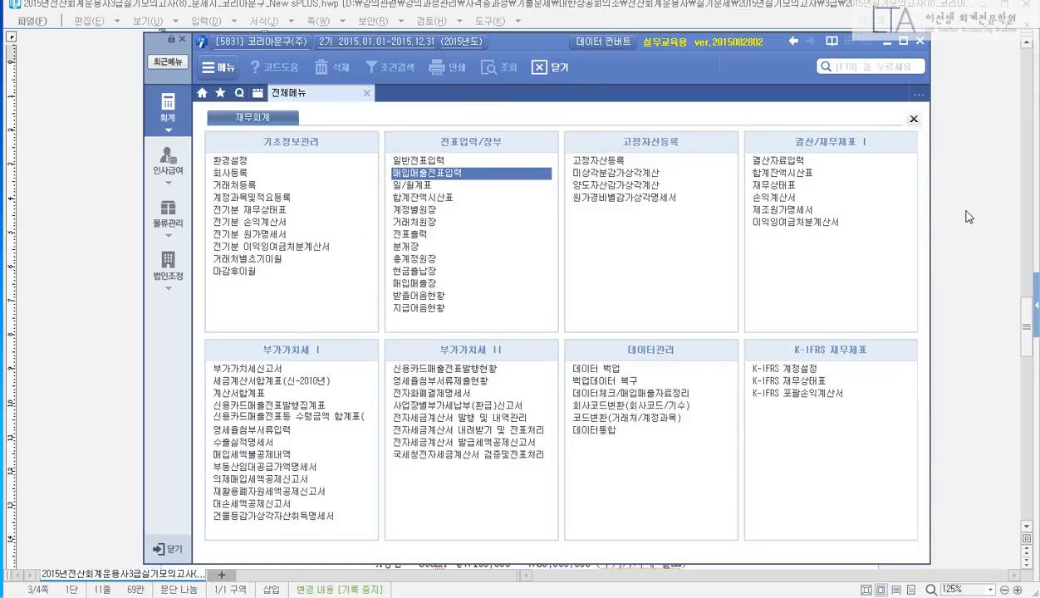
left_click_drag(1023, 321, 1029, 11)
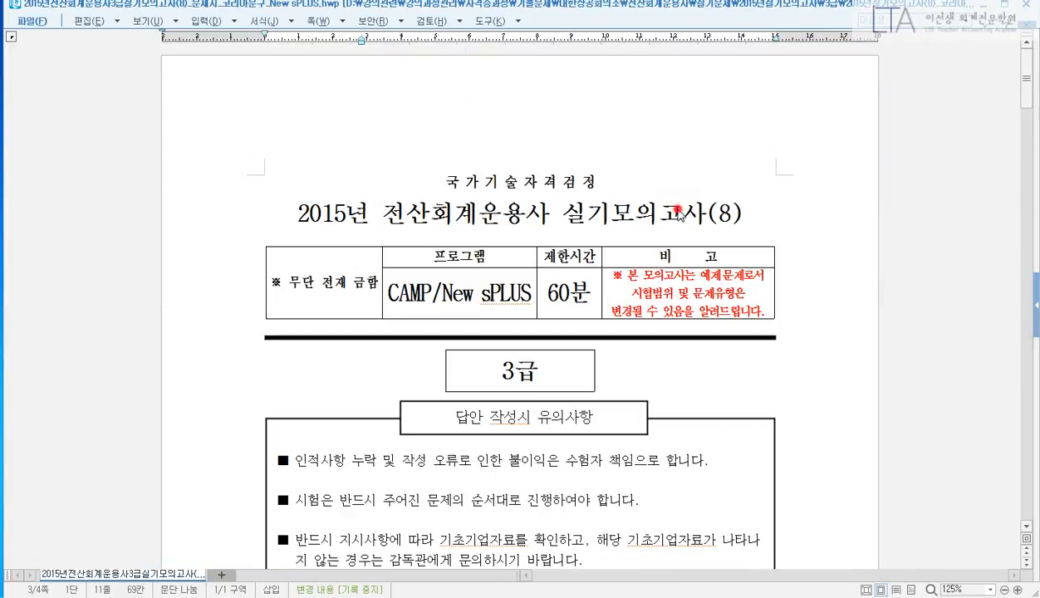
left_click(745, 221)
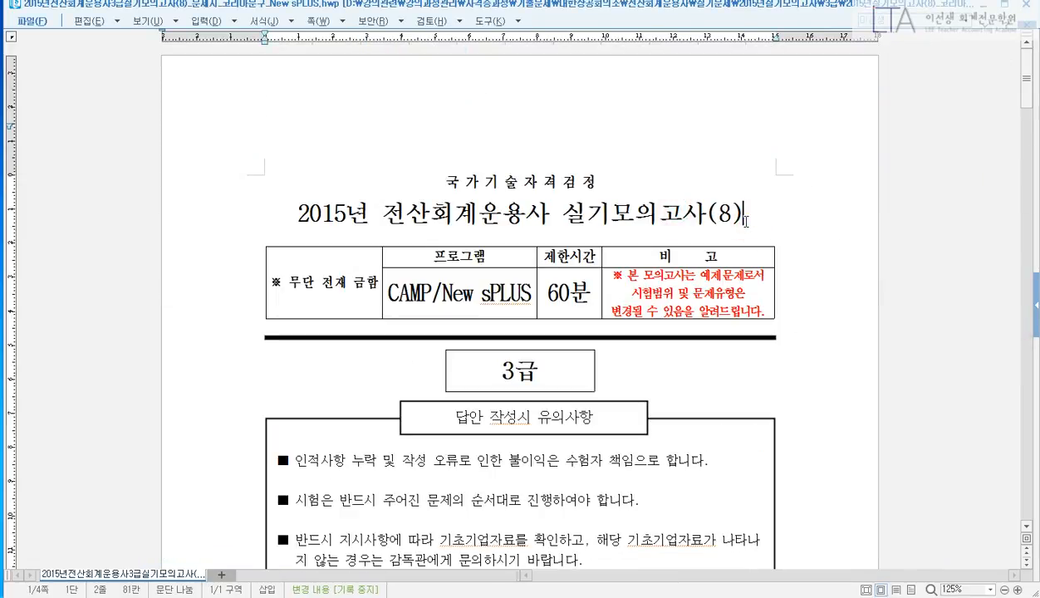